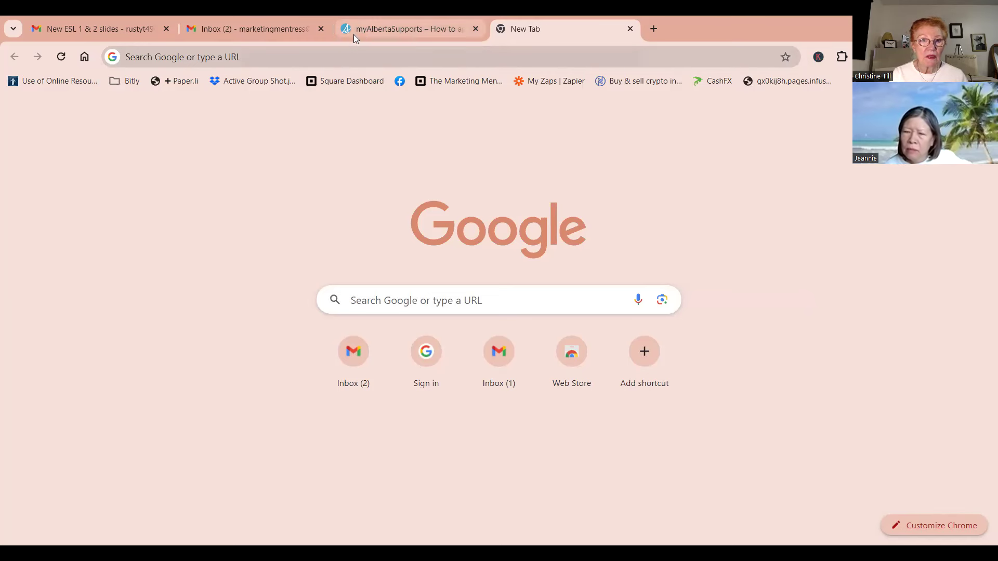
# Paste the copied mykajabi login URL to open the Digital Growth Community login page
pyautogui.click(241, 58)
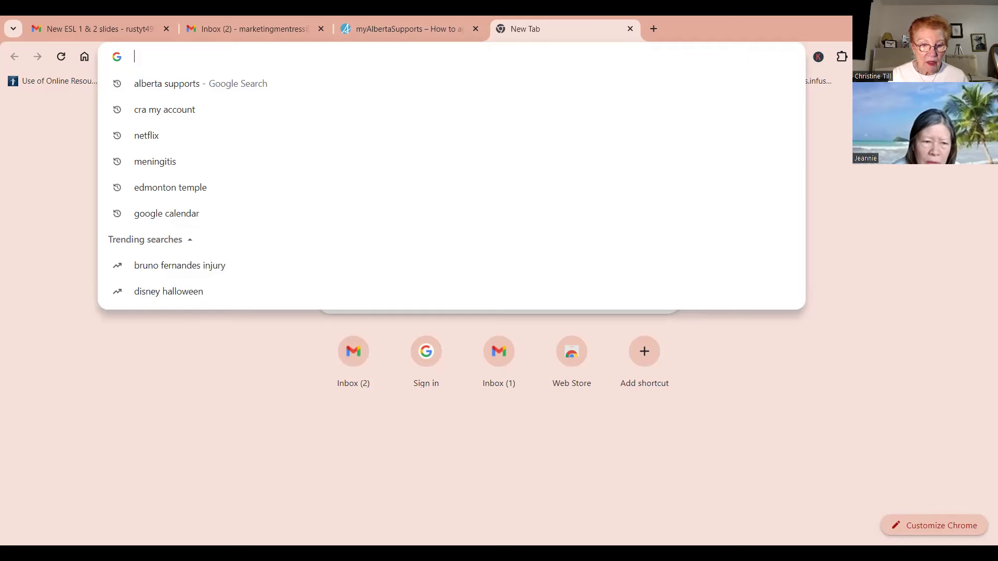
pyautogui.press('Escape')
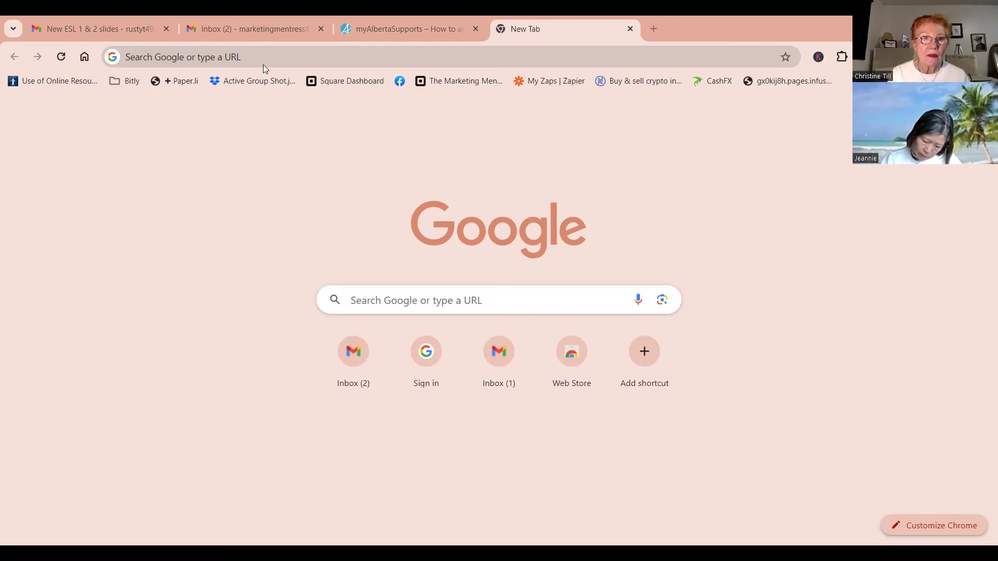
pyautogui.click(171, 64)
pyautogui.rightClick(160, 58)
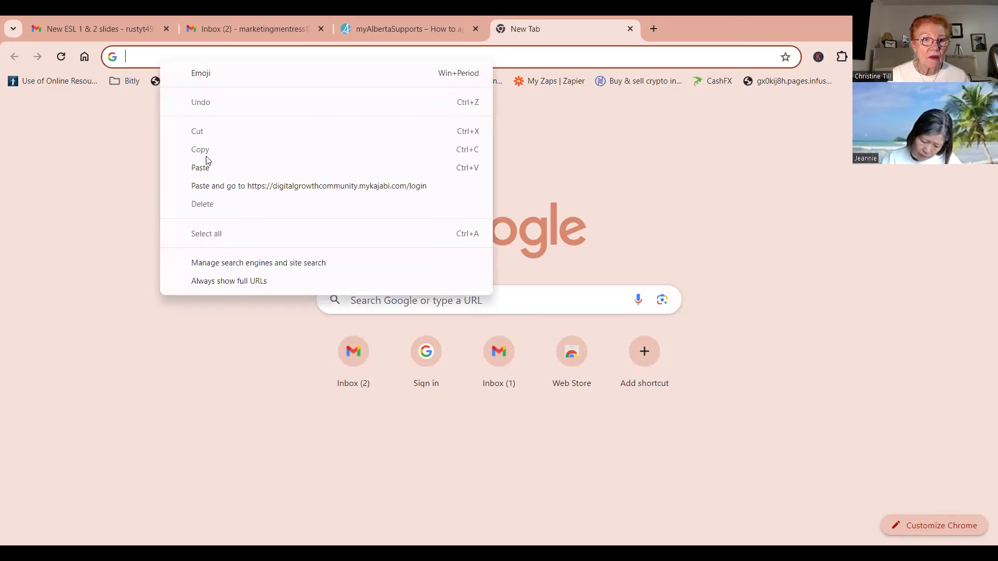
pyautogui.click(203, 168)
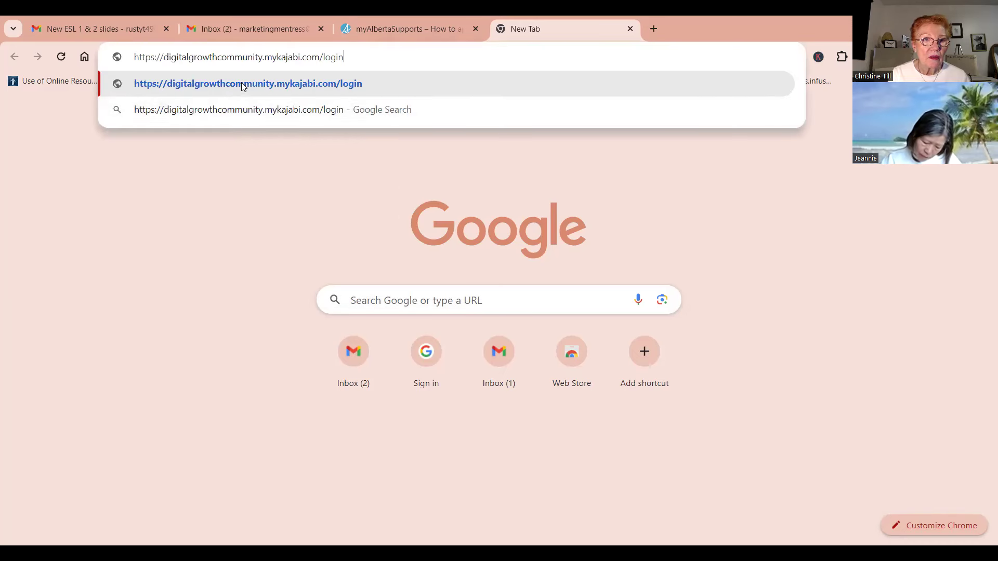
pyautogui.click(243, 84)
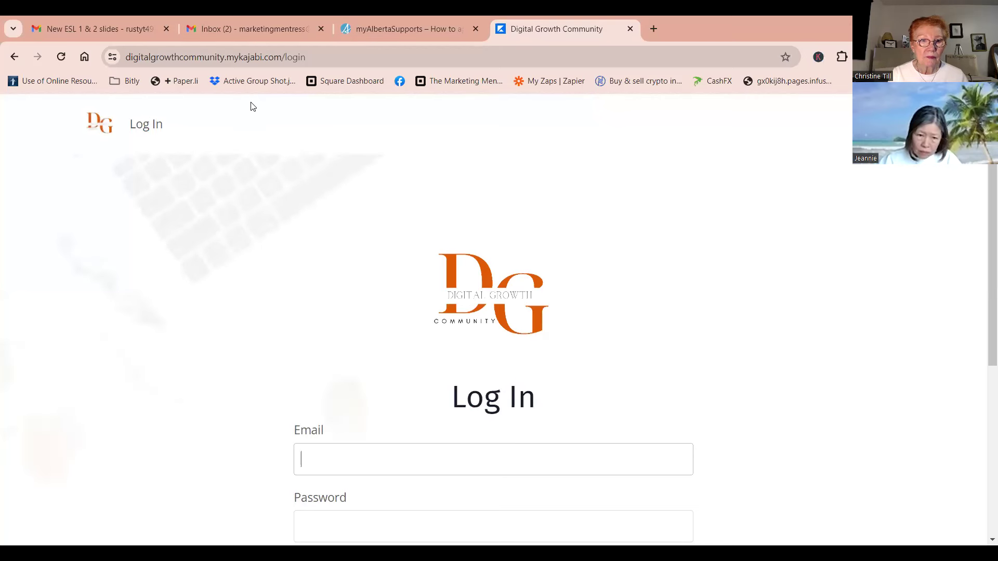
# Enter the member's email address in the Email field
pyautogui.scroll(-1, 362, 400)
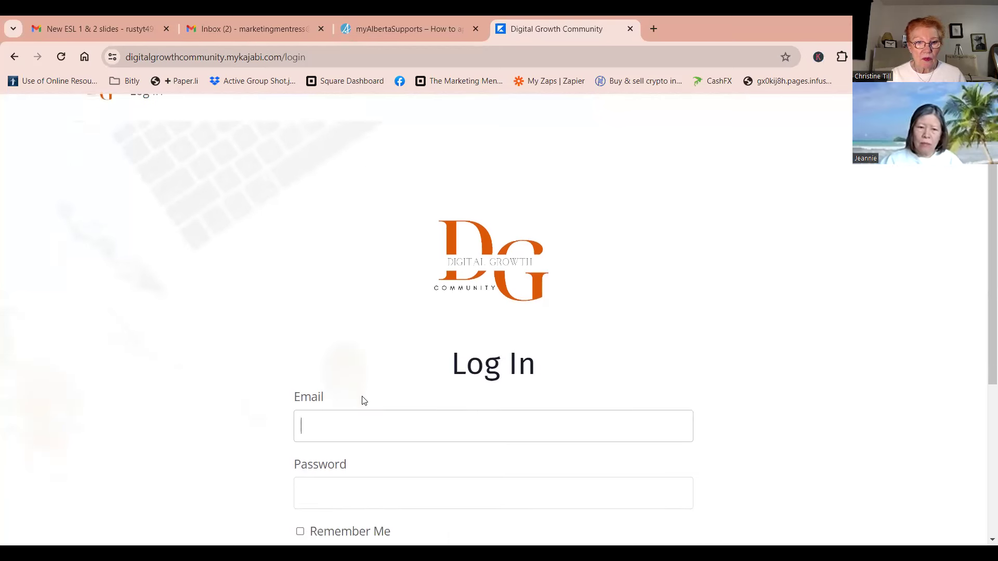
pyautogui.scroll(-3, 363, 399)
pyautogui.scroll(1, 363, 396)
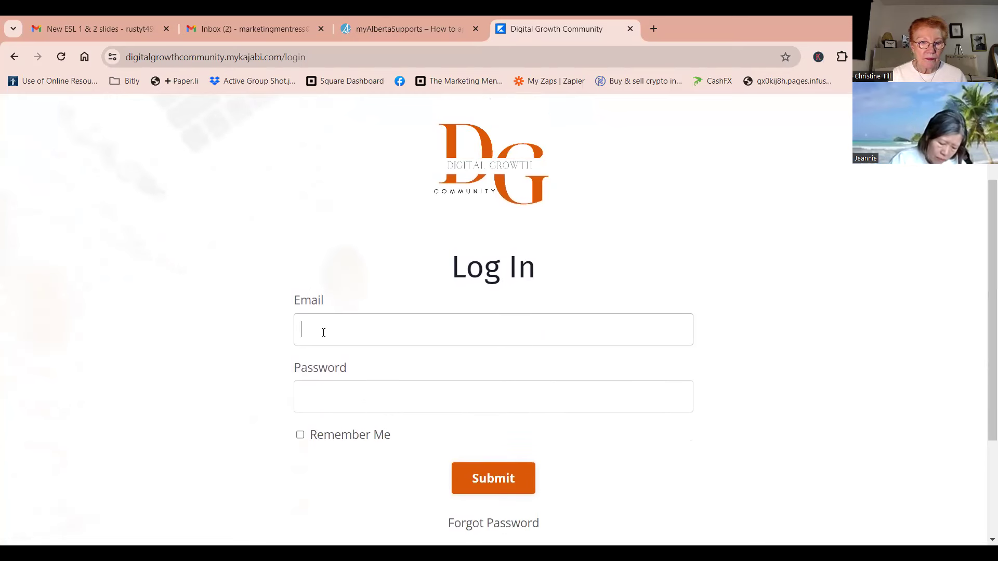
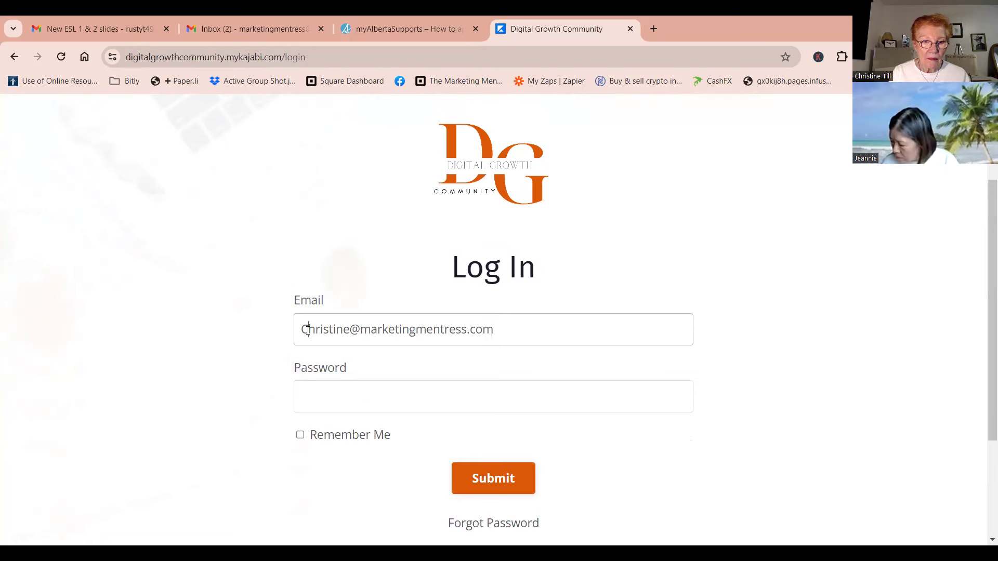
pyautogui.moveTo(307, 331); pyautogui.dragTo(304, 331)
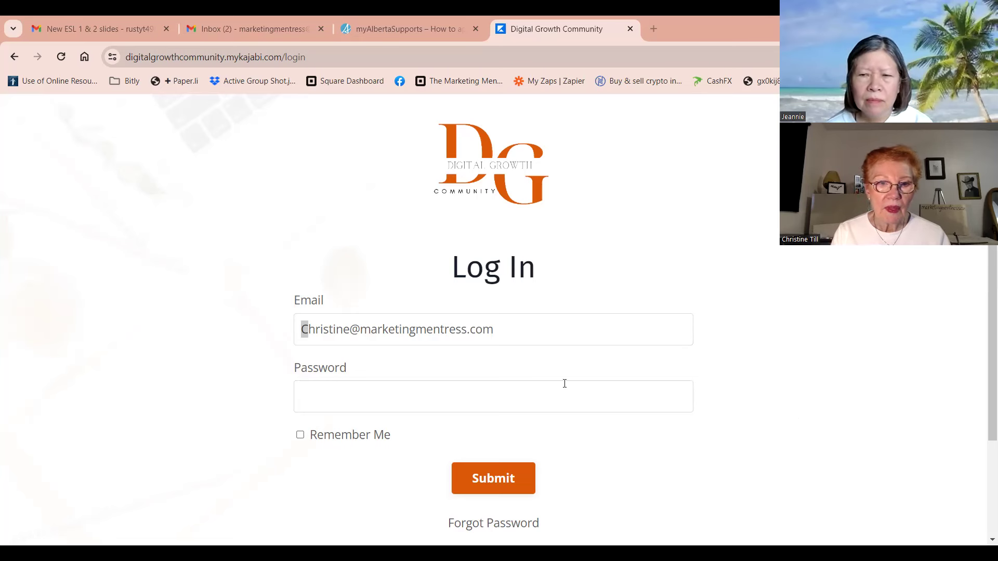
# Close the Digital Growth Community login tab and the myAlbertaSupports how-to-apply tab
pyautogui.click(631, 30)
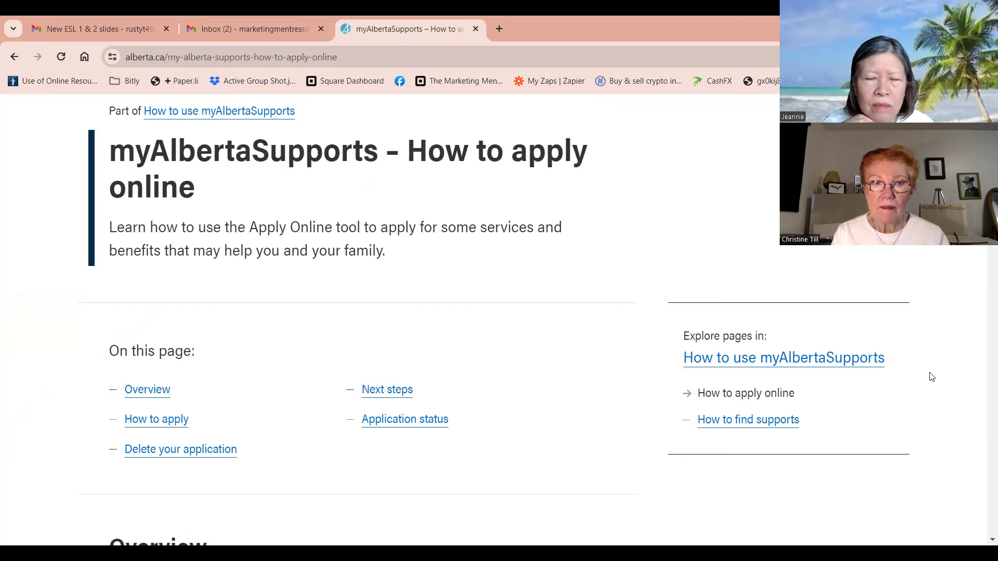
pyautogui.click(475, 29)
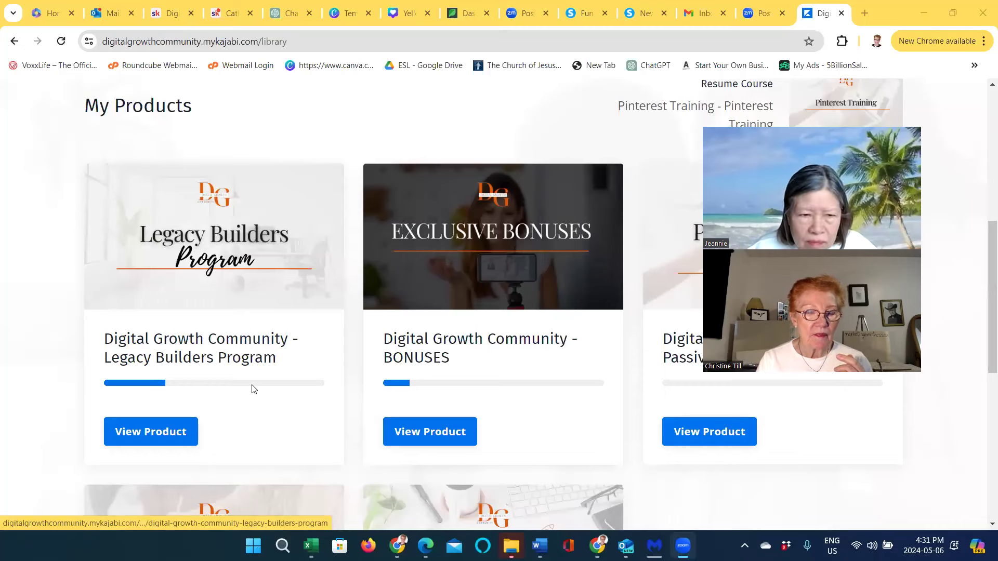
# Open the Legacy Builders Program product from the My Products library
pyautogui.click(284, 358)
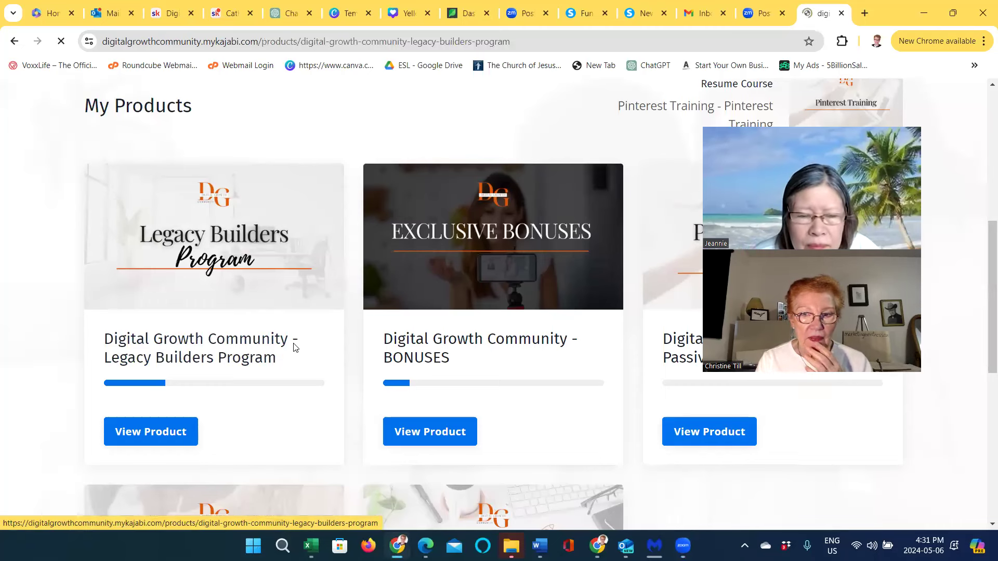
pyautogui.scroll(-2, 336, 355)
pyautogui.scroll(2, 337, 355)
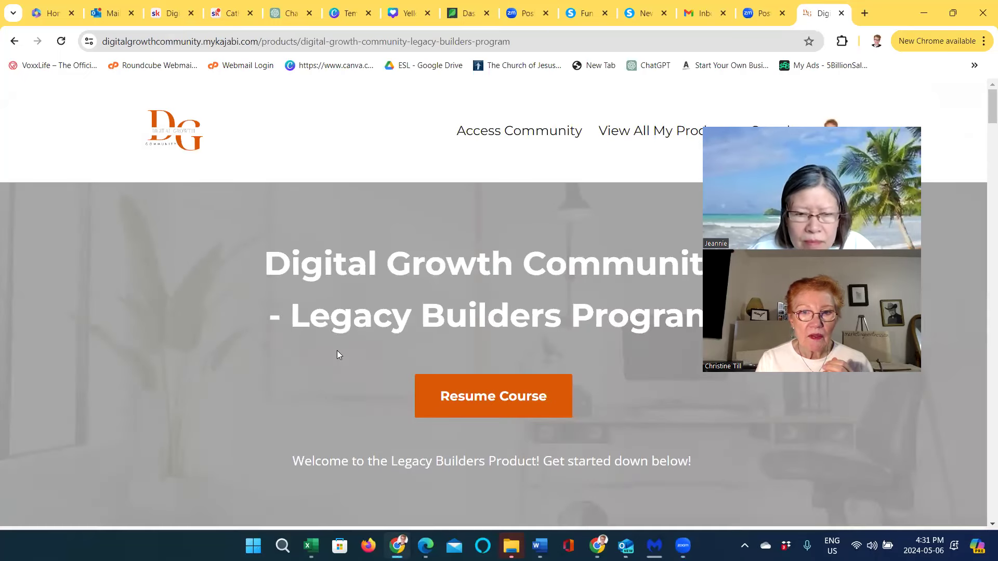
pyautogui.click(623, 132)
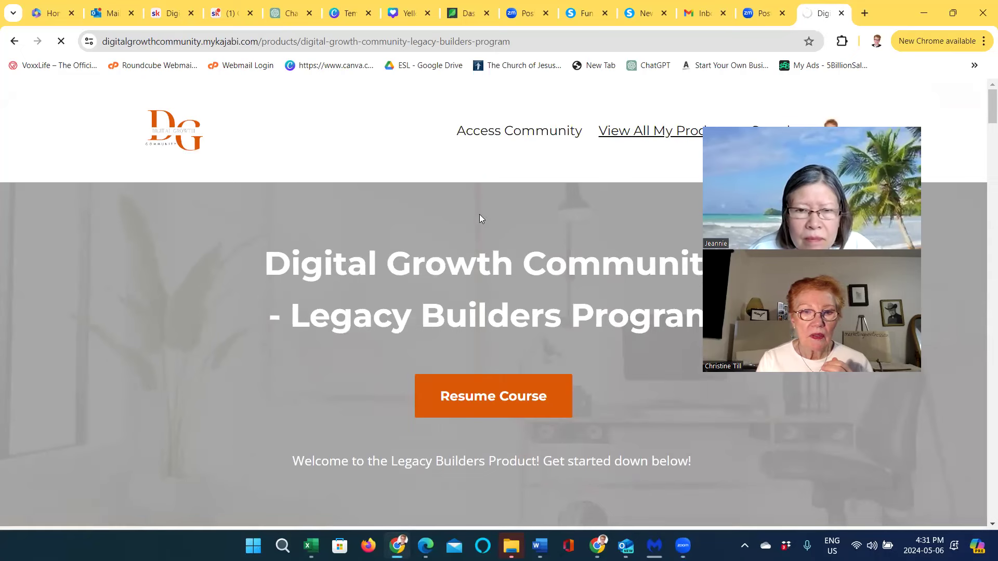
pyautogui.scroll(-4, 405, 256)
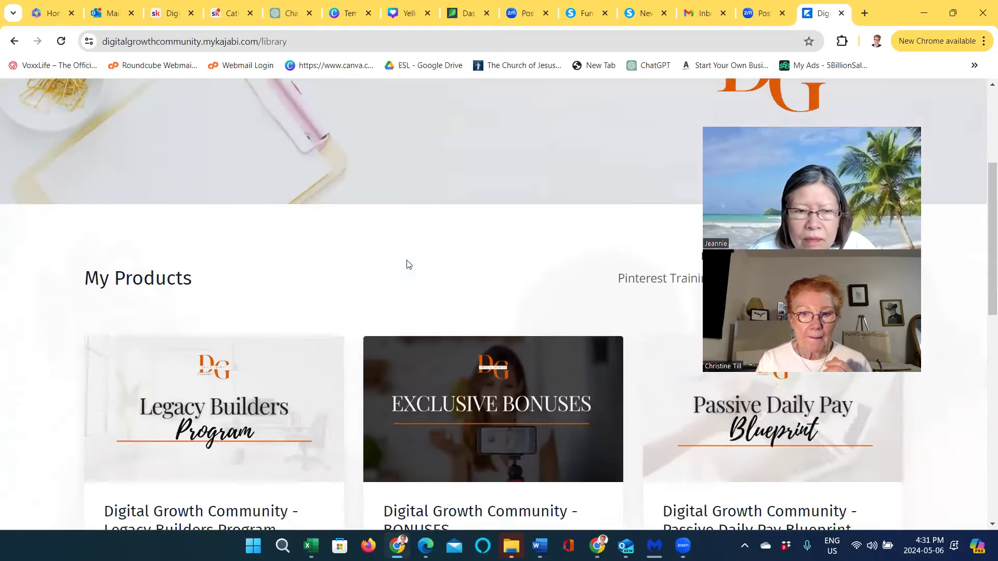
pyautogui.scroll(-13, 408, 265)
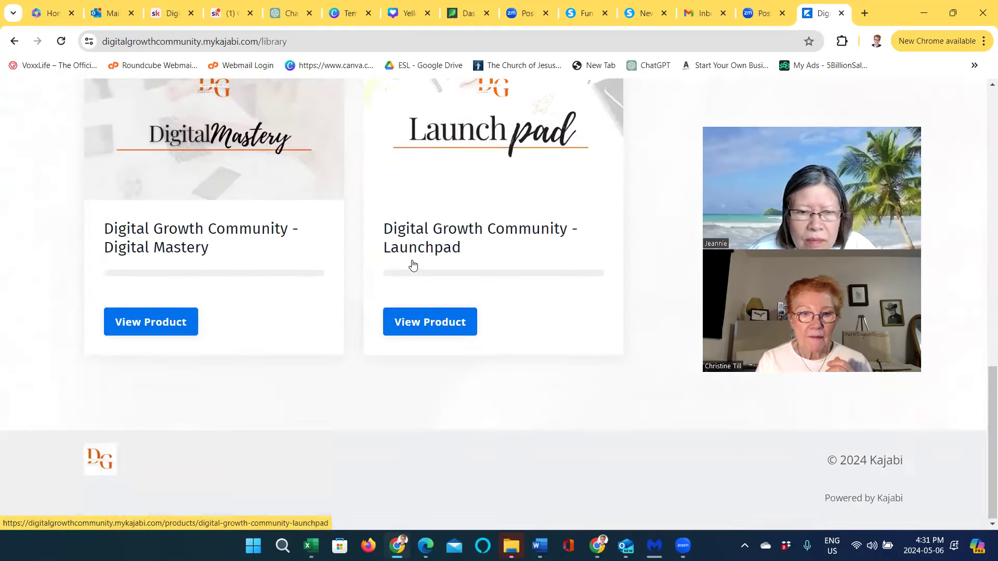
pyautogui.scroll(12, 414, 265)
pyautogui.click(268, 410)
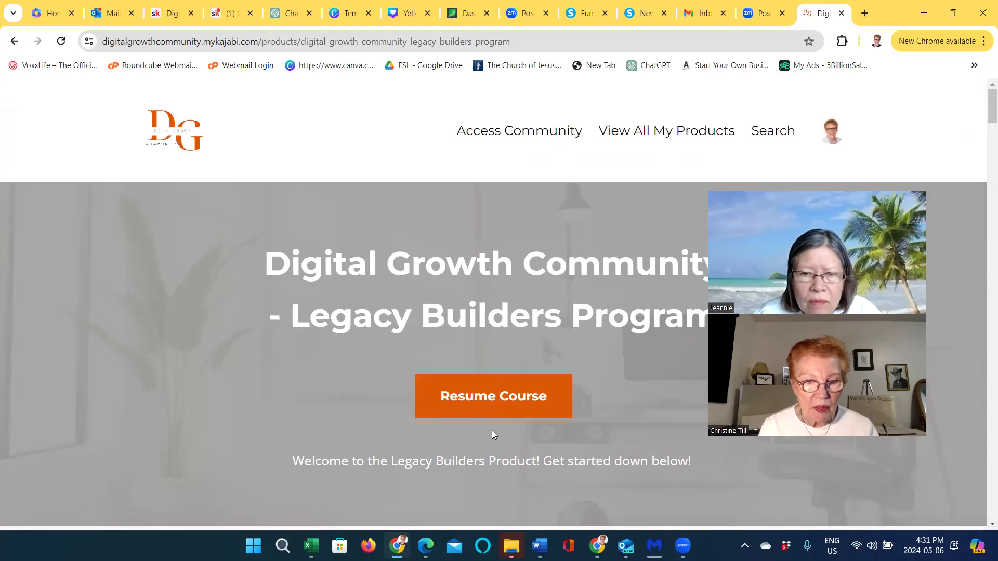
# Scroll through the Legacy Builders Program lesson list on page 1
pyautogui.scroll(-4, 492, 430)
pyautogui.scroll(-9, 492, 430)
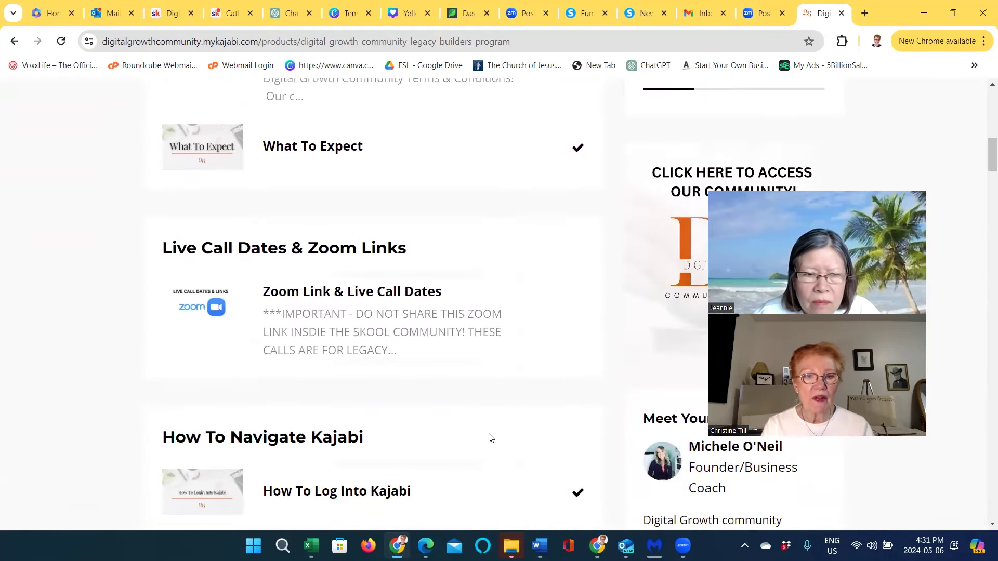
pyautogui.scroll(4, 491, 436)
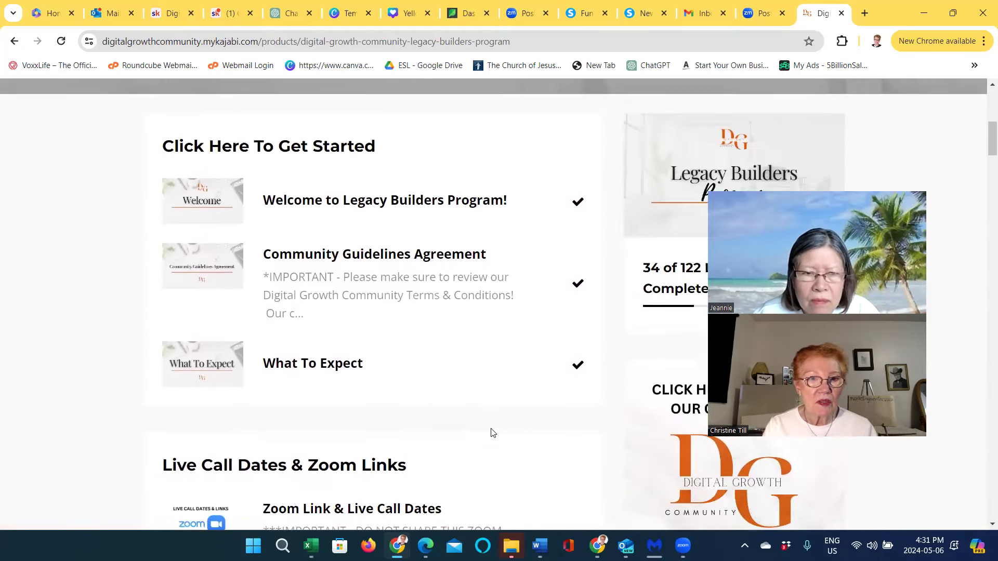
pyautogui.scroll(-3, 493, 433)
pyautogui.scroll(-10, 493, 433)
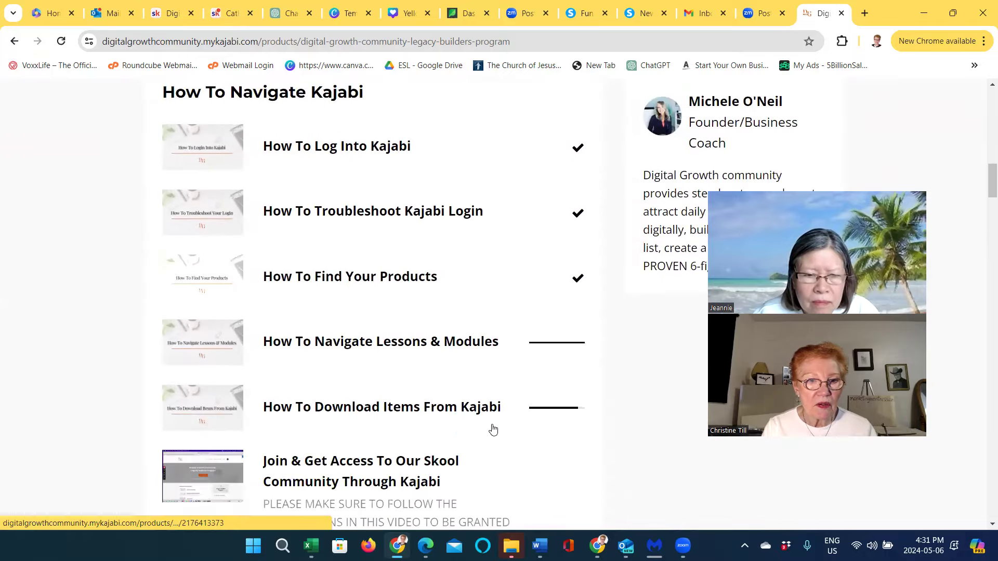
pyautogui.scroll(-3, 492, 430)
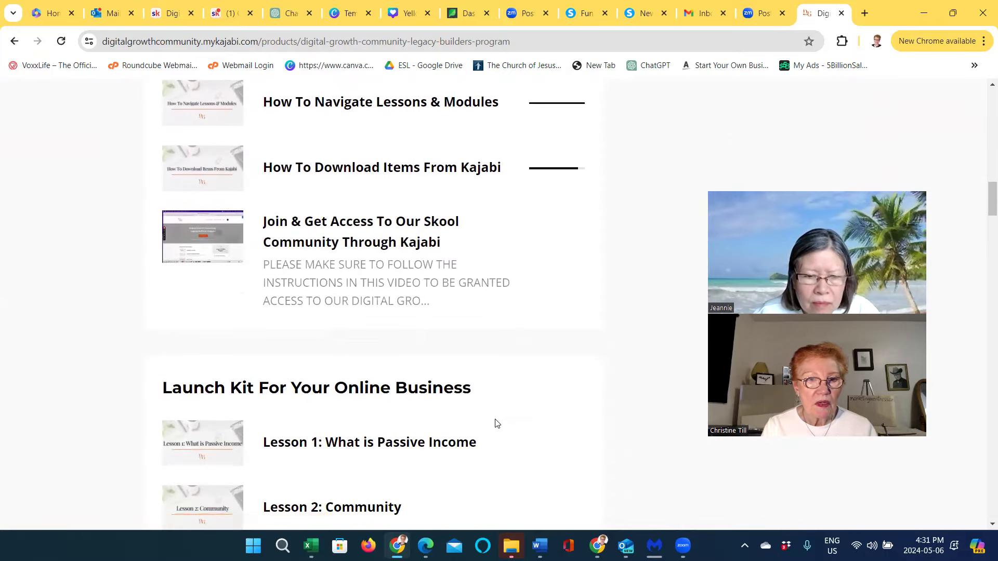
pyautogui.scroll(-7, 496, 423)
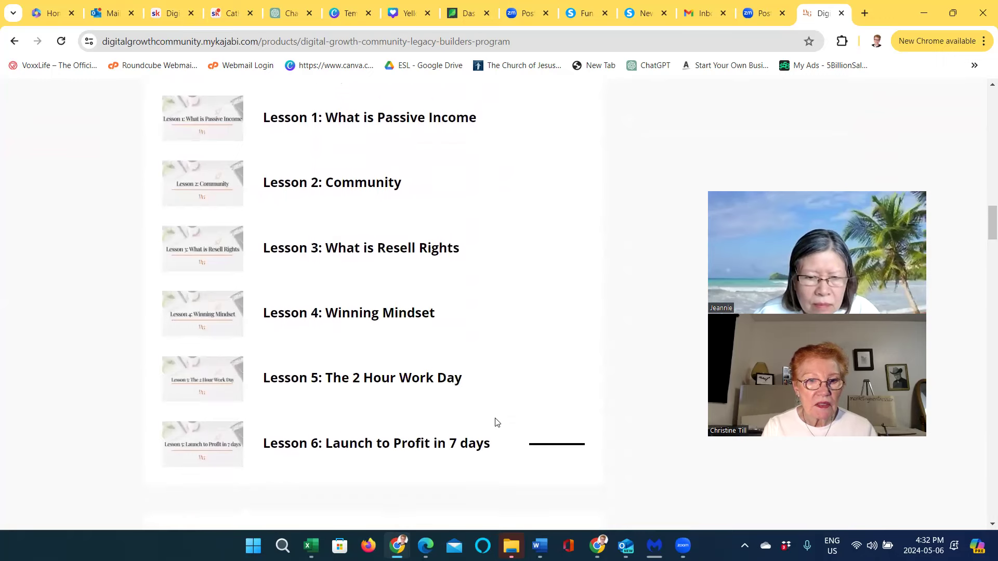
pyautogui.scroll(-1, 497, 422)
pyautogui.scroll(-6, 496, 418)
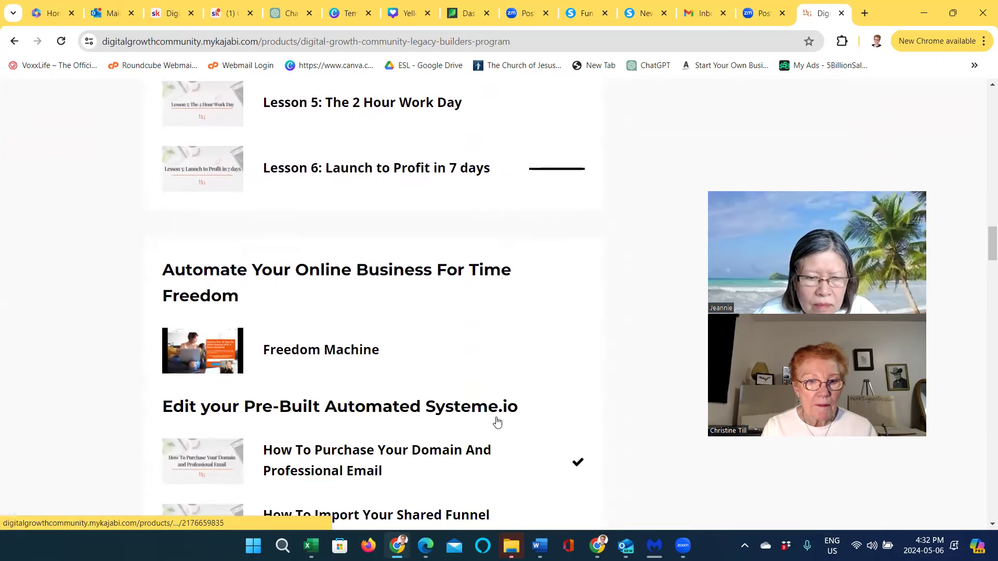
pyautogui.scroll(-1, 496, 422)
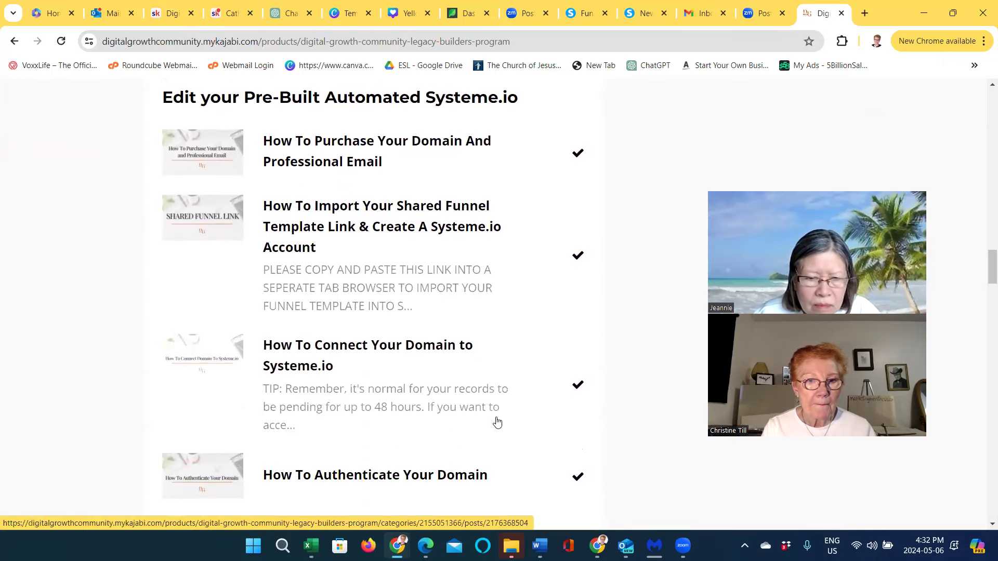
pyautogui.scroll(-4, 498, 422)
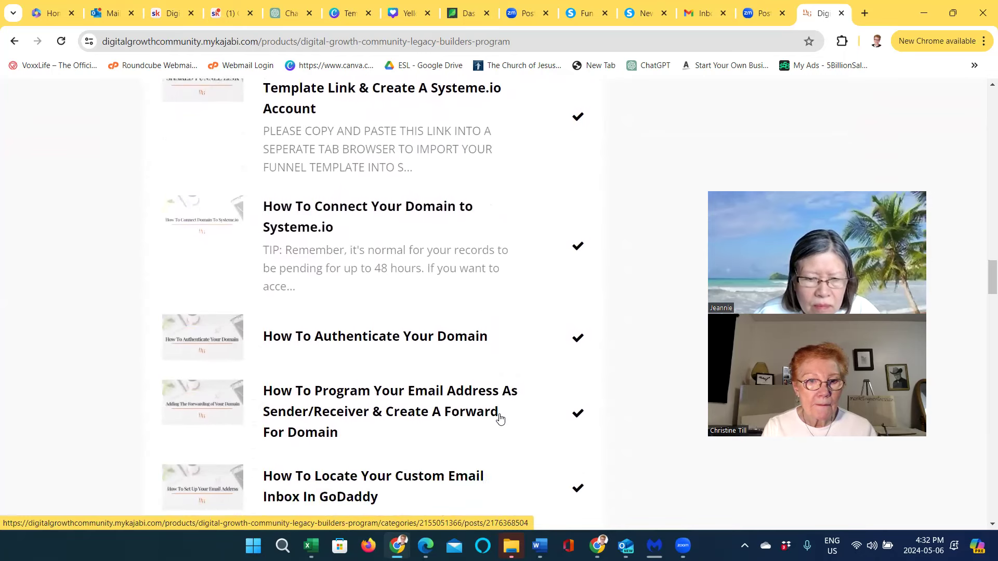
pyautogui.scroll(-3, 499, 419)
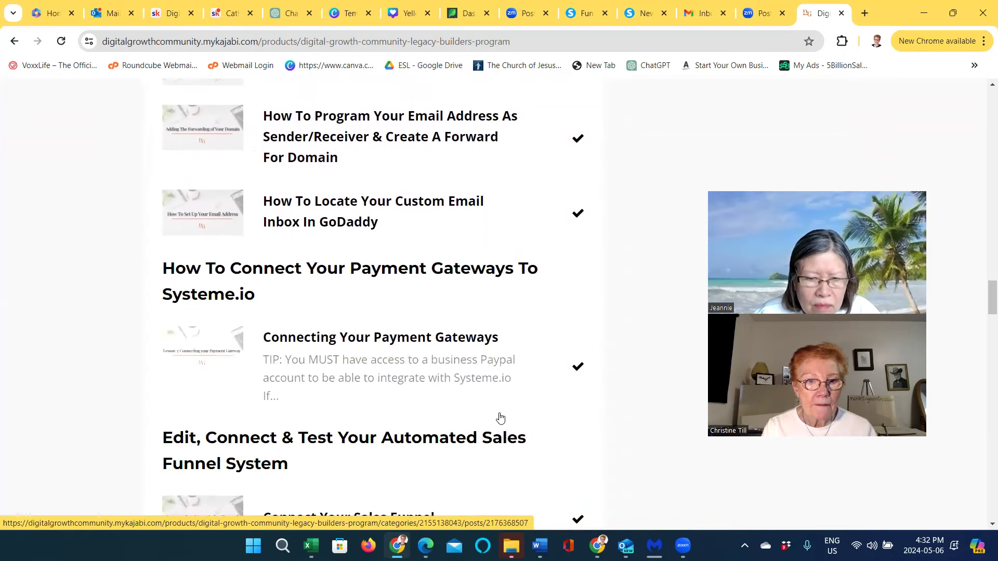
pyautogui.scroll(-3, 502, 416)
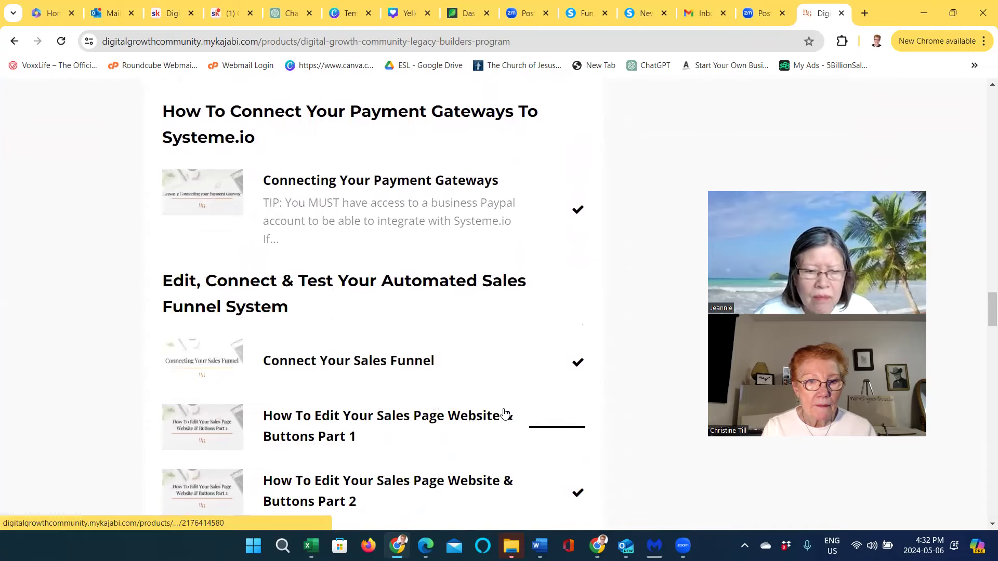
pyautogui.scroll(-4, 504, 414)
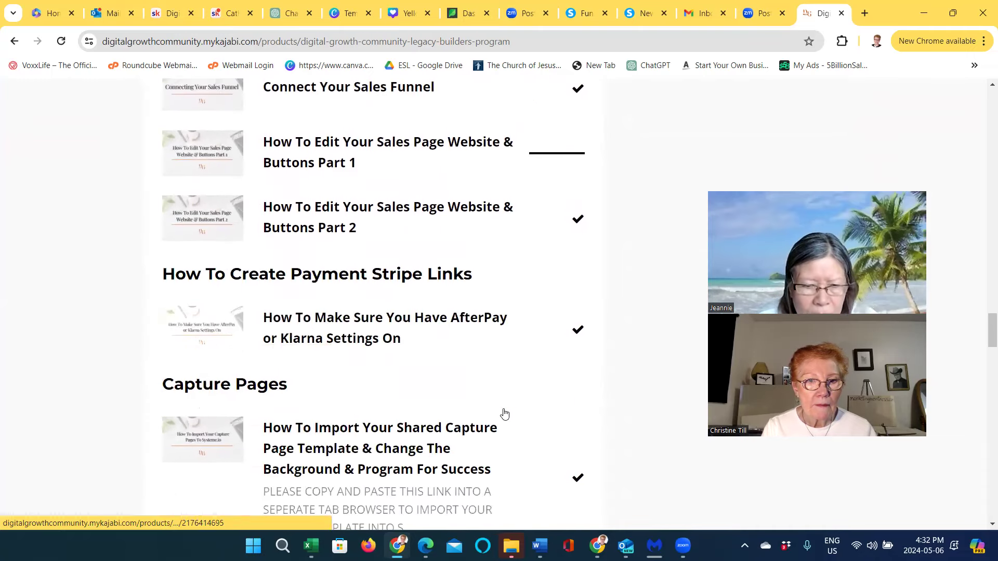
pyautogui.scroll(-3, 504, 413)
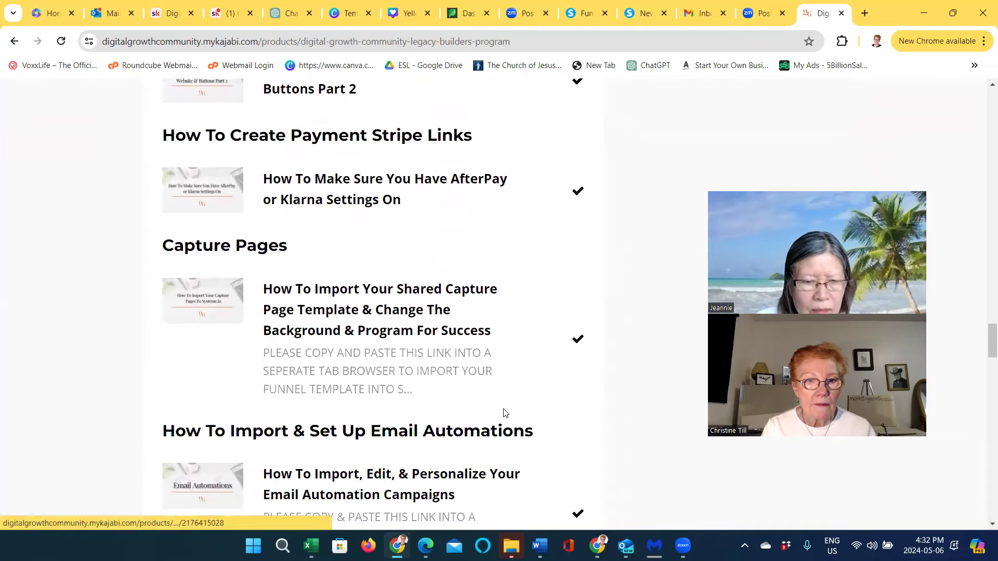
pyautogui.scroll(-4, 504, 413)
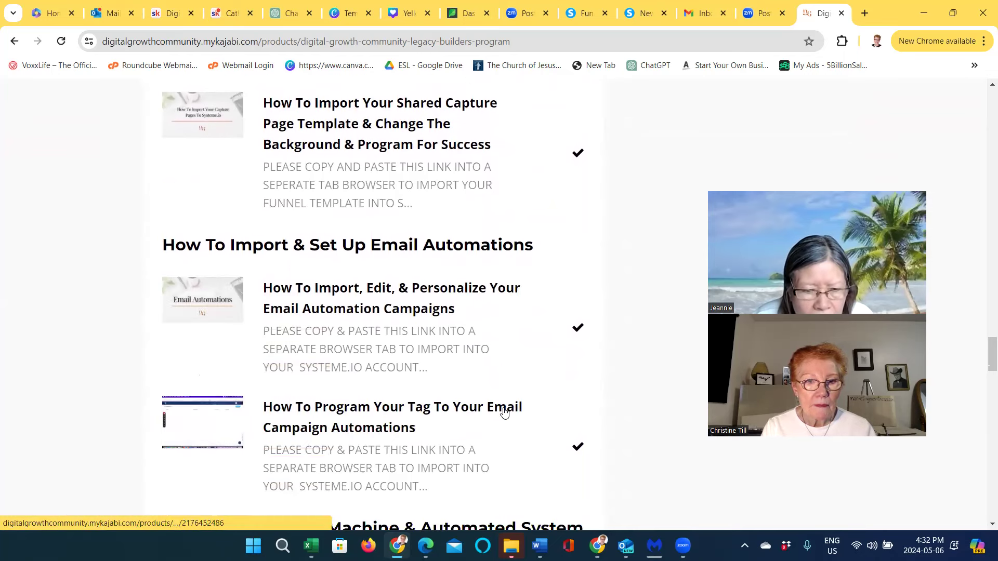
pyautogui.scroll(-6, 504, 413)
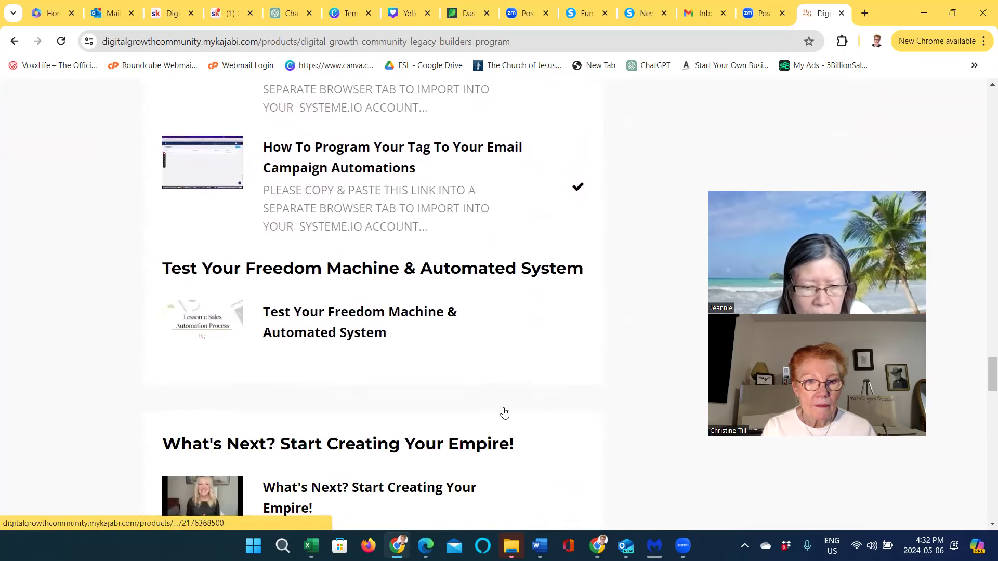
pyautogui.scroll(-1, 504, 413)
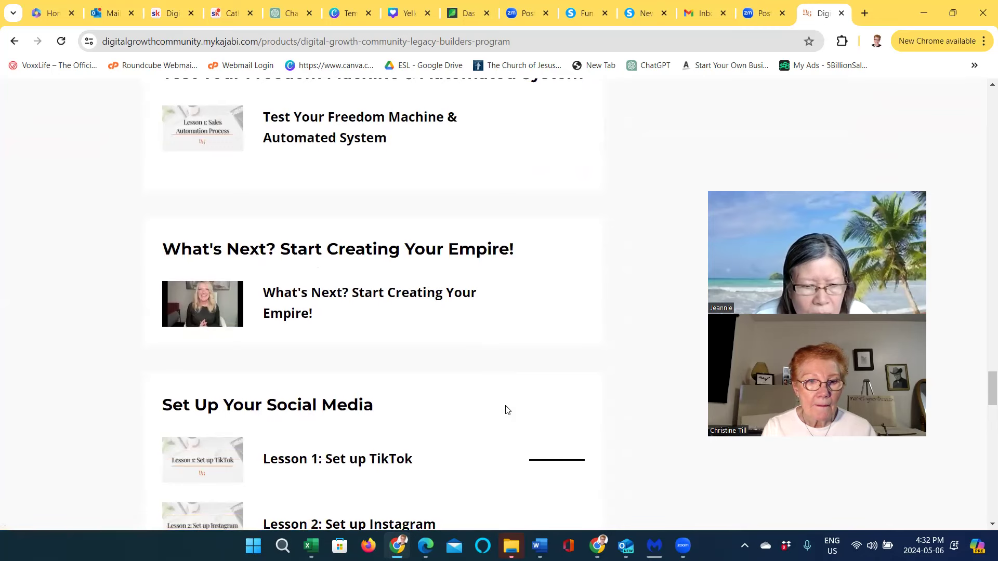
pyautogui.scroll(-5, 507, 410)
pyautogui.scroll(-5, 506, 411)
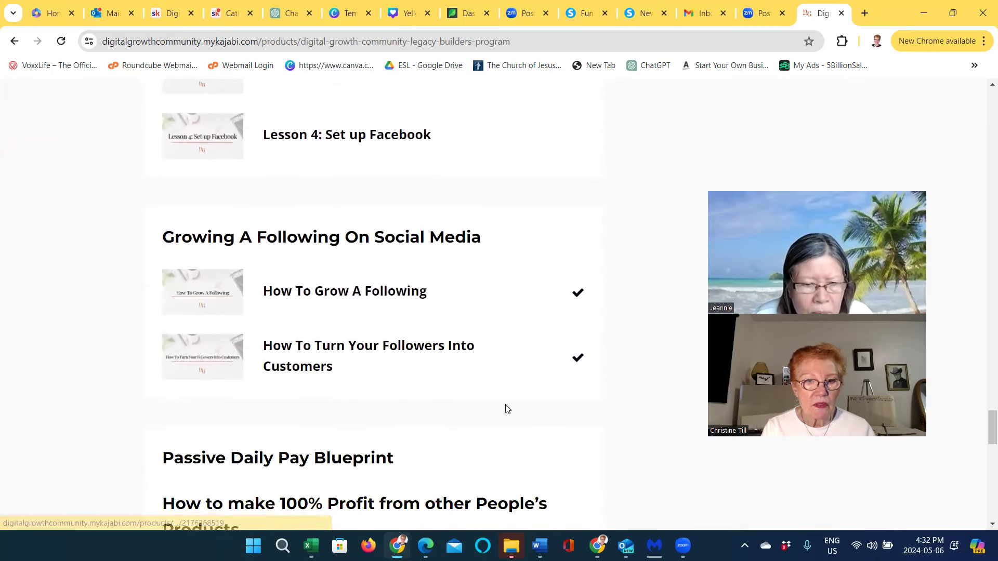
pyautogui.scroll(-5, 507, 409)
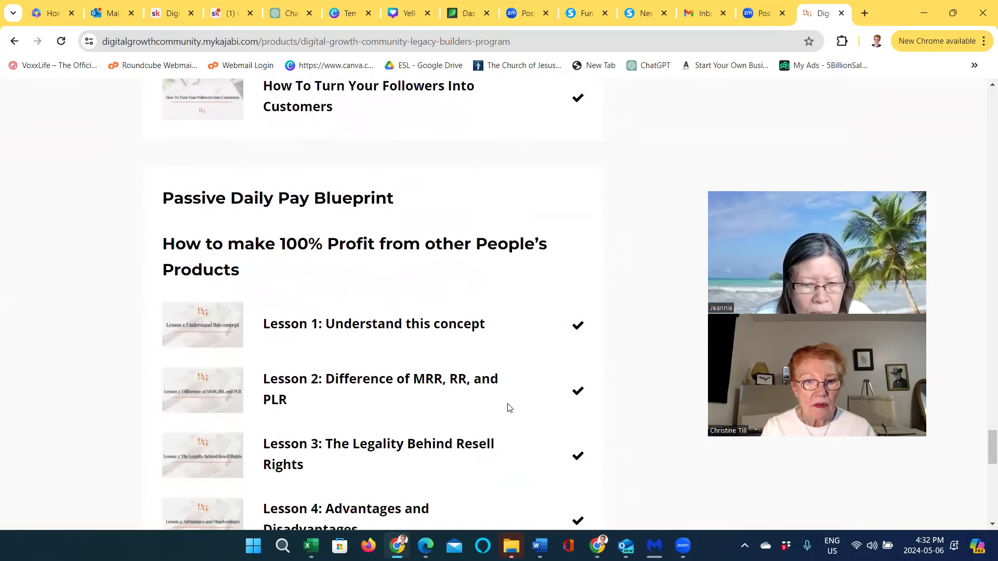
pyautogui.scroll(-4, 509, 408)
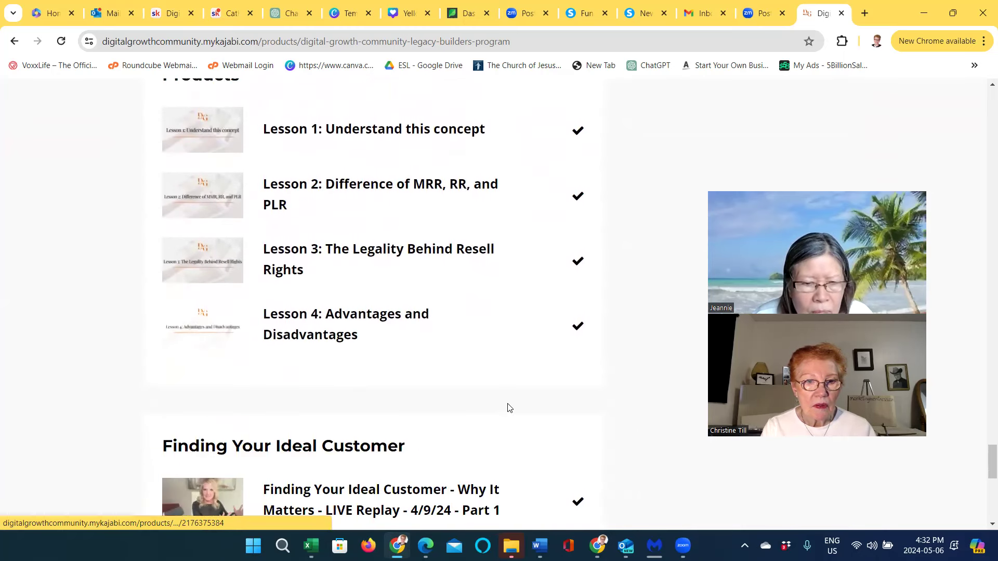
pyautogui.scroll(-3, 509, 408)
pyautogui.scroll(-1, 511, 406)
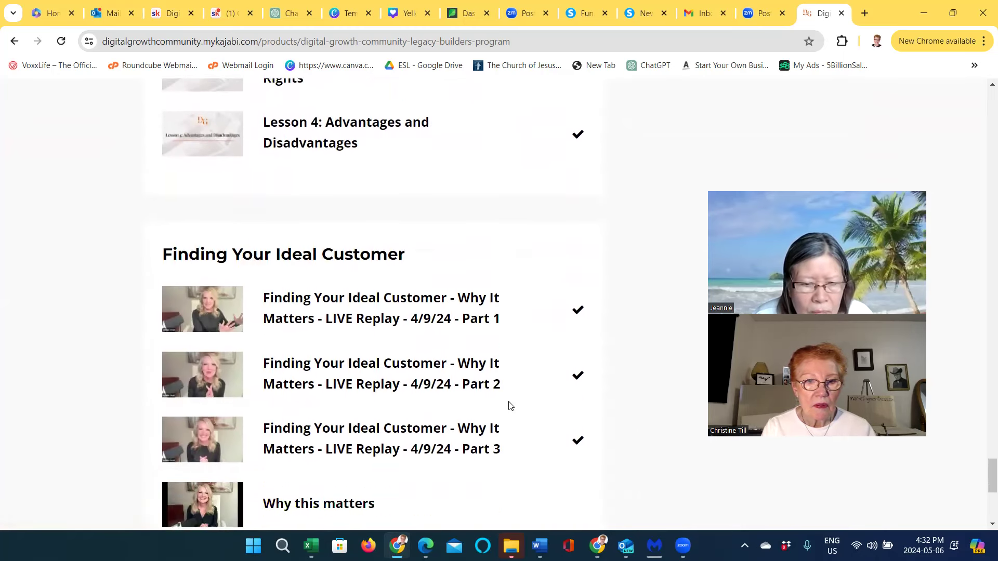
pyautogui.scroll(-5, 510, 405)
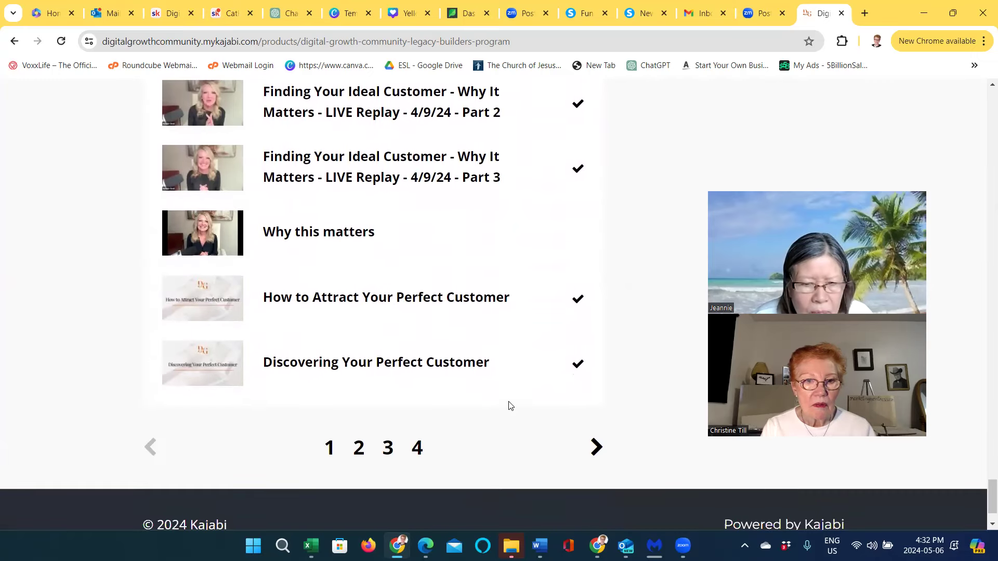
pyautogui.scroll(-1, 510, 406)
# Go to lessons page 2 and scroll to the How to Post Free Ads on The Internet module
pyautogui.click(363, 395)
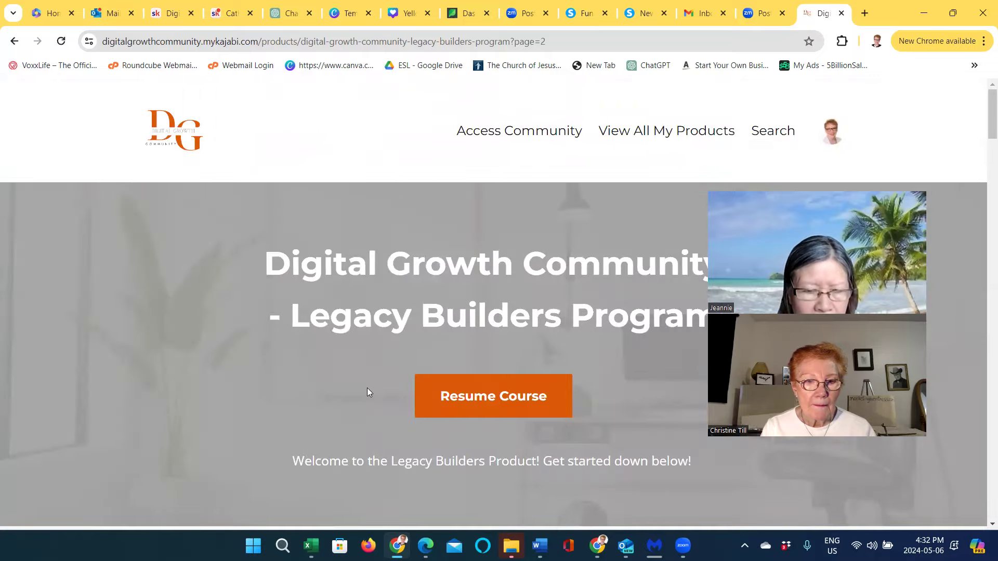
pyautogui.scroll(-3, 385, 390)
pyautogui.scroll(-5, 389, 392)
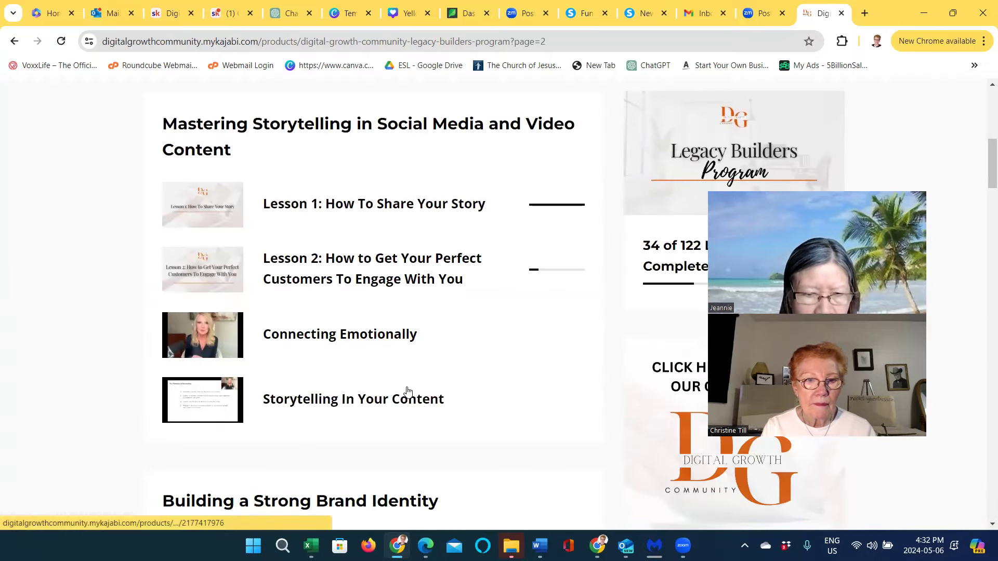
pyautogui.scroll(-5, 425, 381)
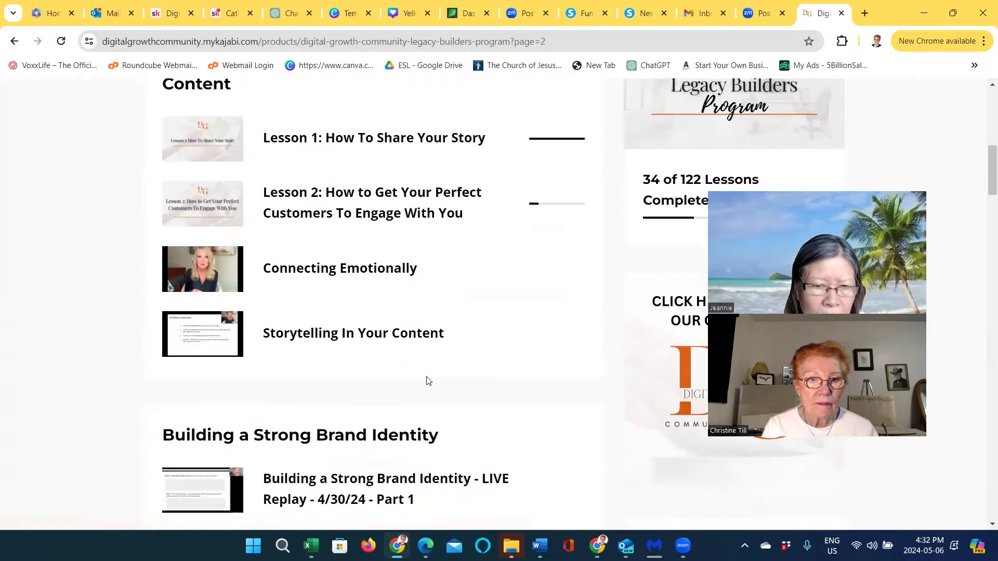
pyautogui.scroll(-3, 427, 381)
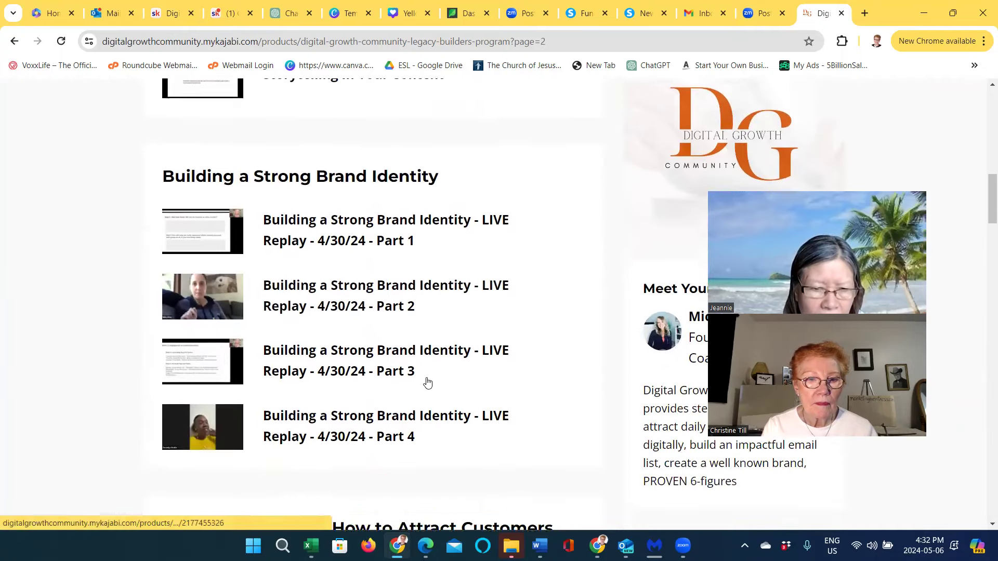
pyautogui.scroll(-5, 428, 382)
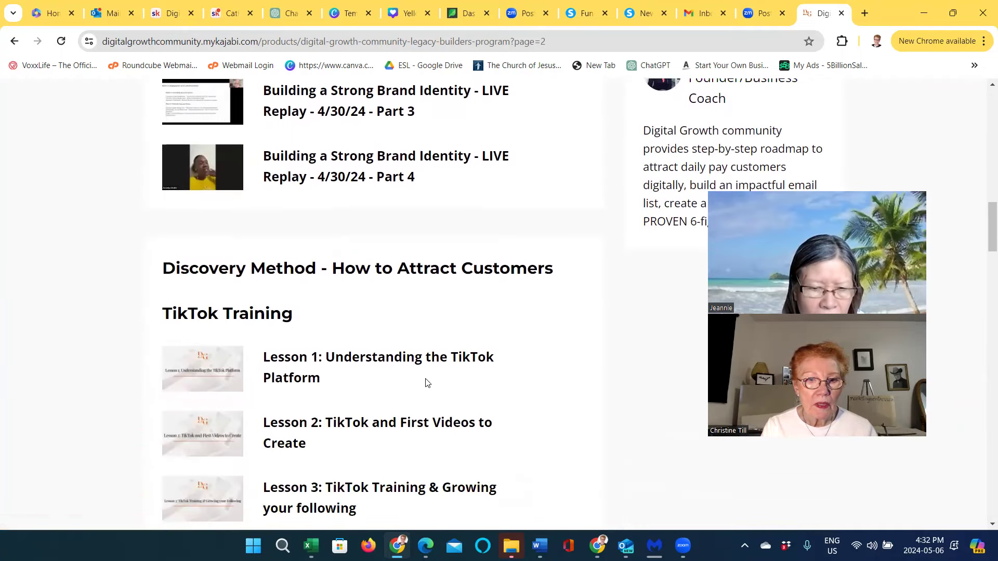
pyautogui.scroll(-6, 426, 383)
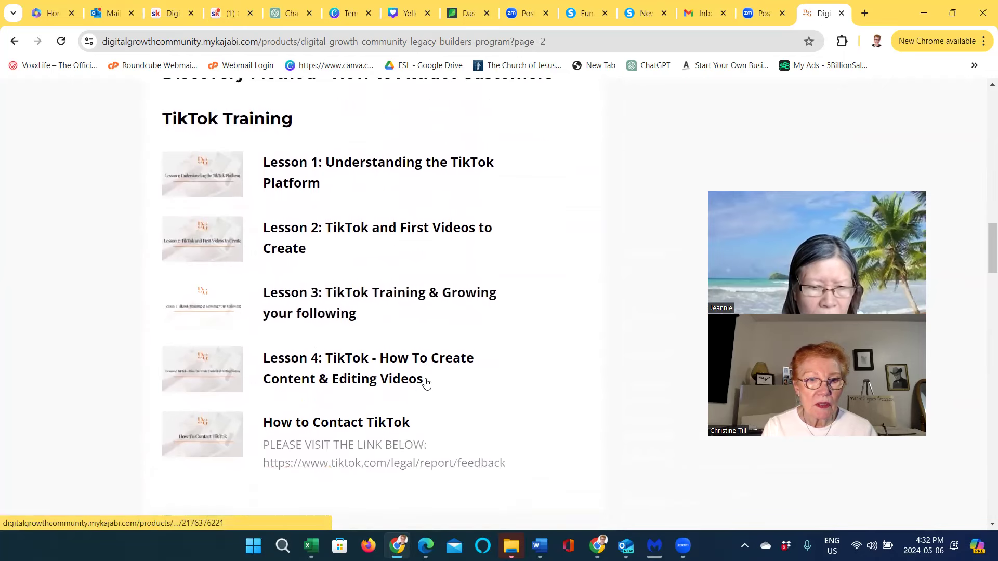
pyautogui.scroll(-1, 426, 384)
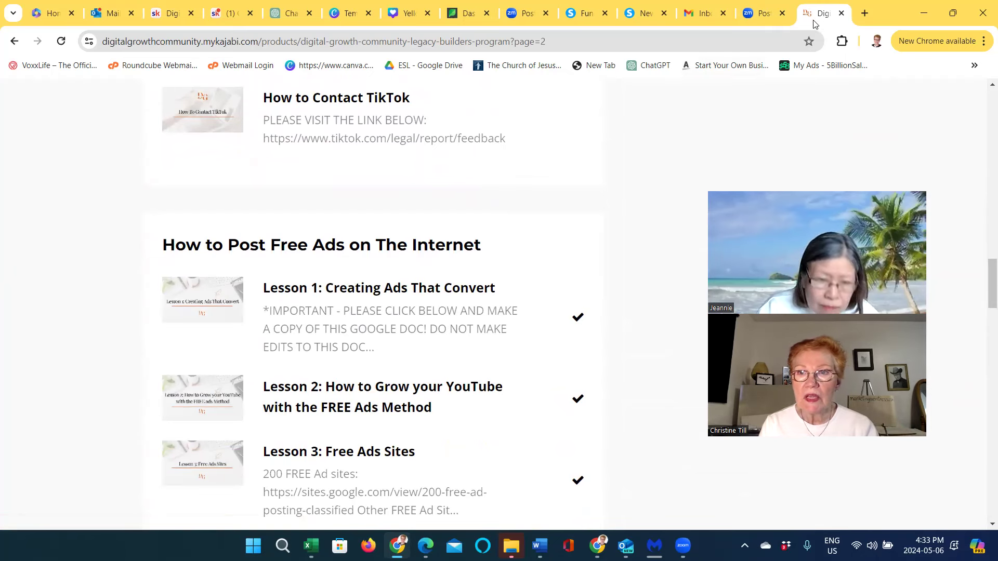
# Go to cassifiedads.com in a new browser tab
pyautogui.click(864, 13)
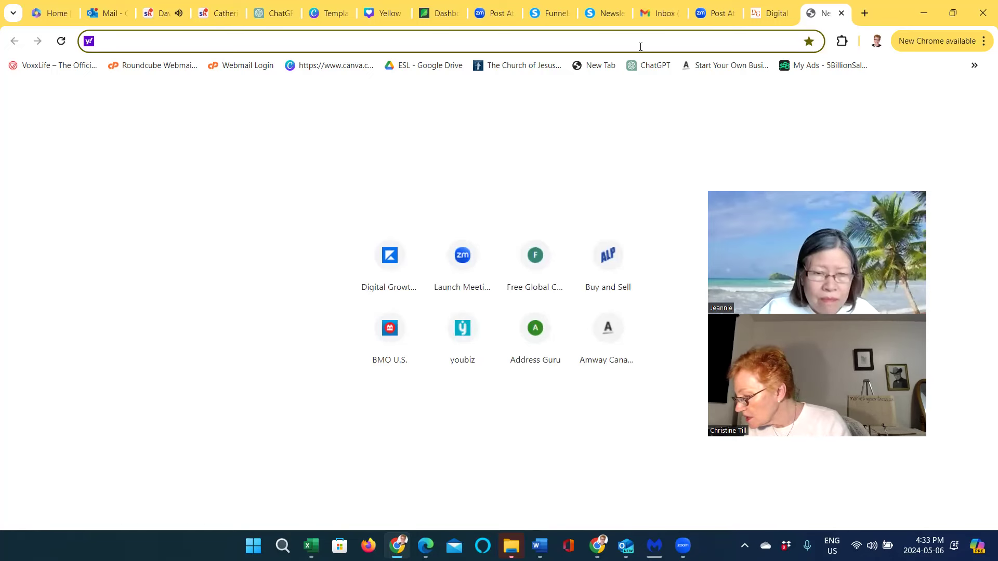
pyautogui.write('c;s')
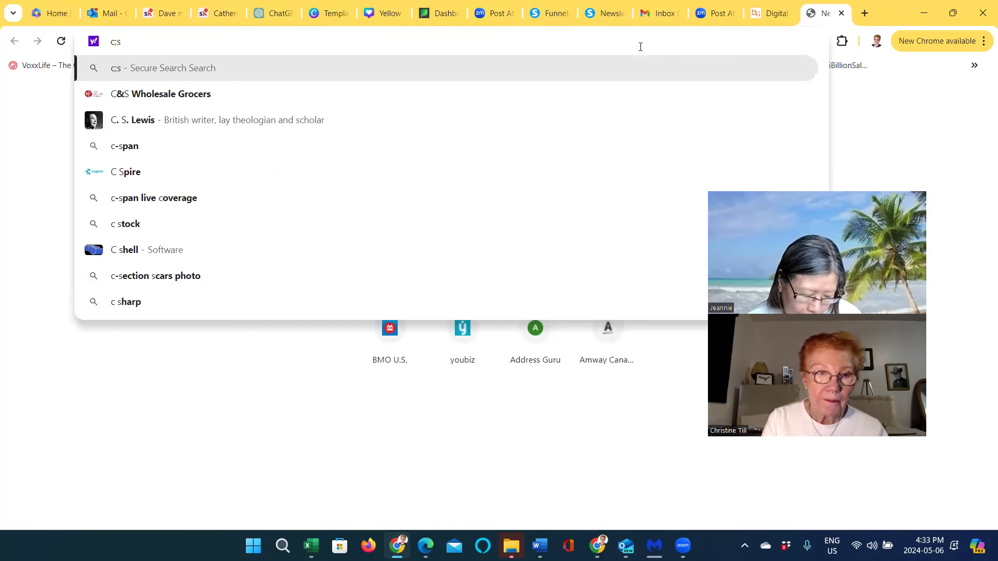
pyautogui.press('BackSpace')
pyautogui.press('BackSpace')
pyautogui.write('a')
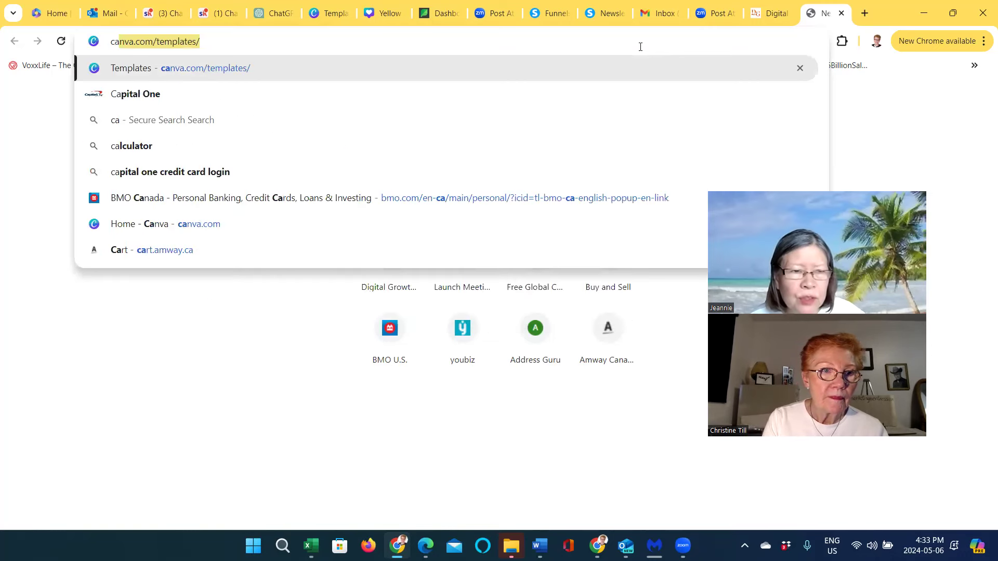
pyautogui.write('ssifiedads')
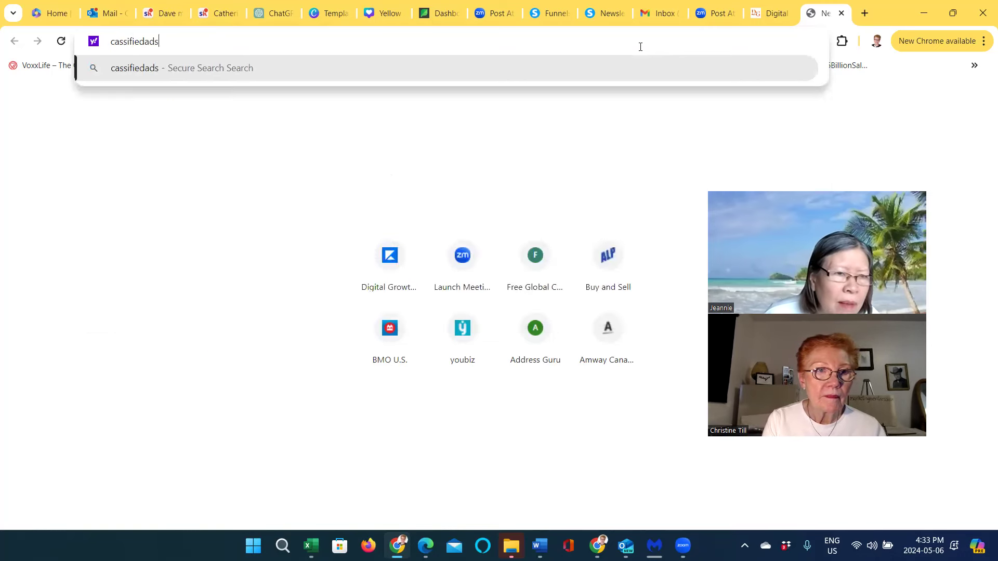
pyautogui.write('.com')
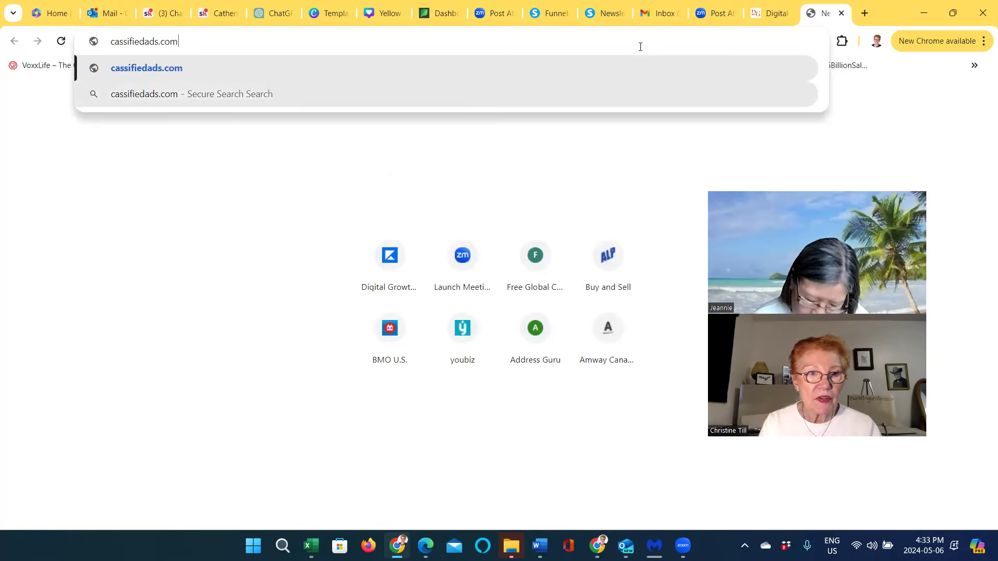
pyautogui.press('Return')
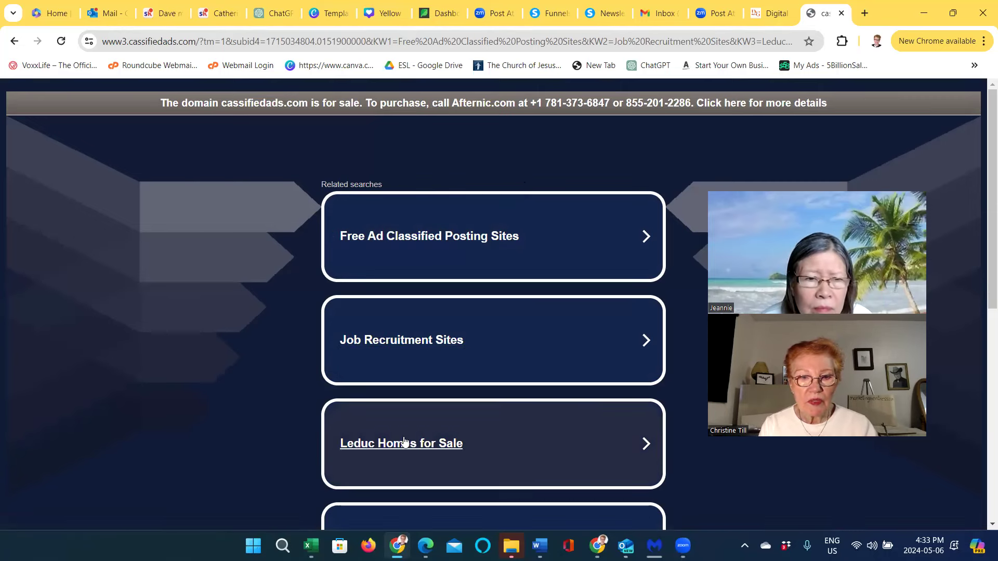
# Follow Free Ad Classified Posting Sites to the Yellow Pages Free Listings website
pyautogui.scroll(-8, 406, 441)
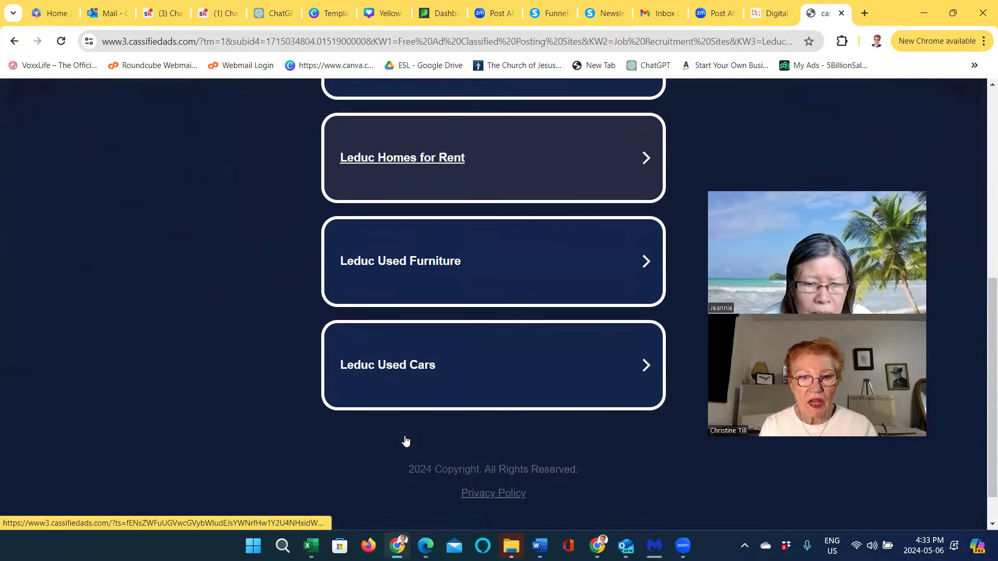
pyautogui.scroll(8, 407, 432)
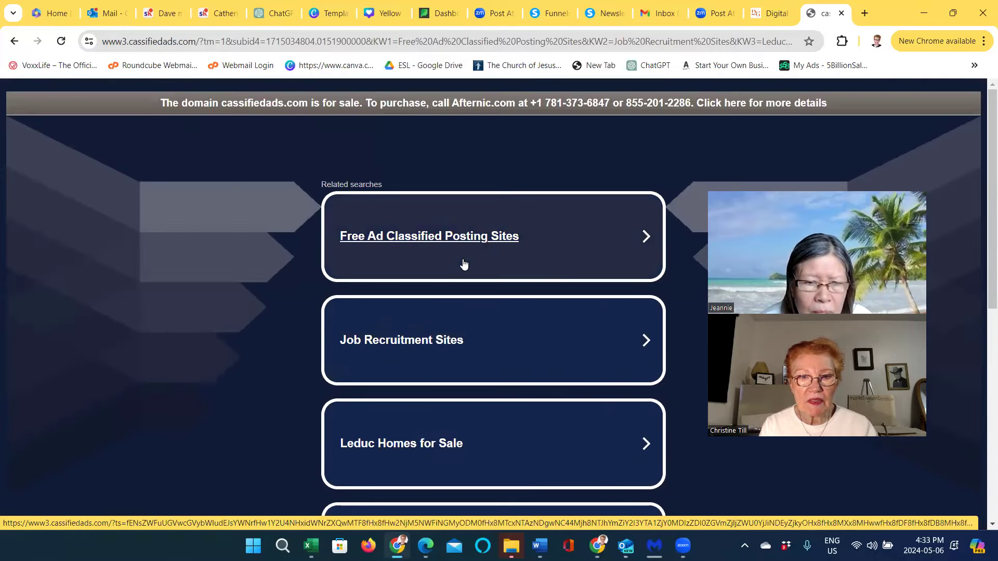
pyautogui.click(469, 239)
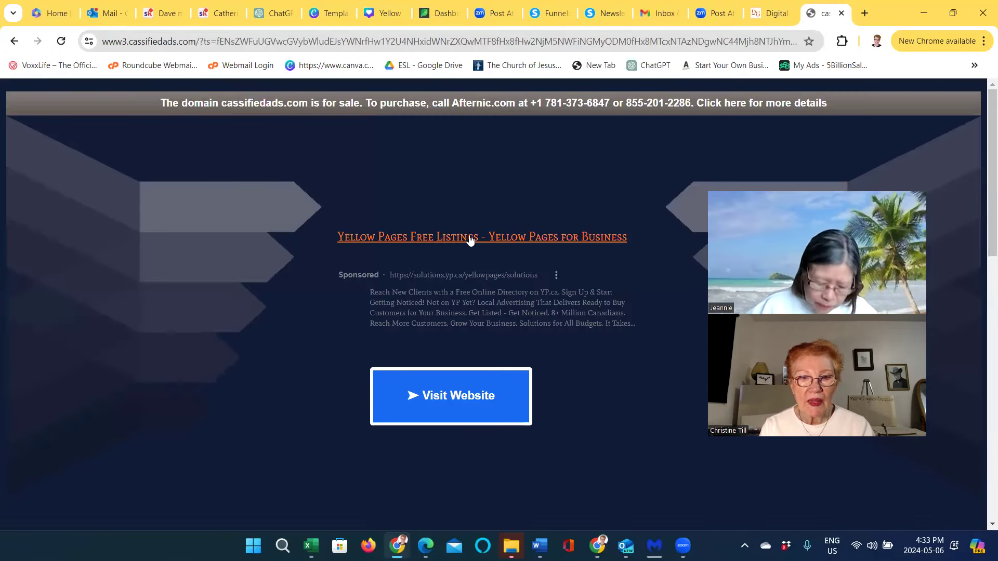
pyautogui.click(458, 395)
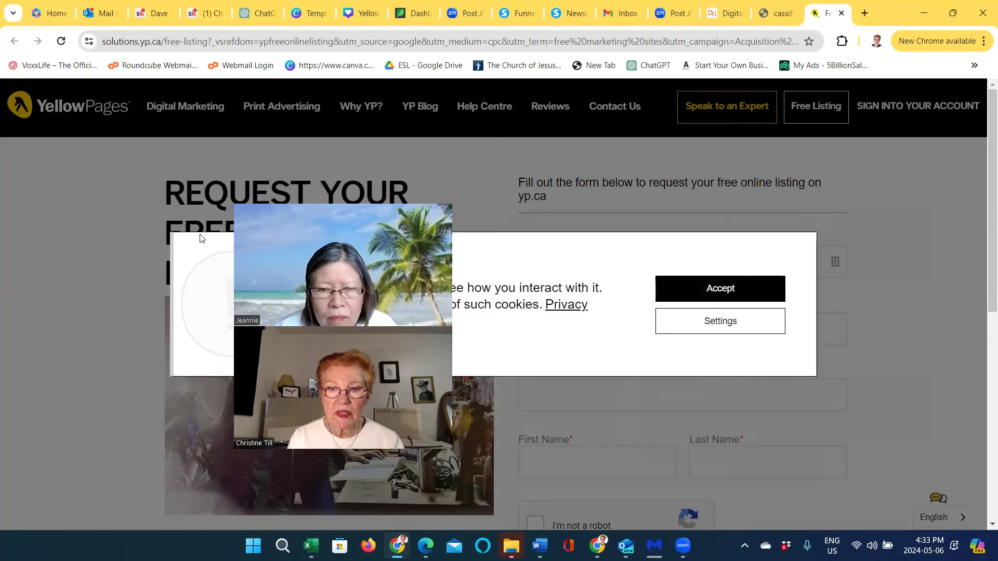
# Accept the cookie notice on the Yellow Pages listing form and look over the form
pyautogui.click(676, 289)
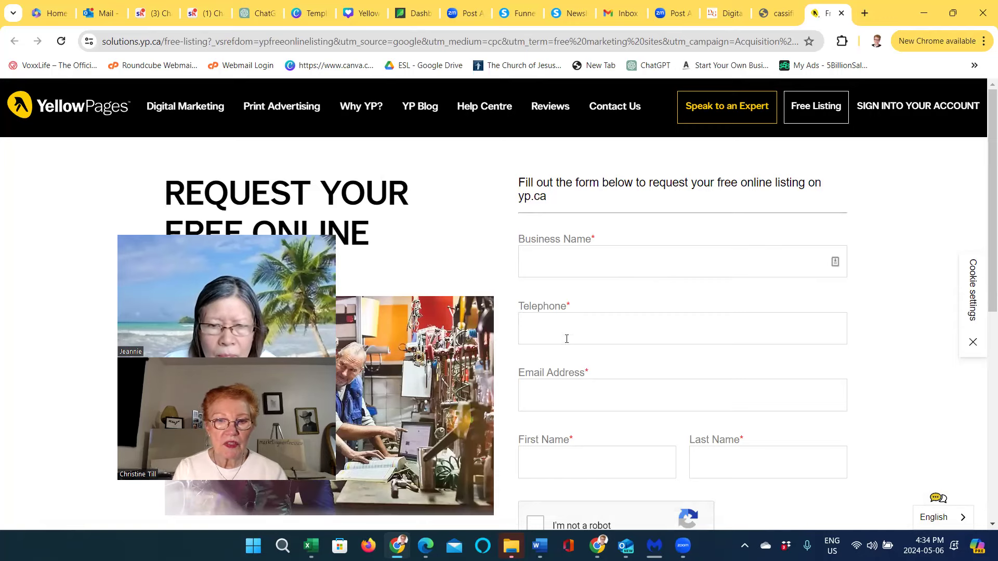
pyautogui.scroll(-5, 561, 443)
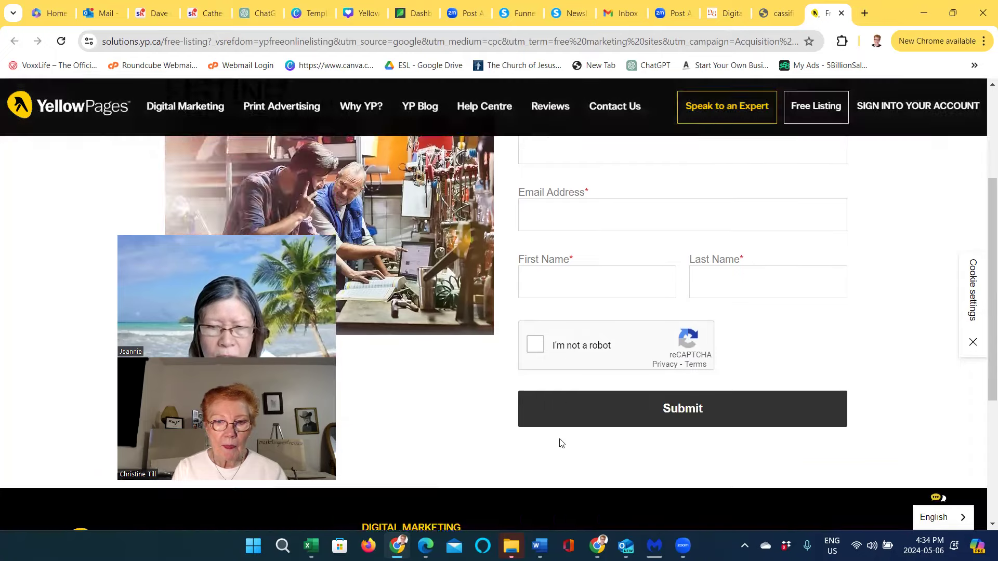
pyautogui.scroll(5, 565, 403)
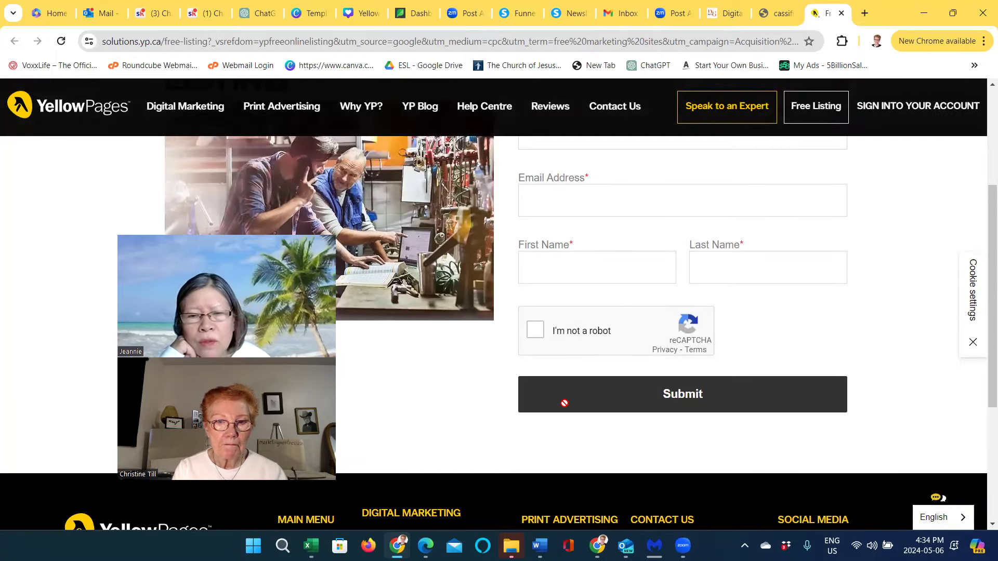
pyautogui.scroll(1, 568, 393)
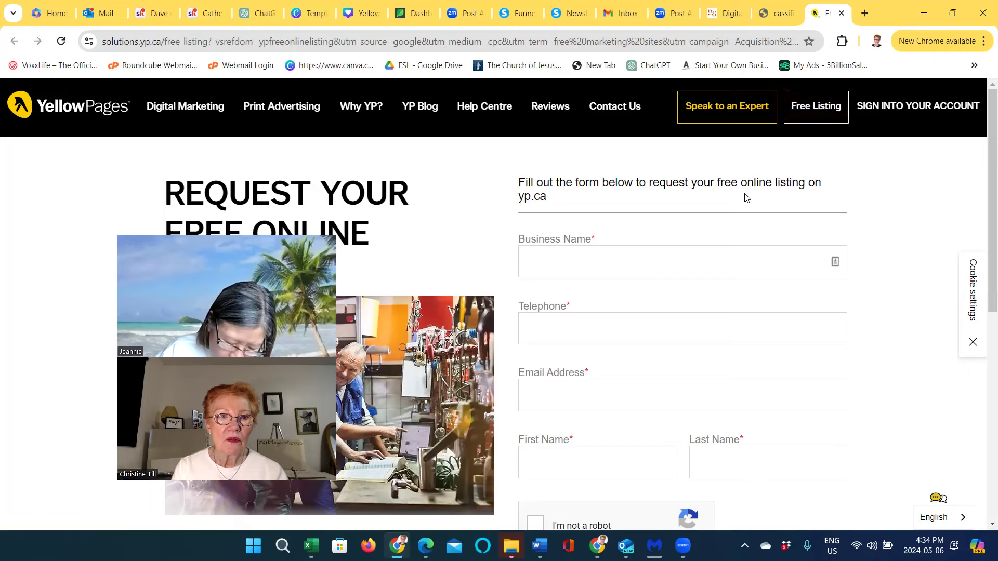
# Reopen the Yellow Pages free listing form from the cassifiedads ad in a new tab
pyautogui.click(569, 43)
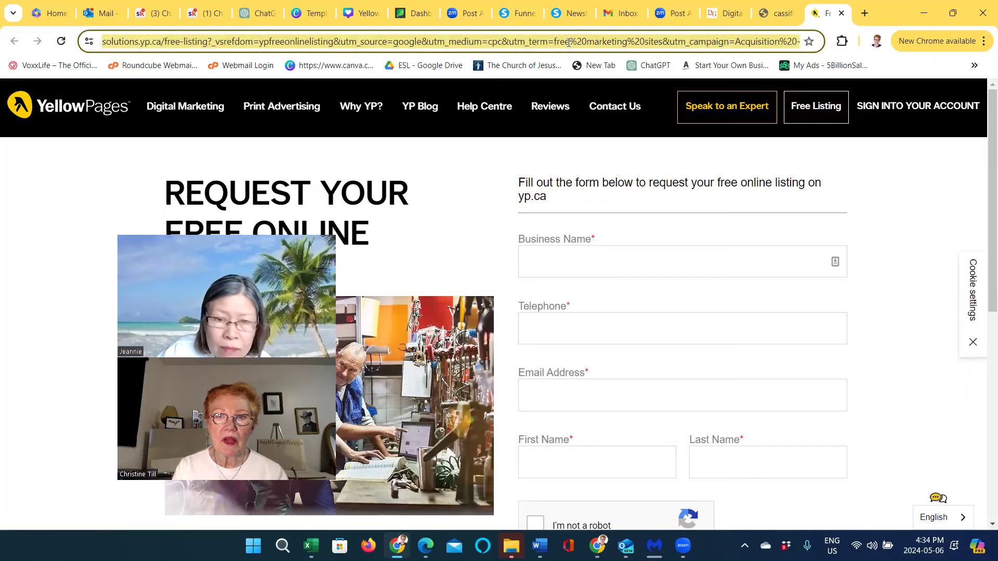
pyautogui.click(779, 18)
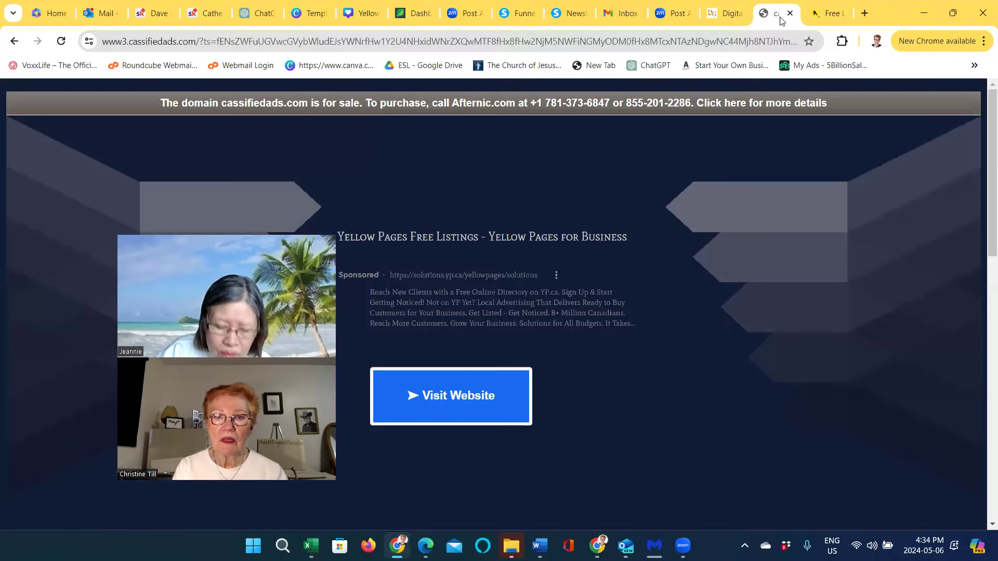
pyautogui.click(457, 397)
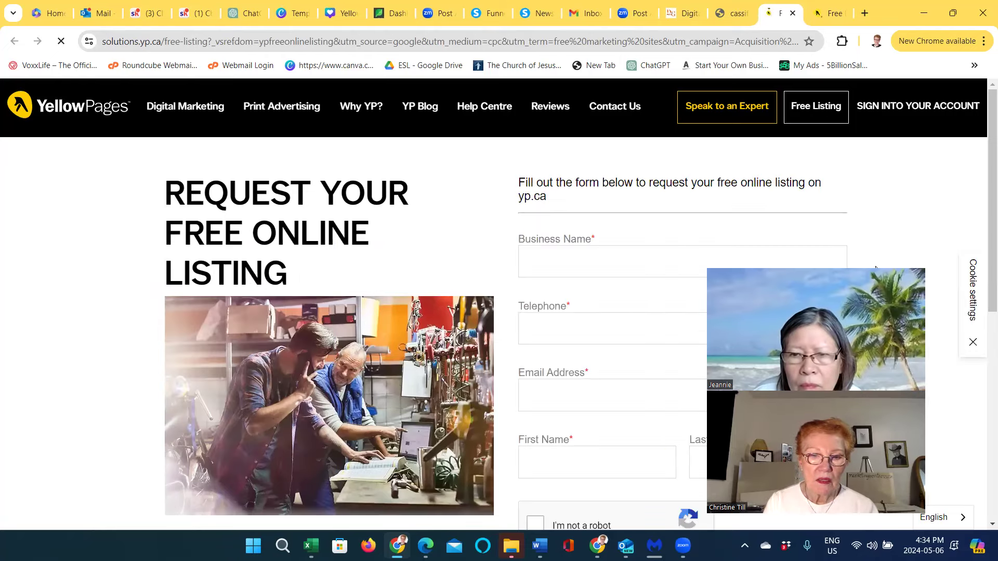
pyautogui.scroll(-10, 546, 292)
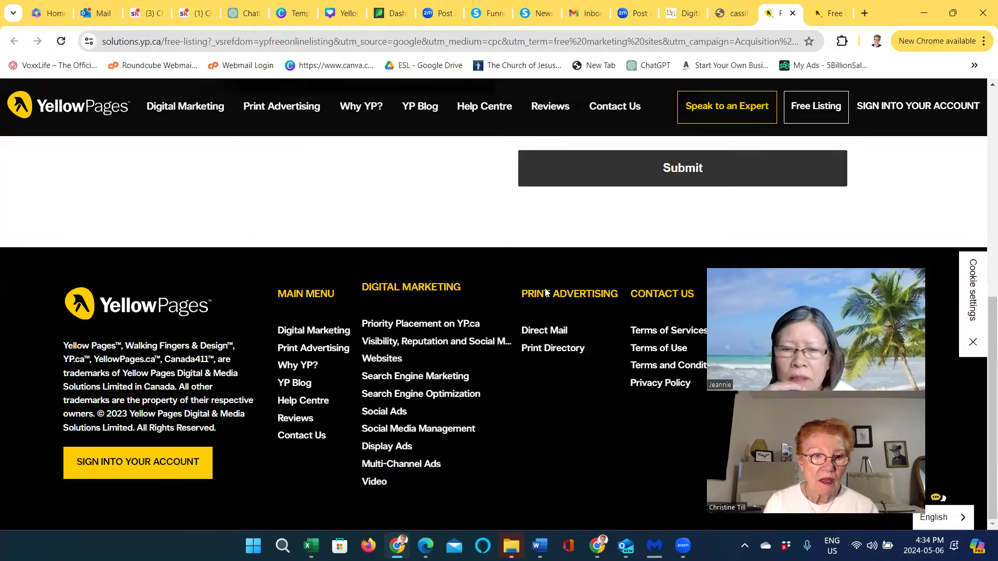
pyautogui.scroll(10, 545, 292)
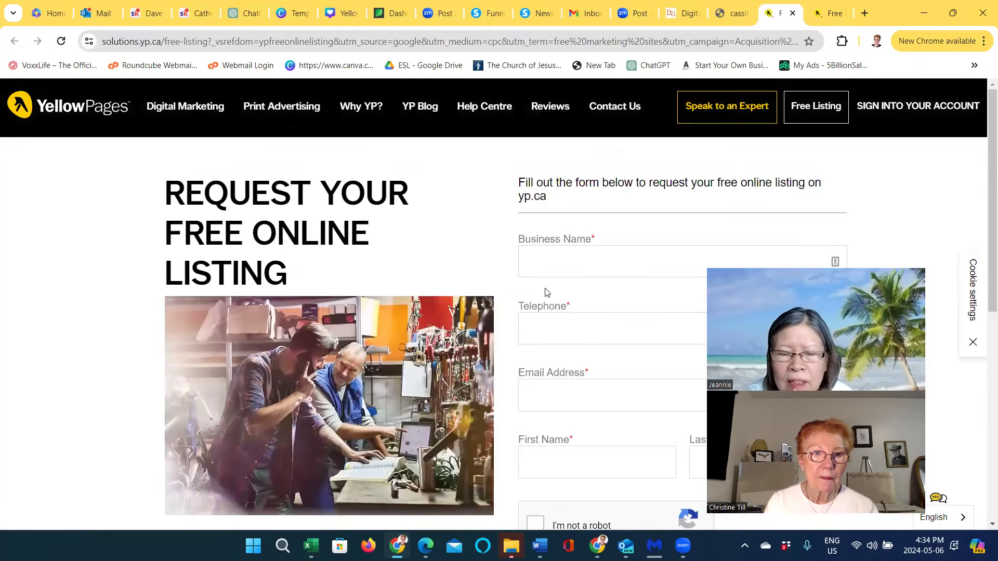
pyautogui.click(263, 46)
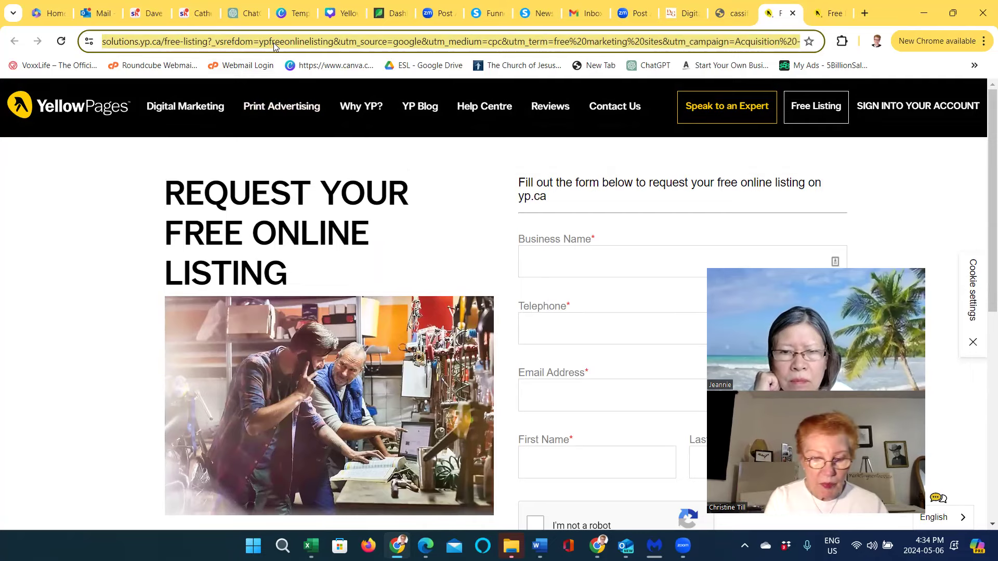
pyautogui.write('http:')
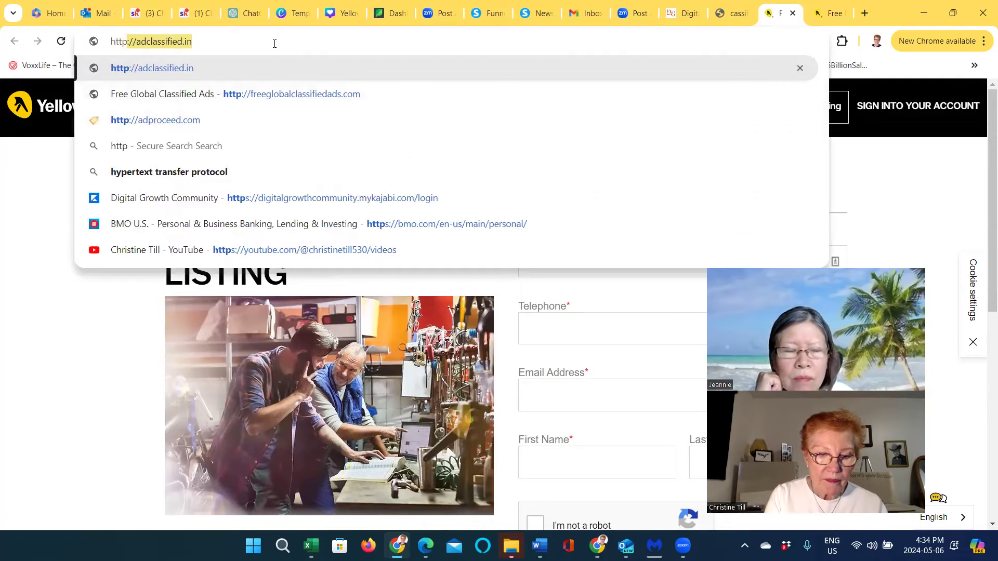
pyautogui.write('//')
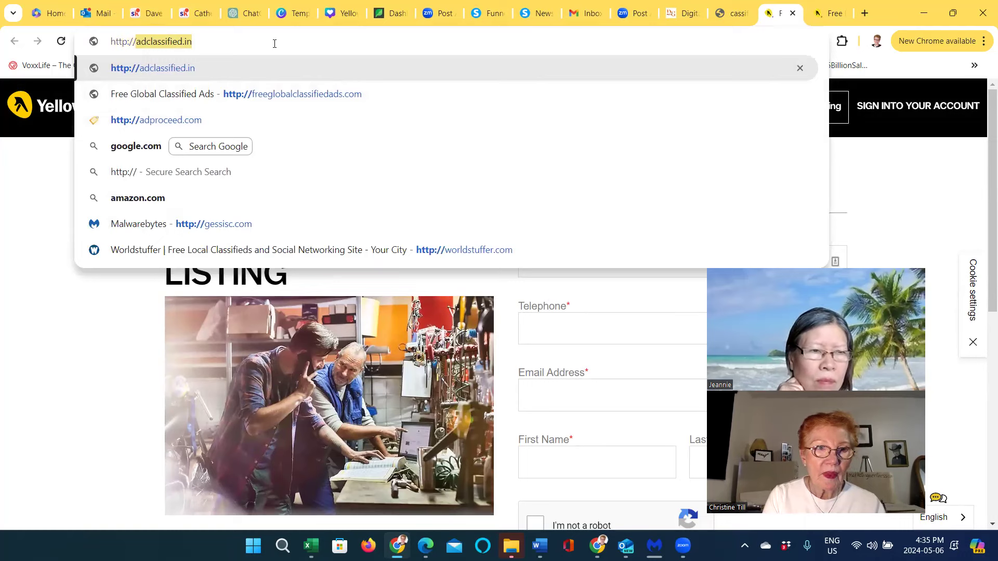
pyautogui.write('cla')
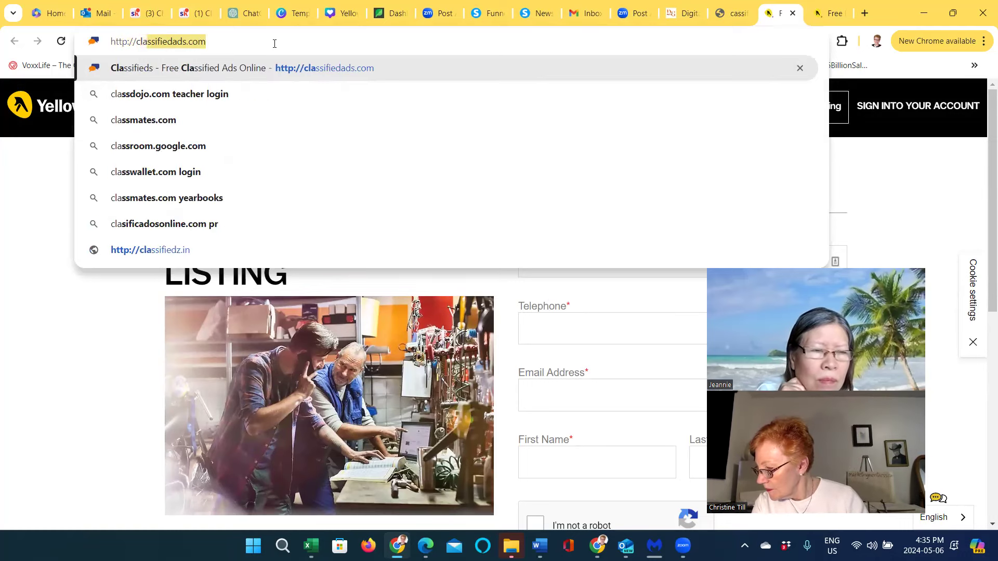
pyautogui.write('ssifiedads.com')
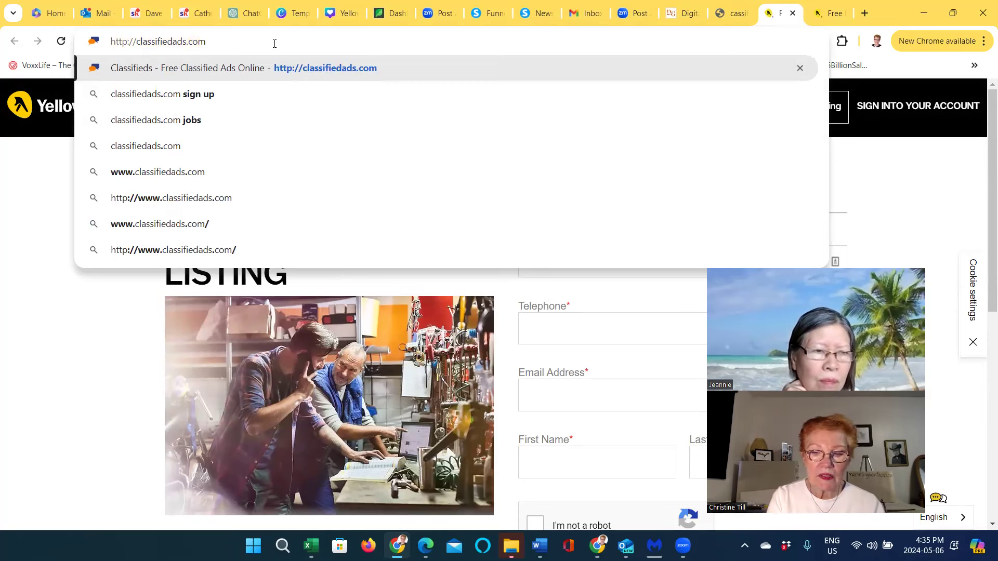
pyautogui.press('Return')
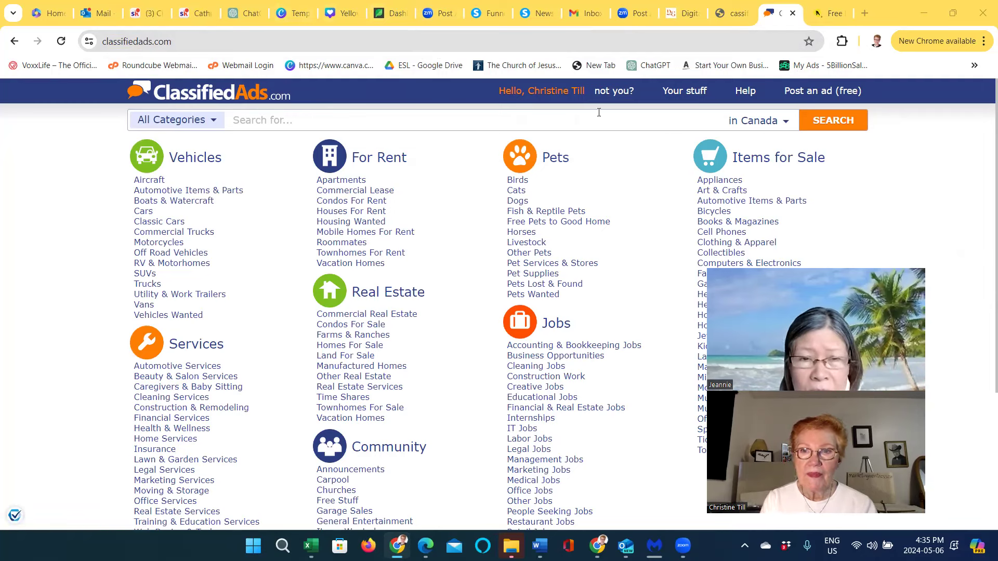
# Start a free ad with category Services and subcategory Marketing Services
pyautogui.click(804, 92)
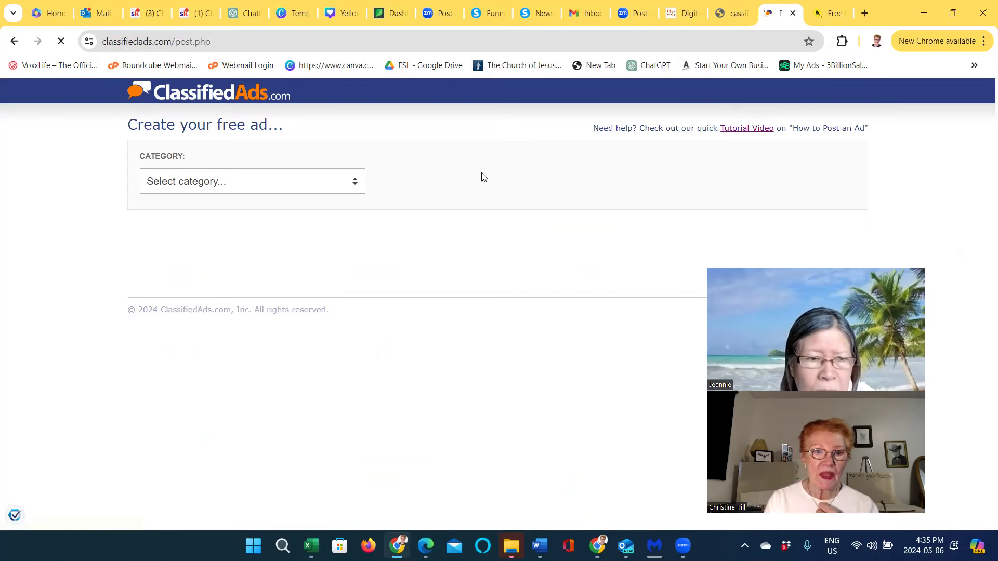
pyautogui.click(356, 184)
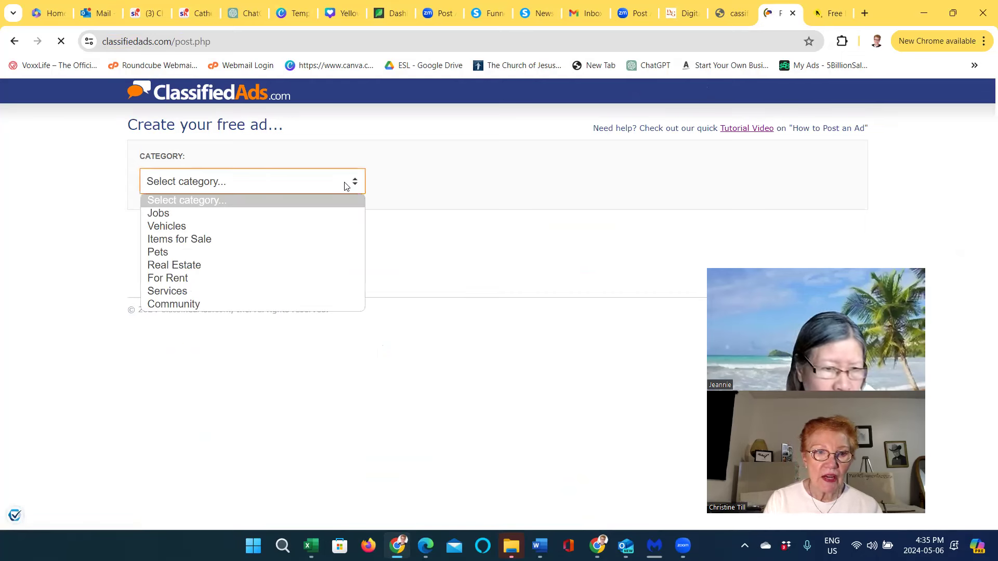
pyautogui.press('Down')
pyautogui.press('Down')
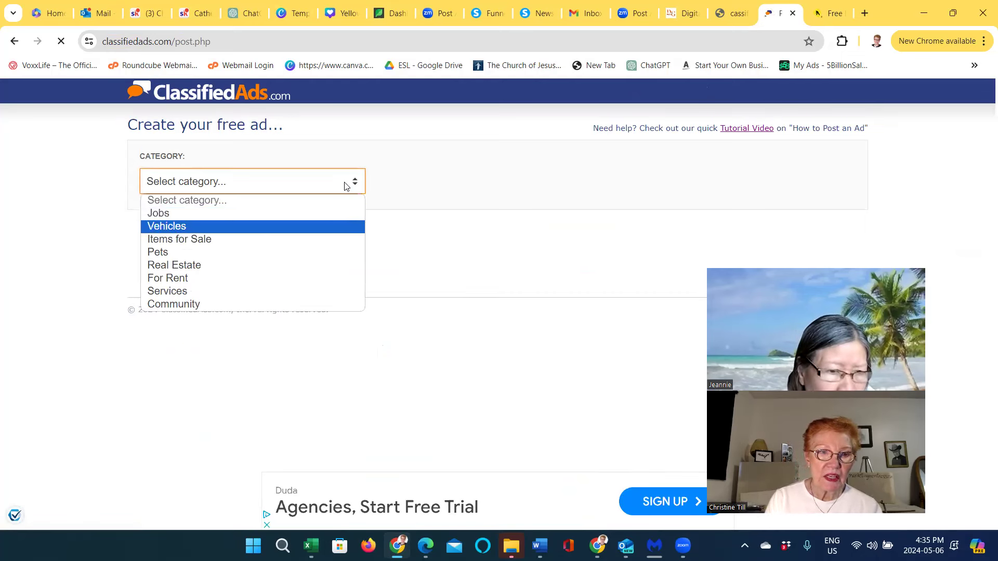
pyautogui.press('Down')
pyautogui.press('Down')
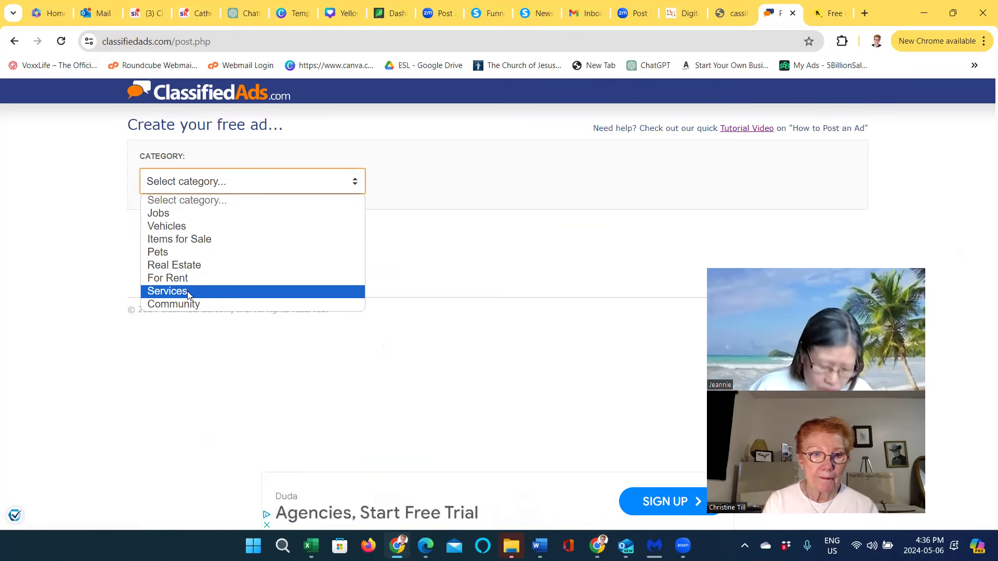
pyautogui.click(188, 295)
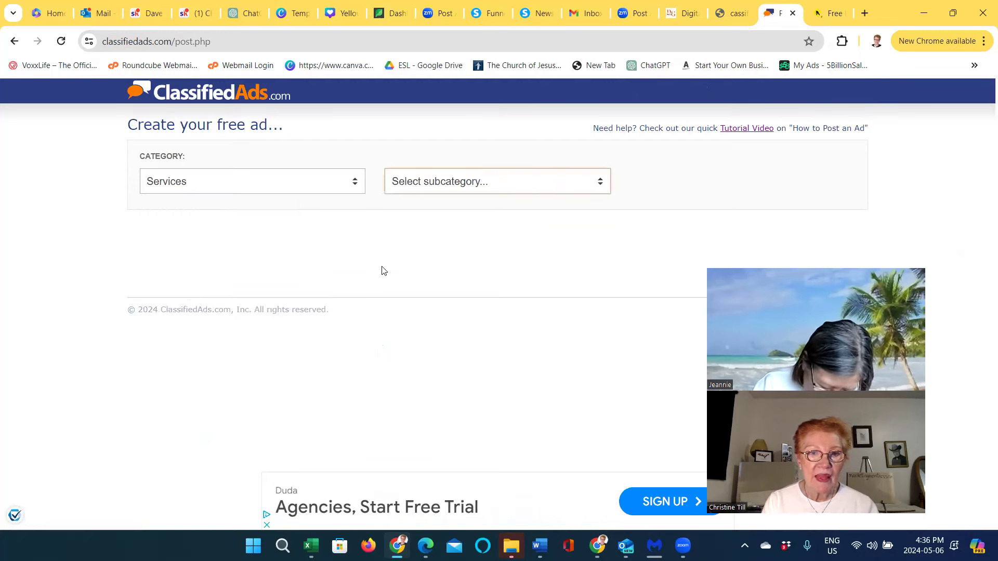
pyautogui.click(602, 184)
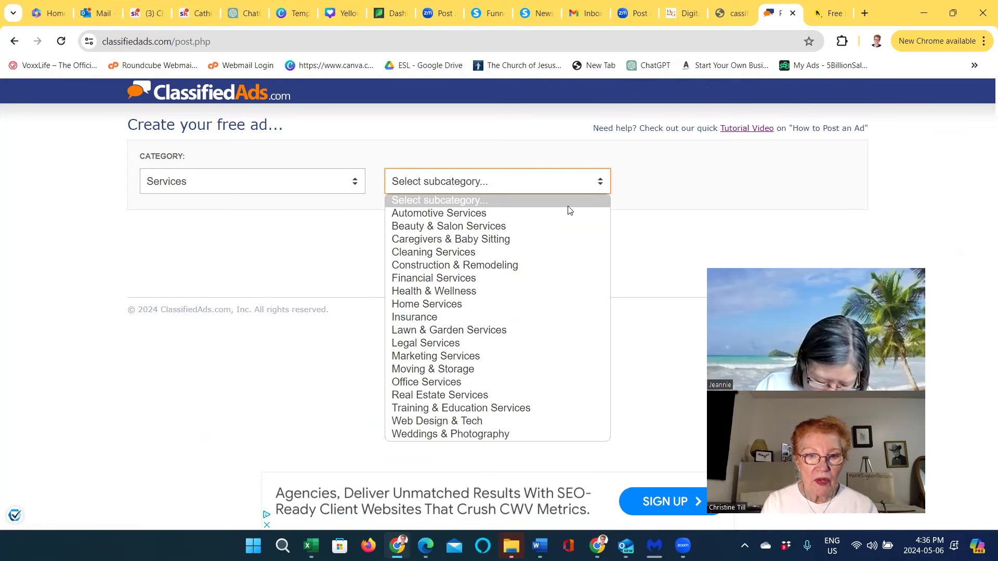
pyautogui.press('Down')
pyautogui.press('Down')
pyautogui.press('Down')
pyautogui.press('Down')
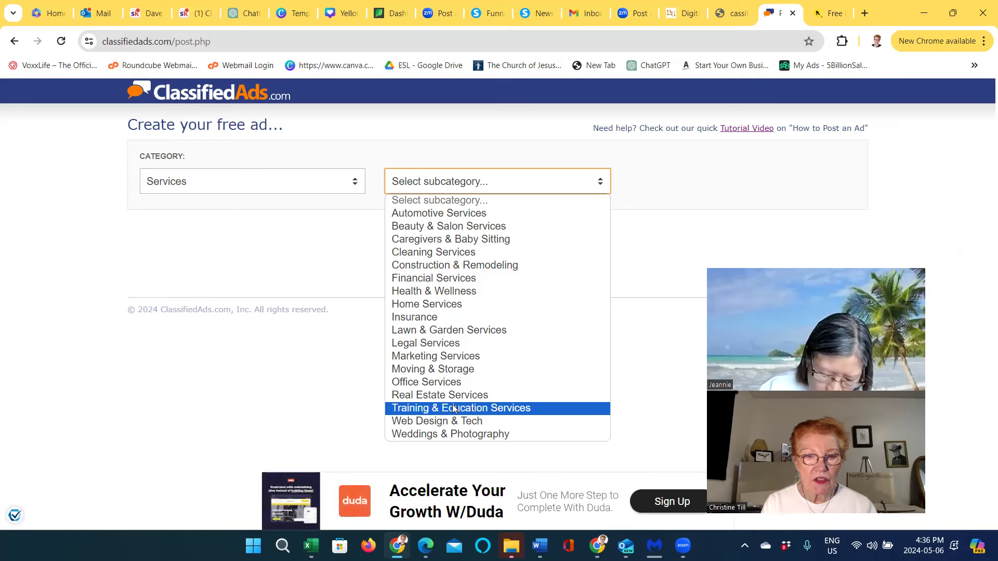
pyautogui.click(456, 356)
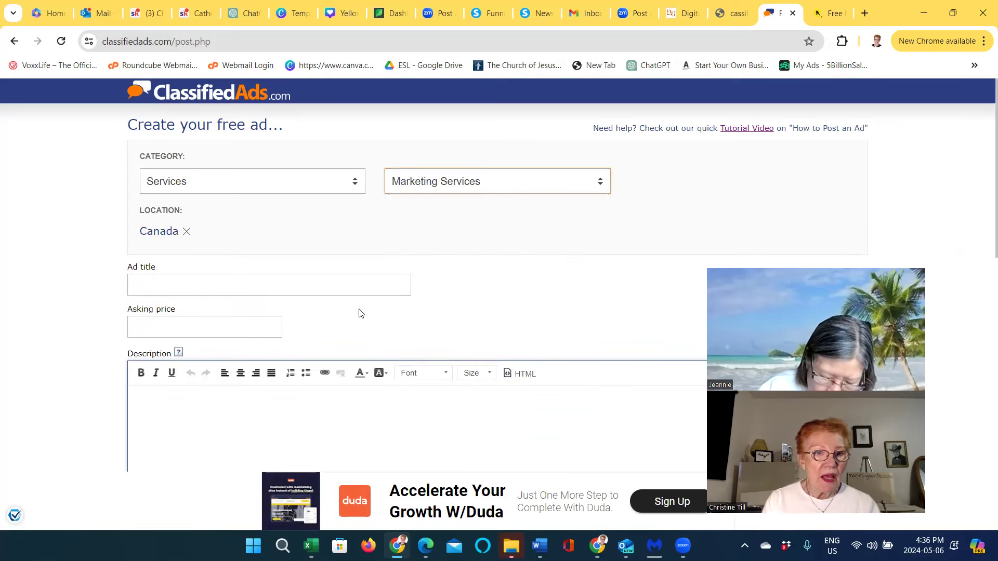
# Focus the Ad title field and bring the Word ad copy to the front
pyautogui.click(238, 280)
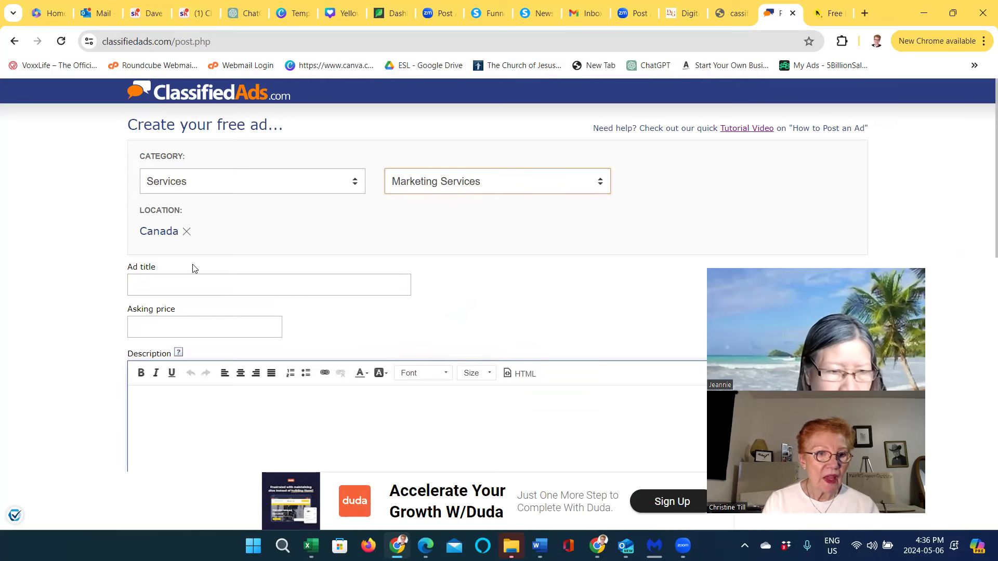
pyautogui.click(170, 286)
pyautogui.click(170, 286)
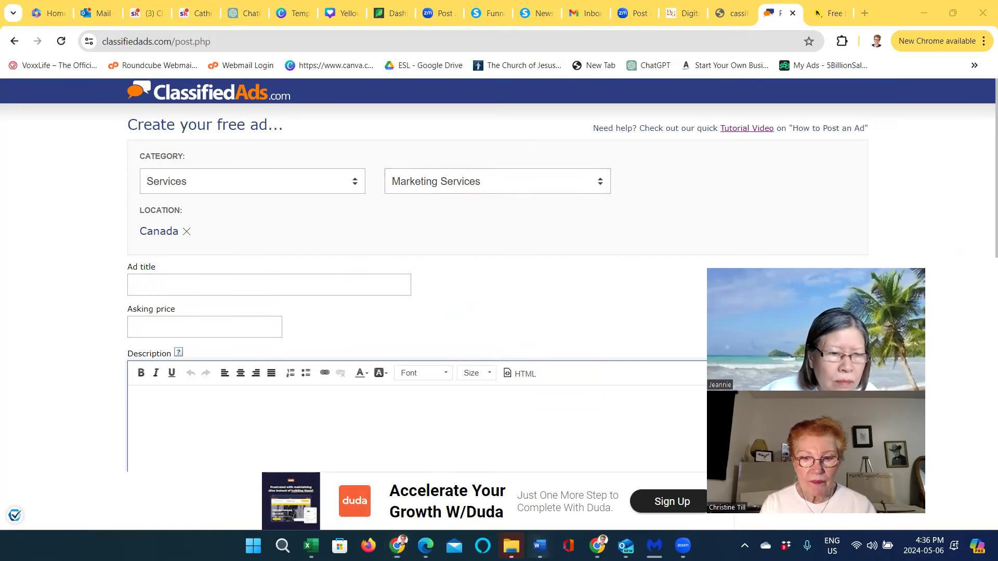
pyautogui.click(539, 545)
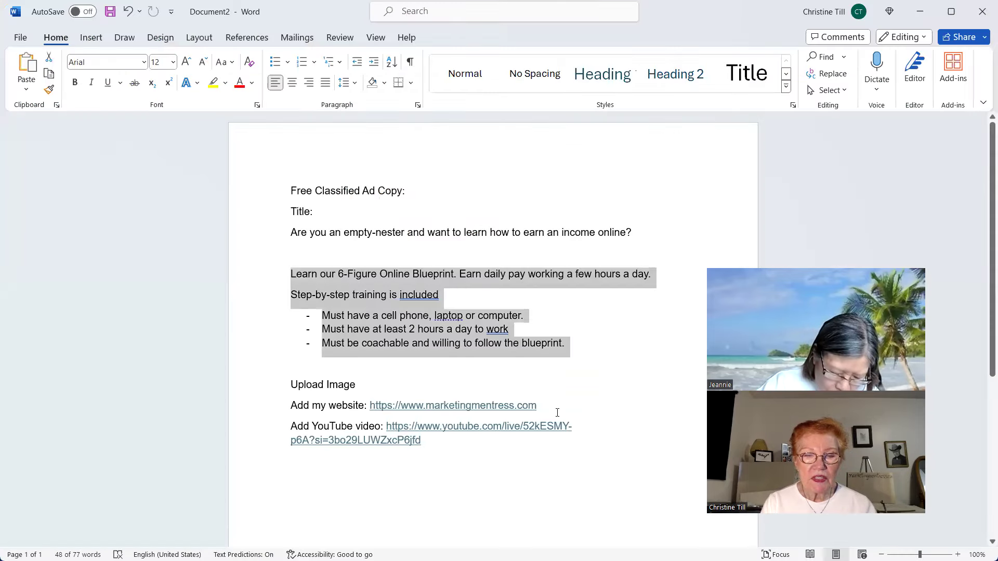
# Copy the empty-nester question line from the Word ad copy, then minimize Word
pyautogui.click(532, 331)
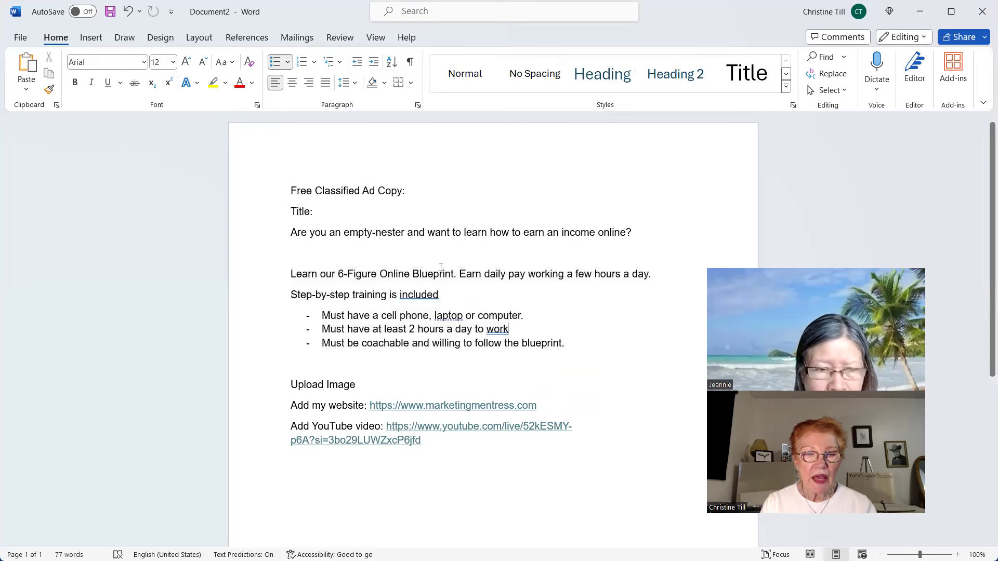
pyautogui.click(255, 301)
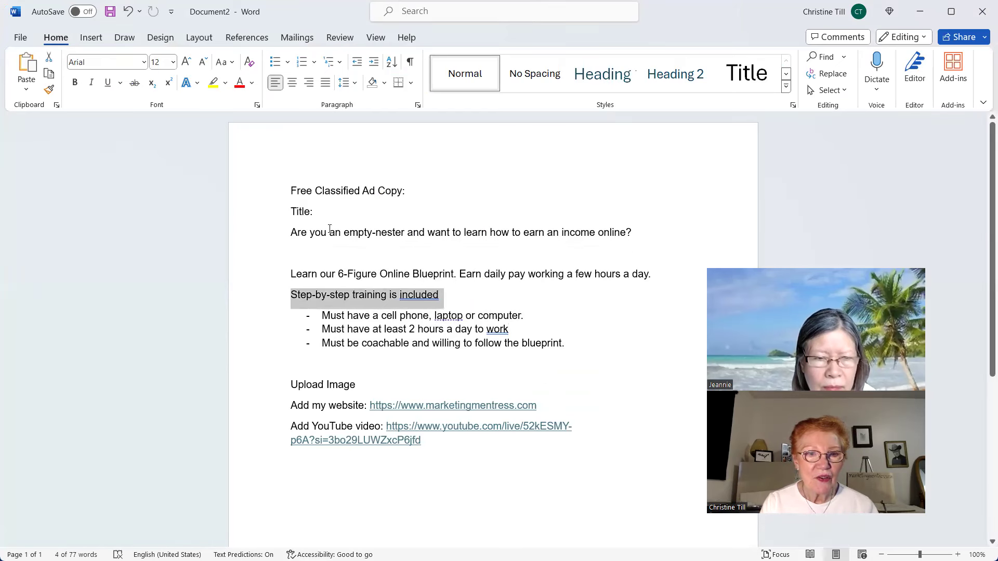
pyautogui.moveTo(291, 232); pyautogui.dragTo(630, 232)
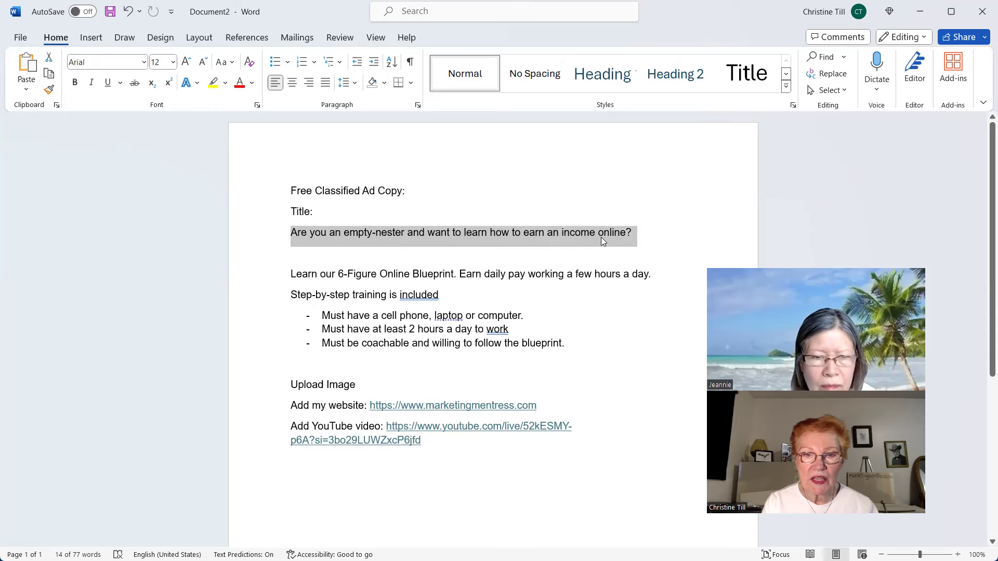
pyautogui.rightClick(601, 237)
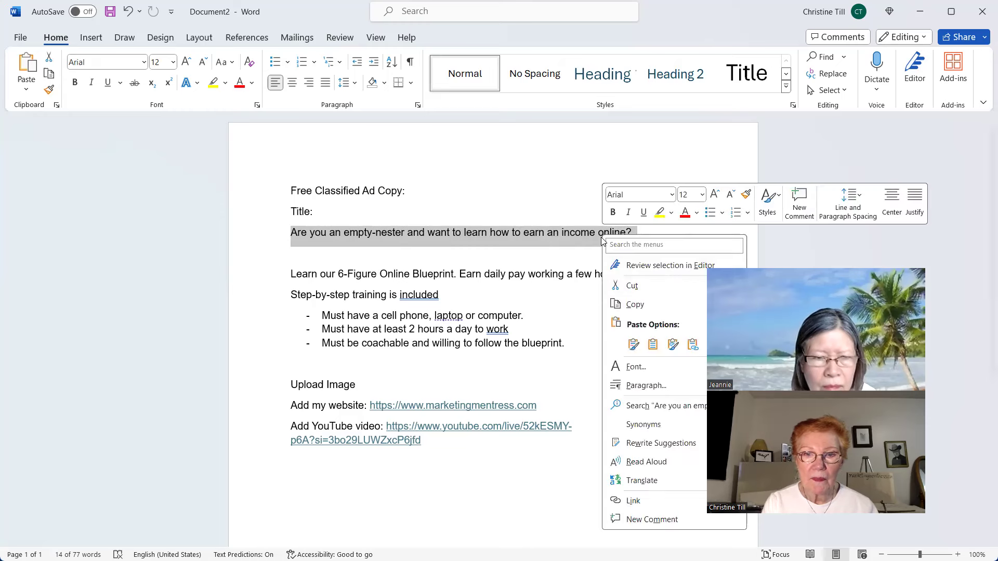
pyautogui.click(642, 307)
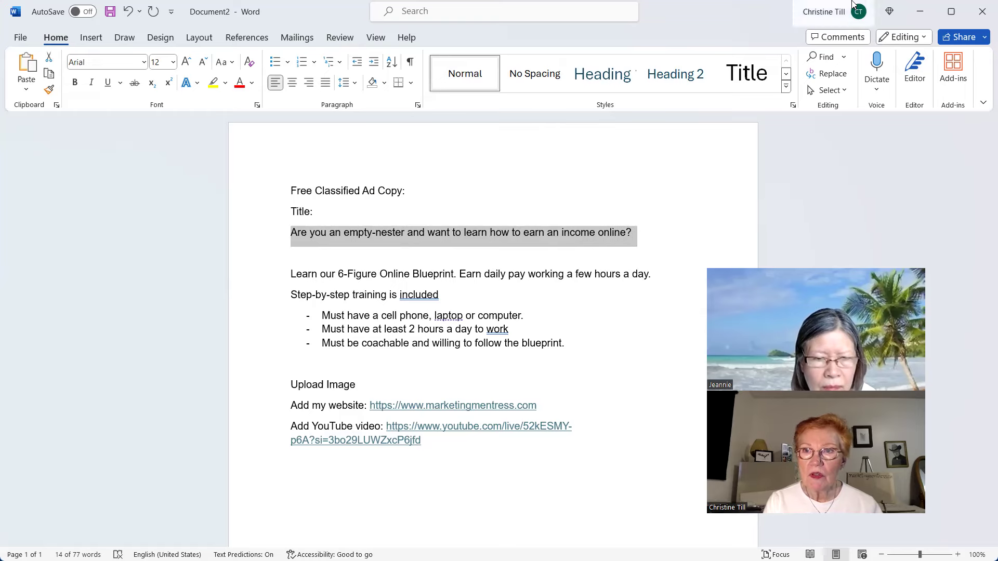
pyautogui.click(915, 15)
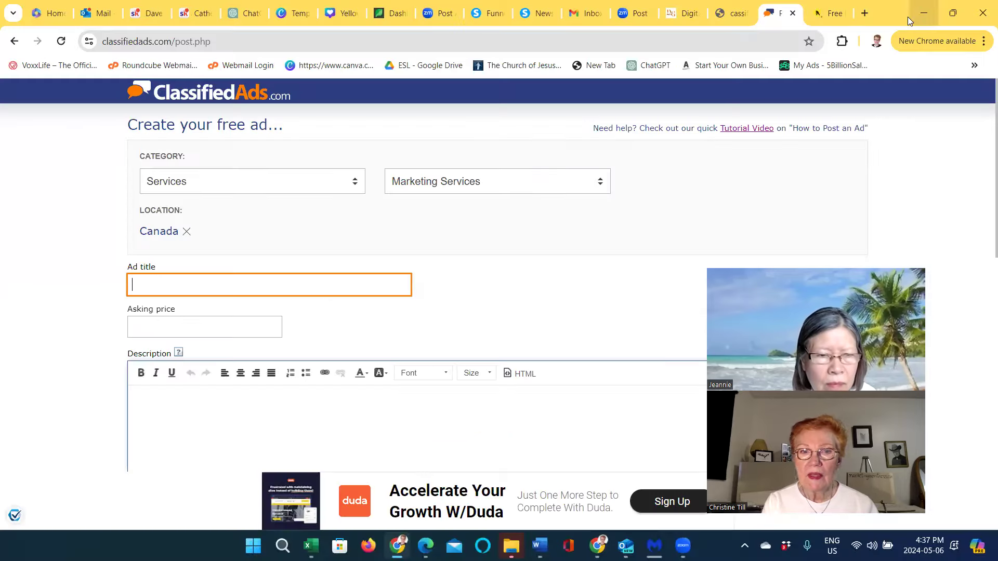
# Paste the empty-nester headline as the ad title and enter 900.00 as the asking price
pyautogui.rightClick(134, 285)
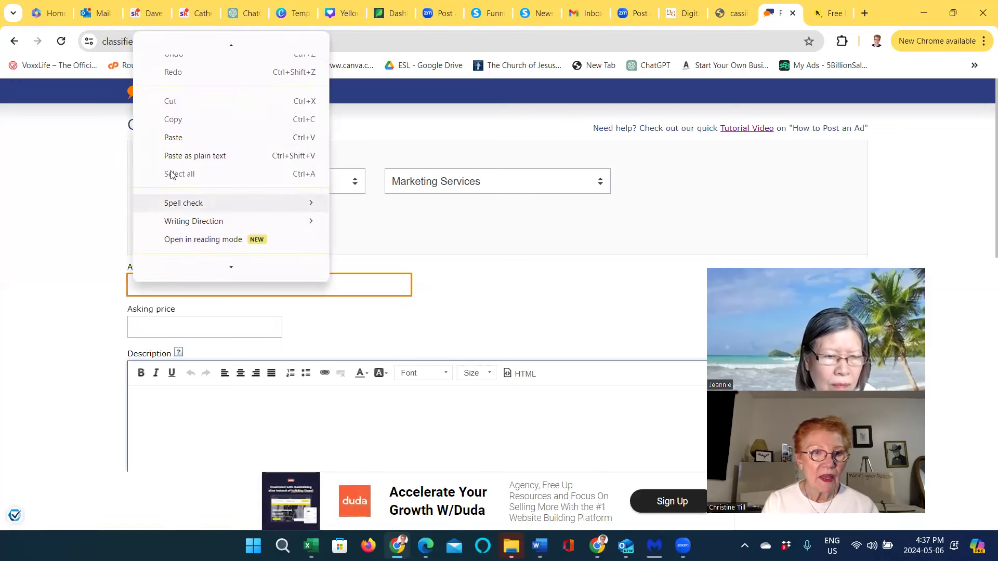
pyautogui.click(179, 139)
pyautogui.click(140, 331)
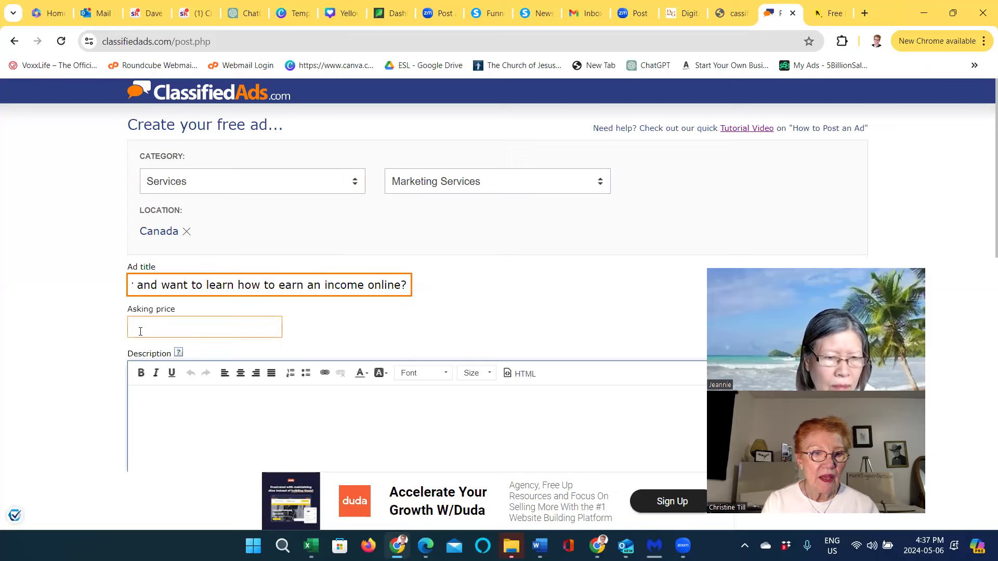
pyautogui.click(138, 328)
pyautogui.write('900.00')
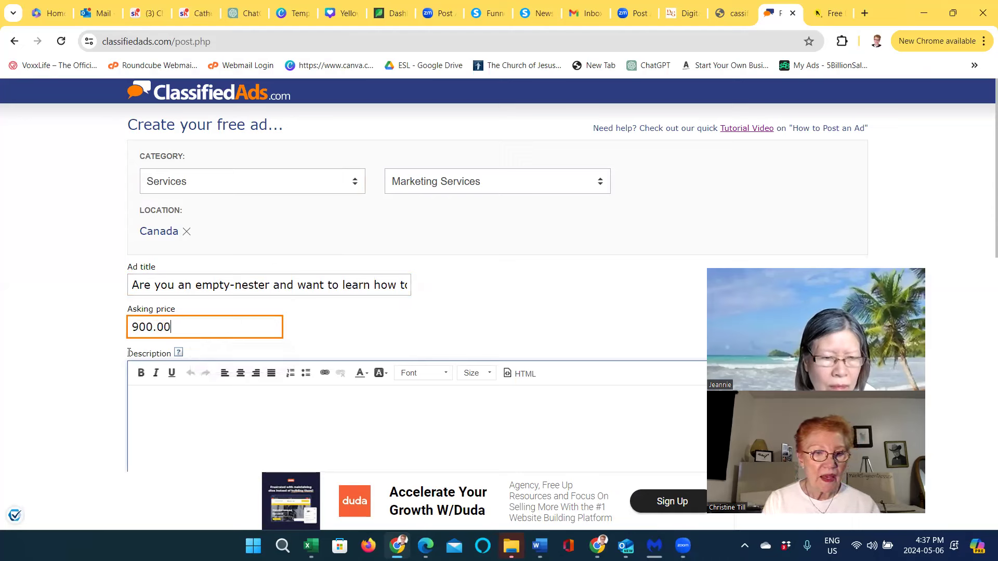
# Bring the Word Document2 ad copy back to the front
pyautogui.click(142, 400)
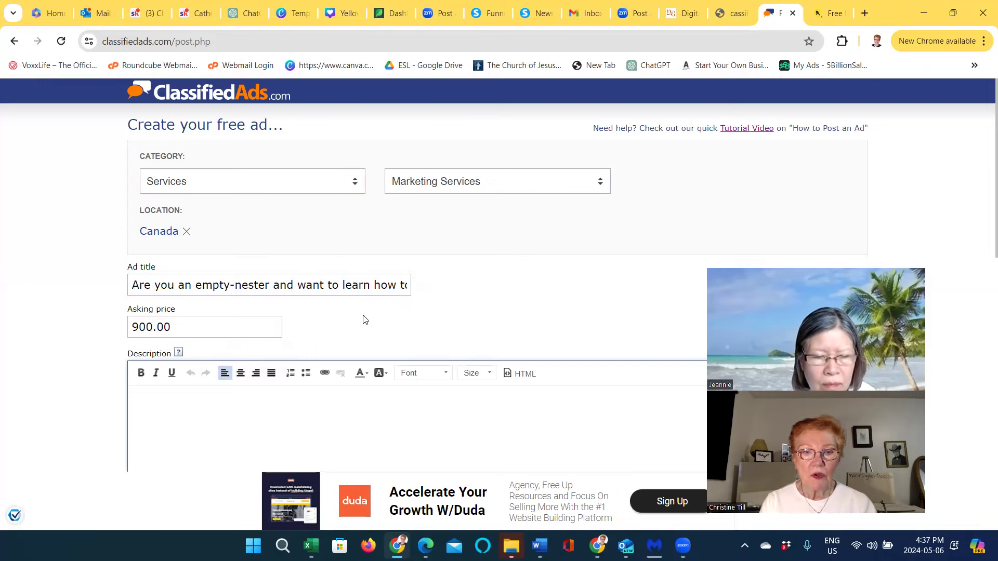
pyautogui.moveTo(540, 546)
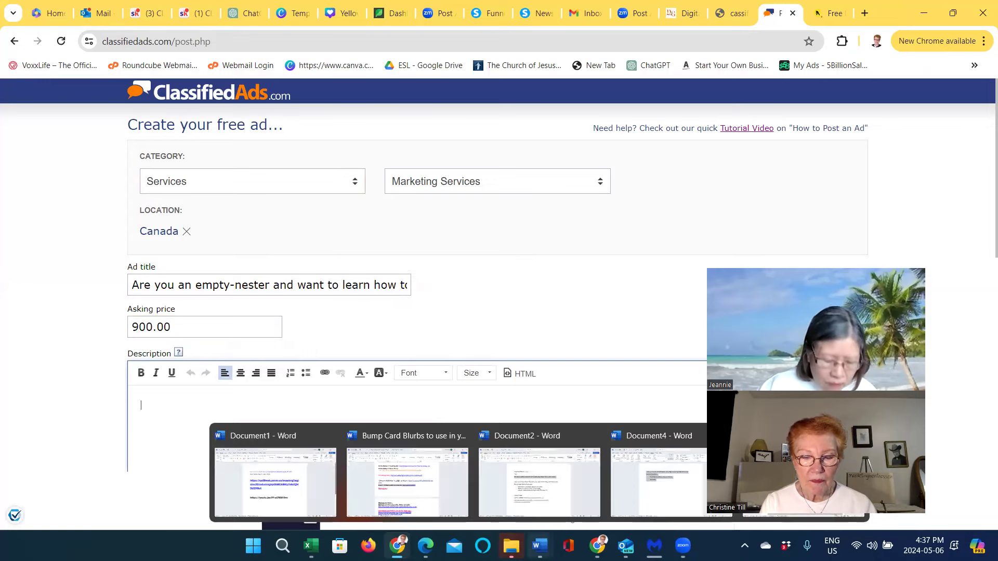
pyautogui.click(564, 506)
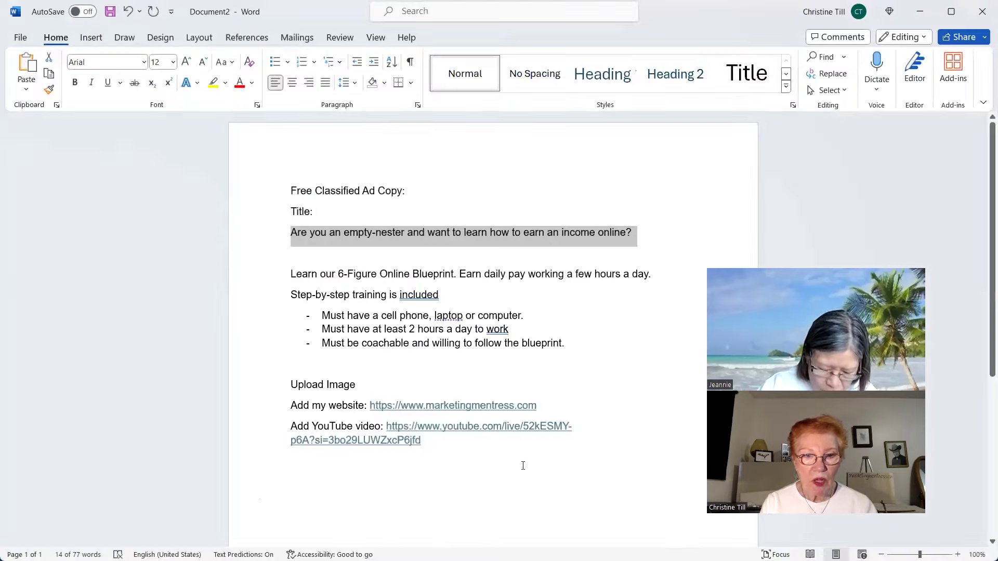
# Copy the Word ad body from 'Learn' through the YouTube link, then minimize Word
pyautogui.moveTo(288, 271); pyautogui.dragTo(497, 437)
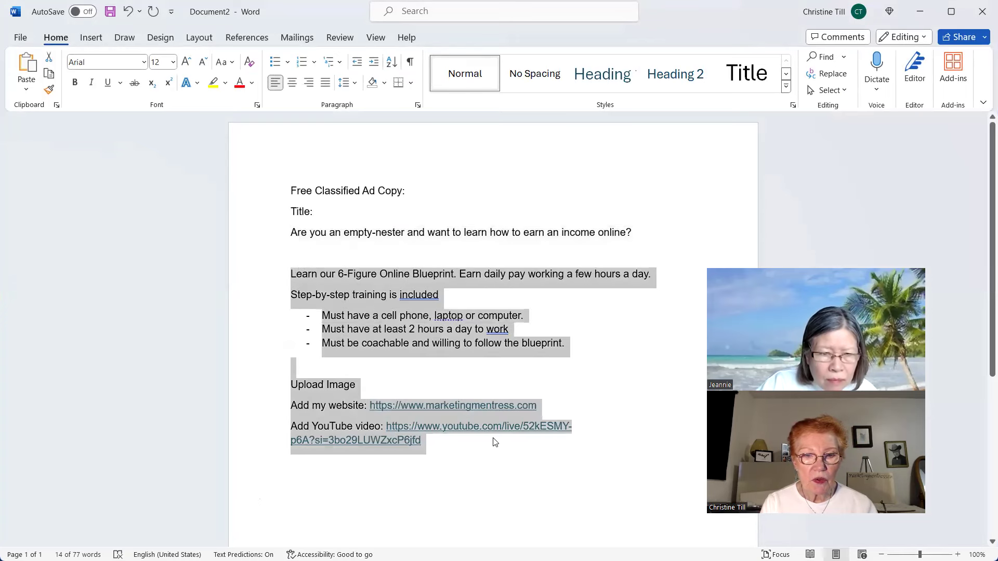
pyautogui.rightClick(432, 409)
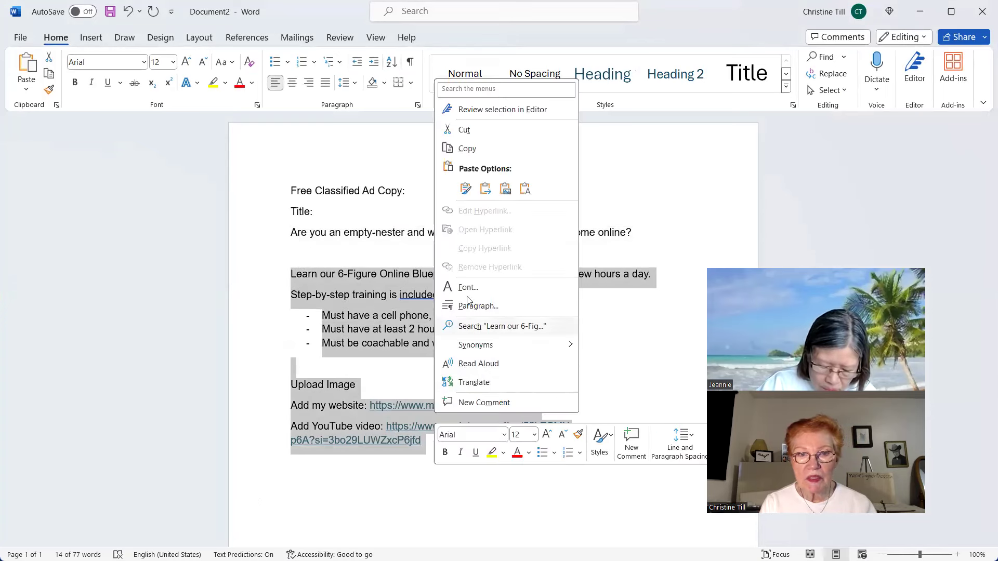
pyautogui.click(466, 149)
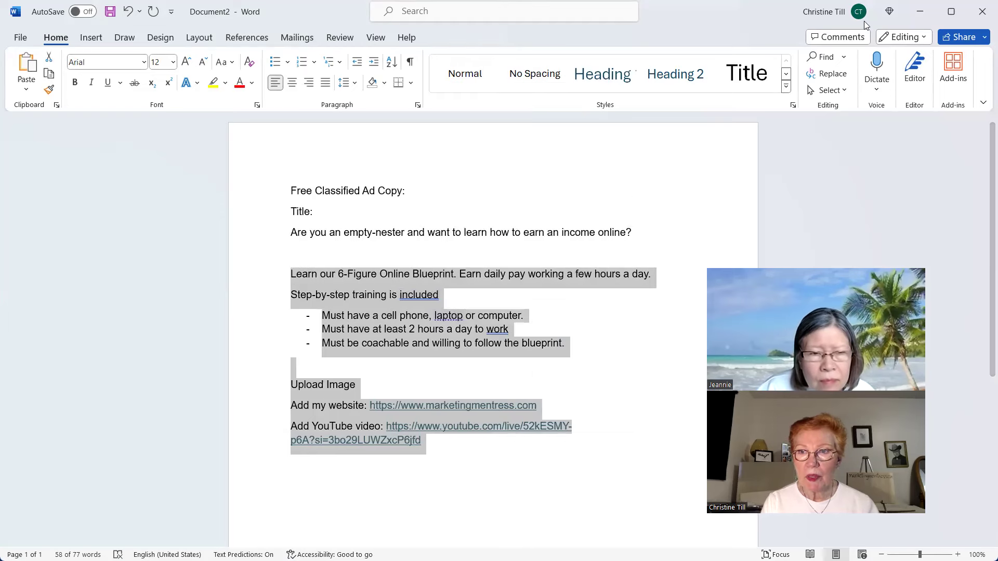
pyautogui.click(919, 14)
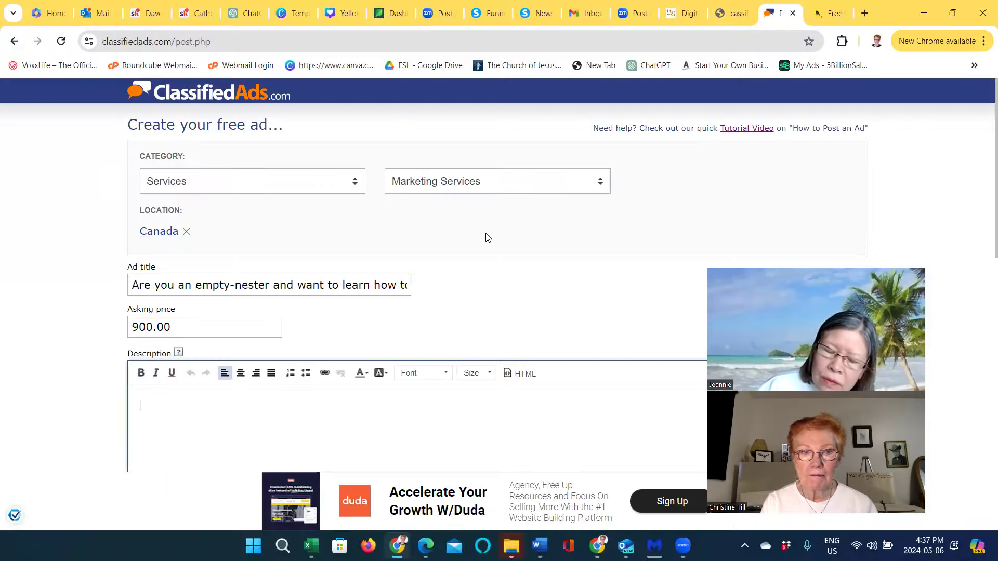
# Search the Description box's right-click menus for a paste option, dismissing each without pasting
pyautogui.rightClick(144, 404)
pyautogui.click(151, 410)
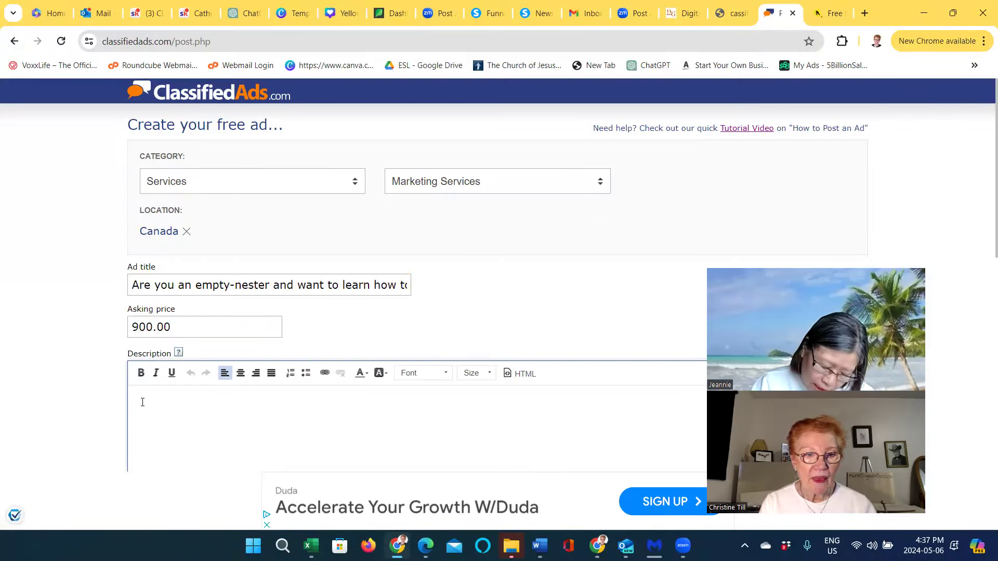
pyautogui.rightClick(142, 404)
pyautogui.click(148, 397)
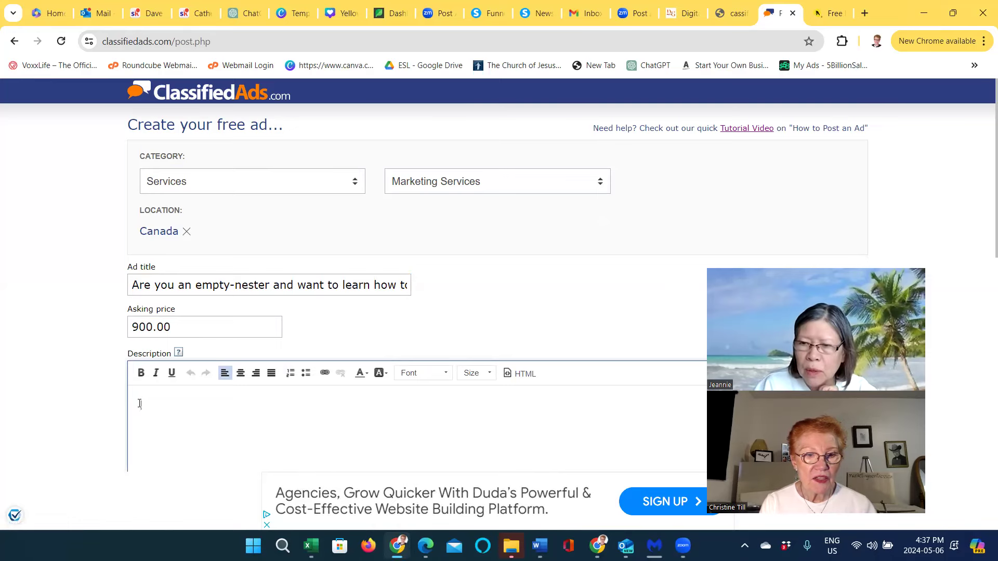
pyautogui.rightClick(139, 404)
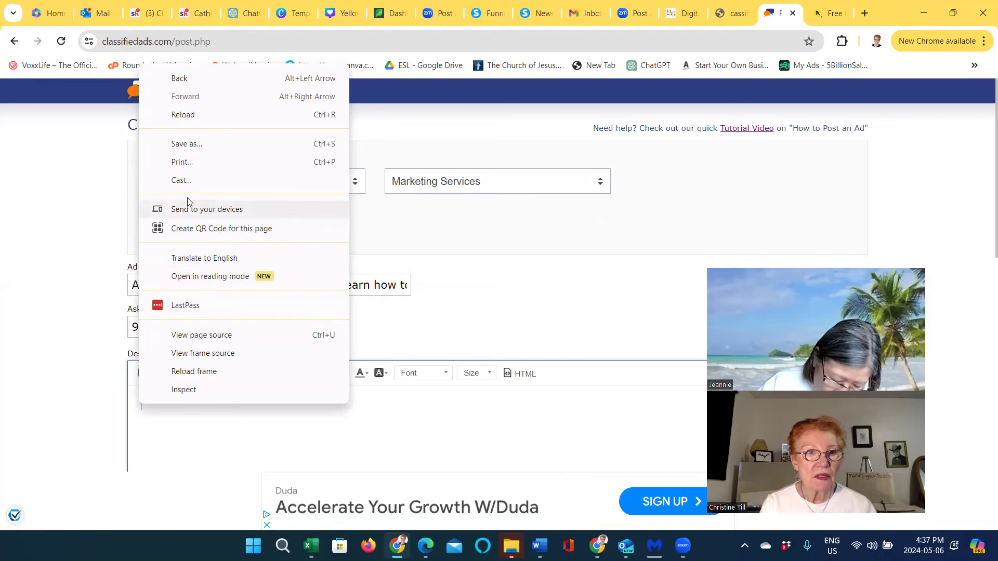
pyautogui.click(159, 411)
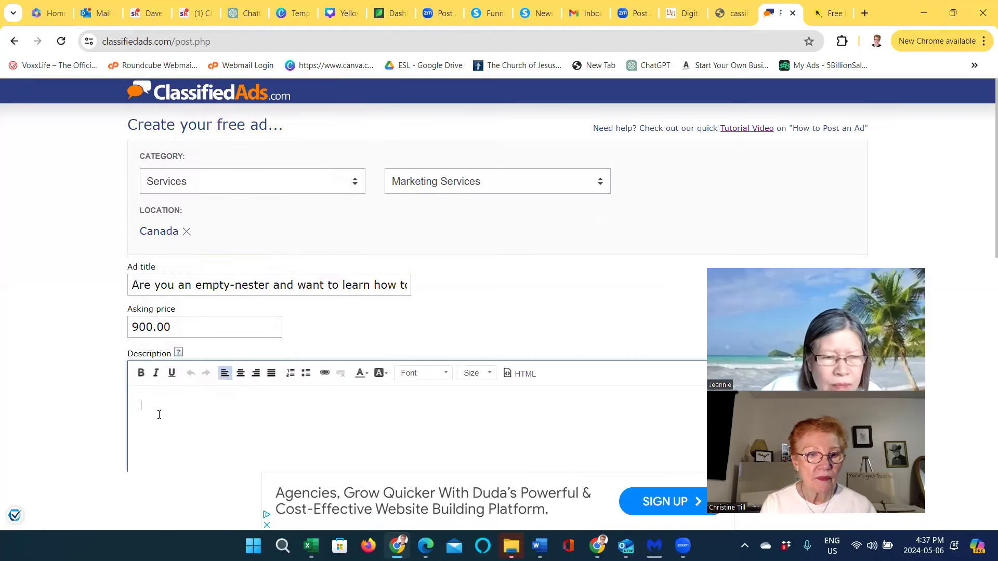
pyautogui.rightClick(159, 411)
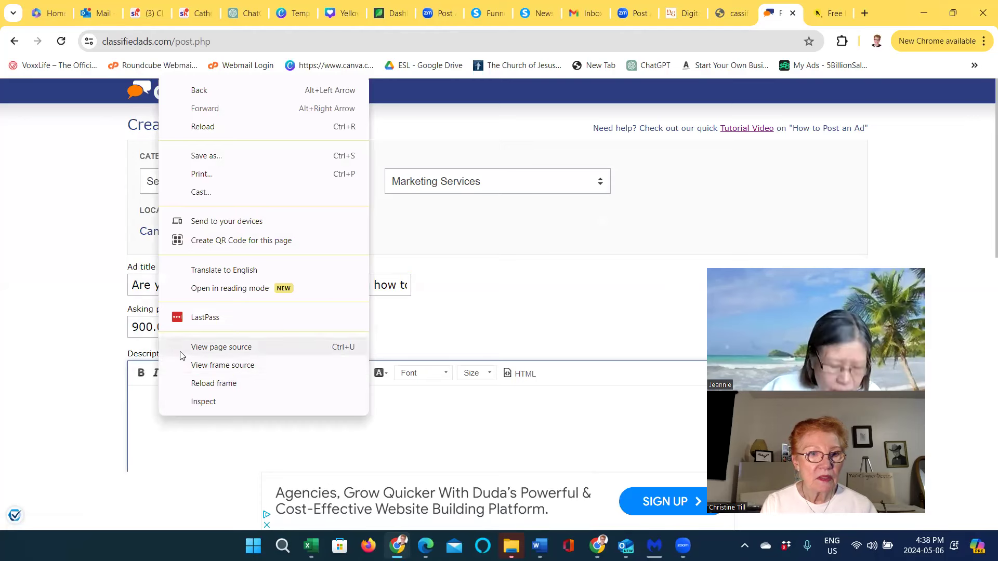
pyautogui.click(190, 425)
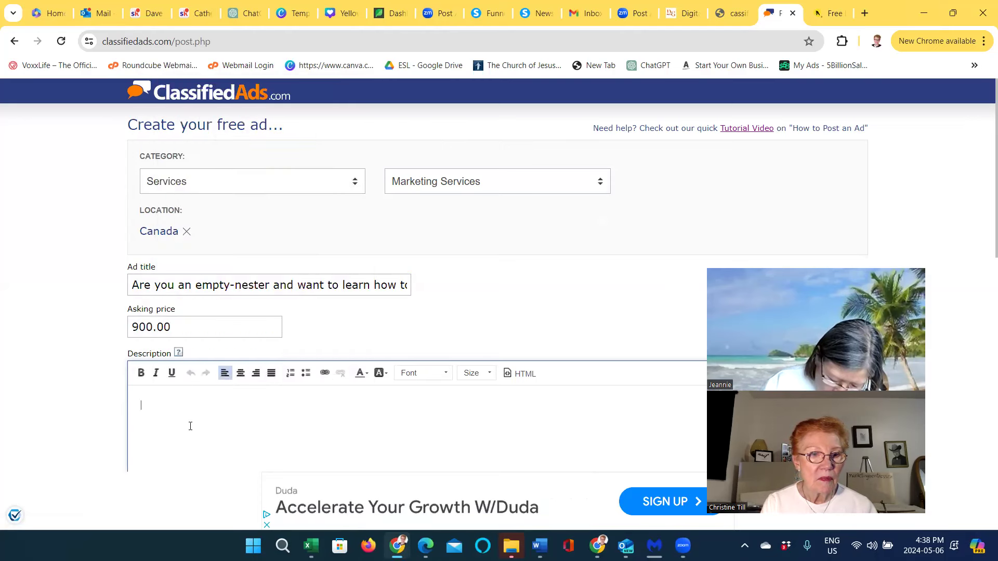
# Paste the ad body into Description through the editor's paste box with Ctrl+V and confirm
pyautogui.rightClick(145, 402)
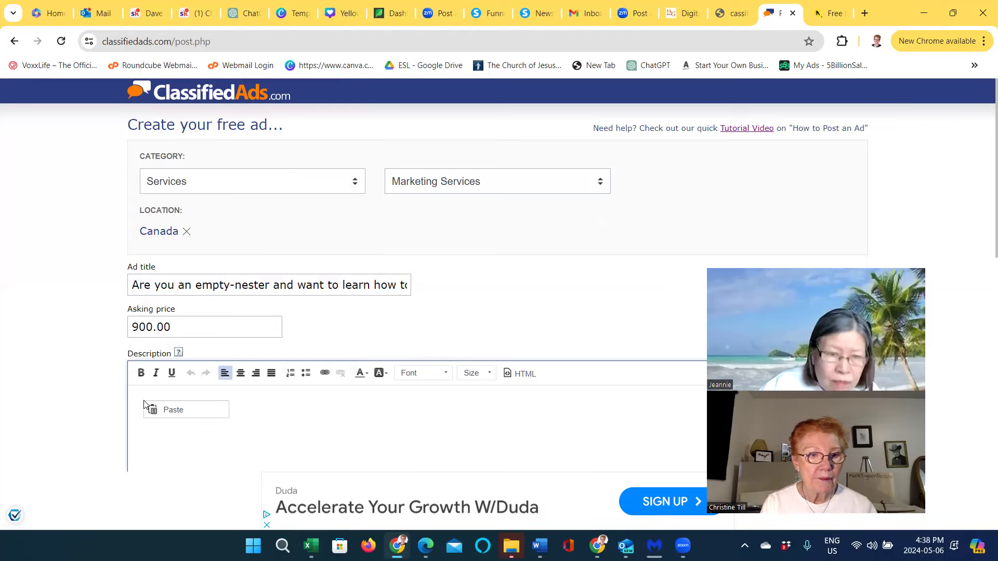
pyautogui.click(170, 408)
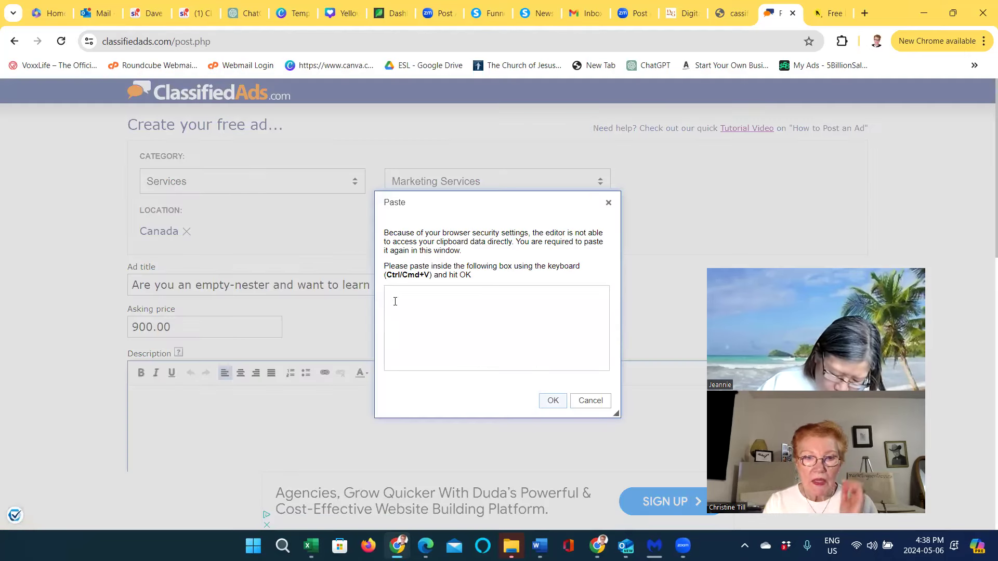
pyautogui.rightClick(392, 297)
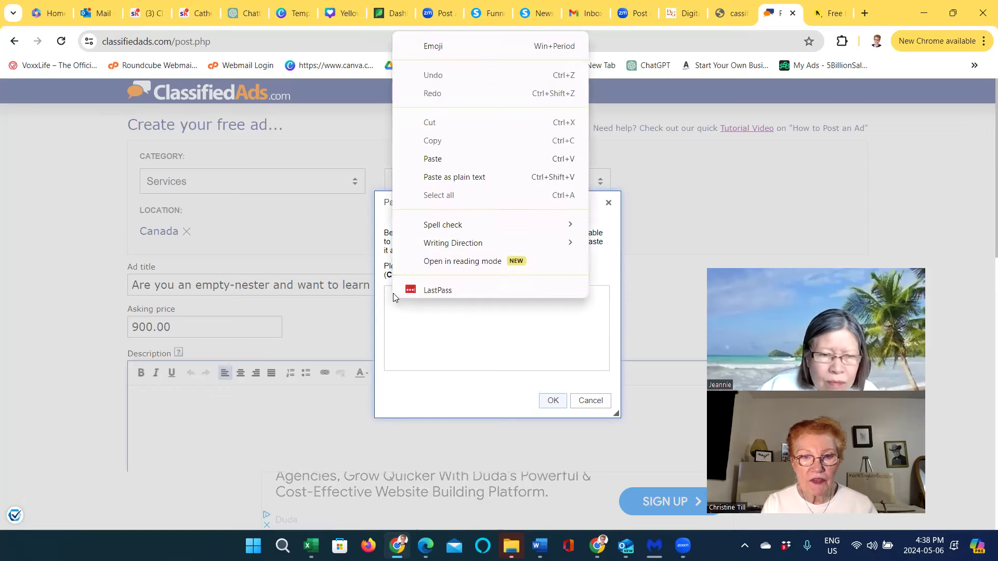
pyautogui.click(431, 172)
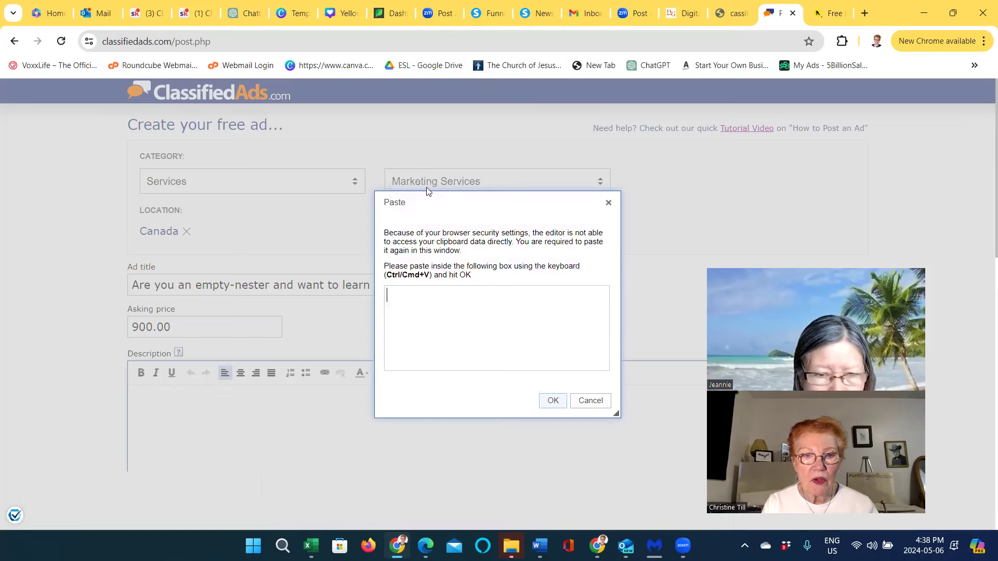
pyautogui.hotkey('ctrl', 'v')
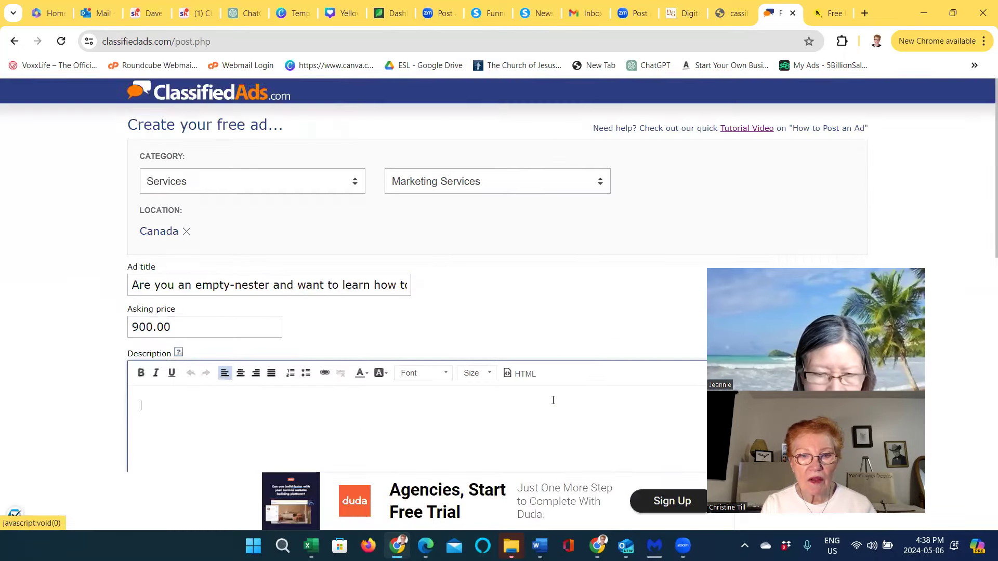
pyautogui.click(553, 400)
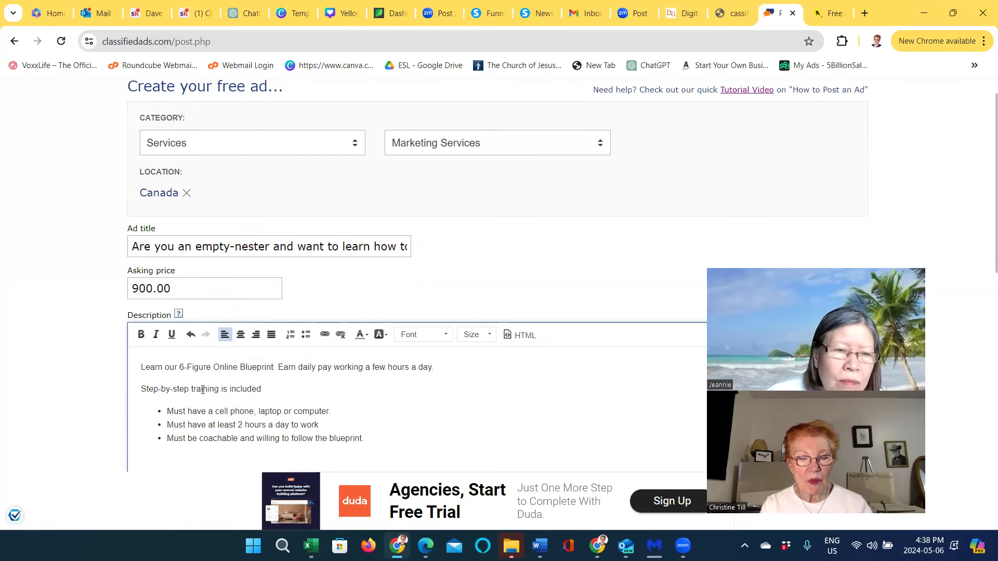
pyautogui.scroll(-4, 203, 388)
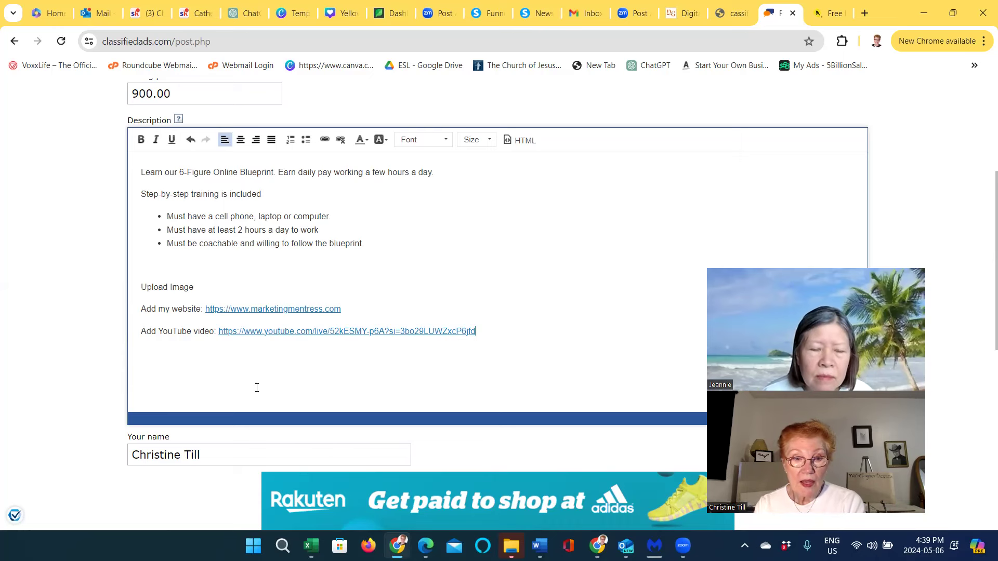
pyautogui.scroll(-3, 244, 389)
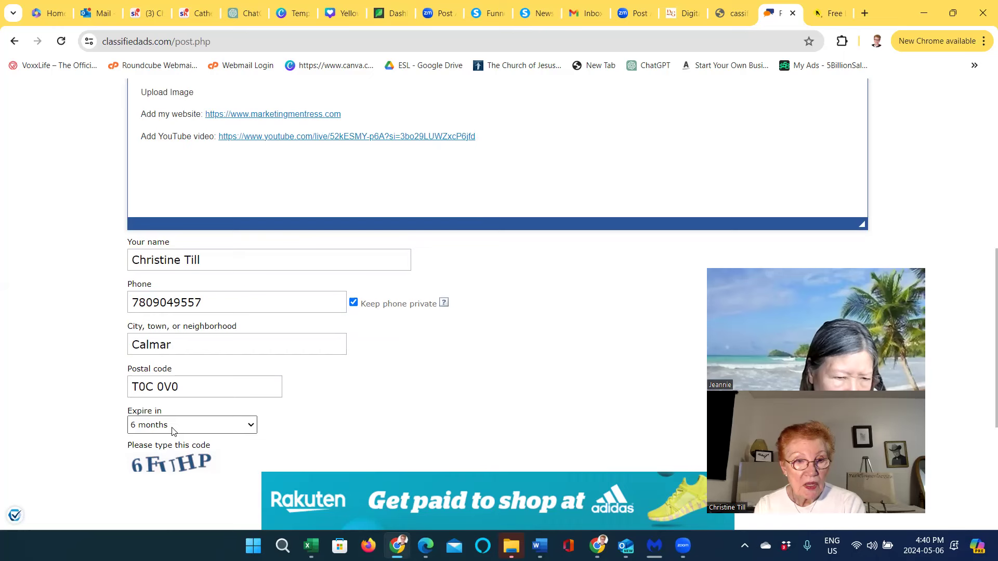
pyautogui.scroll(-3, 180, 424)
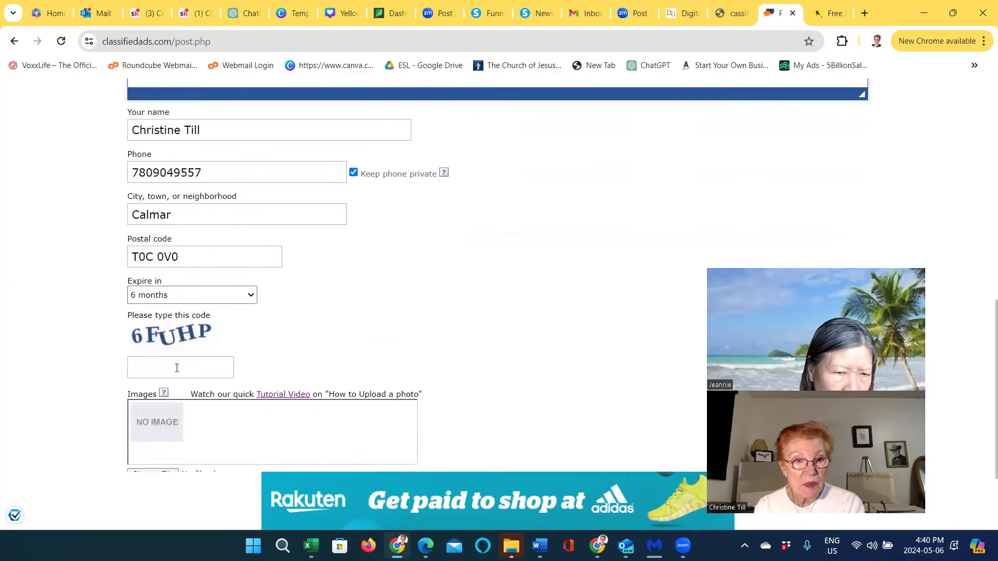
# Enter the displayed captcha code in the security check box and scroll down to Images
pyautogui.click(167, 369)
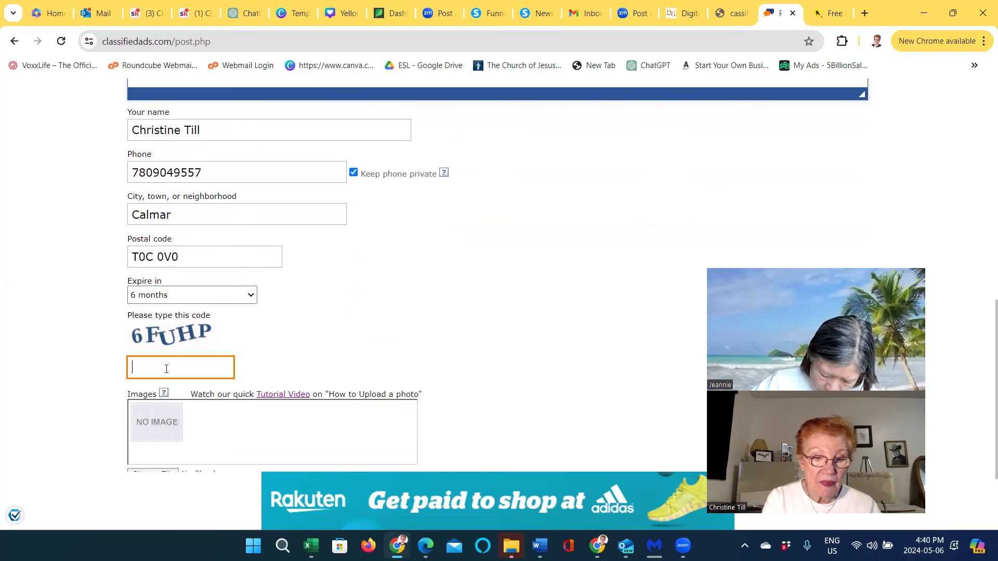
pyautogui.write('F')
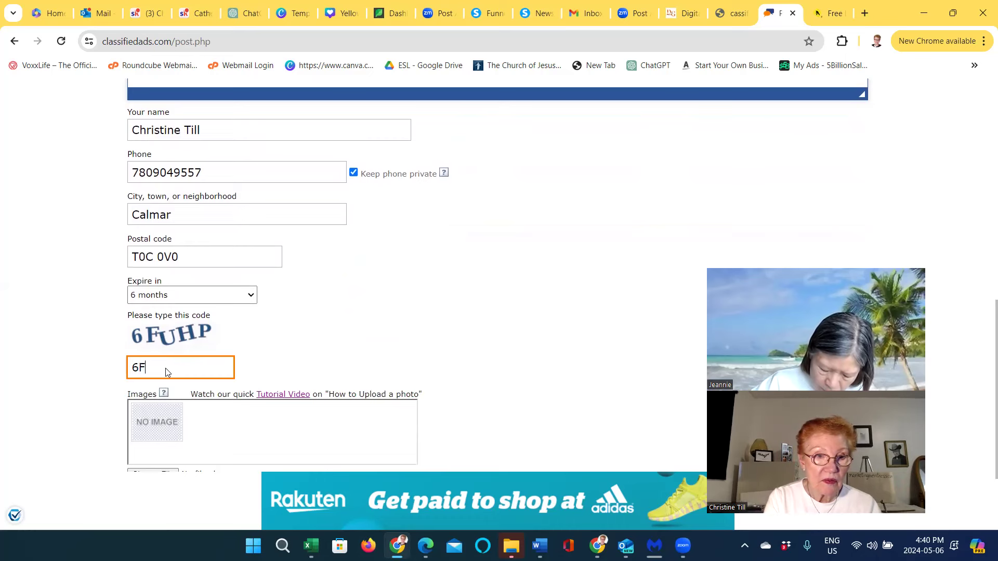
pyautogui.write('UHP')
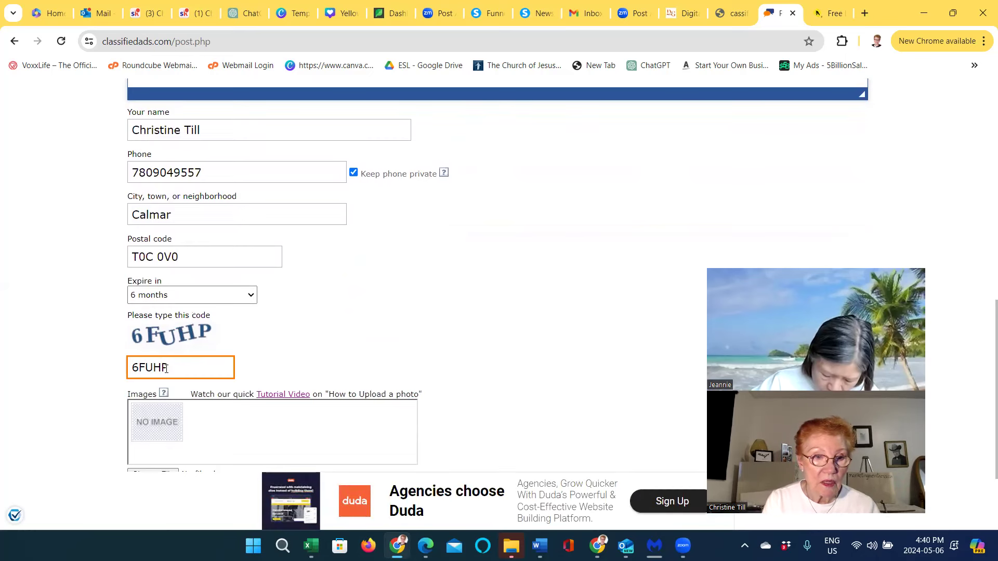
pyautogui.click(163, 423)
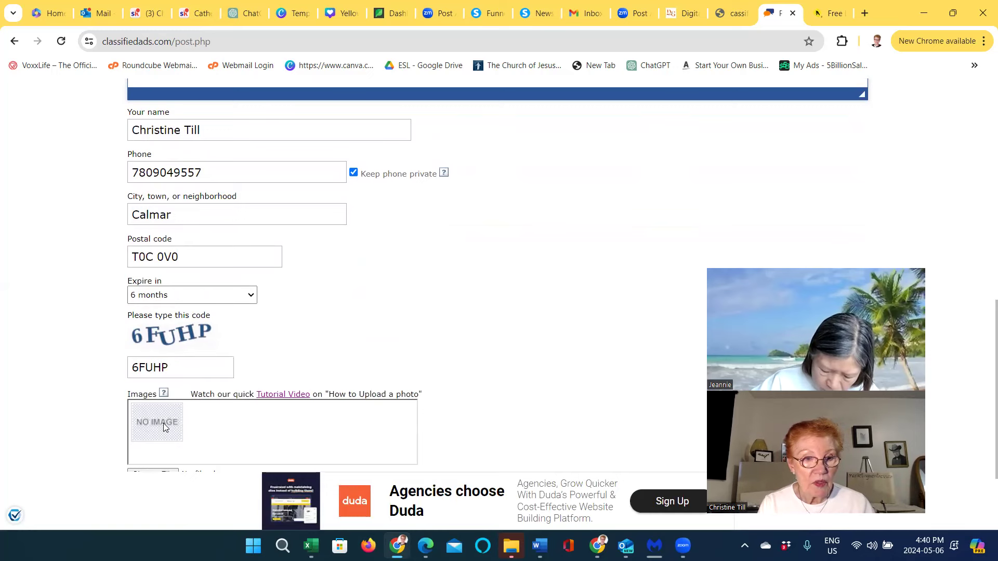
pyautogui.scroll(-2, 163, 423)
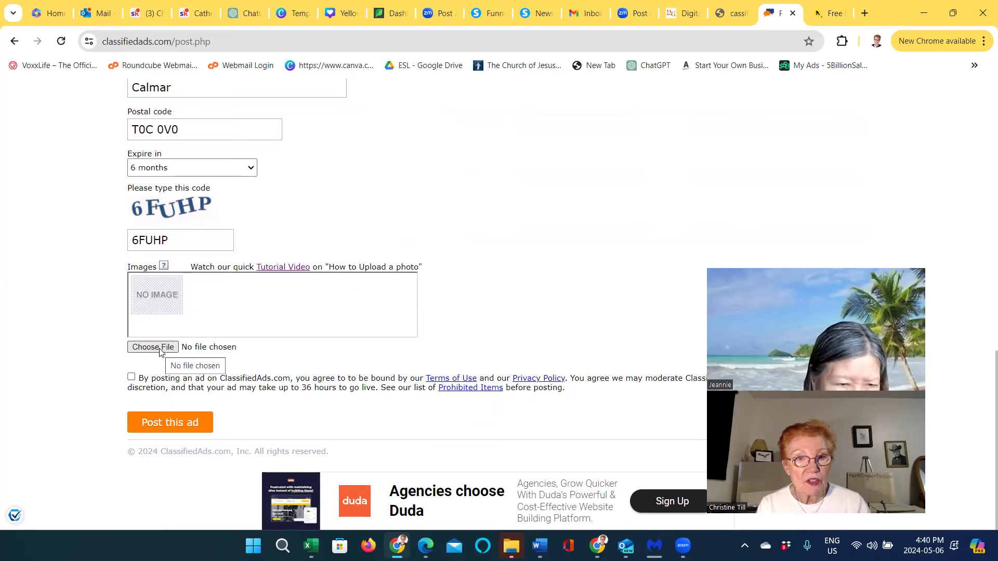
# Attach Bold Modern Earn Money Tips Thumbnail (900 x 401 px).png as the ad image
pyautogui.click(153, 346)
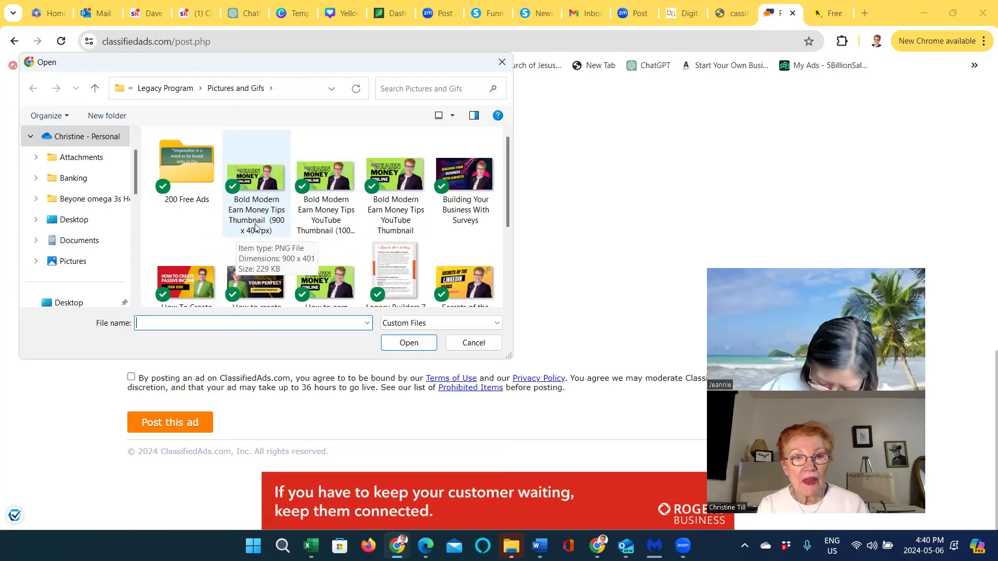
pyautogui.click(256, 200)
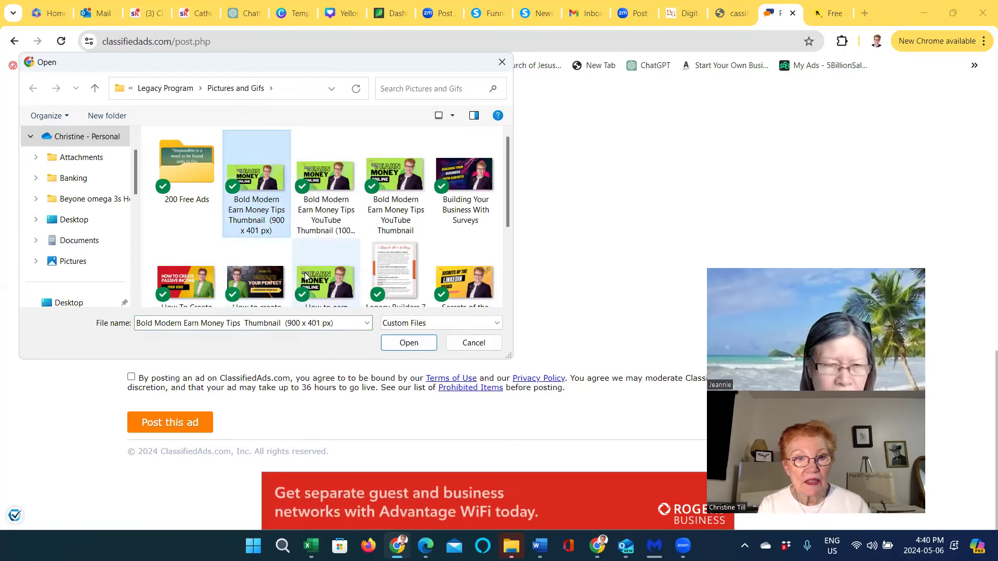
pyautogui.click(410, 346)
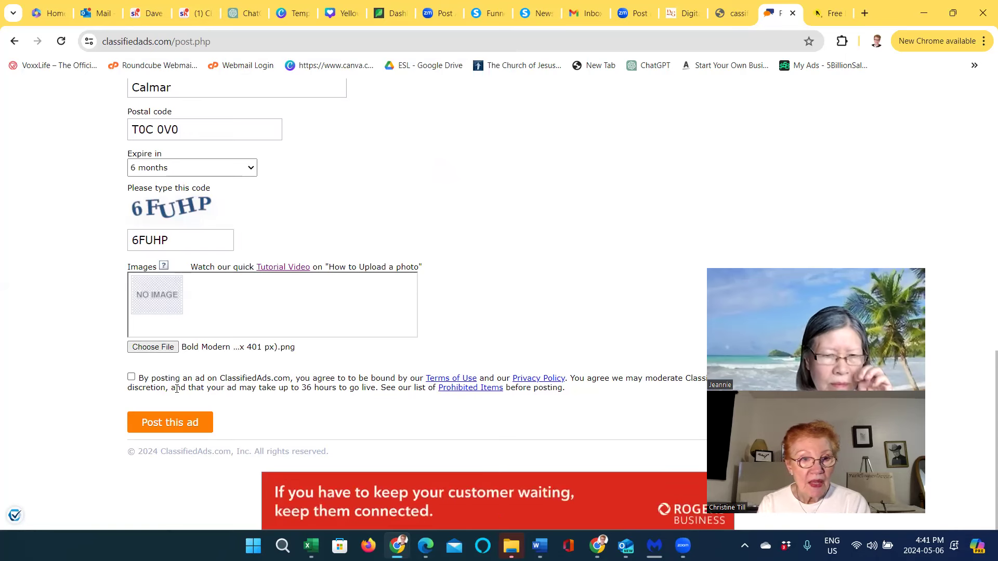
# Accept the terms of use and post the ad
pyautogui.click(131, 378)
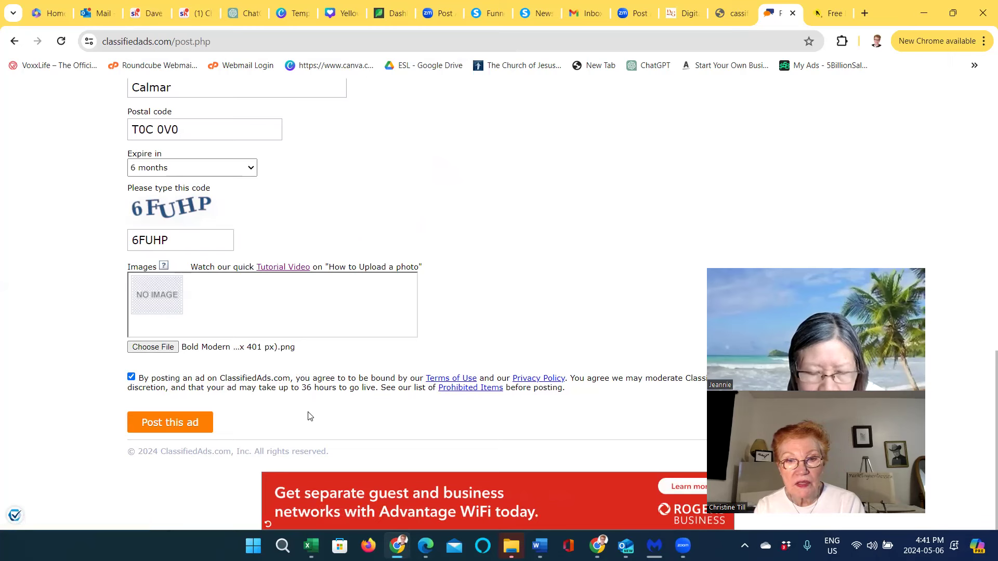
pyautogui.click(172, 424)
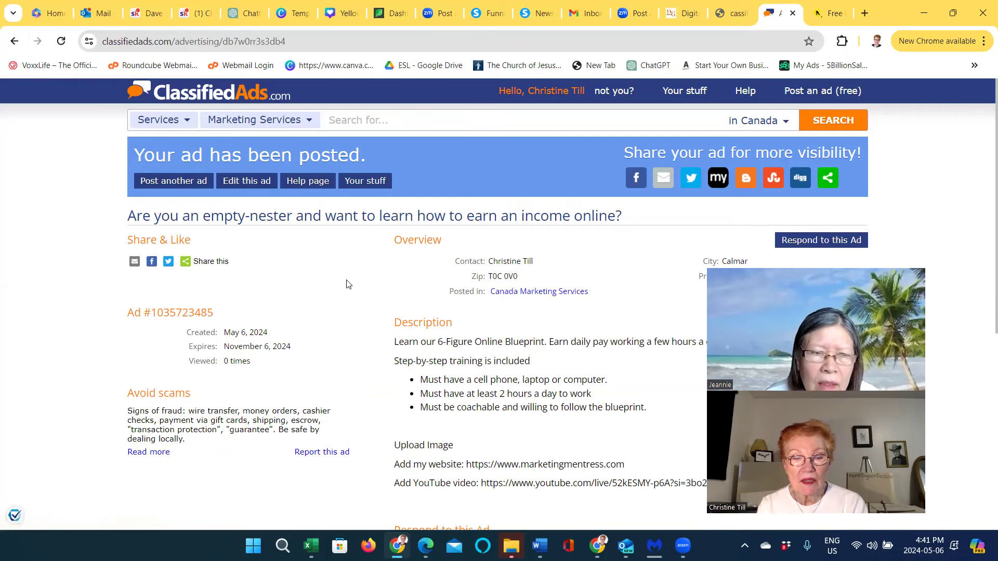
pyautogui.scroll(-7, 348, 294)
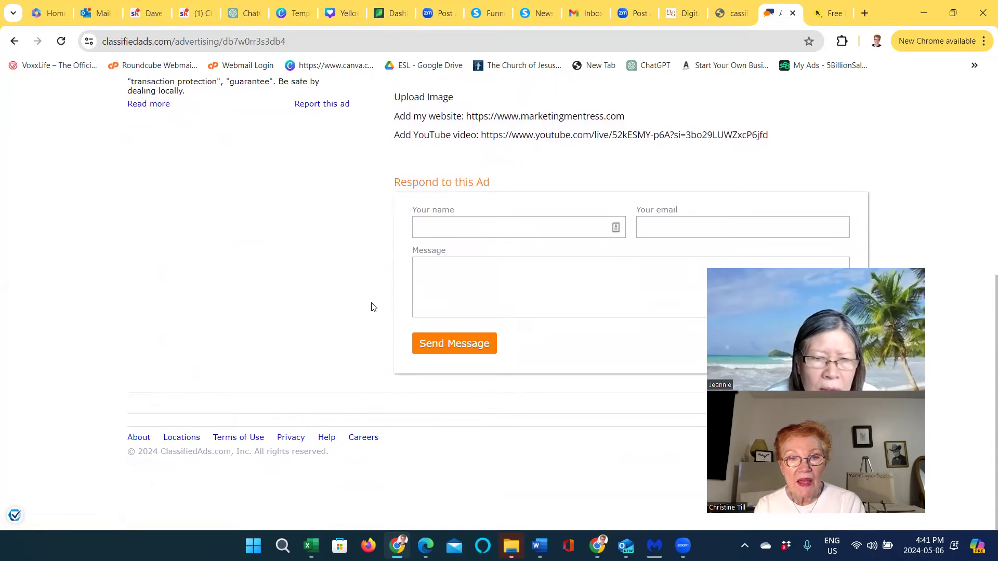
pyautogui.scroll(1, 370, 307)
pyautogui.click(435, 303)
pyautogui.scroll(5, 437, 305)
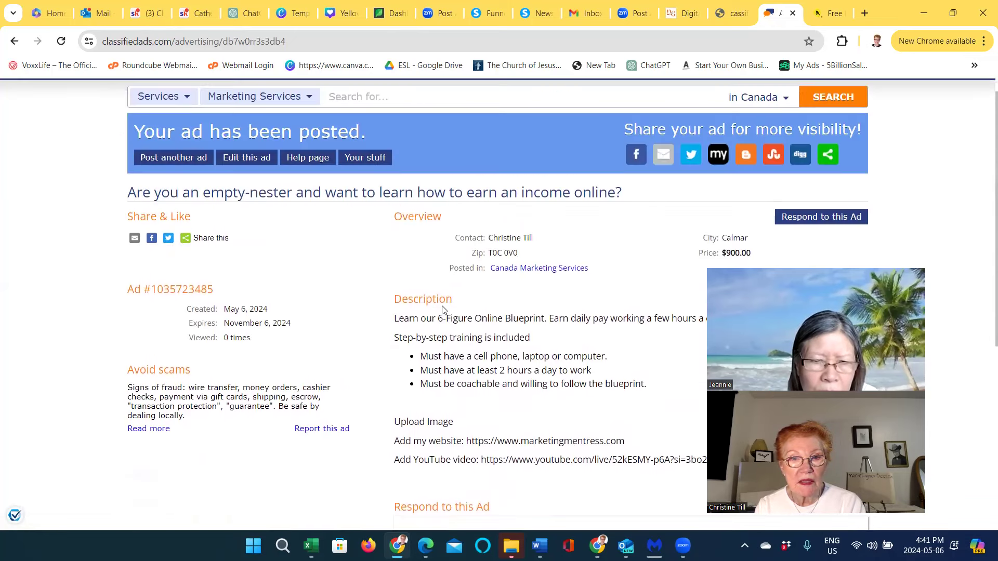
pyautogui.scroll(-3, 440, 306)
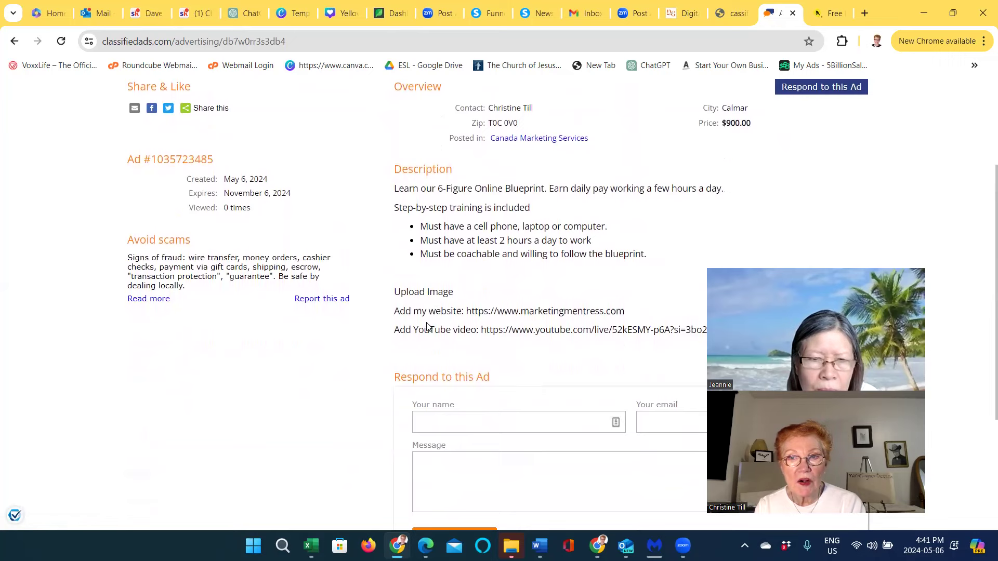
pyautogui.scroll(-3, 413, 338)
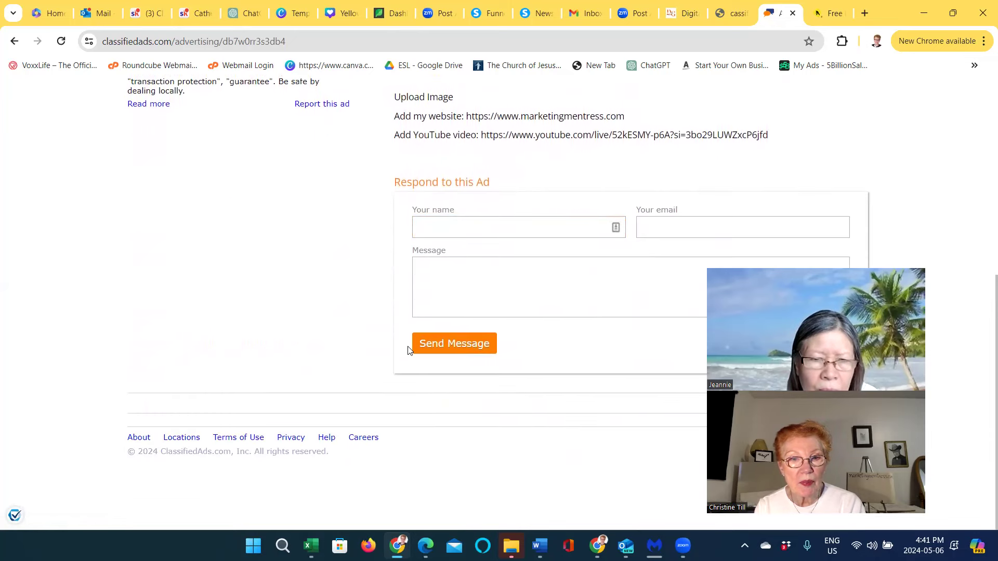
pyautogui.scroll(6, 408, 350)
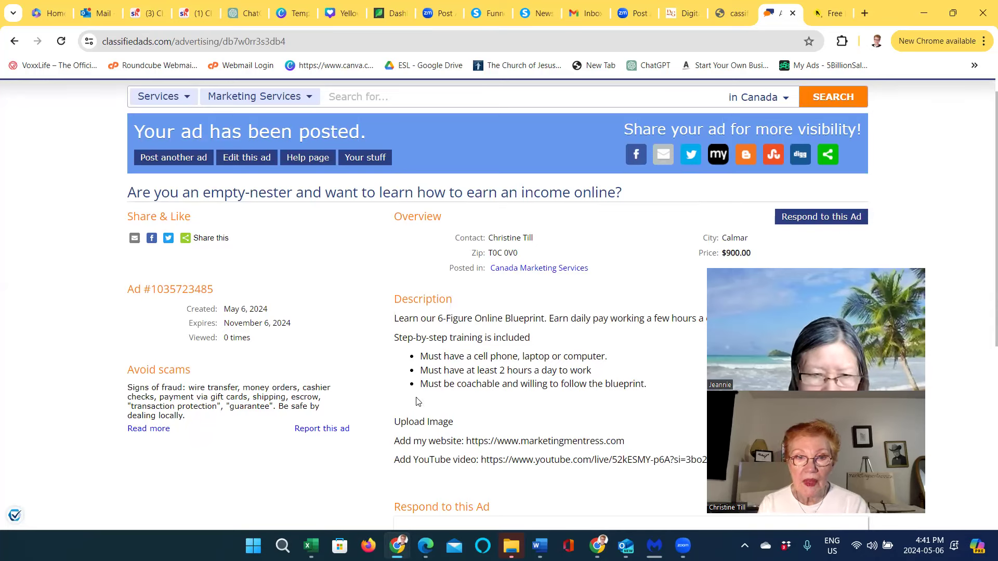
pyautogui.scroll(-3, 428, 402)
pyautogui.scroll(-3, 428, 402)
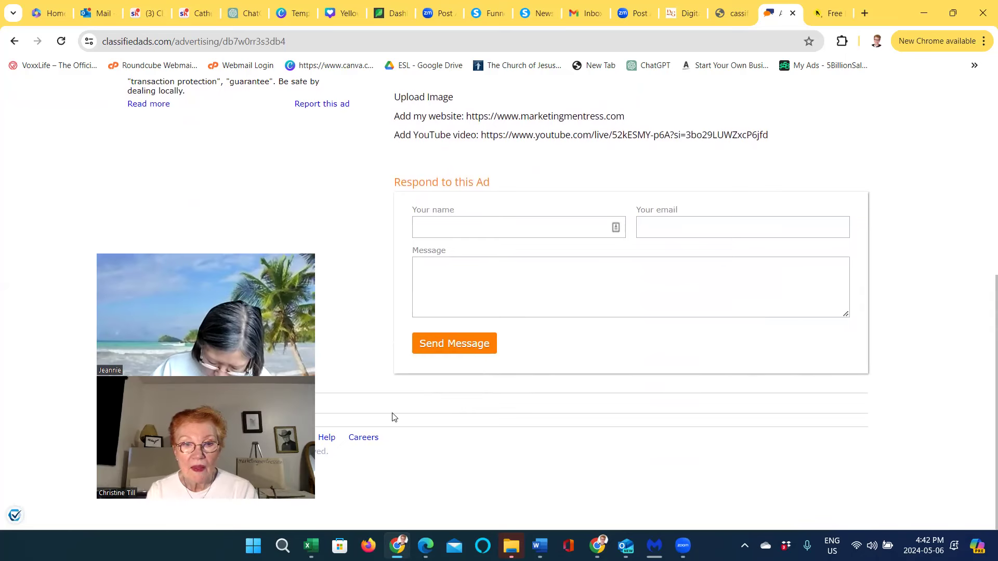
pyautogui.scroll(6, 422, 436)
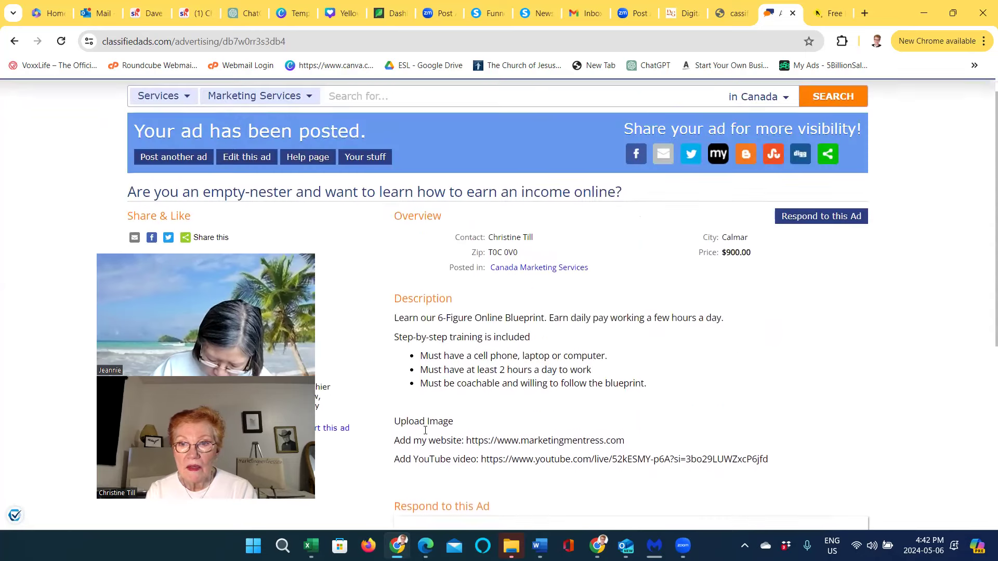
pyautogui.scroll(1, 424, 434)
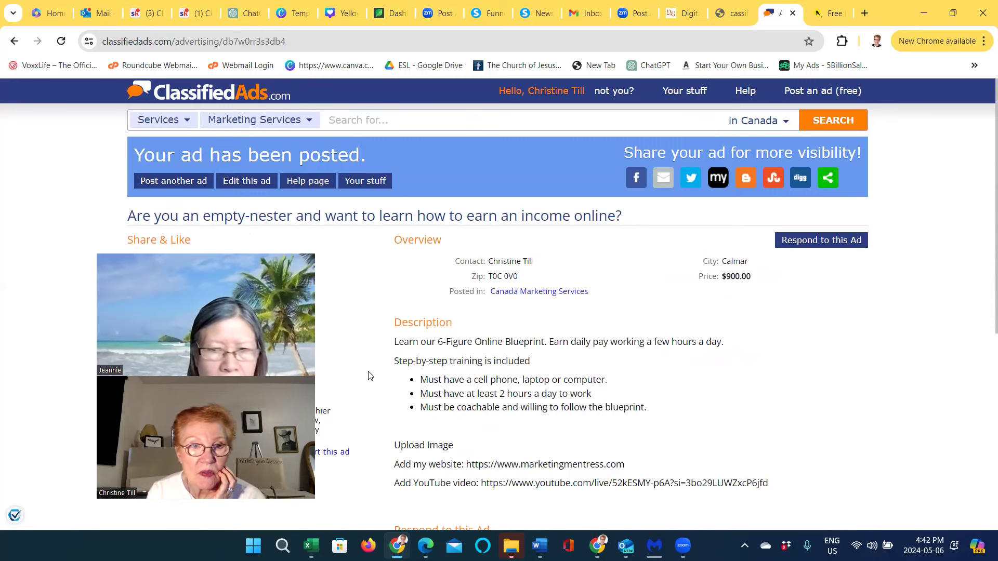
pyautogui.scroll(-1, 370, 376)
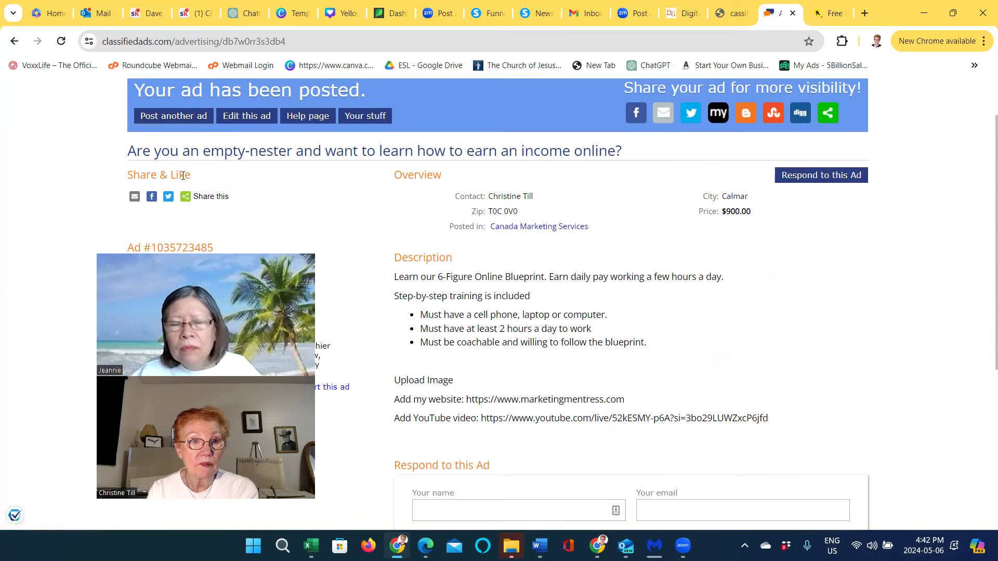
pyautogui.scroll(-1, 312, 239)
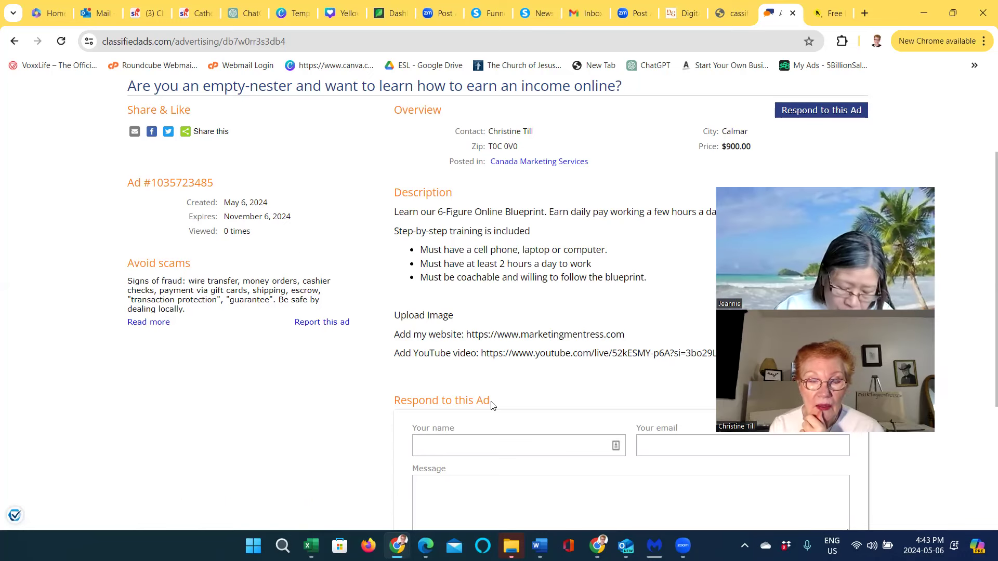
pyautogui.click(413, 445)
pyautogui.click(410, 450)
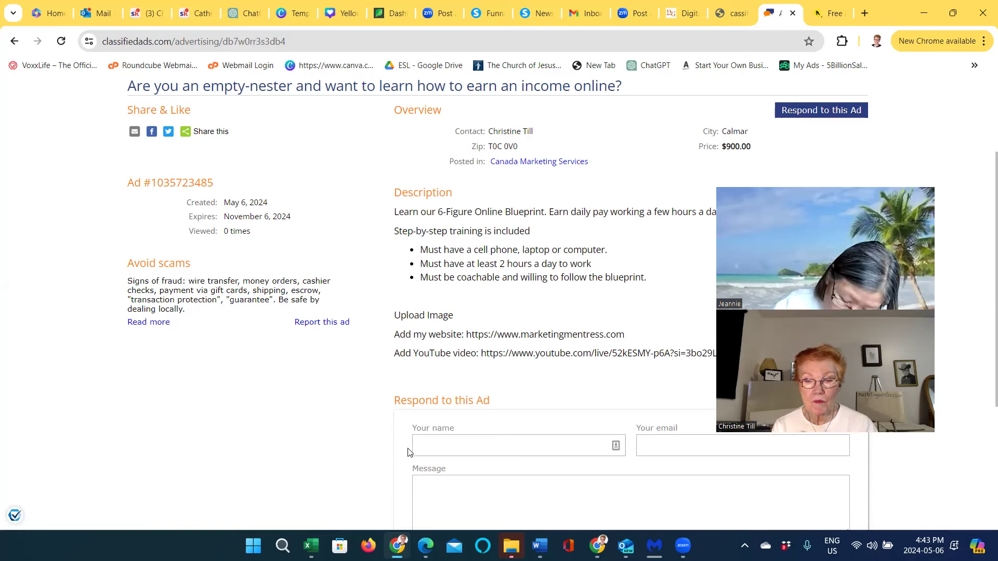
pyautogui.scroll(-4, 329, 512)
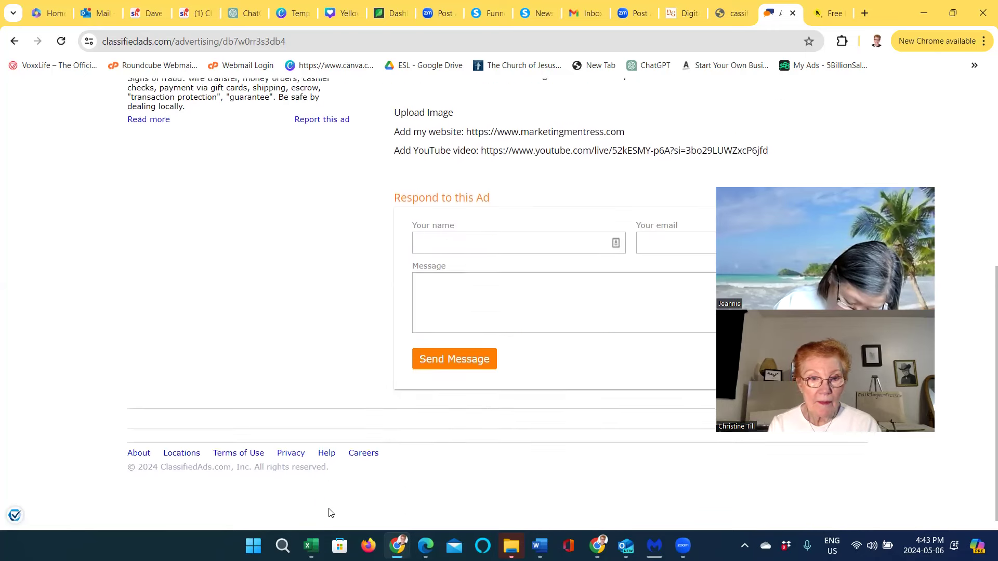
pyautogui.scroll(6, 329, 512)
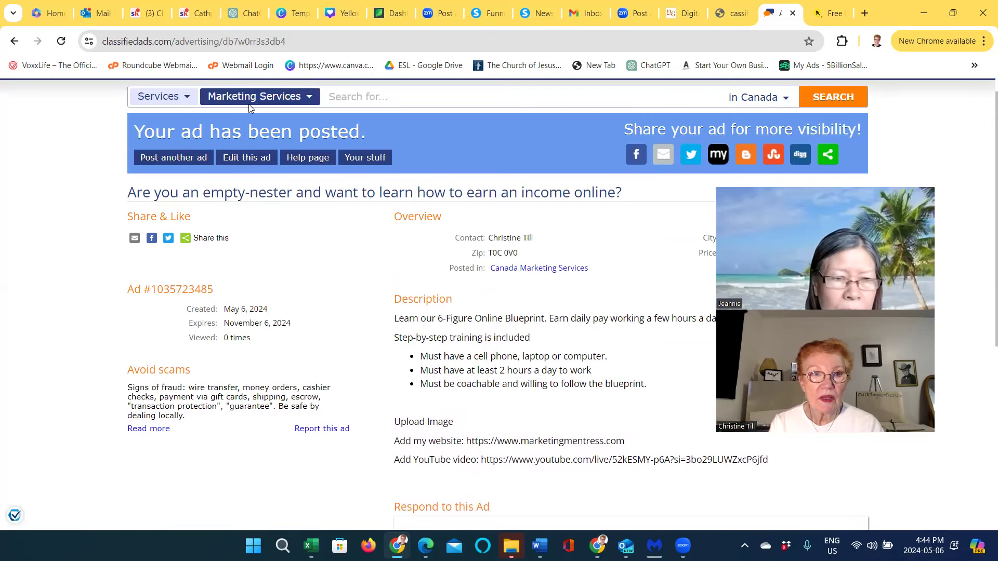
pyautogui.click(242, 42)
pyautogui.click(241, 43)
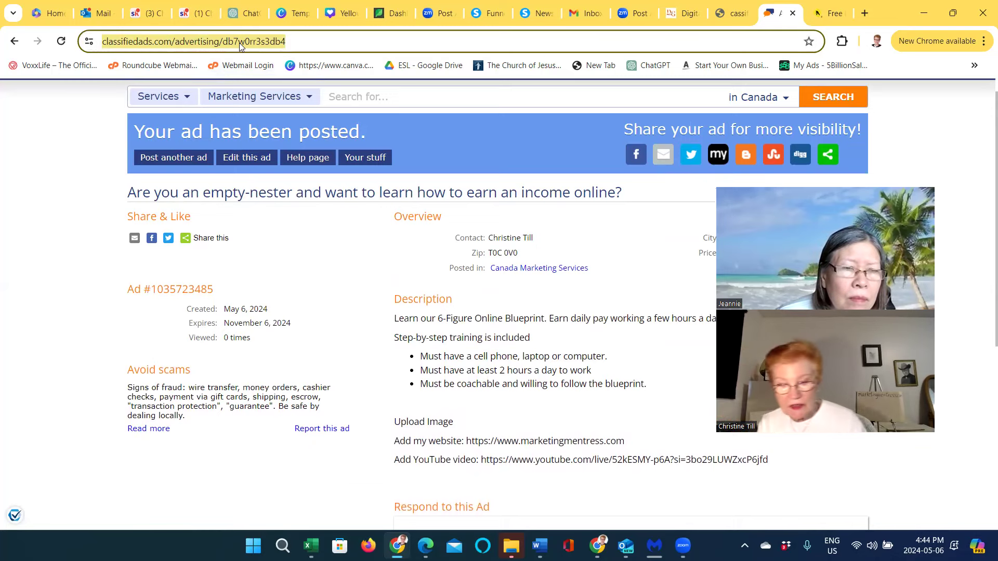
pyautogui.write('free')
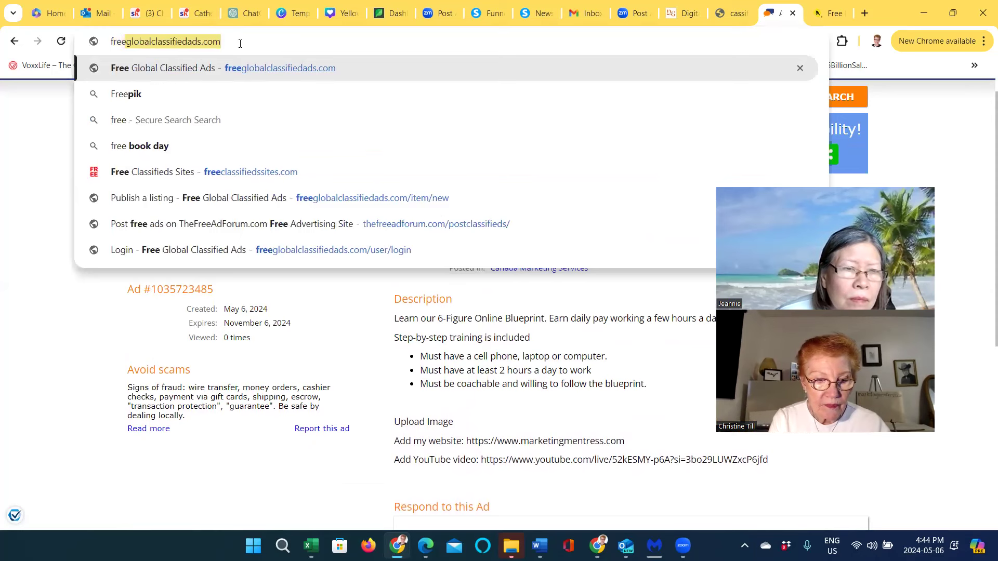
pyautogui.write('globalc')
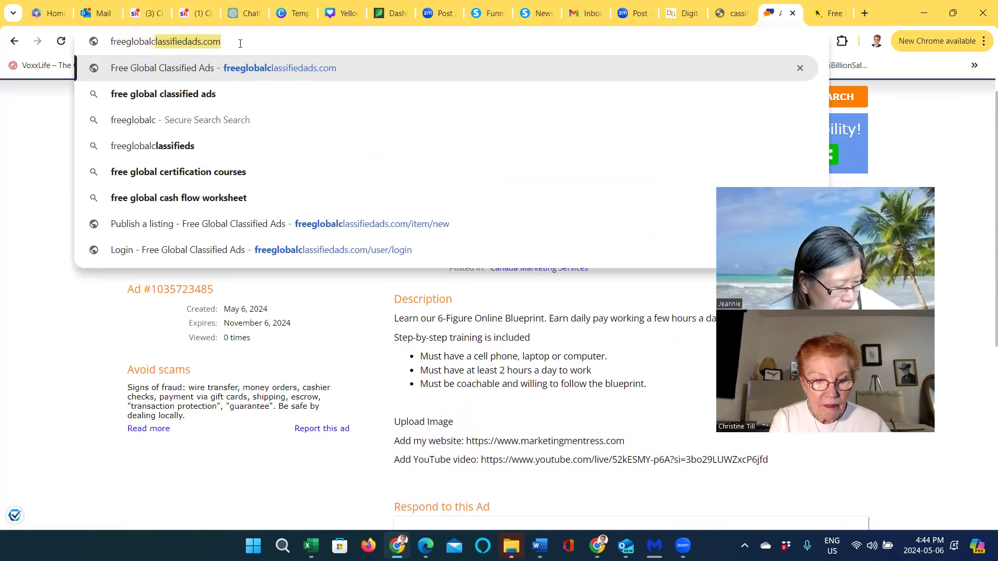
pyautogui.write('lassified')
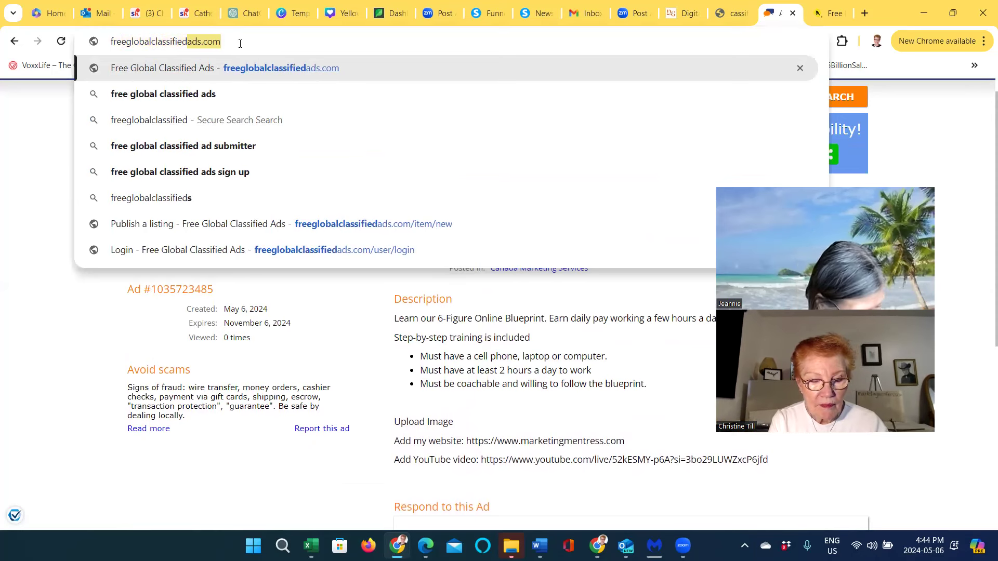
pyautogui.write('ads.com')
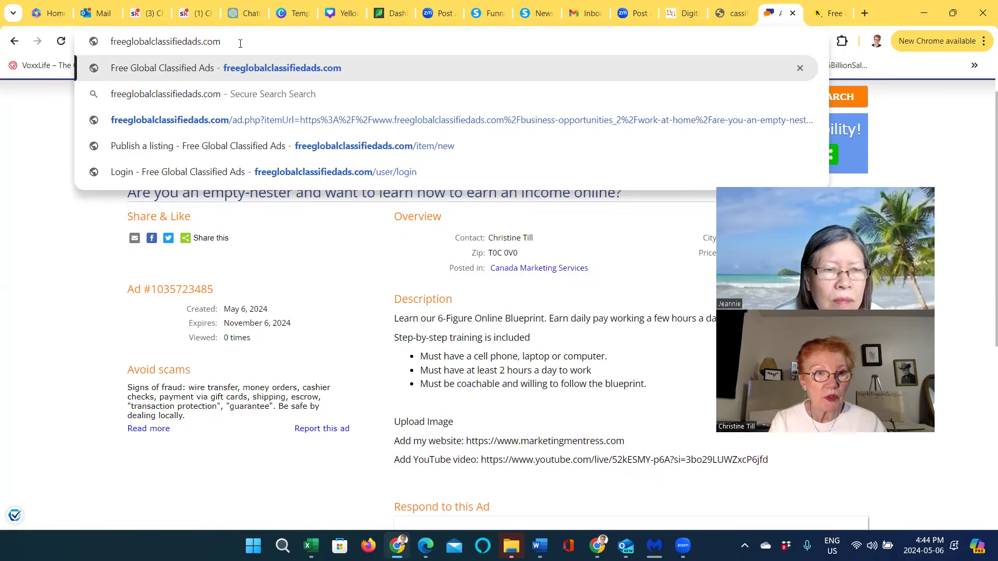
pyautogui.click(111, 41)
pyautogui.write('http')
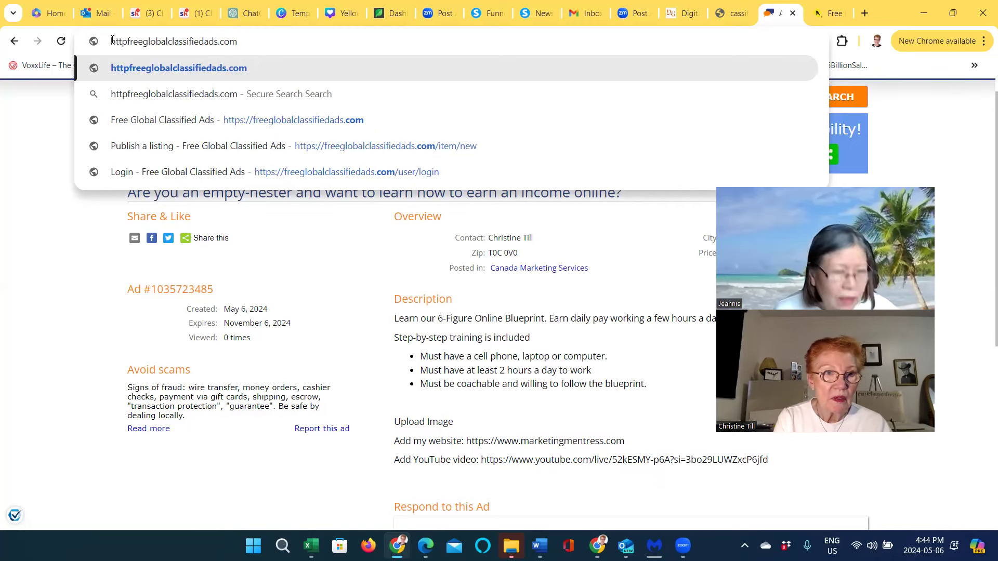
pyautogui.write('://')
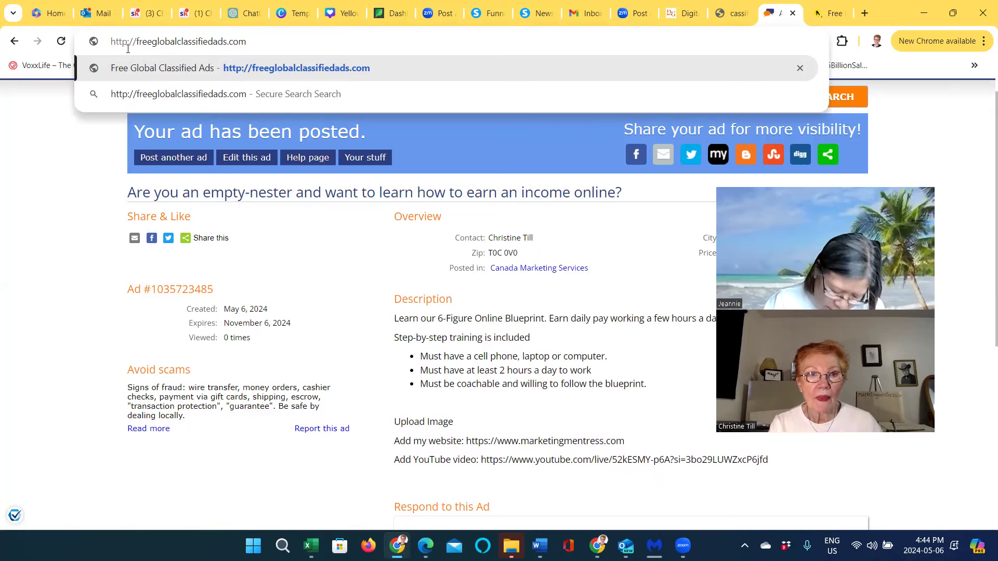
pyautogui.press('Return')
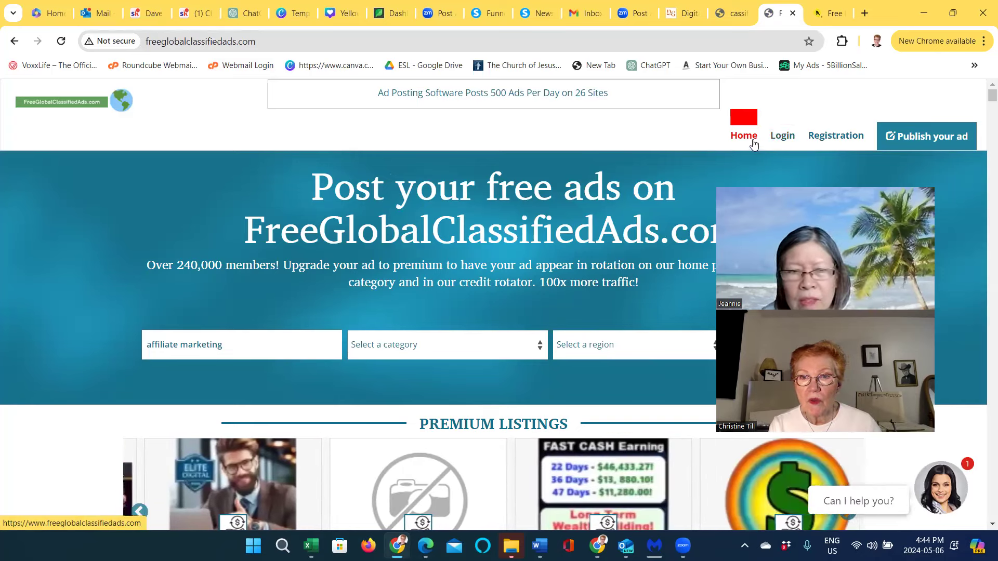
# Log in to the FreeGlobalClassifiedAds.com account and continue past the redirect countdown page
pyautogui.click(783, 143)
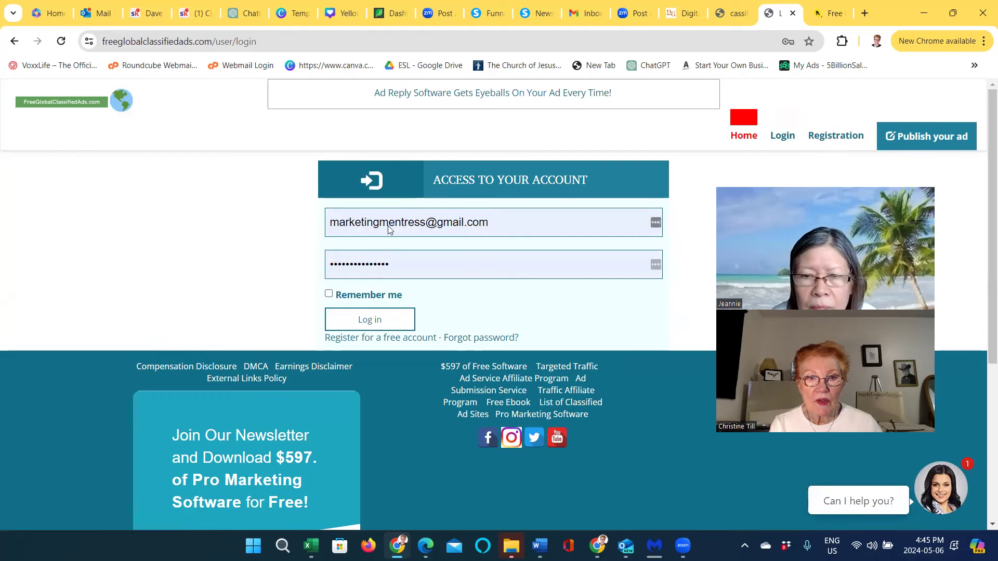
pyautogui.click(367, 320)
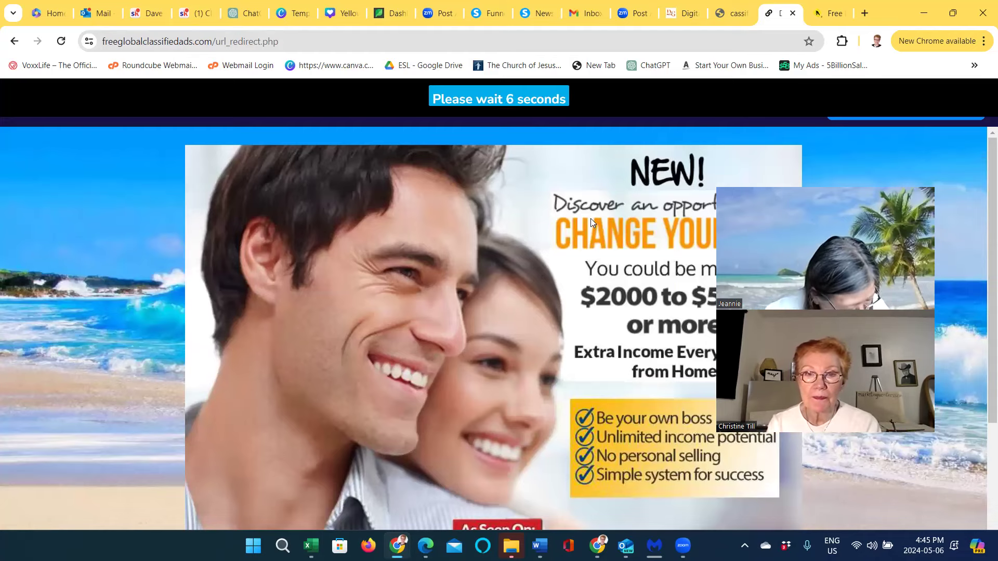
pyautogui.scroll(-5, 595, 214)
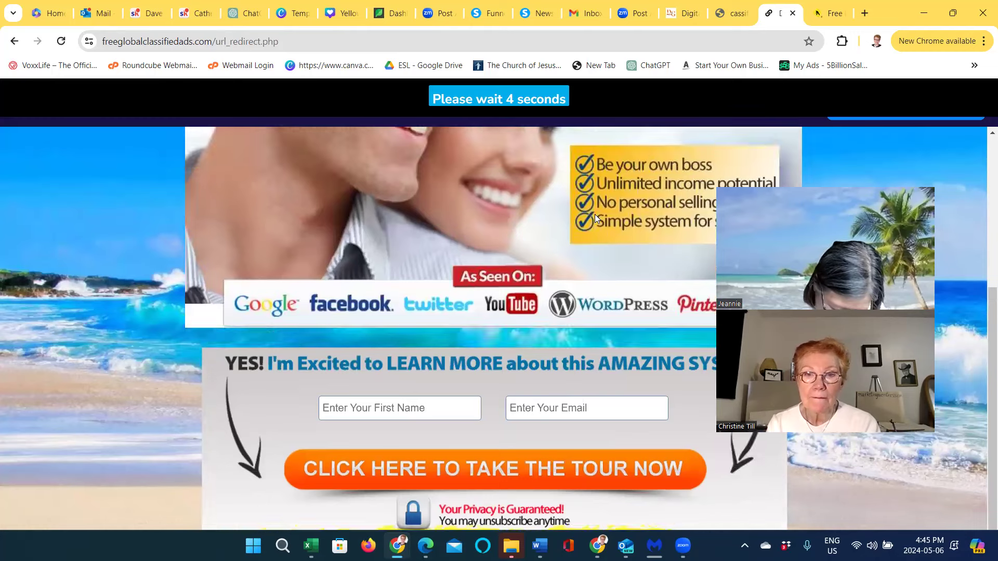
pyautogui.scroll(4, 595, 214)
pyautogui.scroll(1, 597, 218)
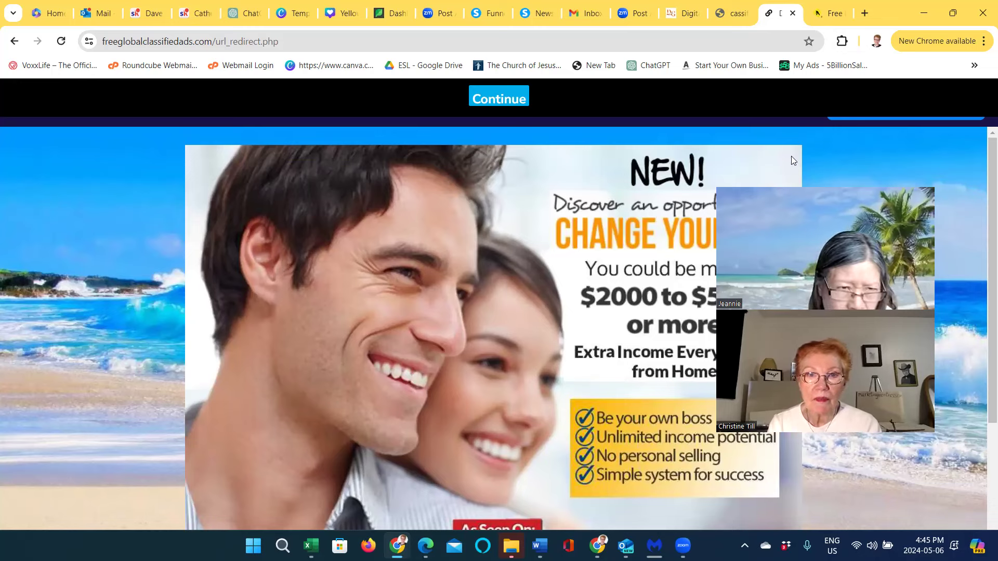
pyautogui.click(501, 102)
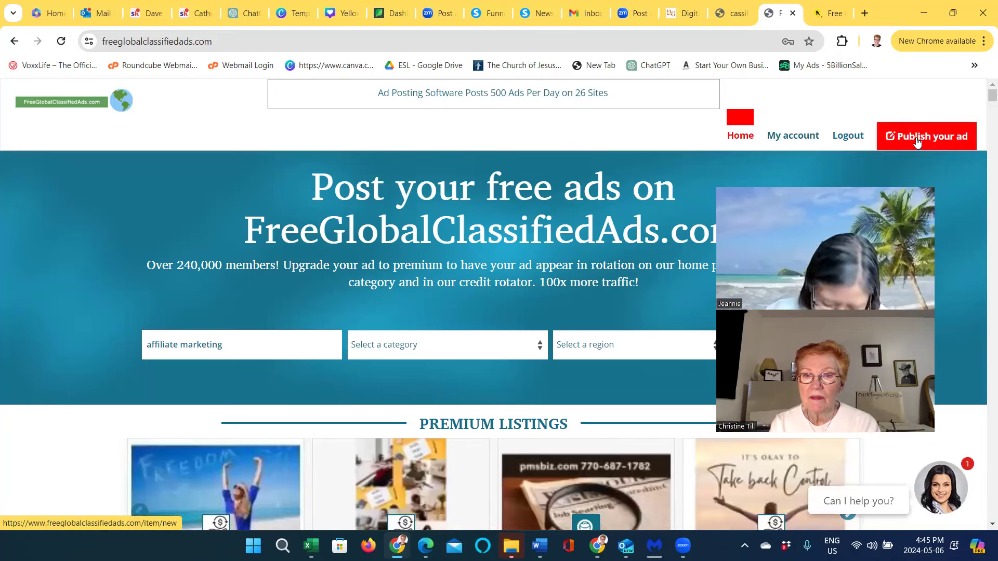
# Open the Publish a listing form and copy the empty-nester headline question from Word
pyautogui.click(916, 138)
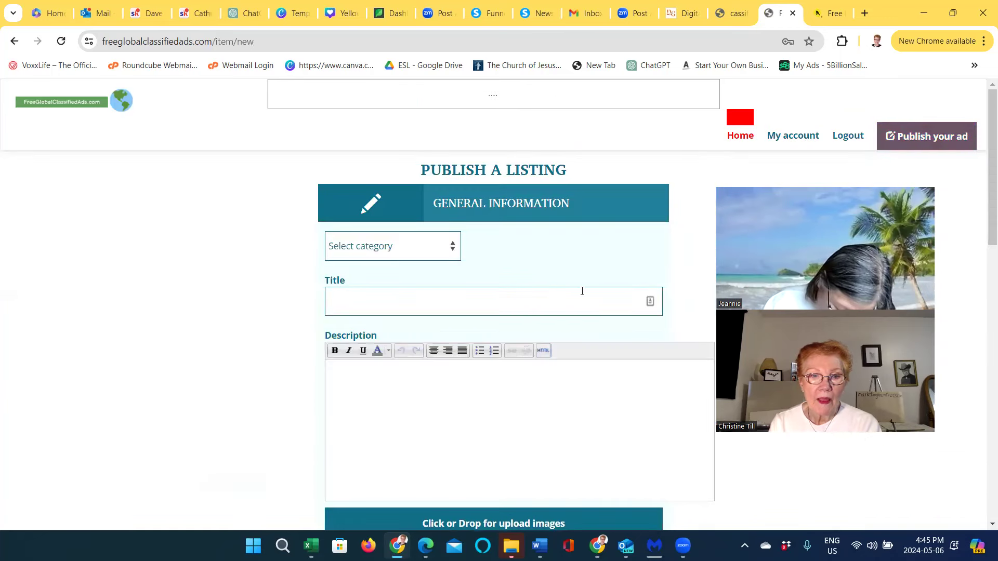
pyautogui.click(582, 291)
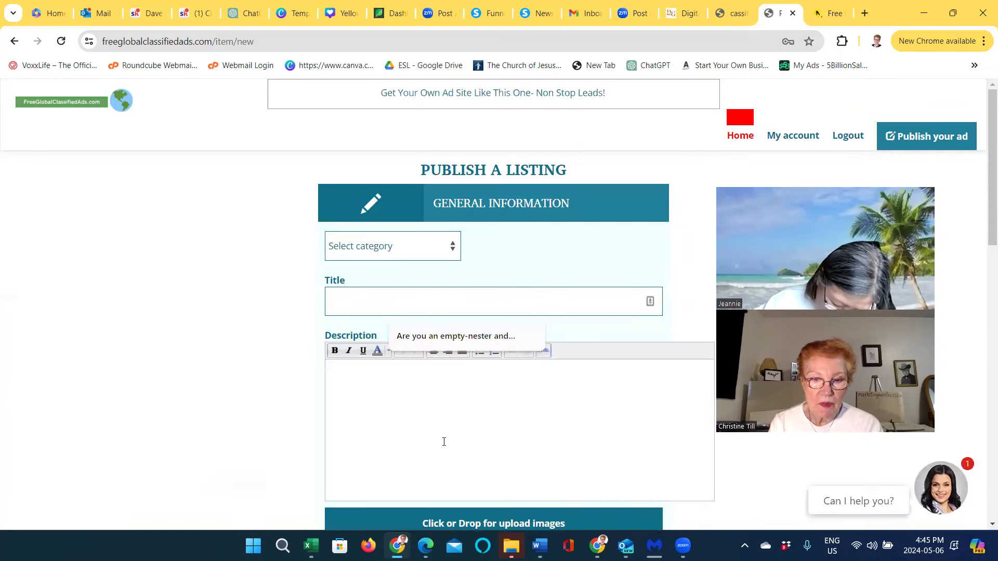
pyautogui.moveTo(539, 546)
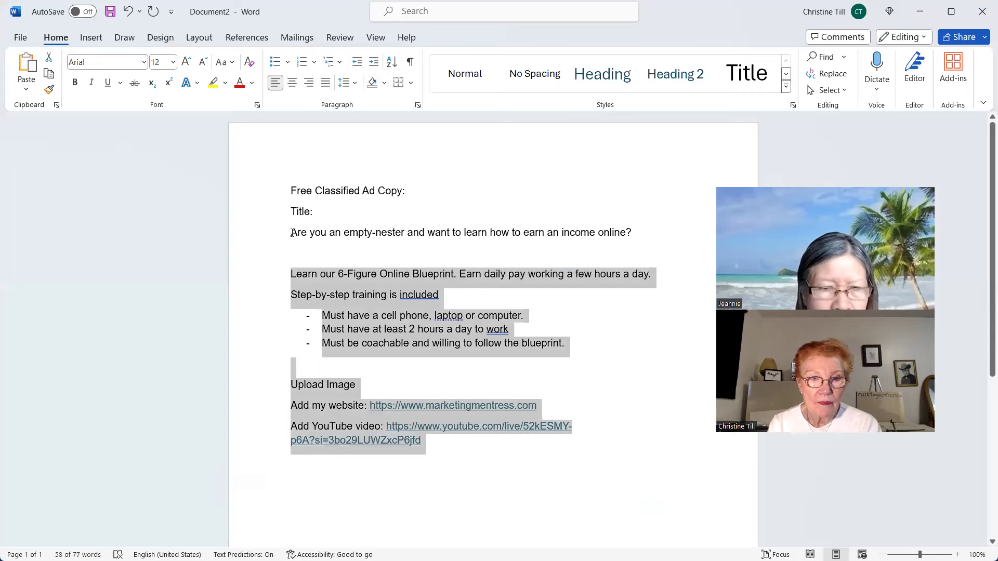
pyautogui.moveTo(341, 239); pyautogui.dragTo(504, 247)
pyautogui.moveTo(572, 245); pyautogui.dragTo(631, 236)
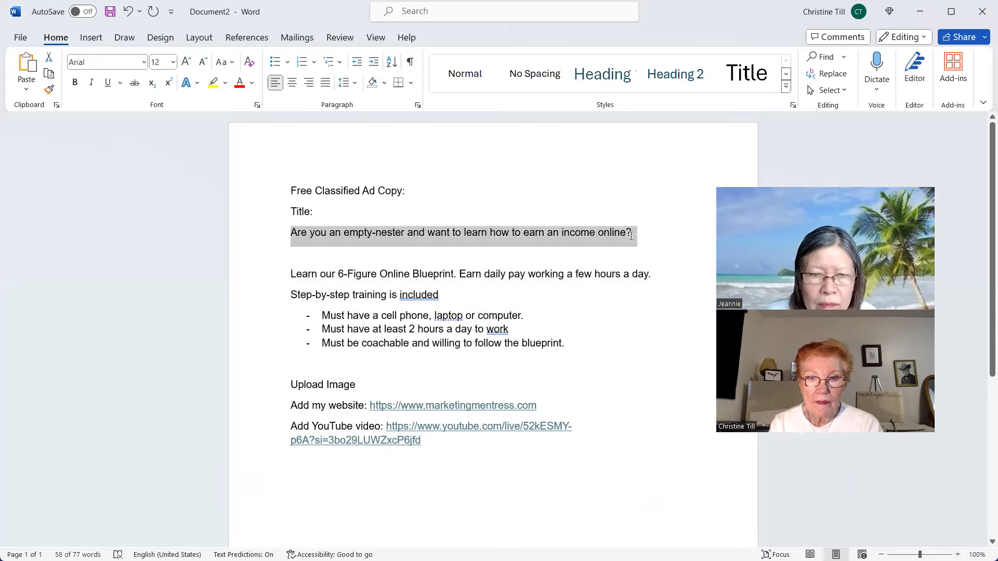
pyautogui.rightClick(594, 238)
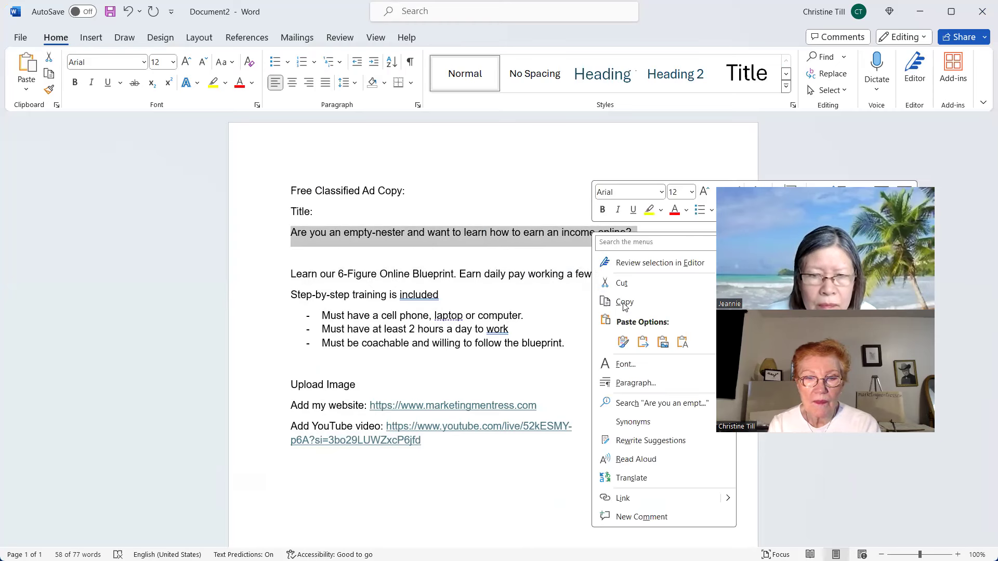
pyautogui.press('Escape')
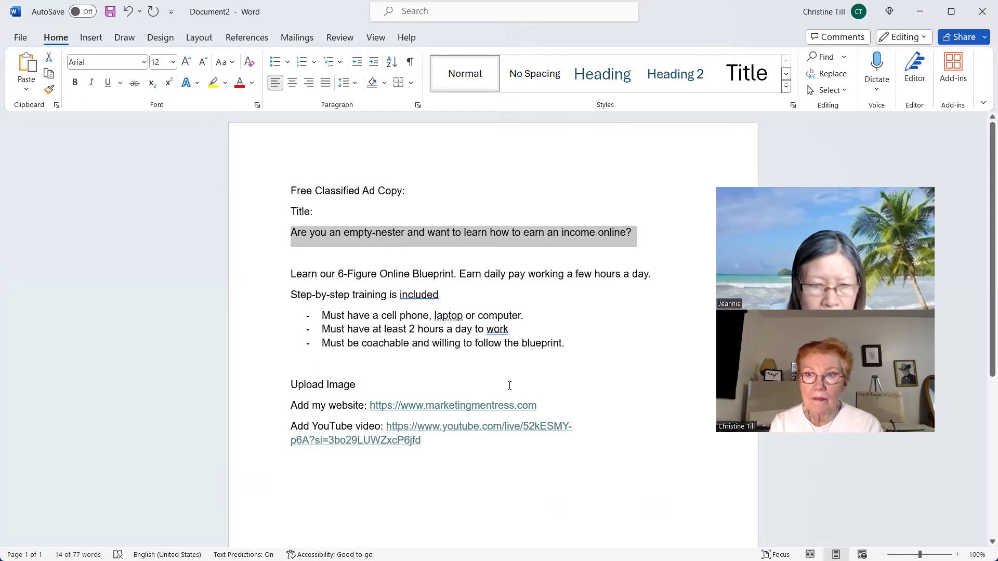
pyautogui.click(917, 12)
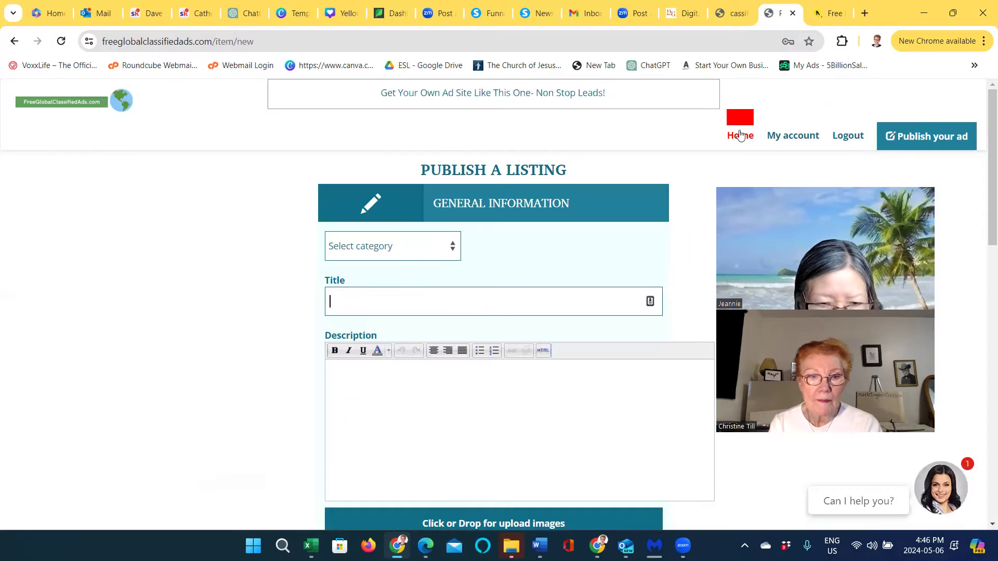
# Paste the headline into the listing Title and bring the Word ad copy back
pyautogui.rightClick(332, 305)
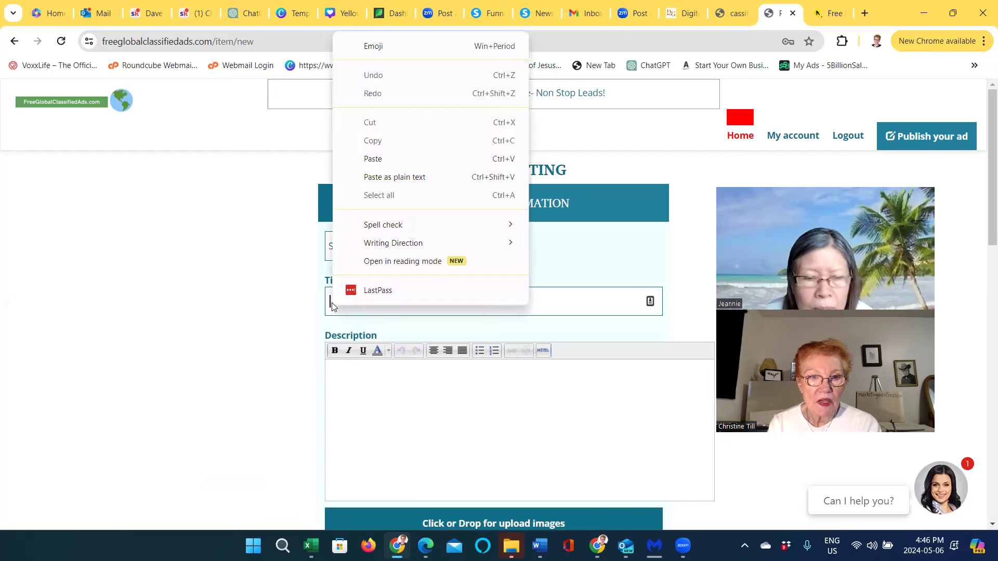
pyautogui.click(379, 159)
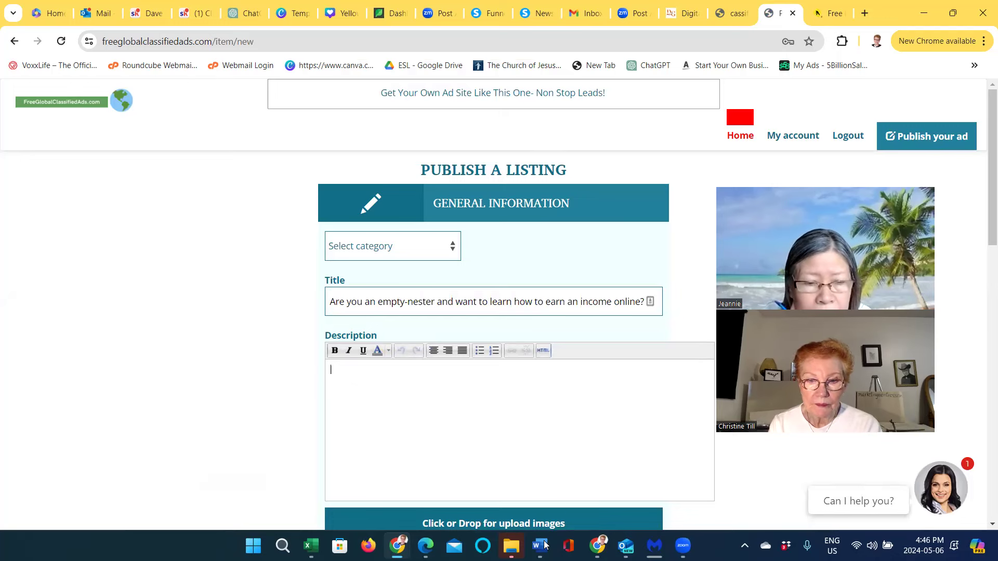
pyautogui.moveTo(543, 546)
pyautogui.click(518, 507)
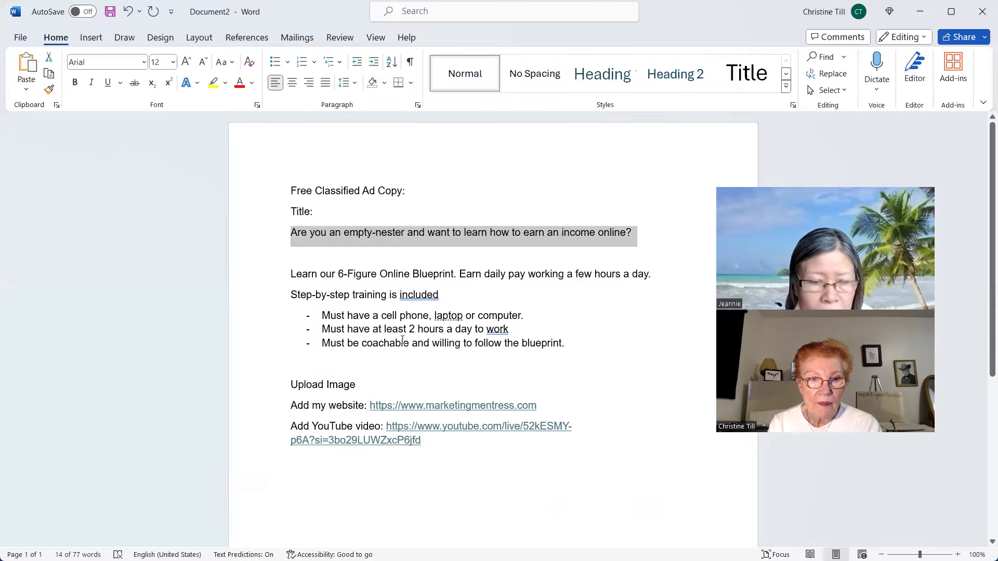
# Copy the Word ad body from the blueprint line through the YouTube link
pyautogui.moveTo(291, 274); pyautogui.dragTo(435, 445)
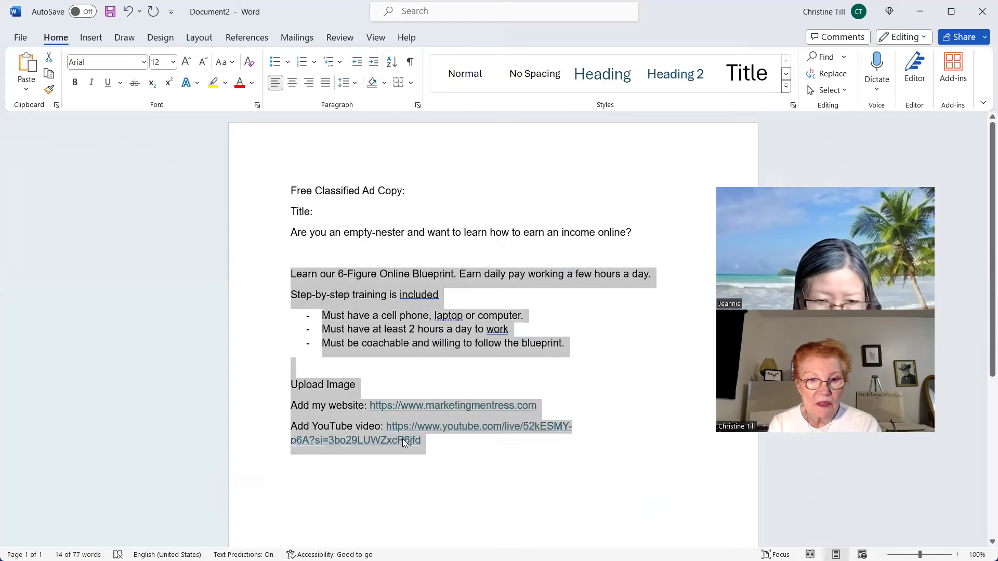
pyautogui.rightClick(433, 447)
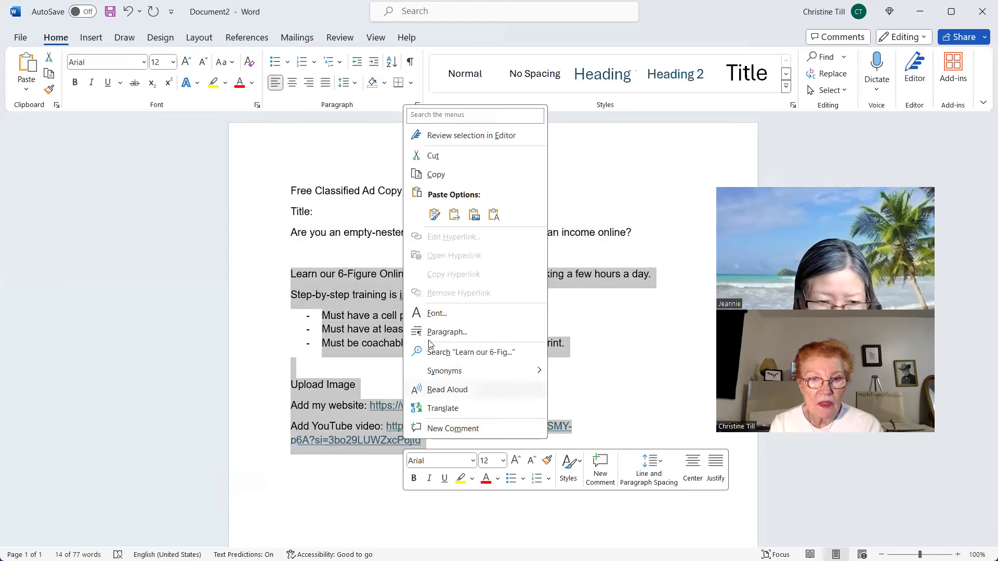
pyautogui.click(447, 175)
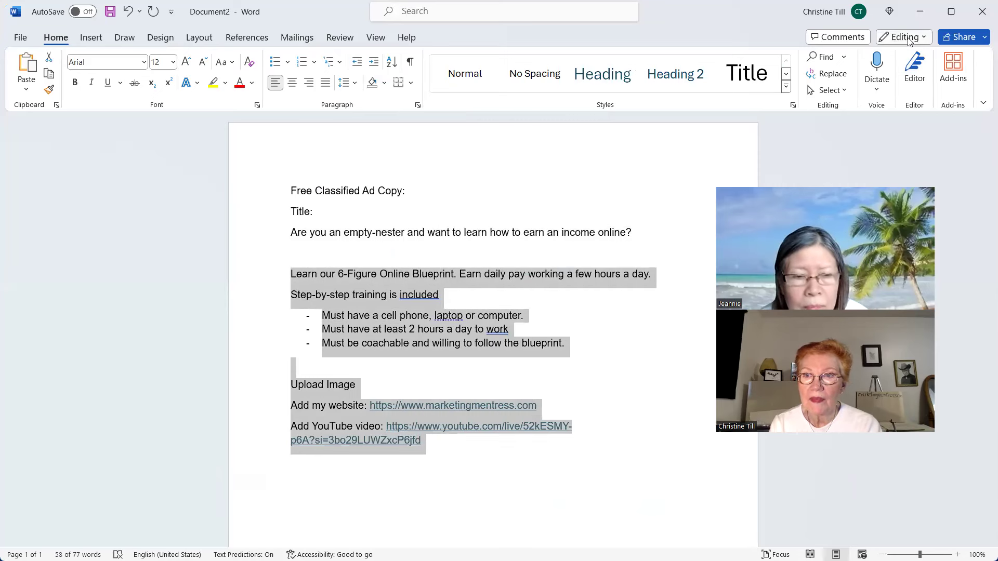
pyautogui.click(919, 12)
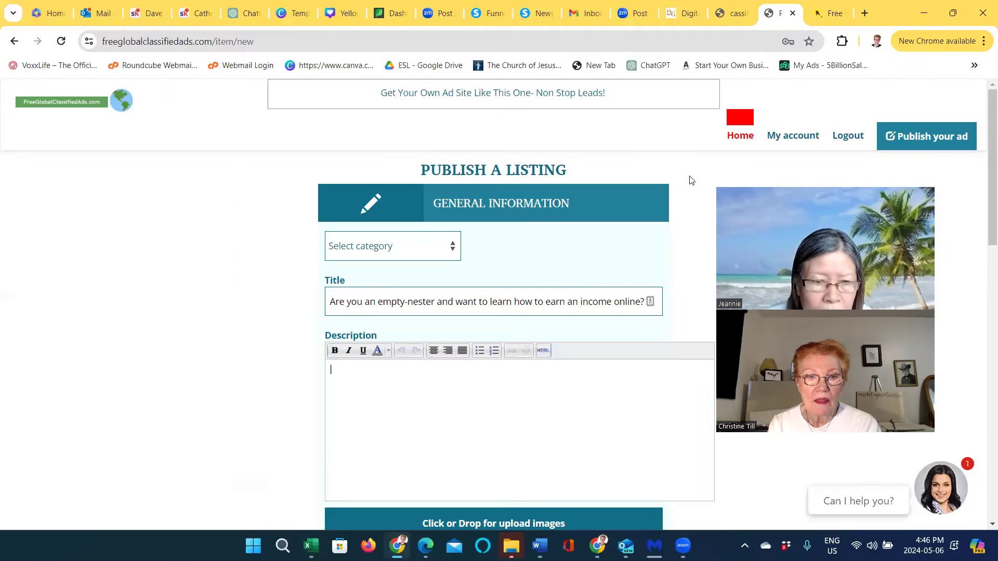
# Paste the ad body into the listing Description and add a blank line after it
pyautogui.rightClick(336, 371)
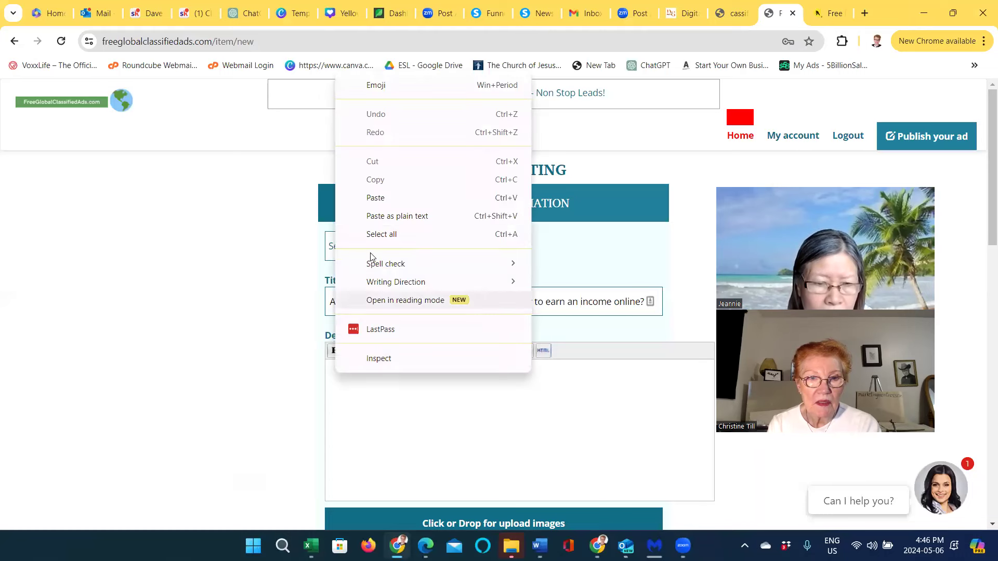
pyautogui.click(374, 198)
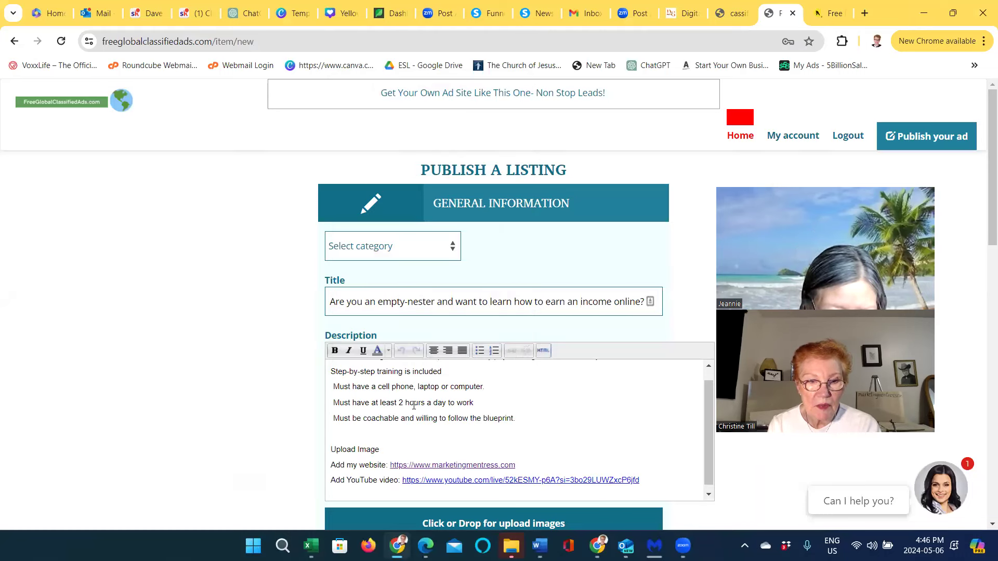
pyautogui.press('Return')
pyautogui.scroll(-4, 279, 434)
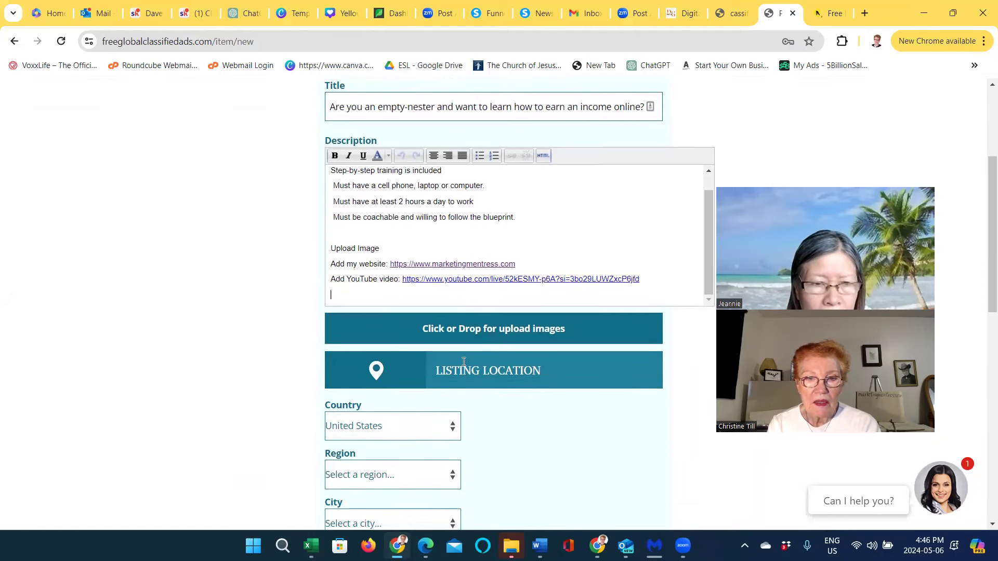
# Upload the Bold Modern Earn Money Tips Thumbnail image to the FreeGlobalClassifiedAds.com listing
pyautogui.click(499, 336)
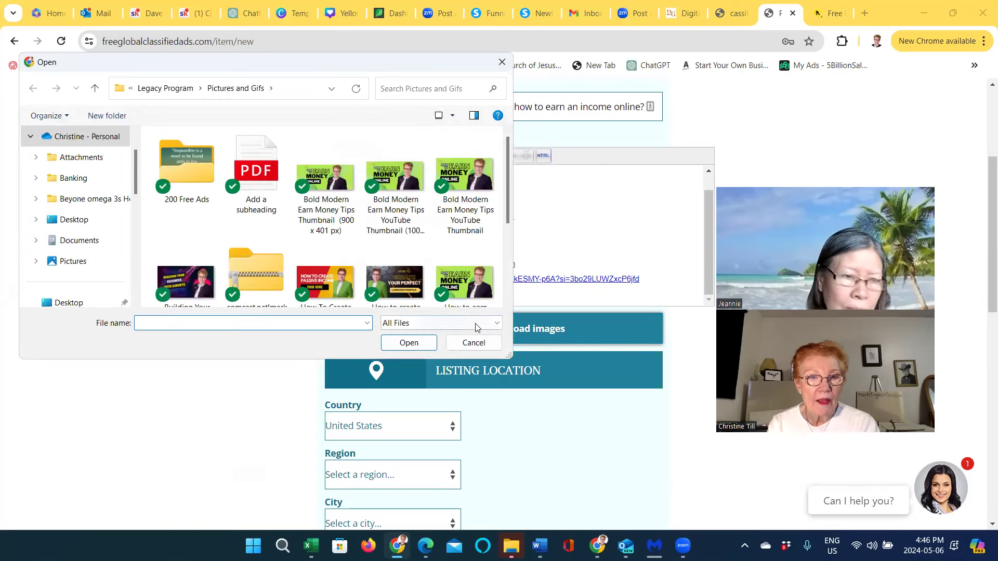
pyautogui.click(327, 192)
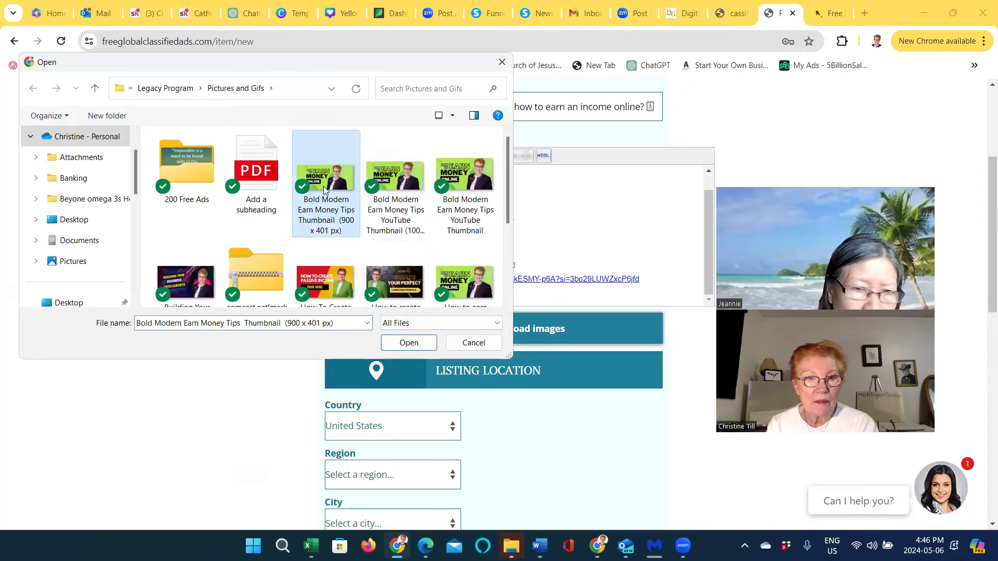
pyautogui.click(416, 344)
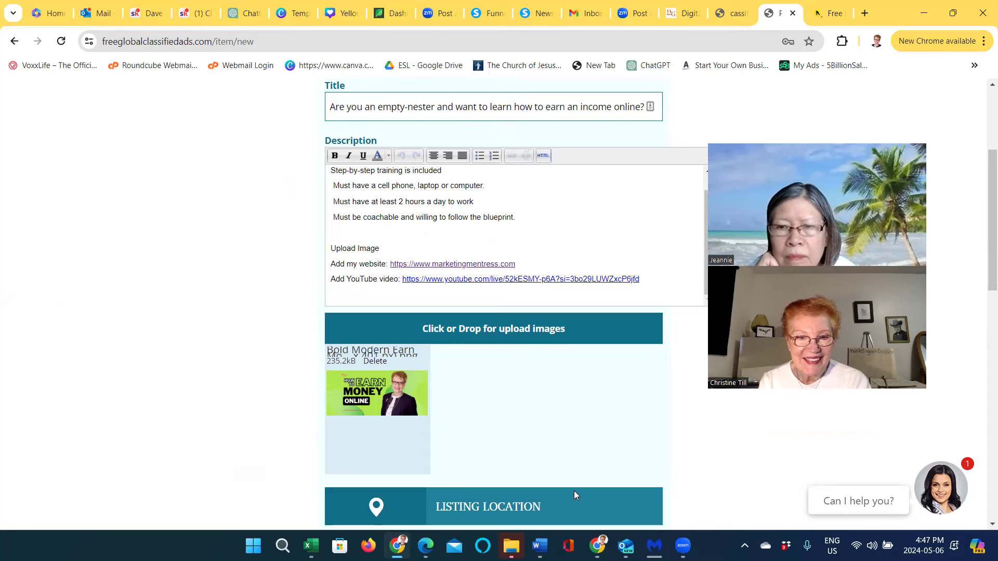
# Set the listing's Country to Canada in Listing Location
pyautogui.scroll(-3, 464, 473)
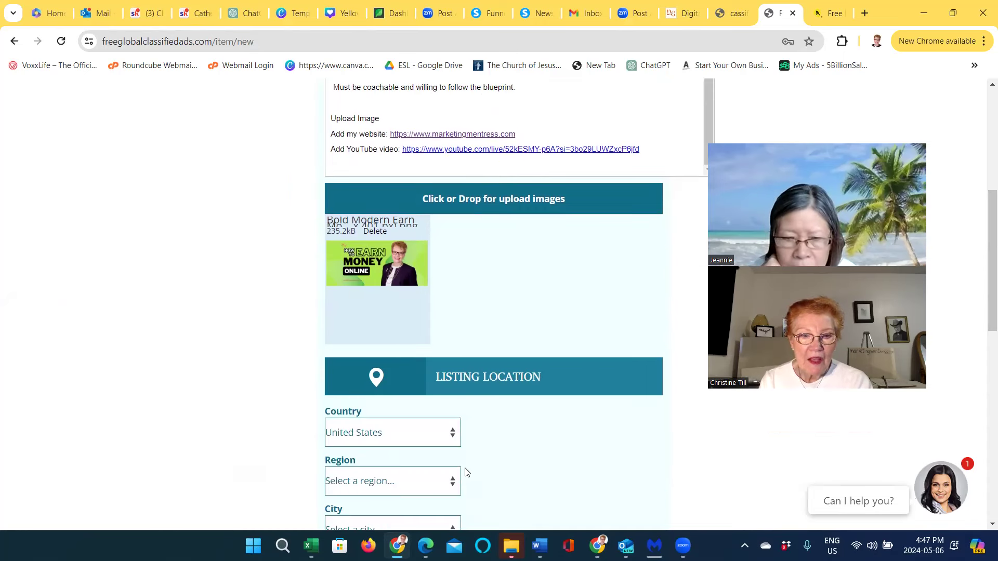
pyautogui.scroll(-3, 464, 473)
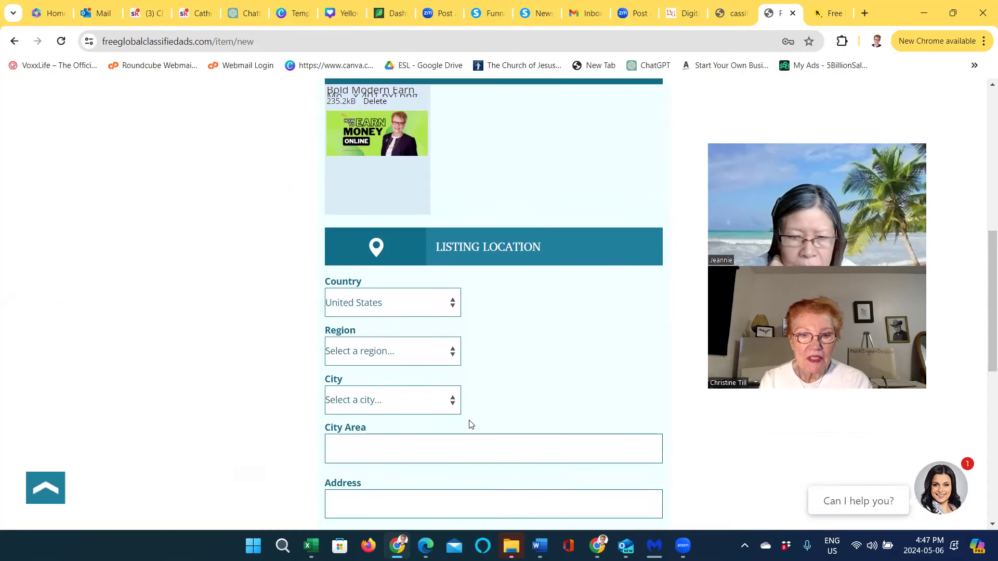
pyautogui.click(450, 304)
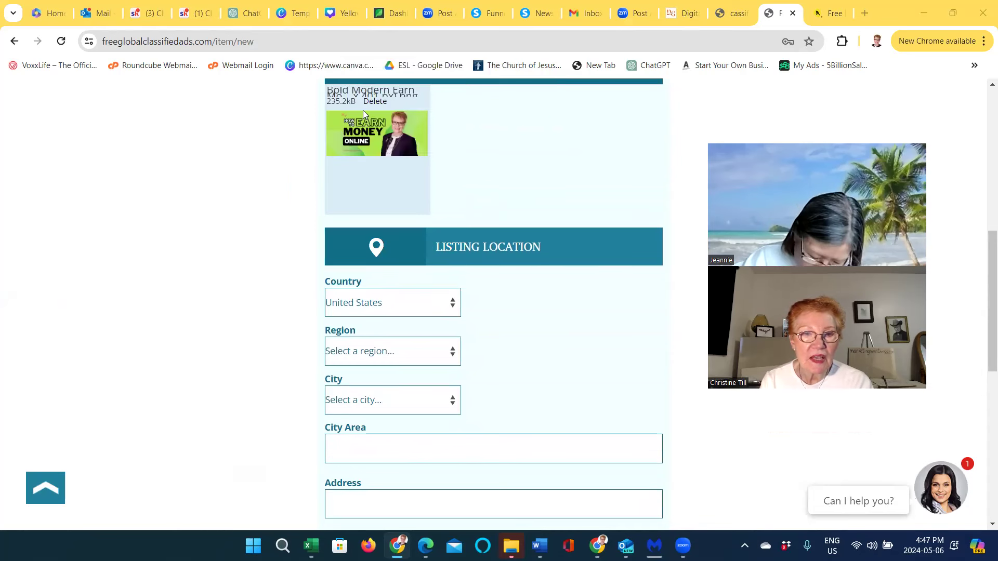
pyautogui.click(456, 307)
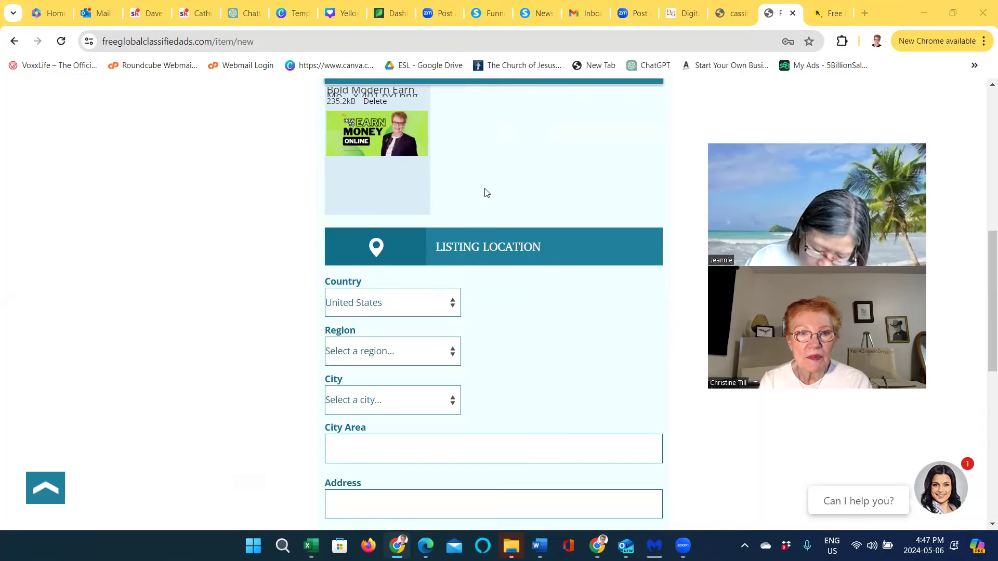
pyautogui.click(456, 307)
pyautogui.press('Up')
pyautogui.press('Up')
pyautogui.press('Up')
pyautogui.press('Up')
pyautogui.press('Up')
pyautogui.press('Up')
pyautogui.press('Up')
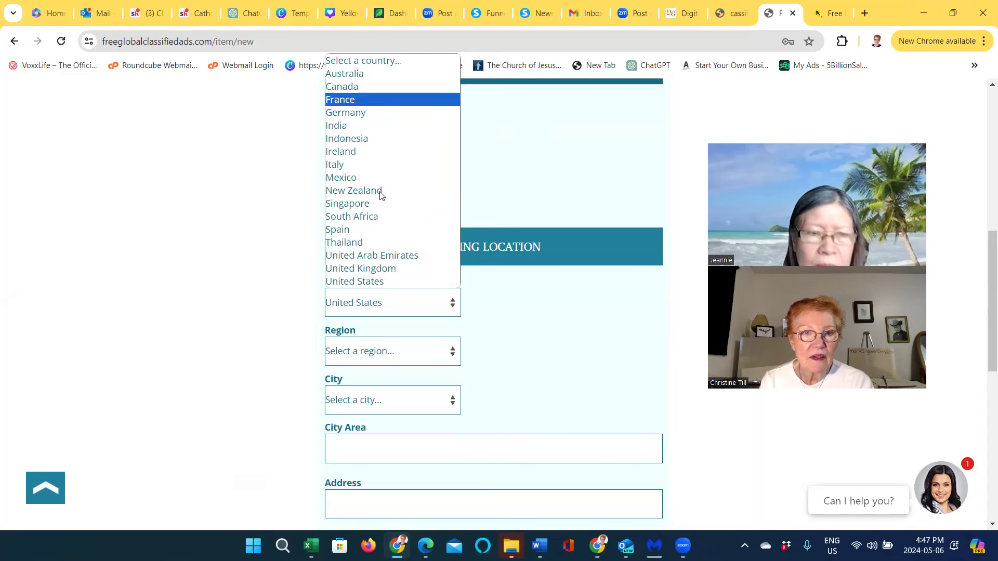
pyautogui.press('Return')
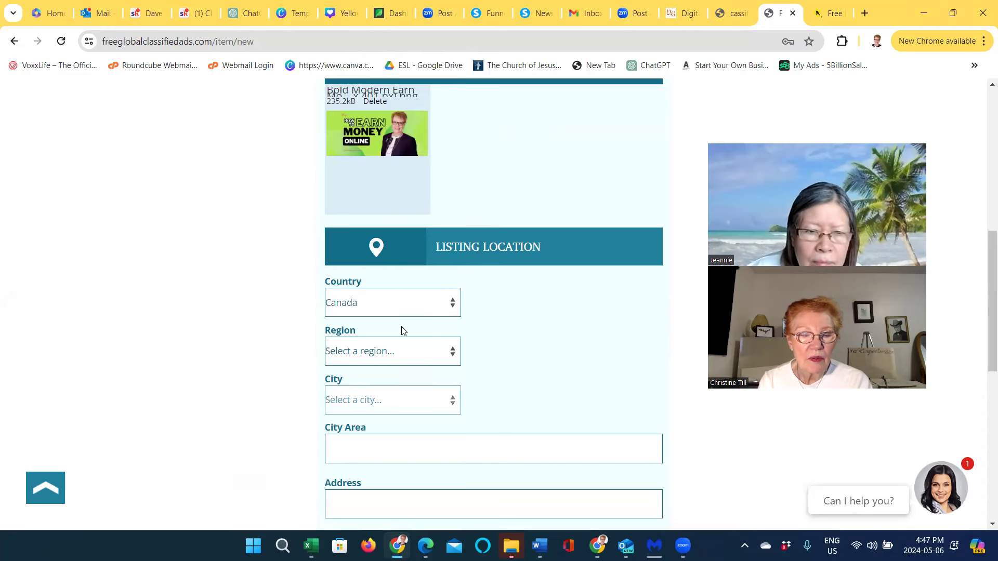
# Choose Alberta as the region and Calgary as the city
pyautogui.click(453, 357)
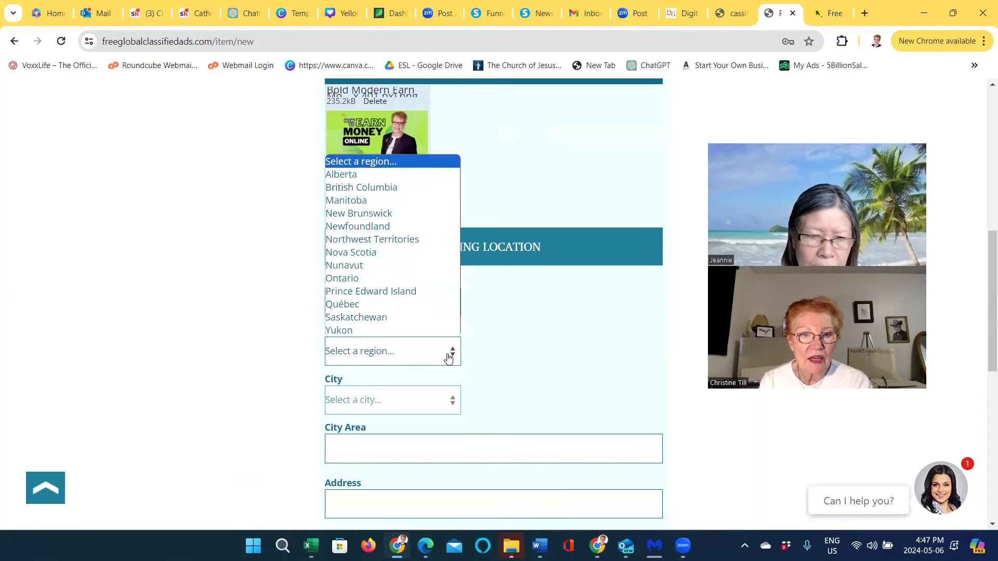
pyautogui.click(287, 367)
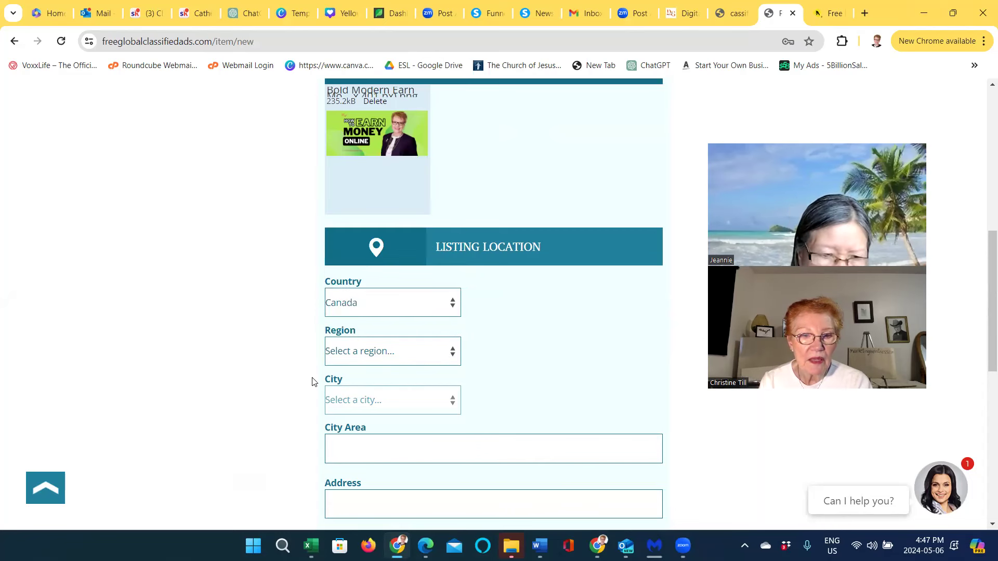
pyautogui.scroll(-2, 312, 382)
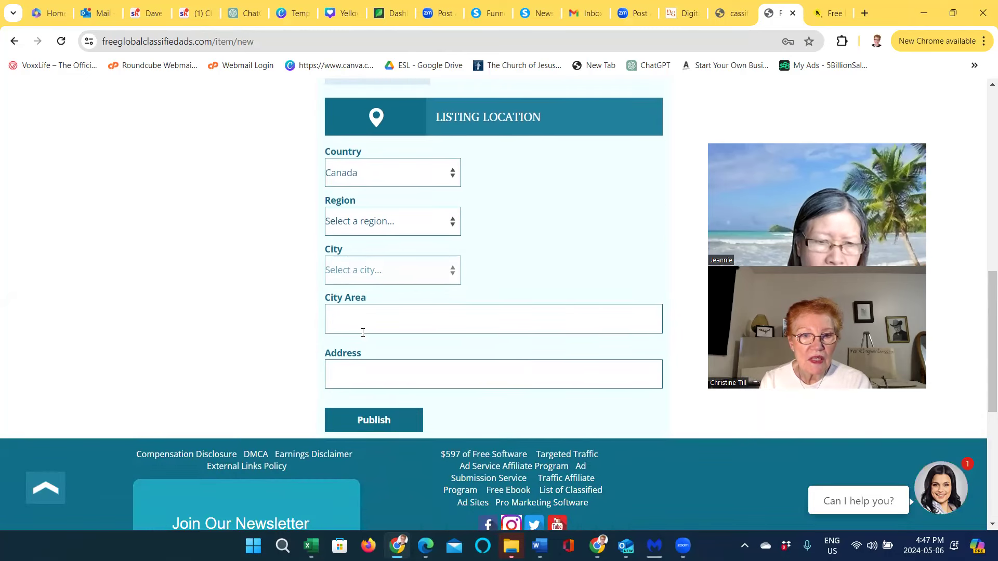
pyautogui.scroll(1, 363, 330)
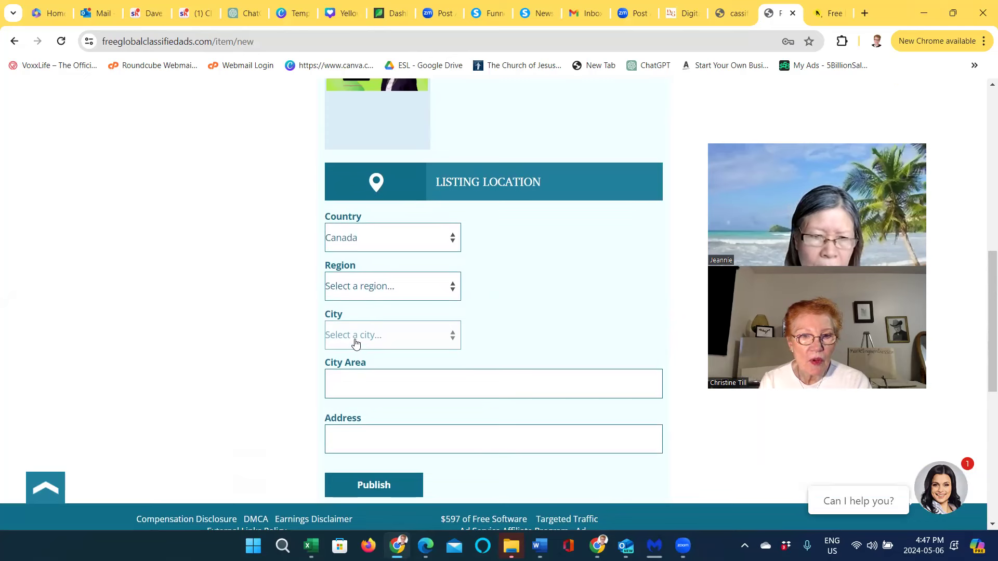
pyautogui.click(453, 291)
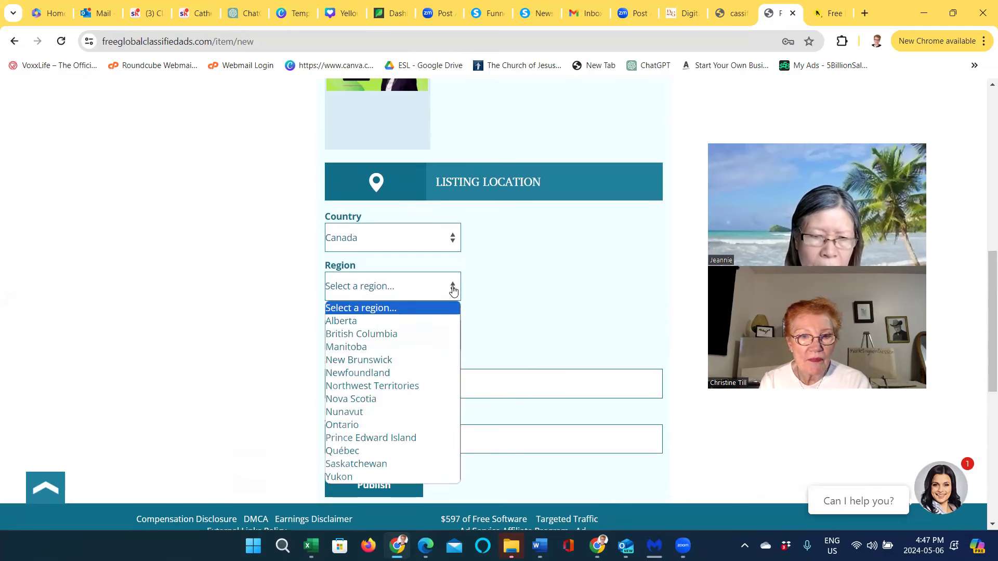
pyautogui.click(367, 322)
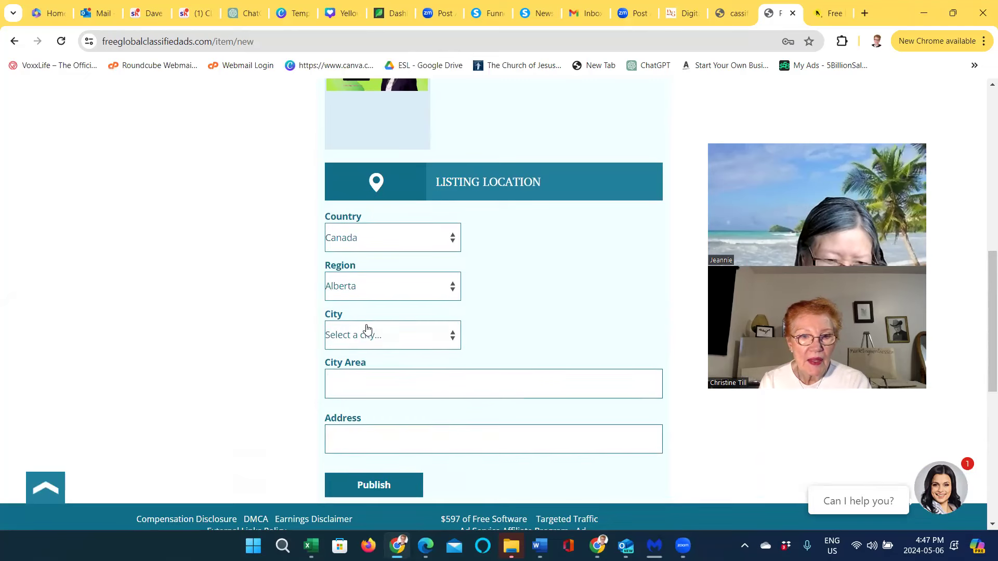
pyautogui.click(456, 341)
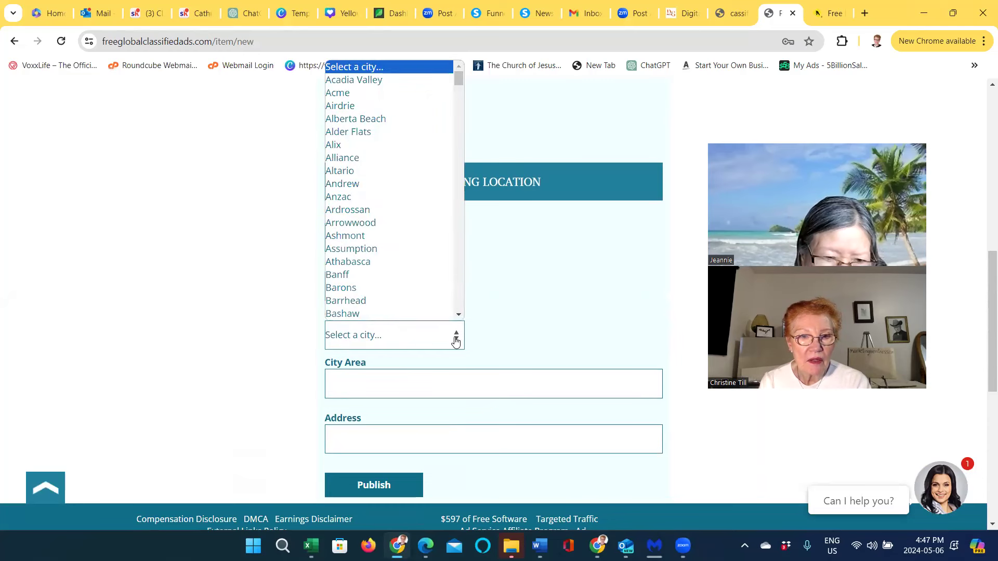
pyautogui.scroll(-3, 410, 302)
pyautogui.scroll(-5, 408, 304)
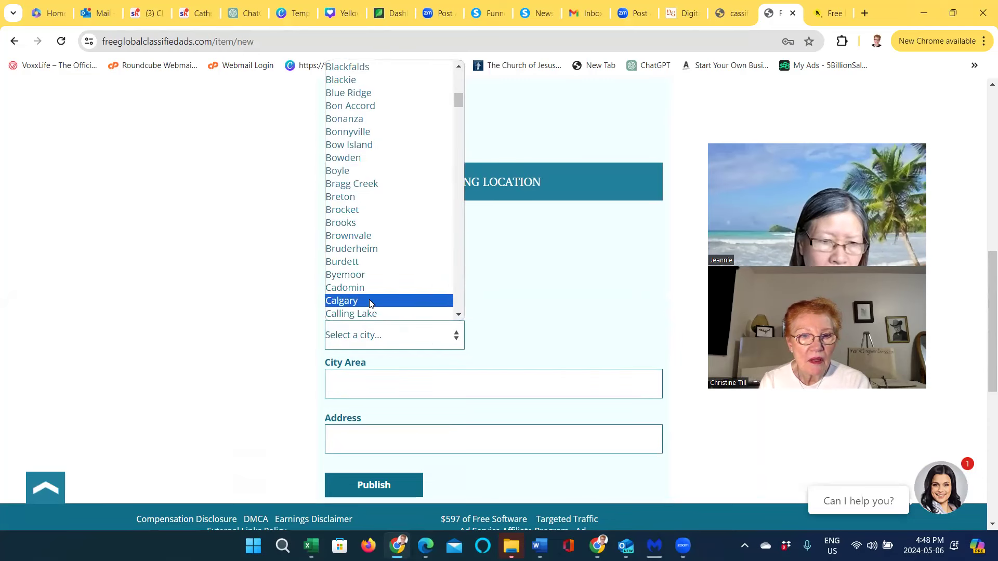
pyautogui.click(352, 302)
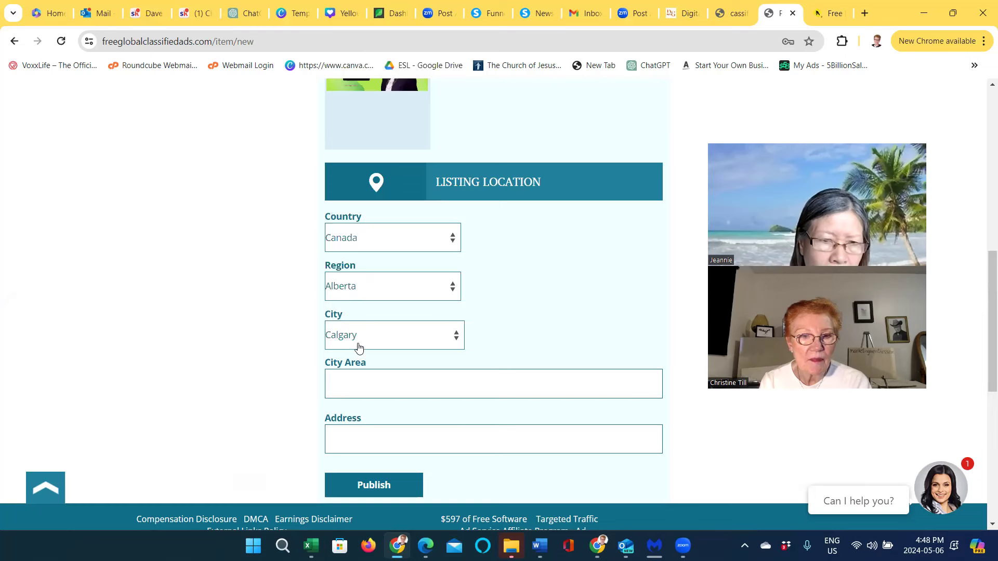
pyautogui.click(343, 381)
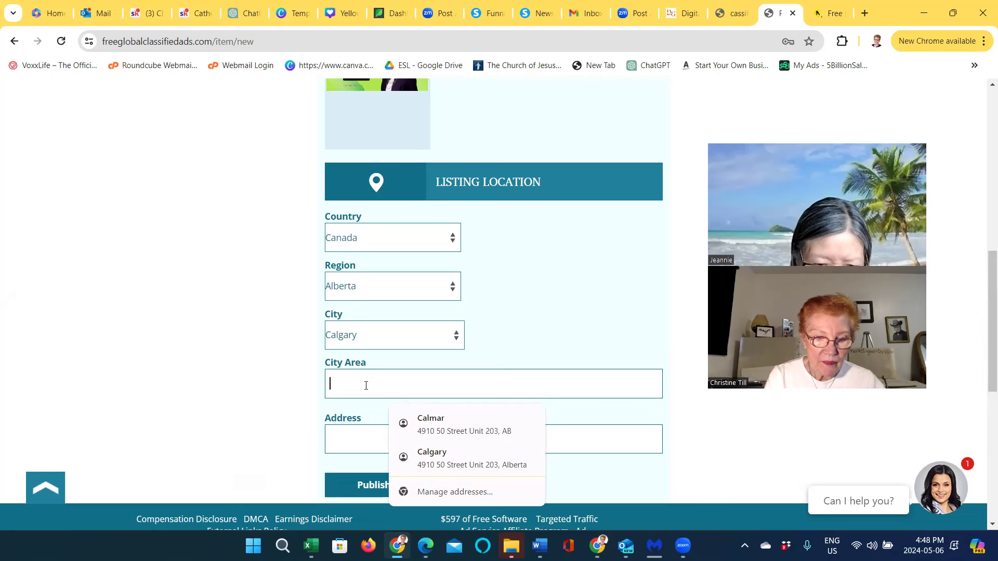
# Set City Area to 'Calmar, AB' and fill the street address from a saved autofill entry
pyautogui.write('Calgary')
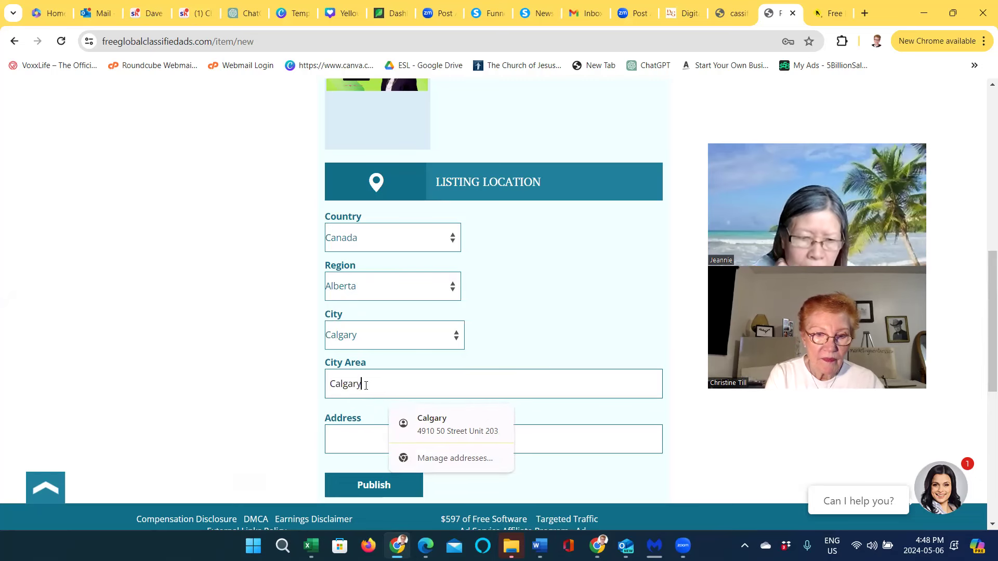
pyautogui.write(', AB')
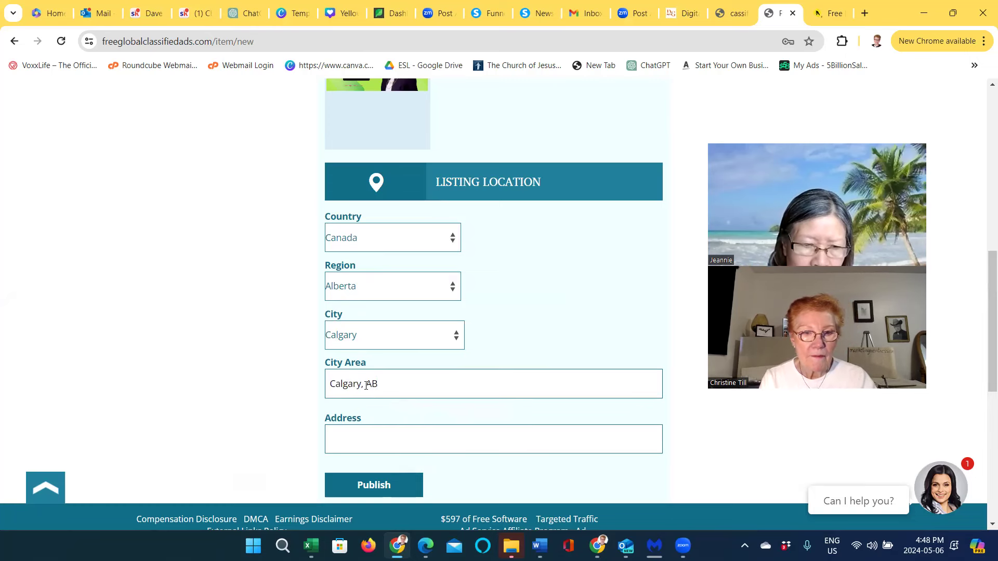
pyautogui.click(346, 434)
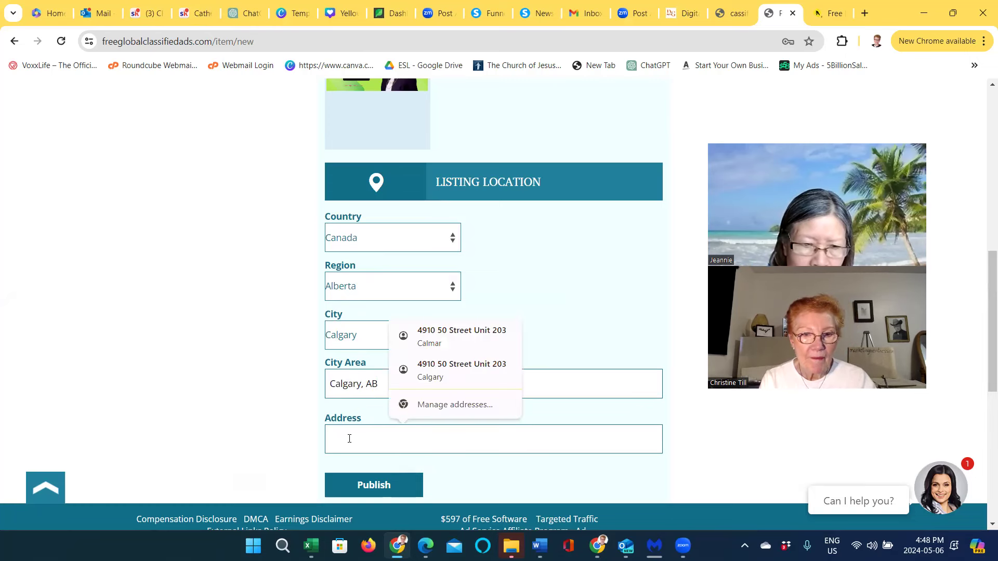
pyautogui.click(439, 334)
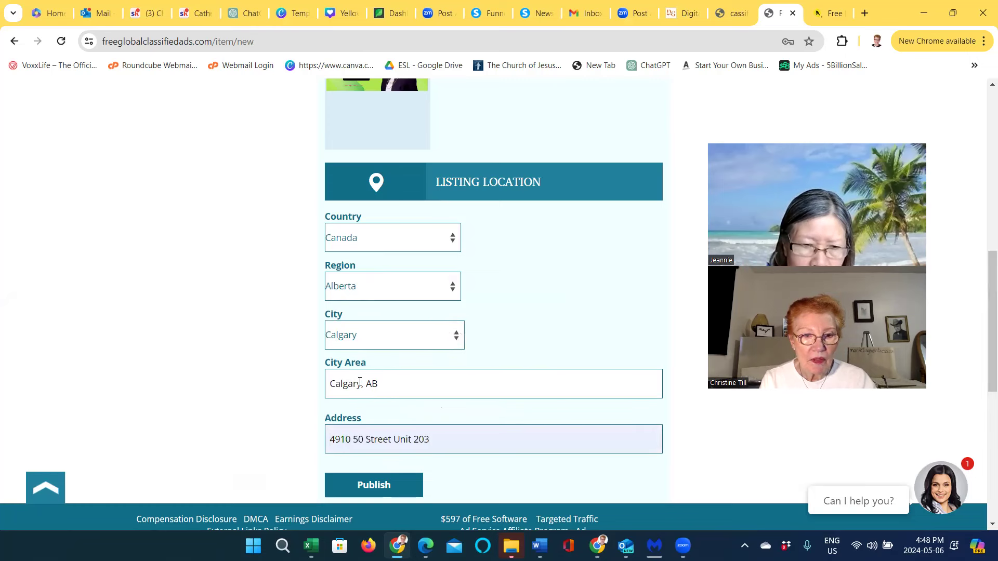
pyautogui.moveTo(361, 384); pyautogui.dragTo(329, 385)
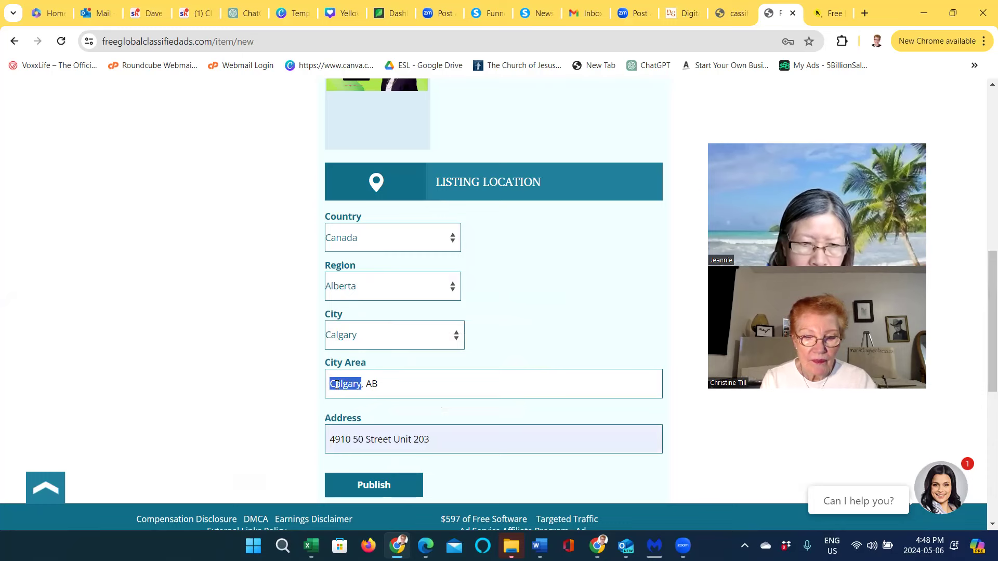
pyautogui.write('Calmar')
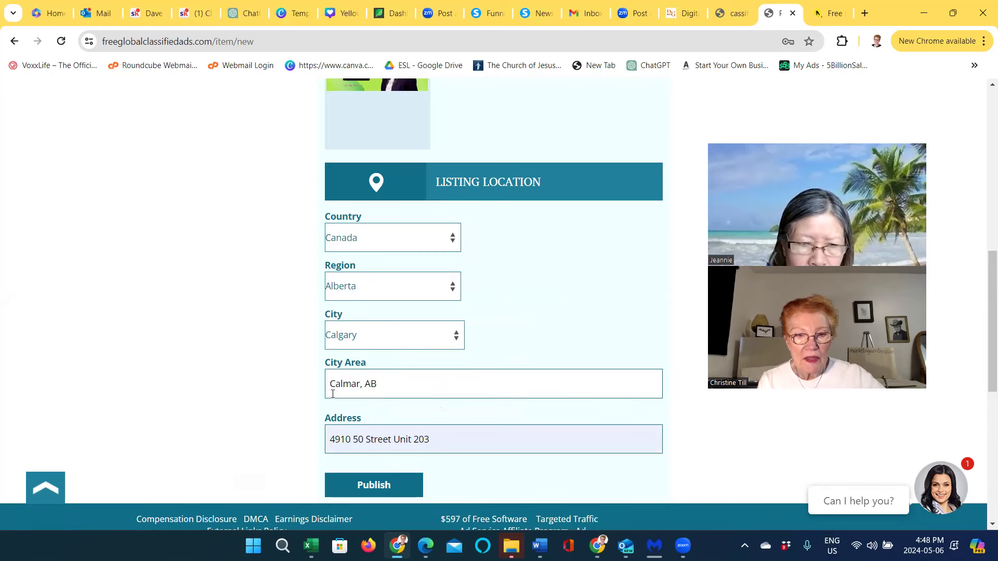
# Review the completed form and submit the listing with Publish
pyautogui.scroll(-1, 336, 413)
pyautogui.scroll(-1, 335, 413)
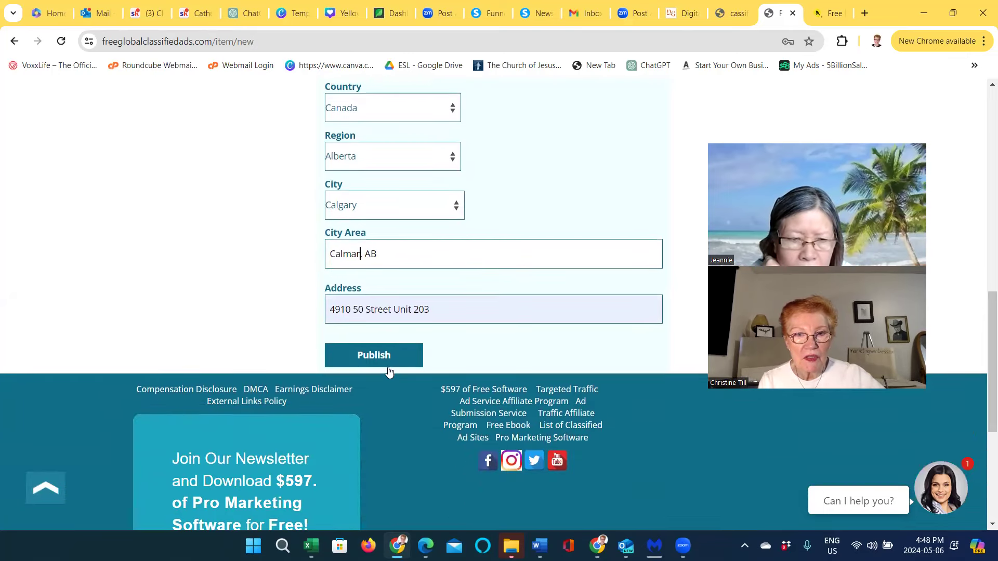
pyautogui.scroll(5, 388, 367)
pyautogui.scroll(2, 392, 365)
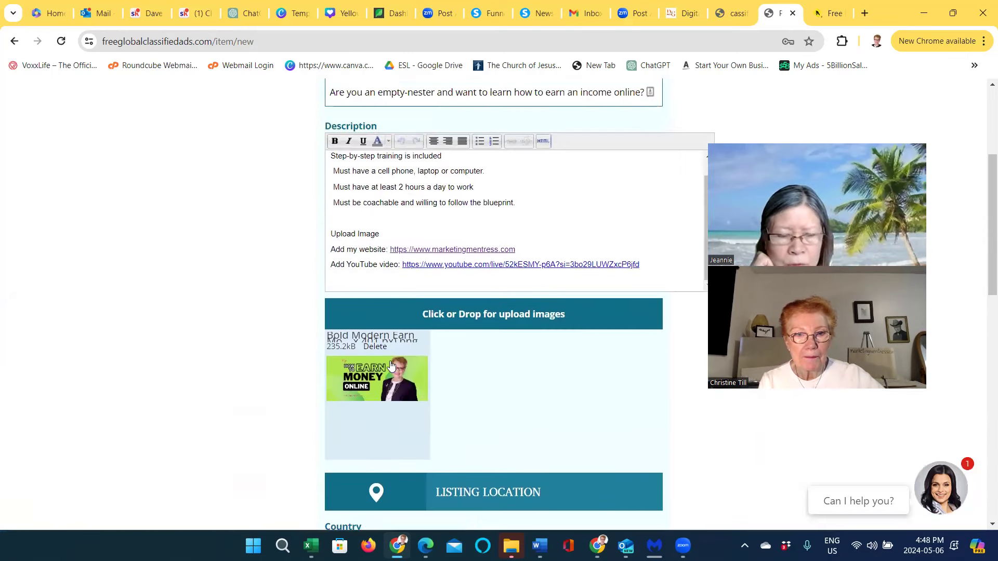
pyautogui.scroll(1, 389, 361)
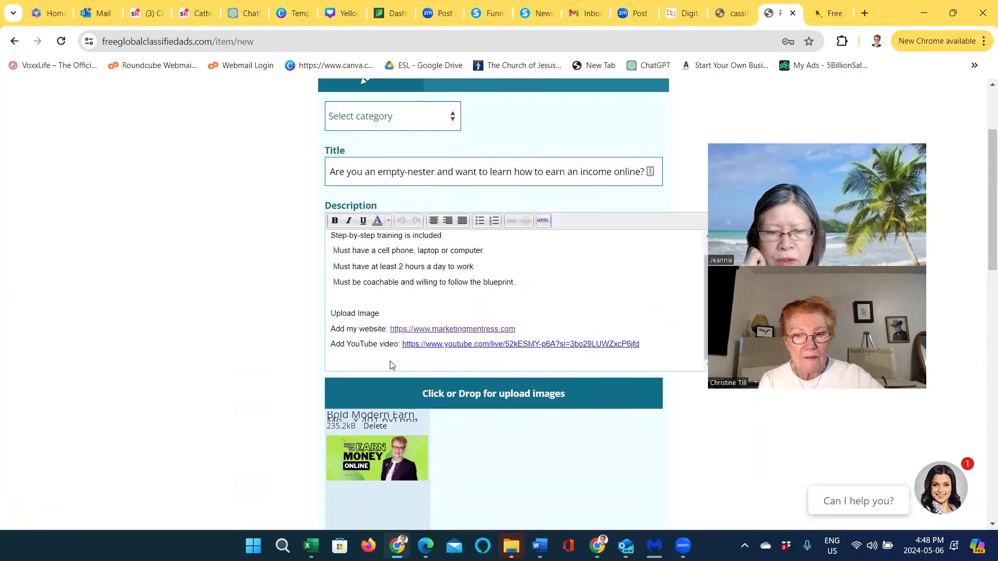
pyautogui.scroll(-3, 390, 364)
pyautogui.scroll(-3, 390, 384)
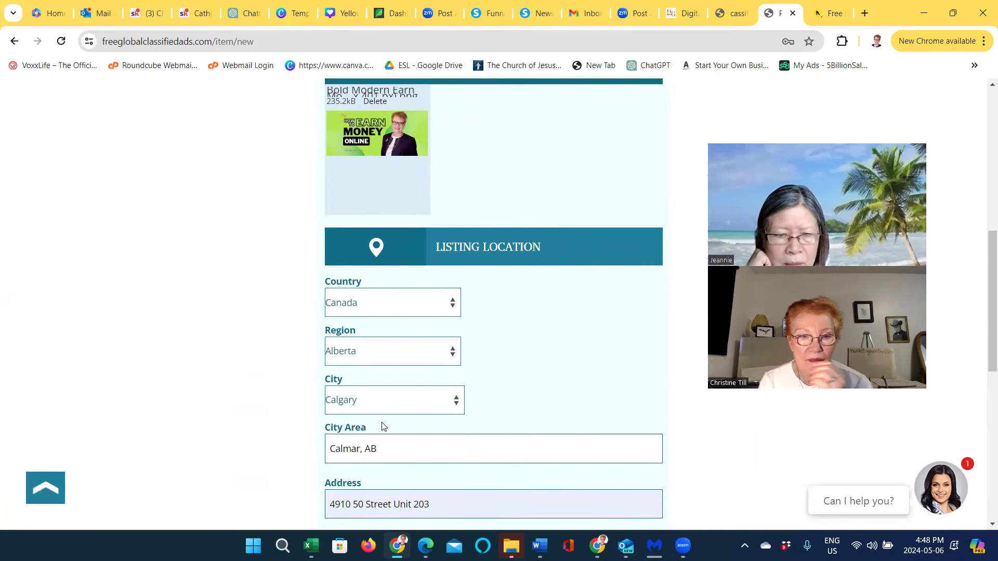
pyautogui.scroll(-1, 374, 437)
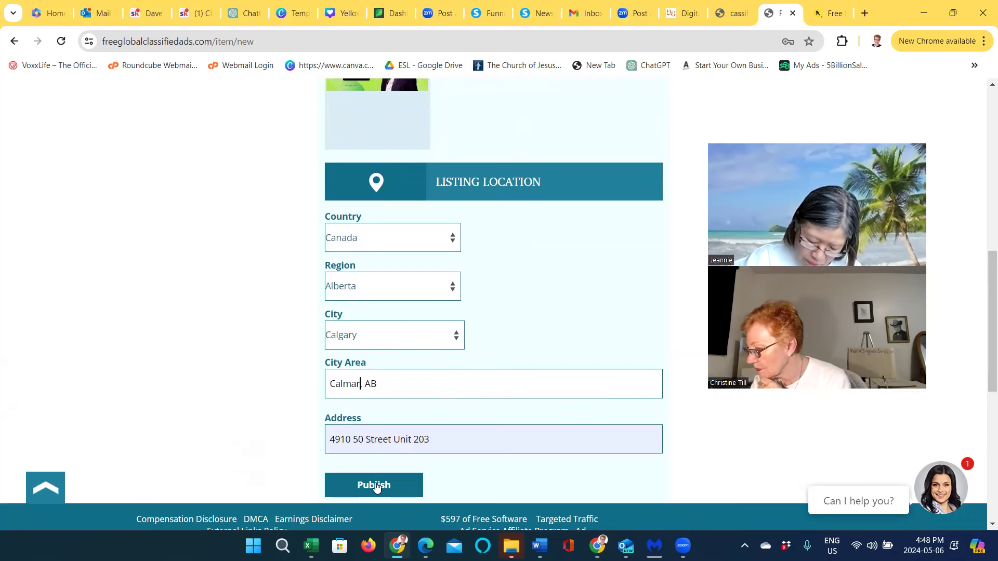
pyautogui.click(375, 485)
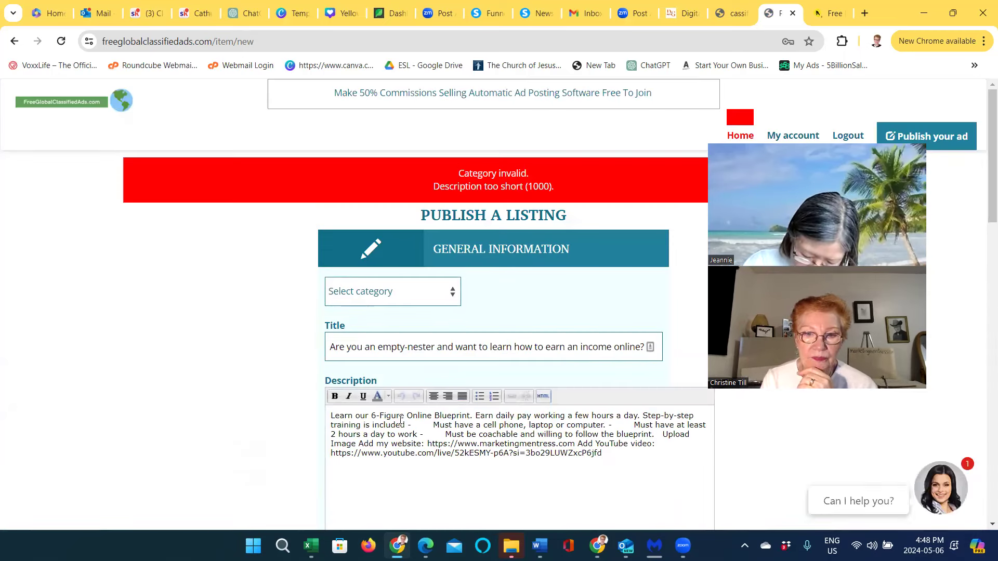
# Review the 'Category invalid' and 'Description too short' errors, then start entering a new URL
pyautogui.scroll(-10, 402, 425)
pyautogui.scroll(-3, 403, 425)
pyautogui.scroll(12, 402, 425)
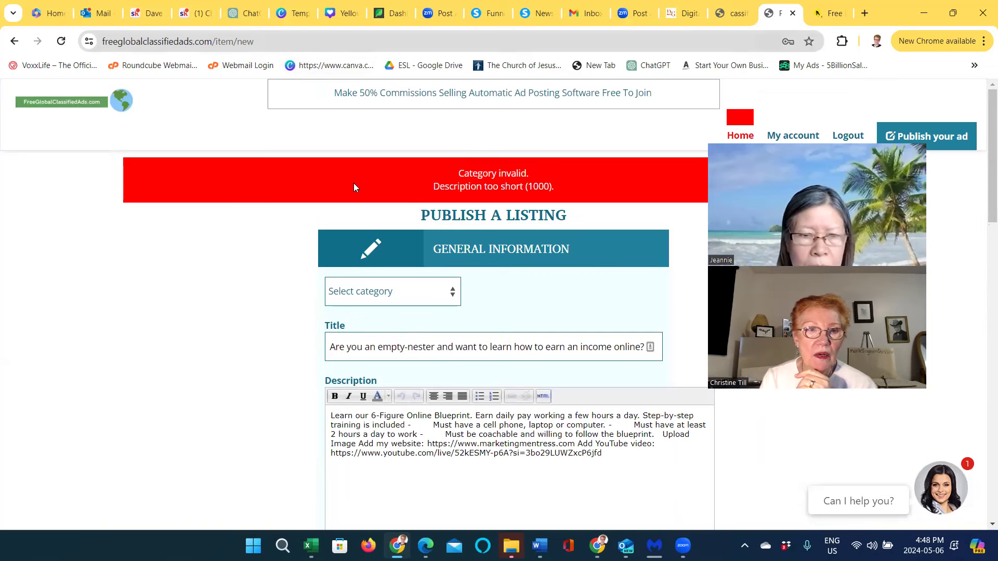
pyautogui.hotkey('ctrl', 'l')
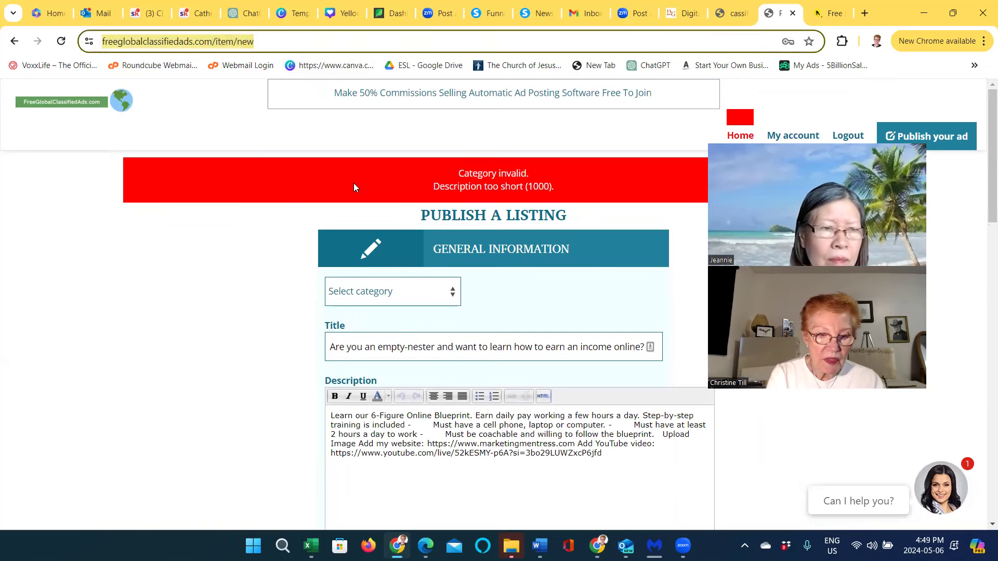
pyautogui.write('http://')
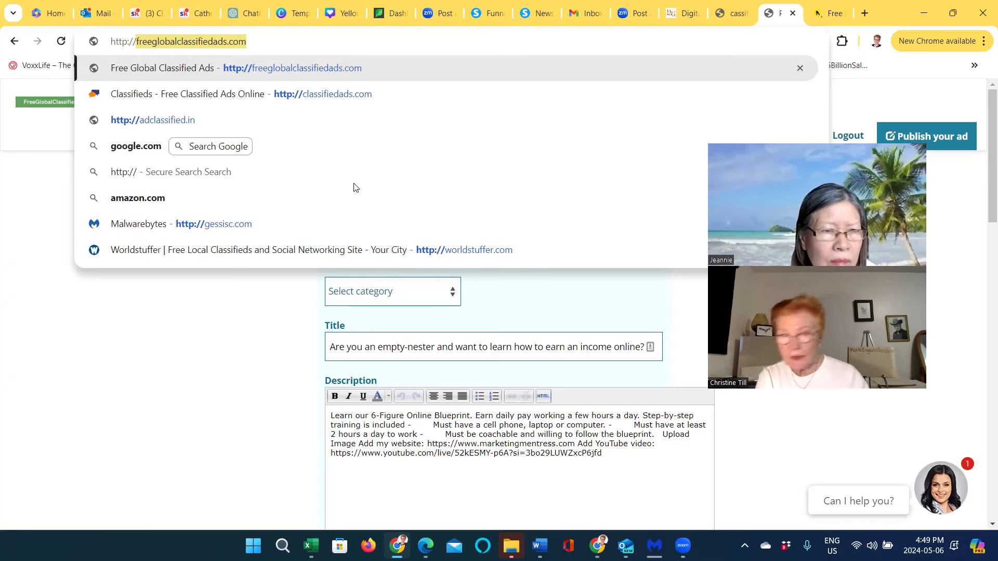
# Open thefreeadforum.com, log in with the saved credentials, and continue past the sponsored page
pyautogui.write('thef')
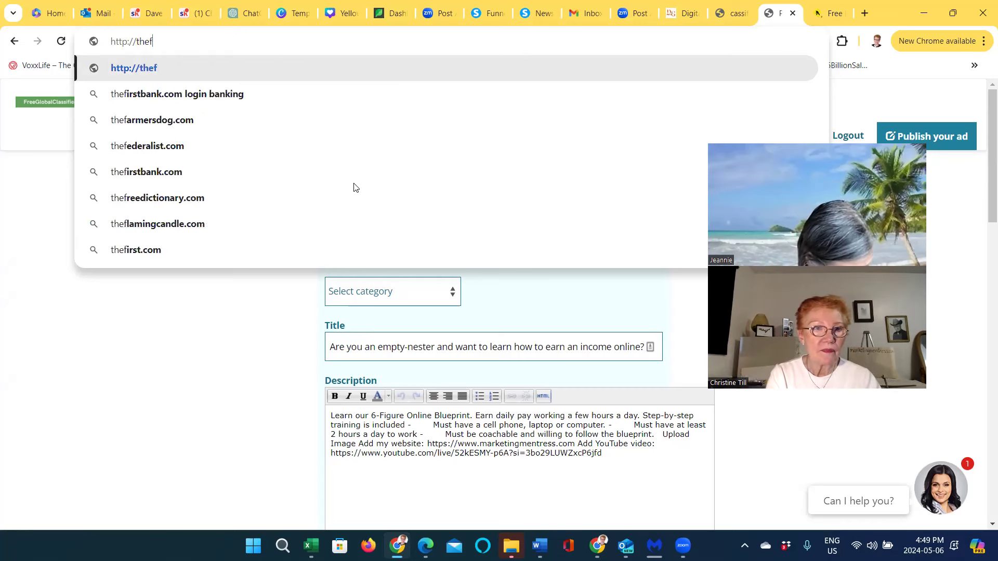
pyautogui.write('reeadfor')
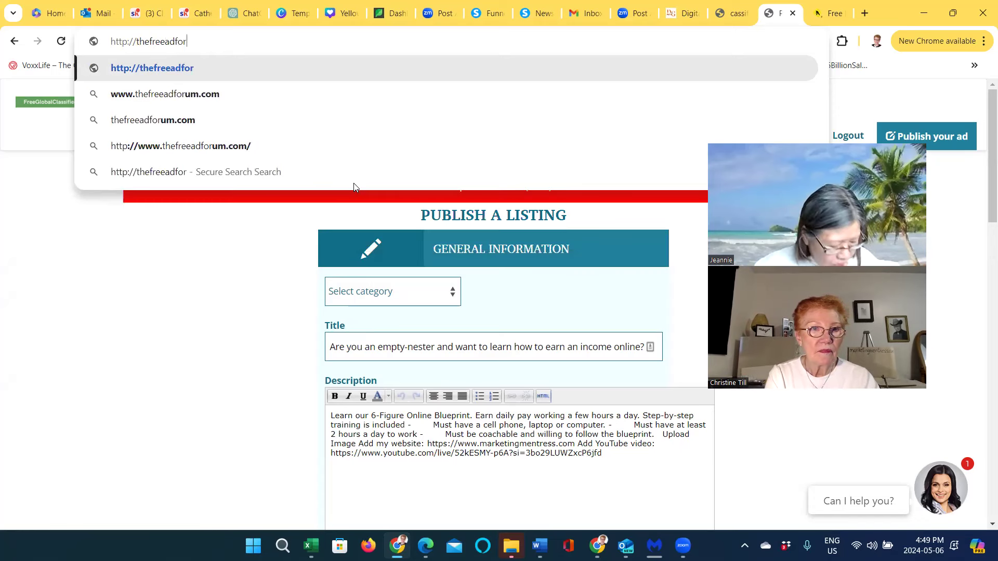
pyautogui.write('um.com')
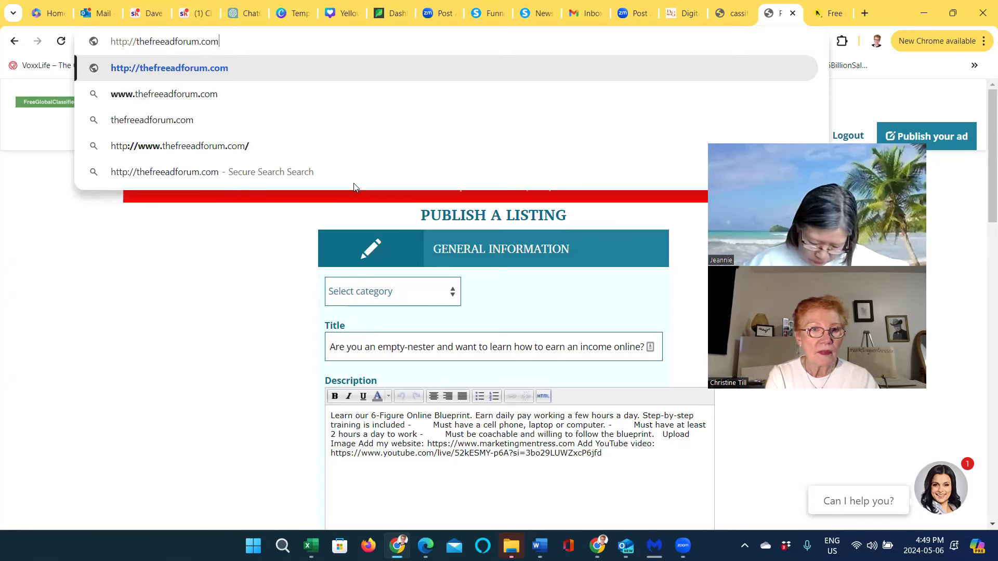
pyautogui.press('Return')
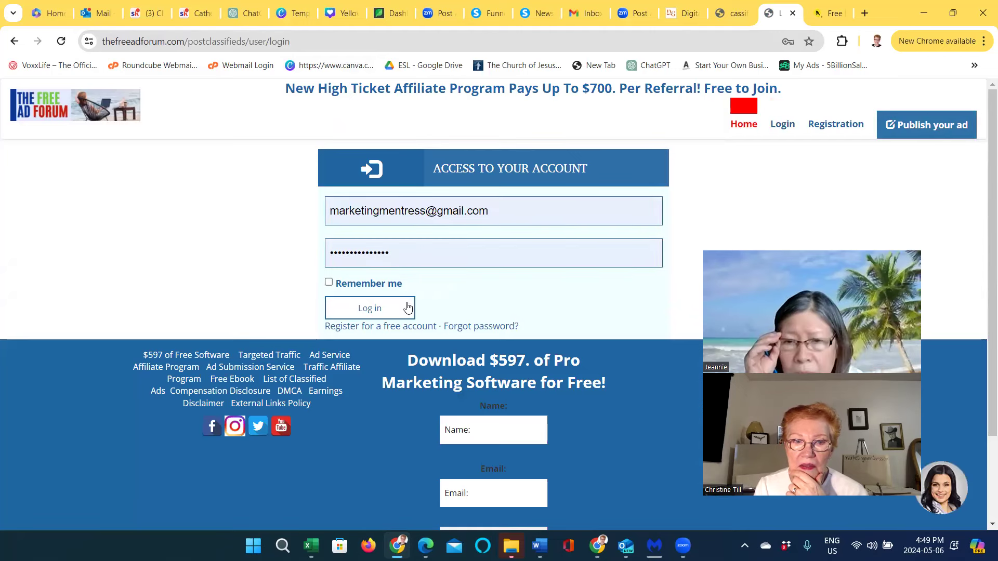
pyautogui.click(387, 310)
pyautogui.click(387, 309)
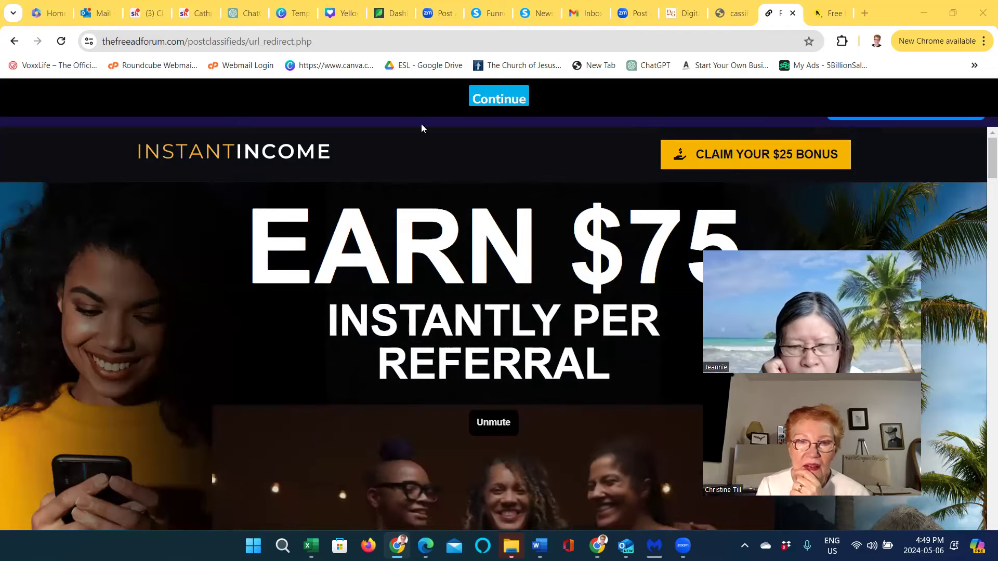
pyautogui.click(481, 109)
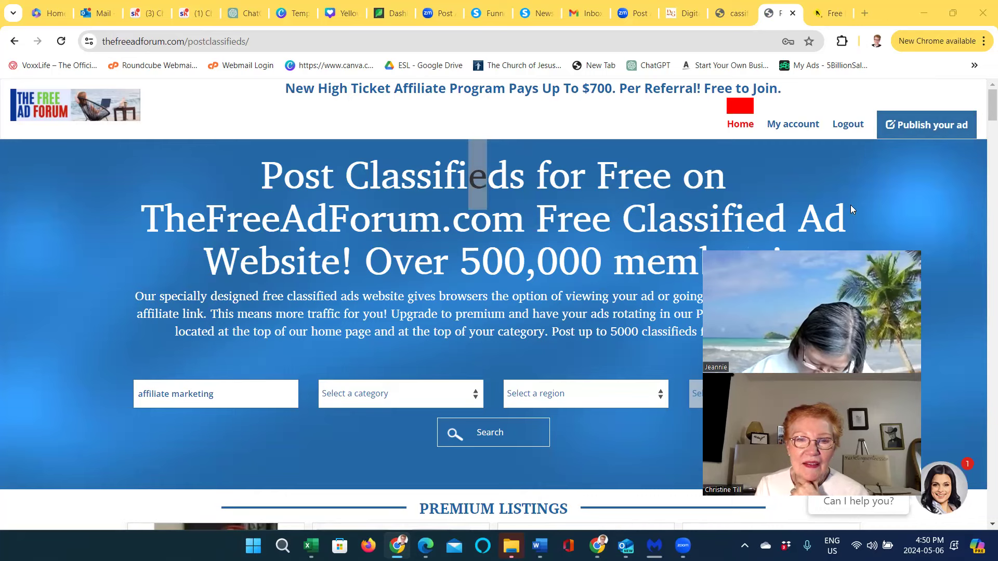
# Start a new free listing with category Business Opportunities and subcategory Work At Home
pyautogui.click(926, 127)
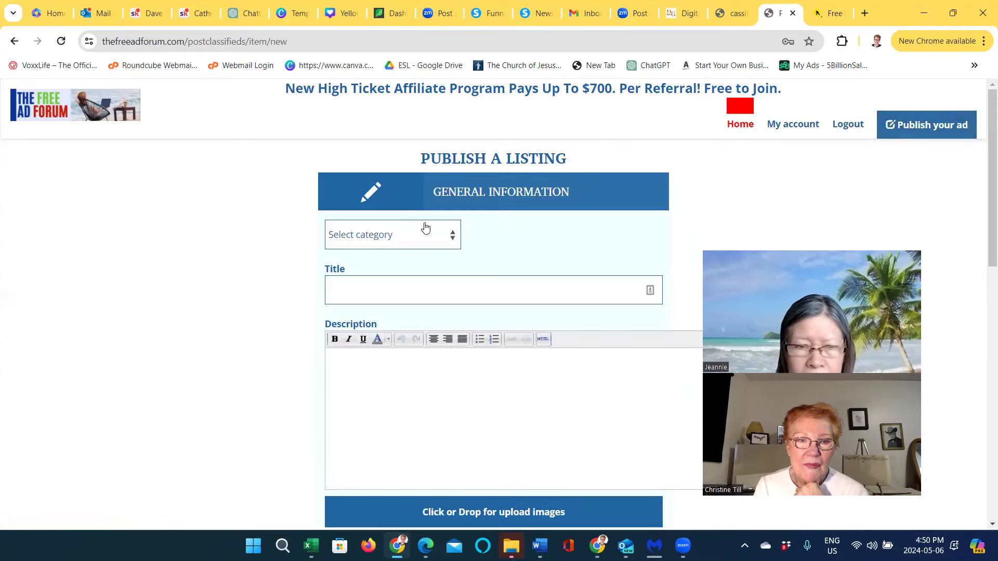
pyautogui.click(453, 241)
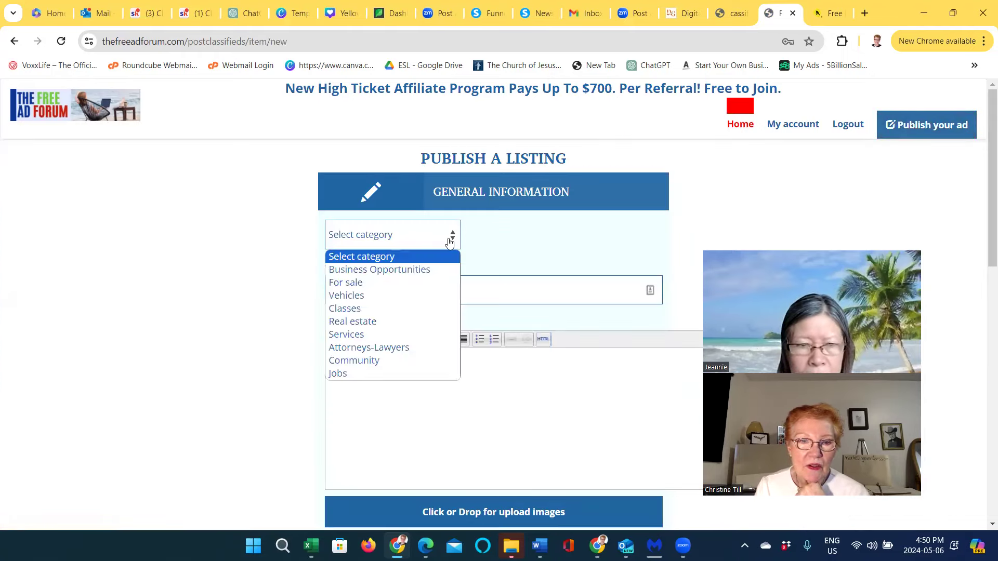
pyautogui.click(420, 270)
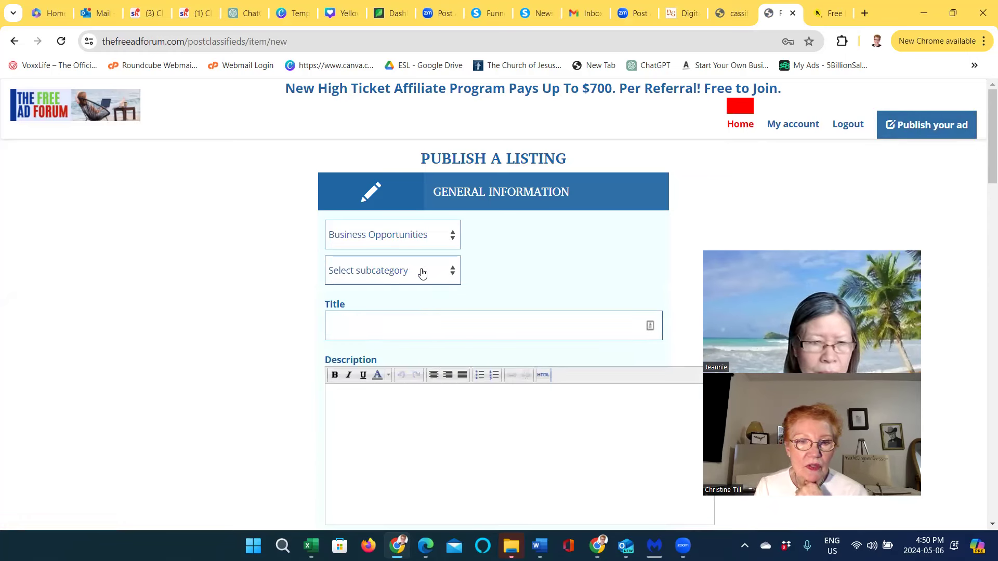
pyautogui.click(451, 278)
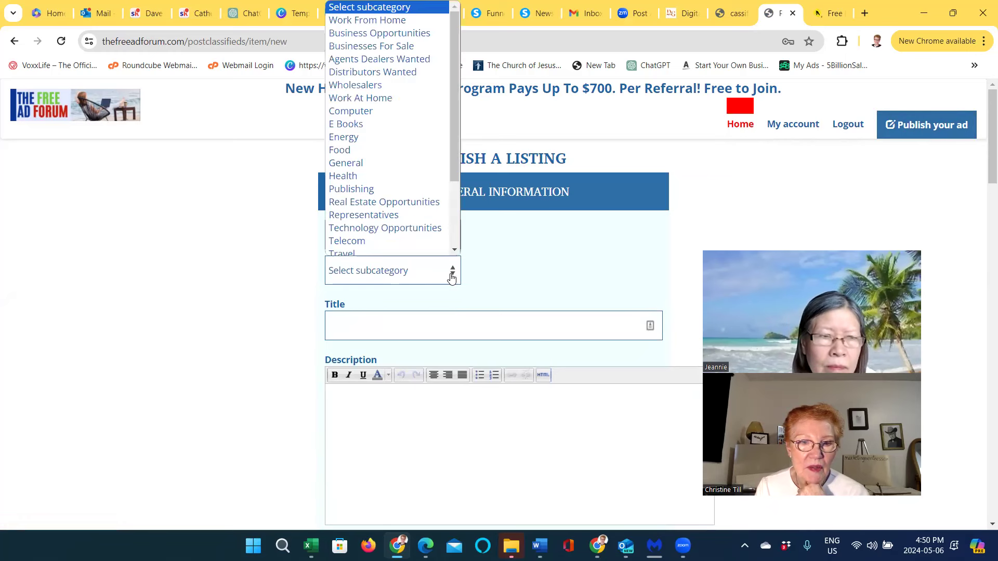
pyautogui.scroll(-4, 423, 237)
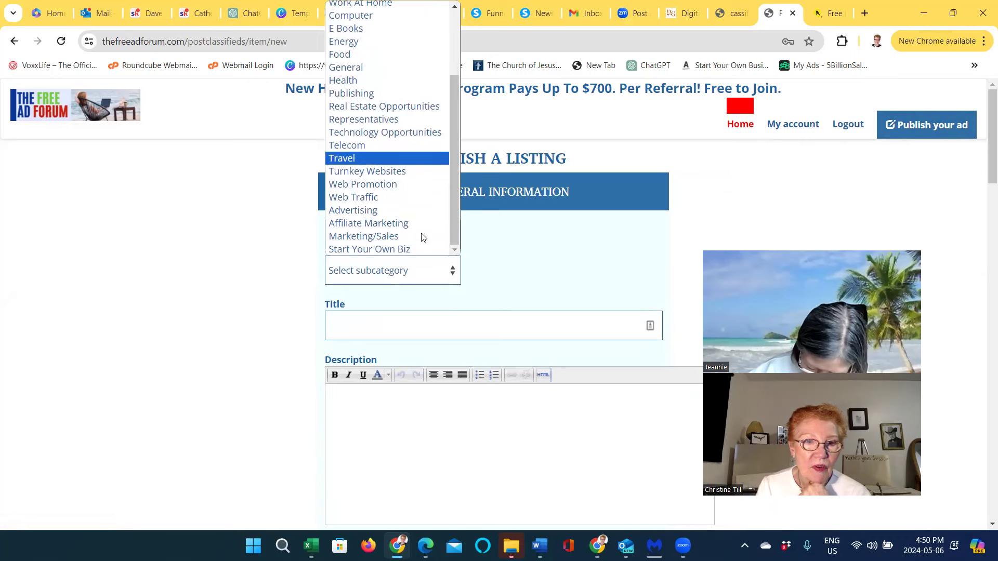
pyautogui.scroll(2, 423, 237)
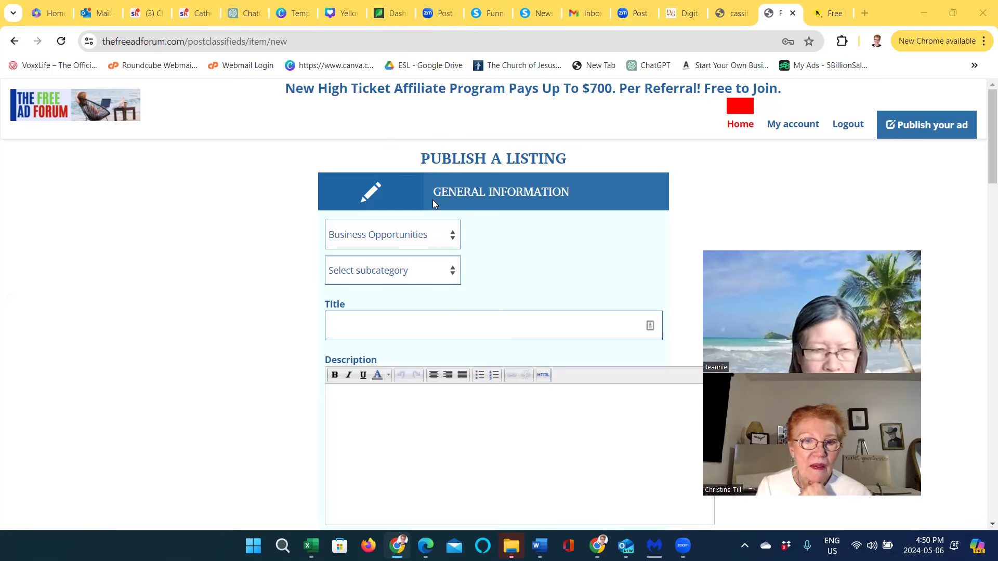
pyautogui.click(453, 271)
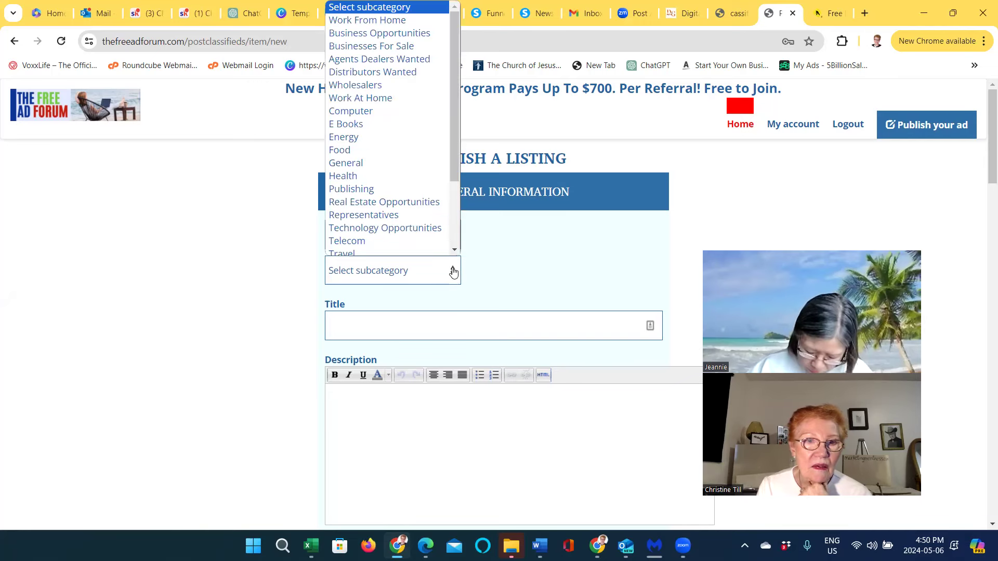
pyautogui.scroll(-1, 429, 230)
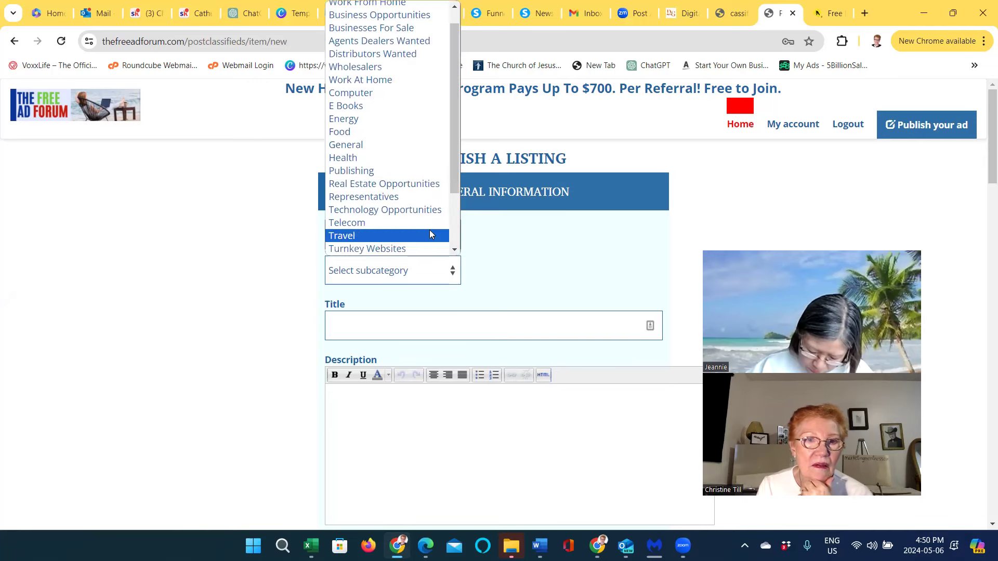
pyautogui.click(377, 83)
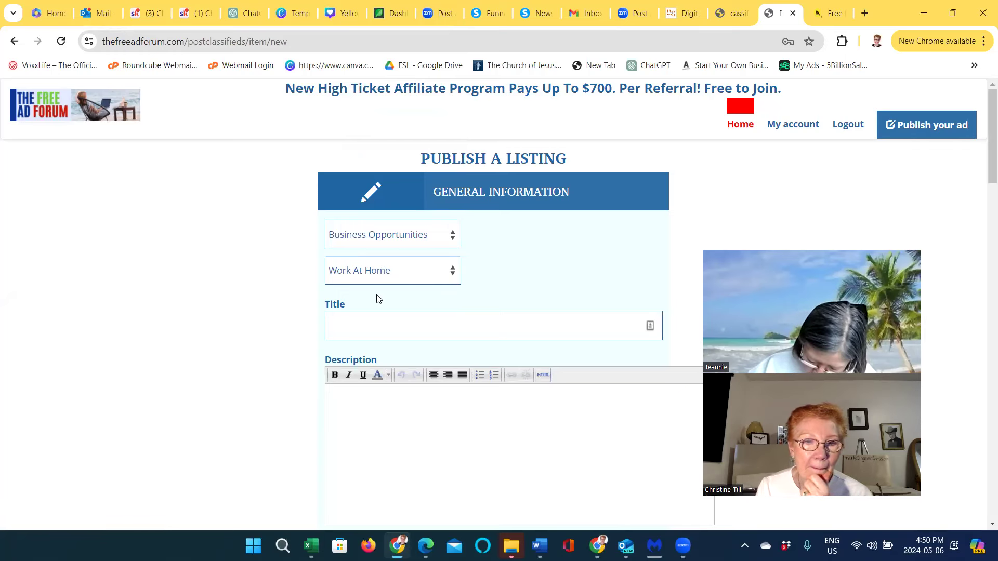
pyautogui.click(336, 326)
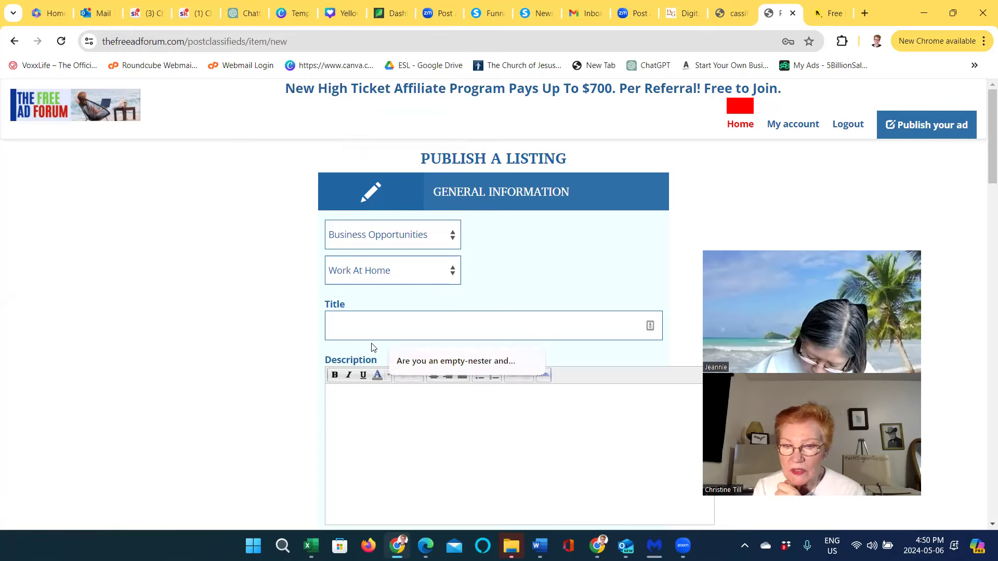
# Copy the empty-nester headline question from the Word ad copy, then minimize Word
pyautogui.moveTo(540, 545)
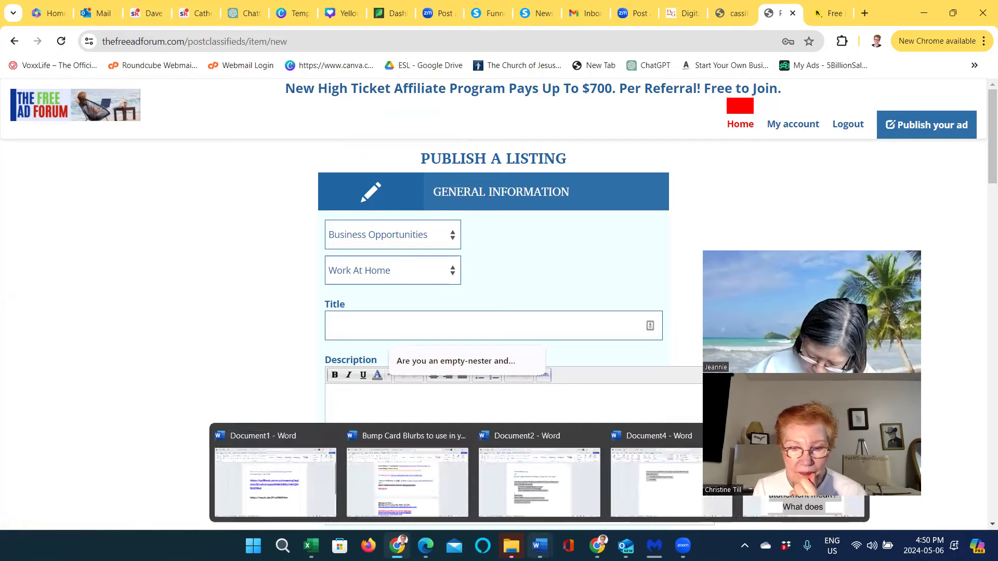
pyautogui.click(547, 514)
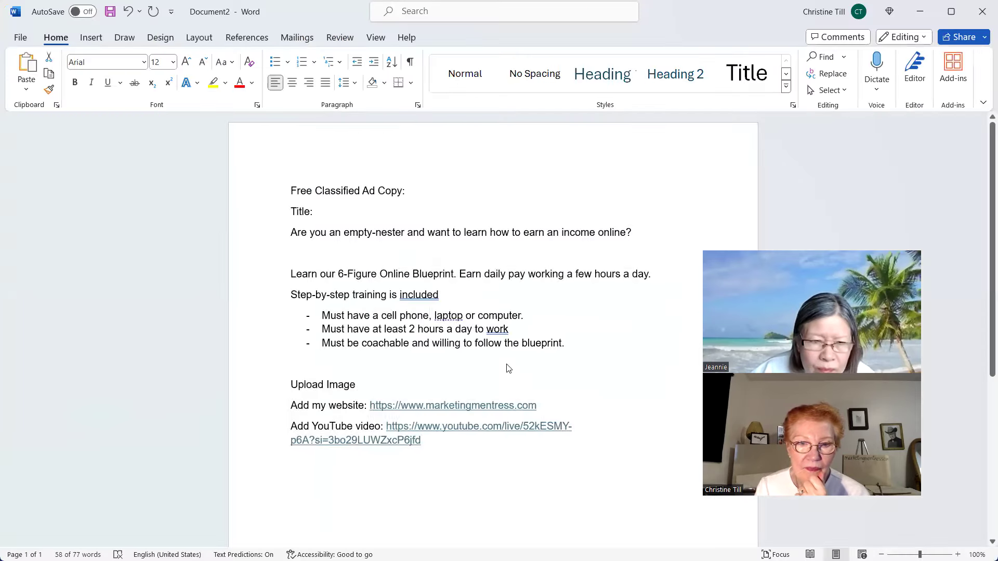
pyautogui.moveTo(304, 234); pyautogui.dragTo(625, 238)
pyautogui.rightClick(556, 238)
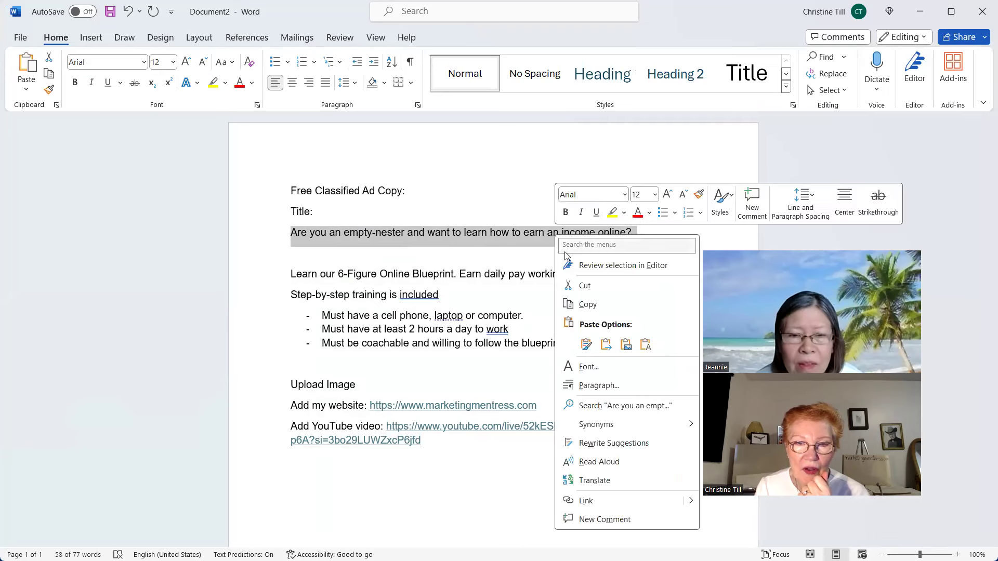
pyautogui.click(588, 306)
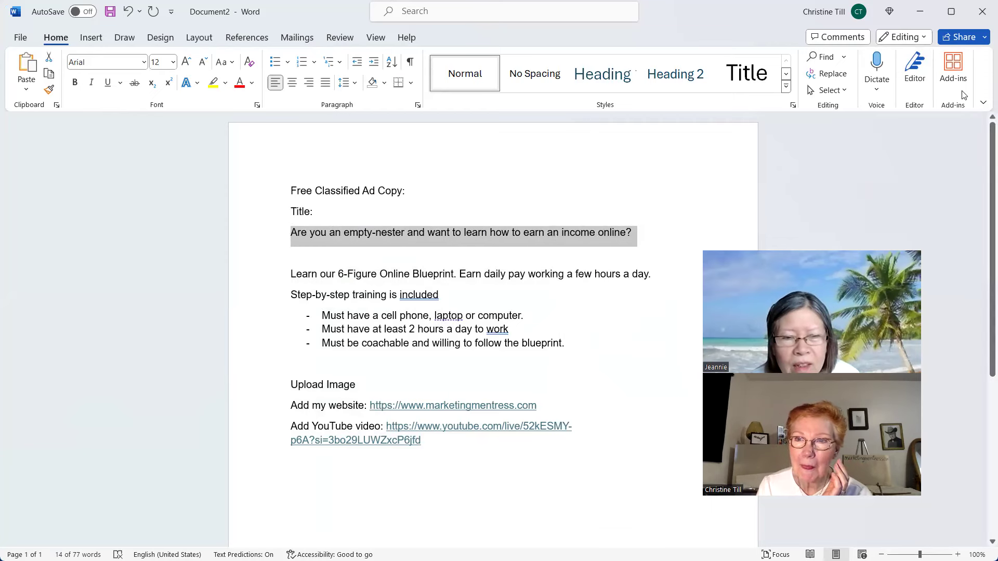
pyautogui.click(919, 12)
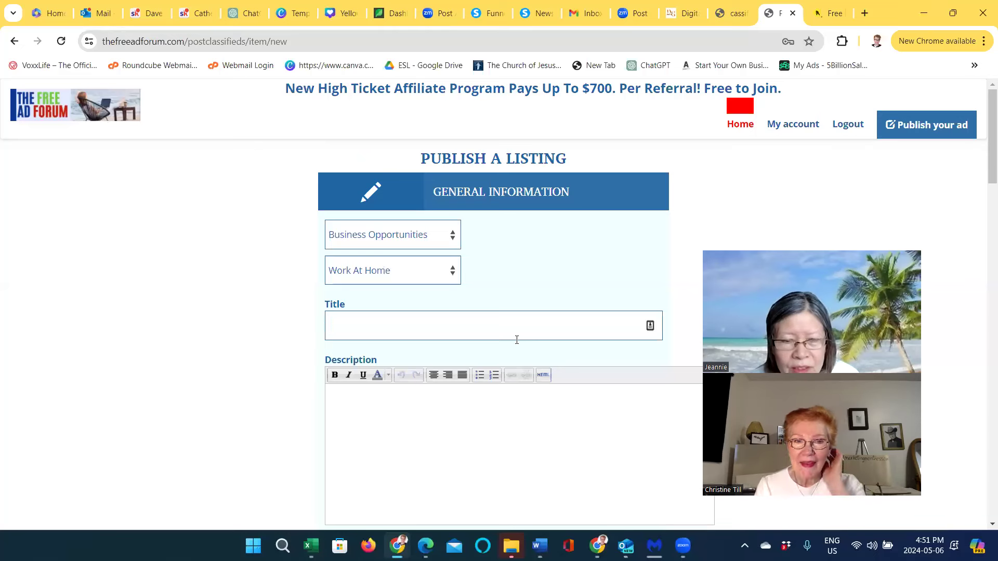
# Paste 'Are you an empty-nester and want to learn how to earn an income online?' into Title
pyautogui.click(335, 332)
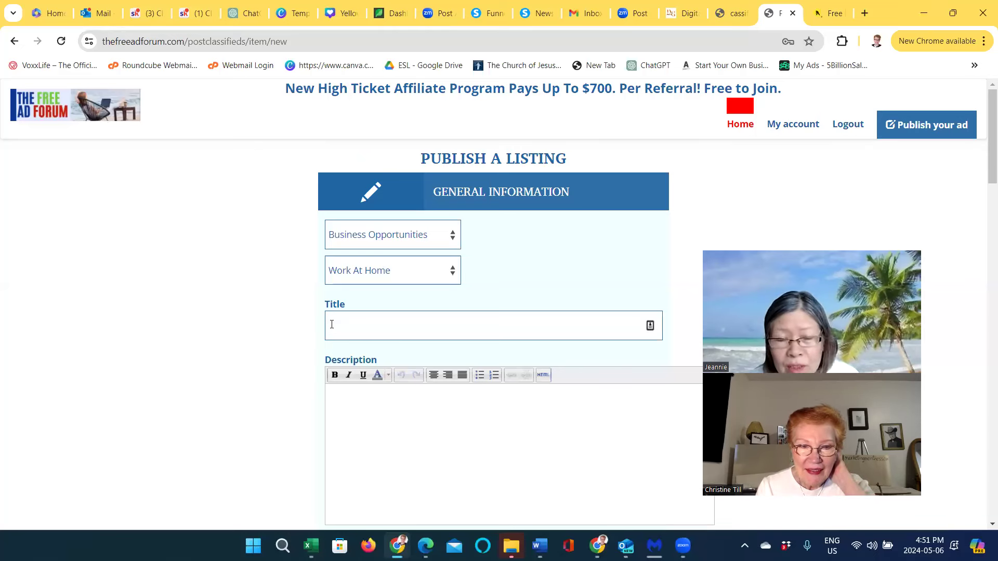
pyautogui.rightClick(331, 324)
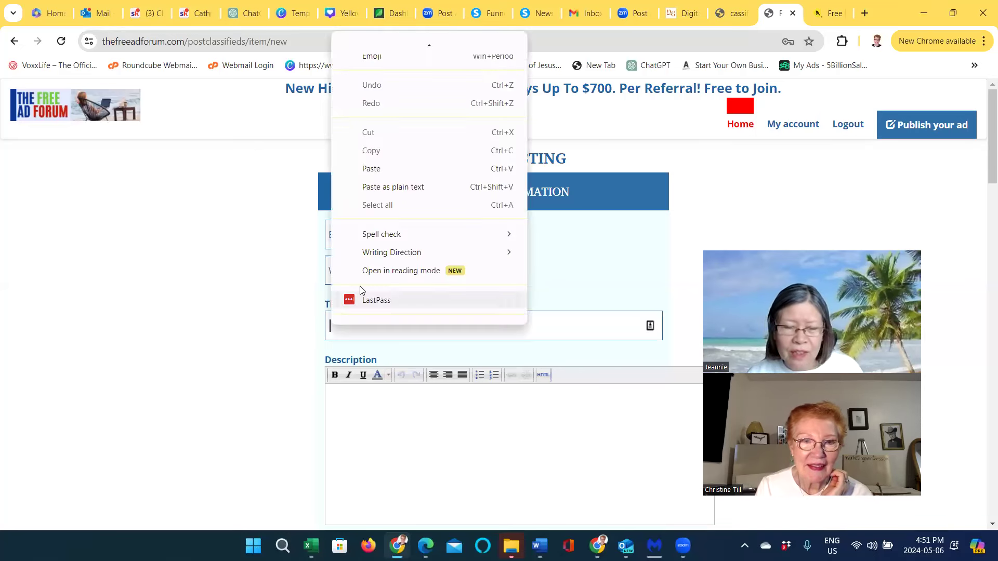
pyautogui.click(366, 171)
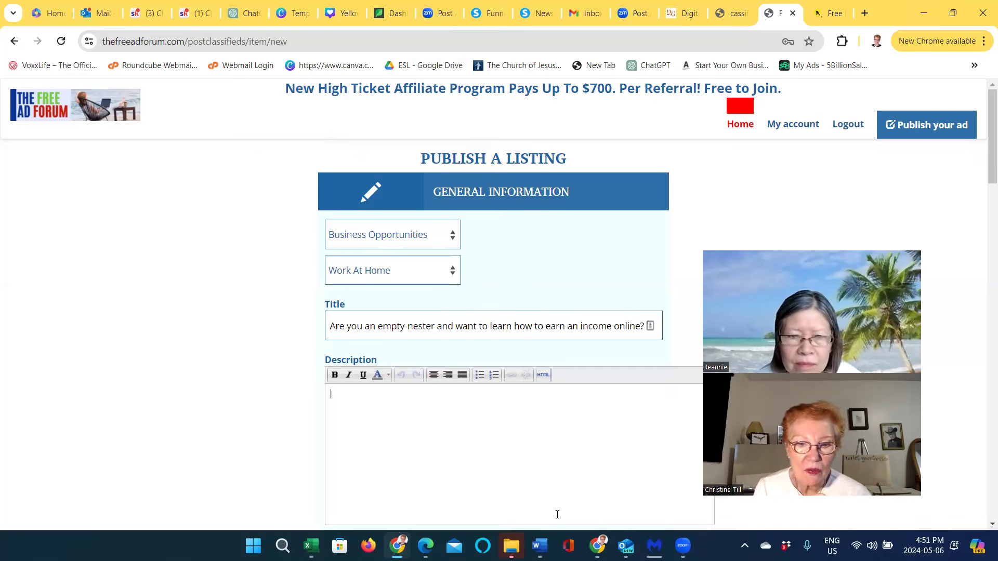
# Copy the Word ad body from the 6-Figure Online Blueprint line through the YouTube link
pyautogui.moveTo(540, 546)
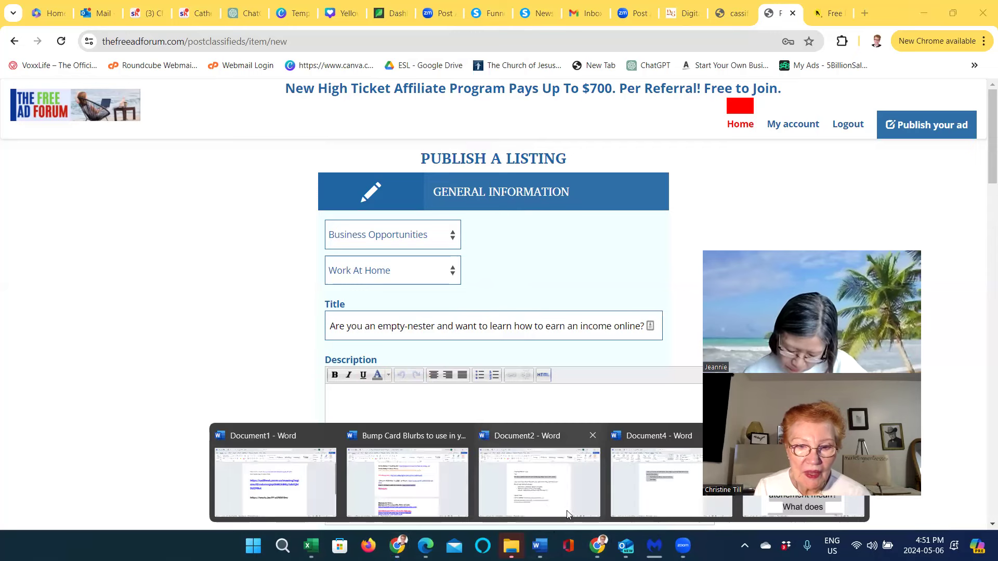
pyautogui.click(543, 509)
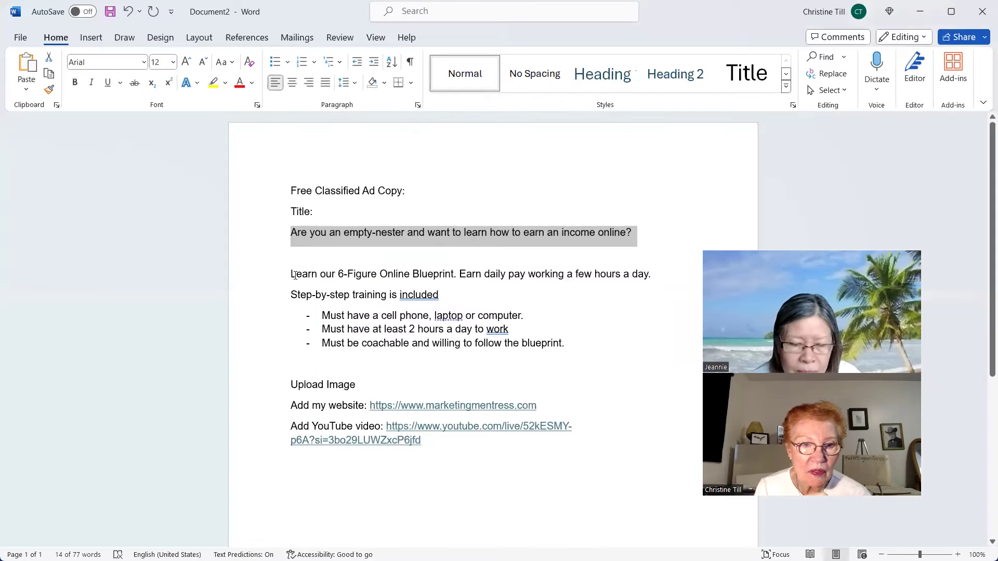
pyautogui.moveTo(288, 271); pyautogui.dragTo(469, 445)
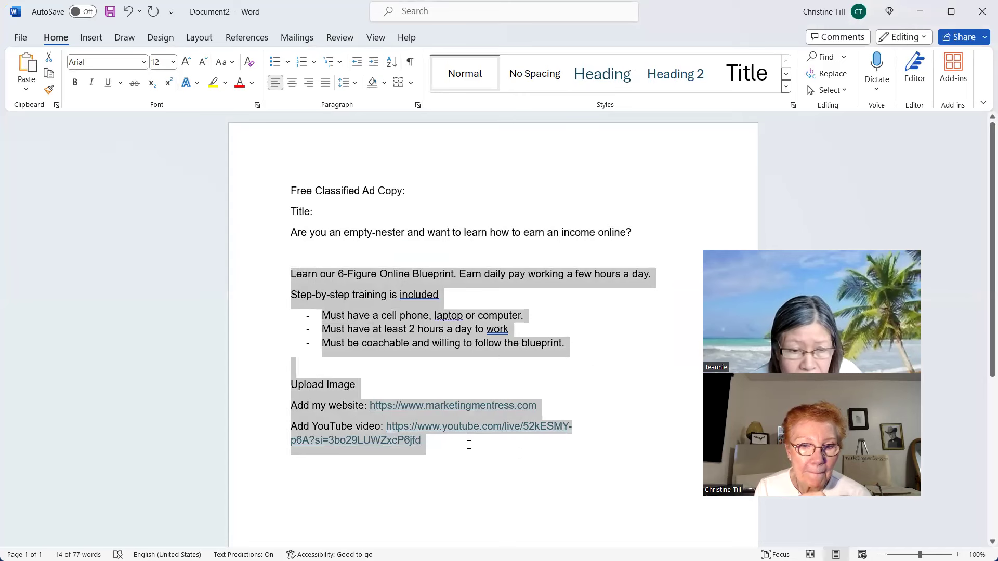
pyautogui.rightClick(391, 425)
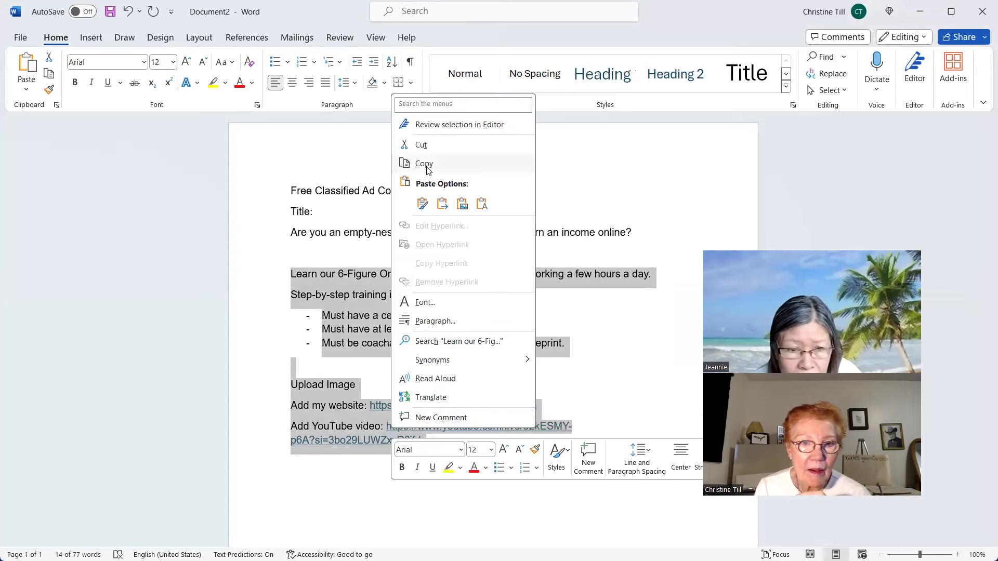
pyautogui.click(424, 165)
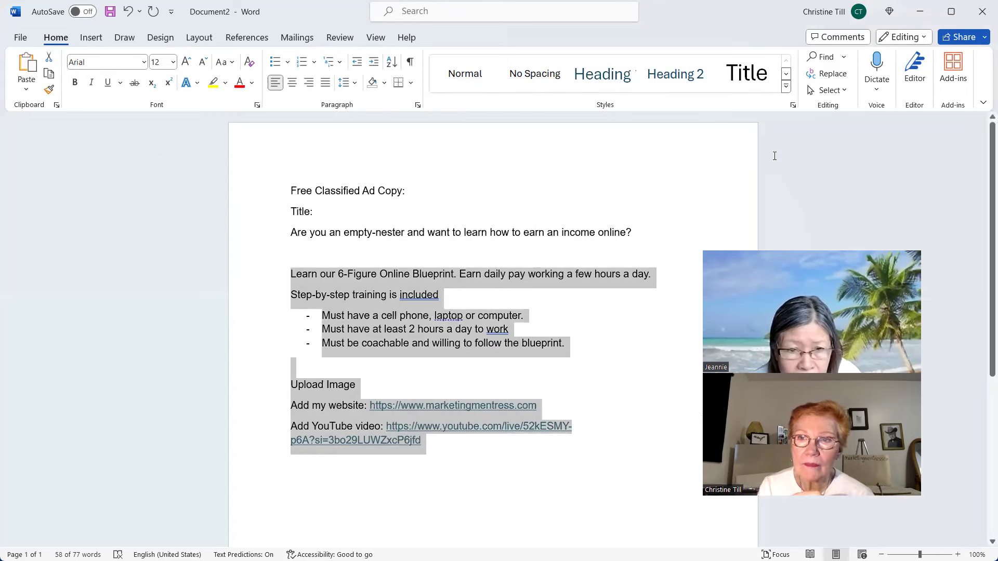
pyautogui.click(924, 14)
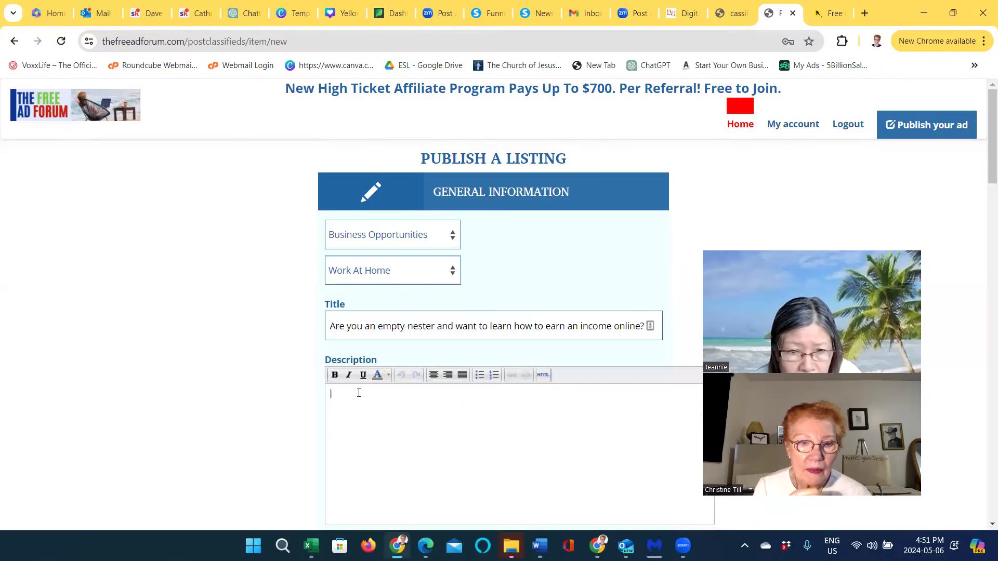
# Paste the copied ad body with its website and YouTube links into Description
pyautogui.rightClick(333, 399)
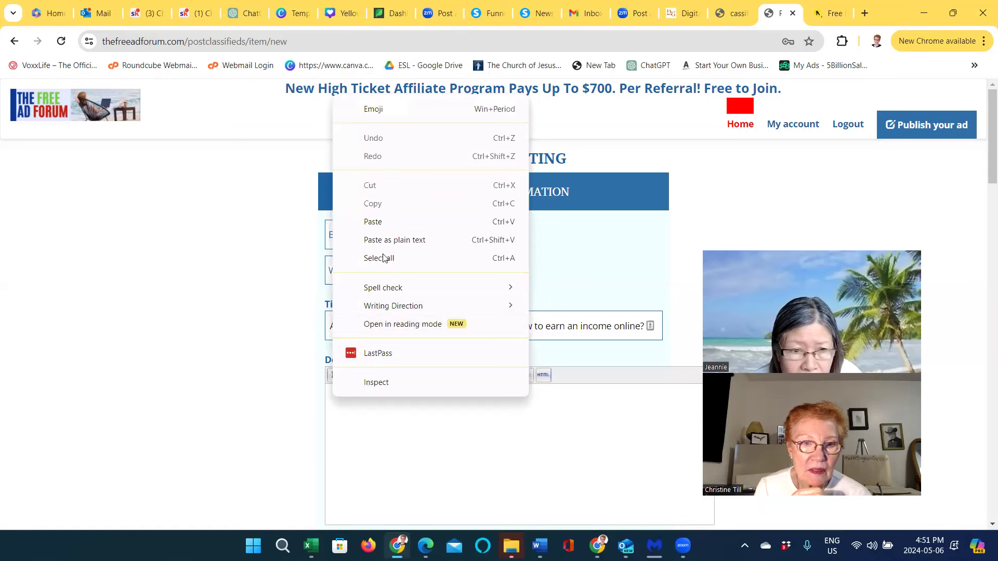
pyautogui.click(373, 222)
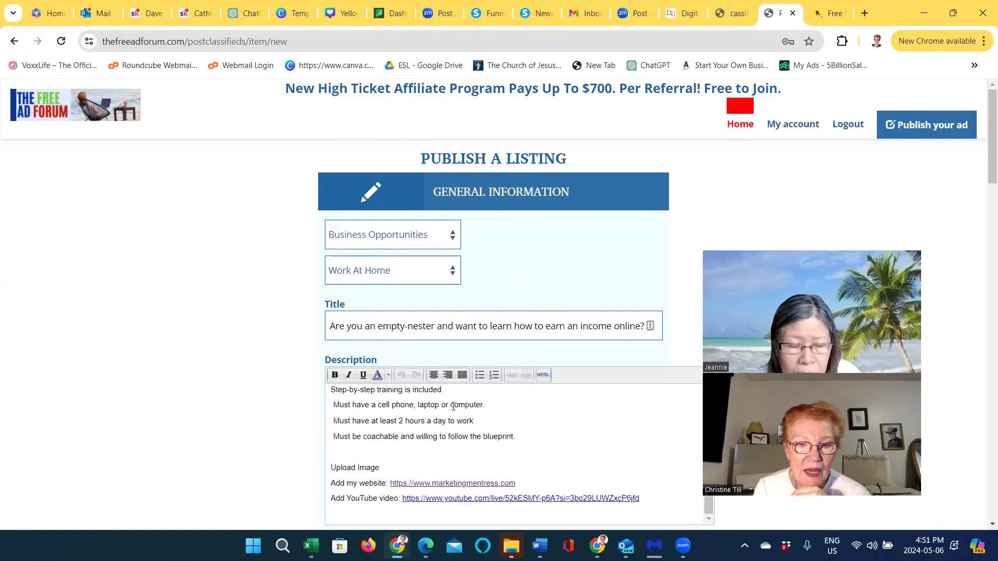
pyautogui.scroll(-3, 467, 422)
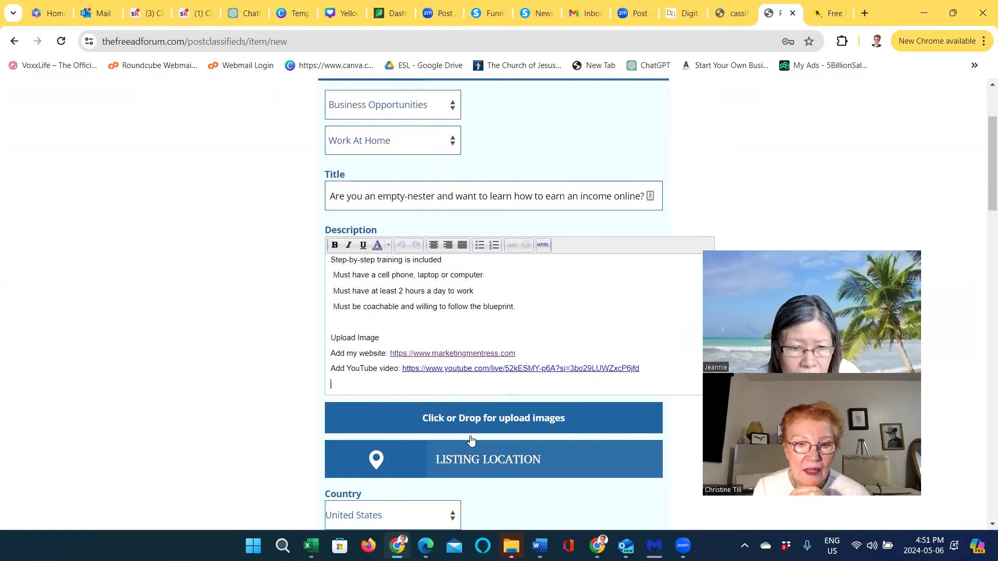
# Upload the Bold Modern Earn Money Tips thumbnail image to the listing
pyautogui.click(473, 421)
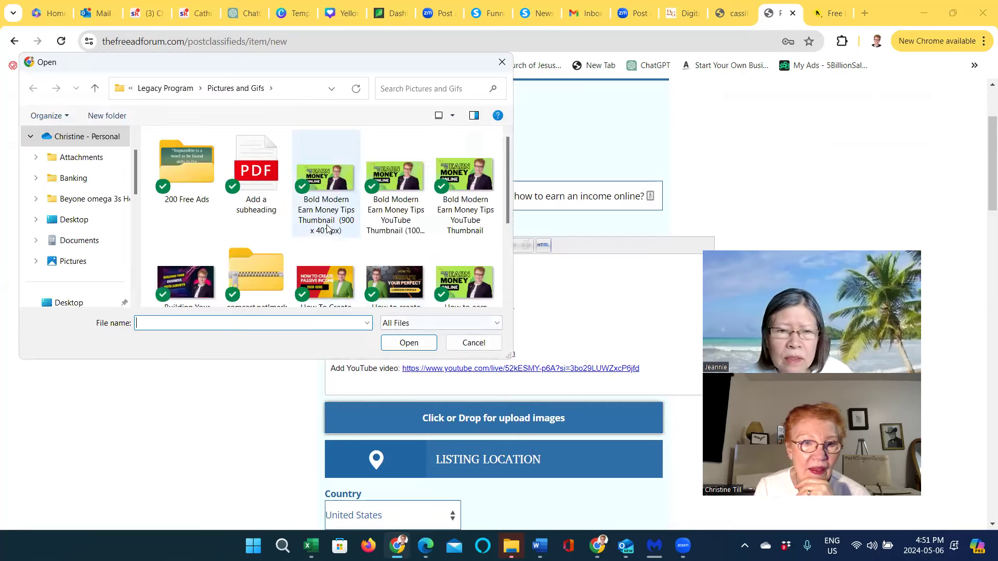
pyautogui.click(325, 220)
pyautogui.click(409, 345)
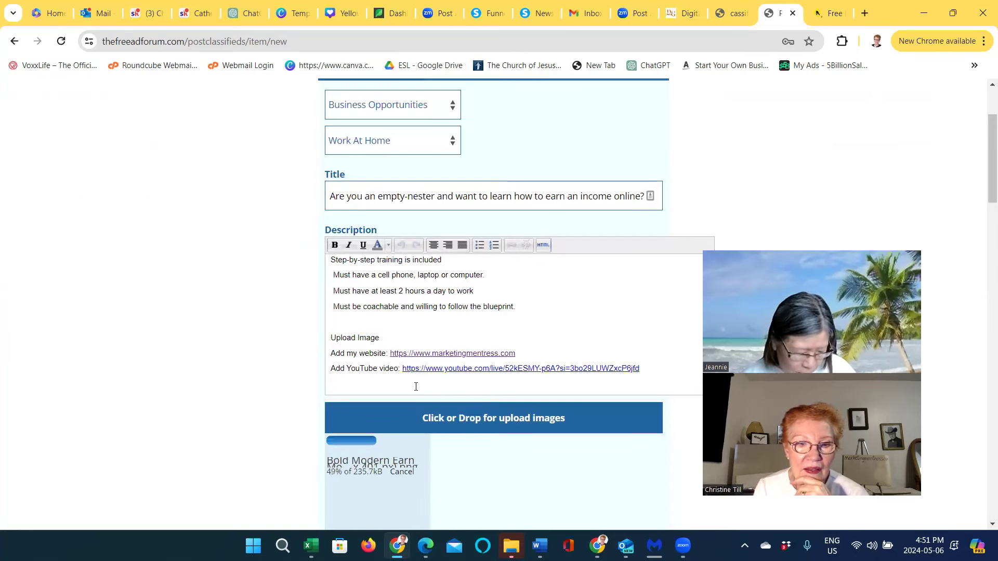
pyautogui.scroll(-6, 436, 424)
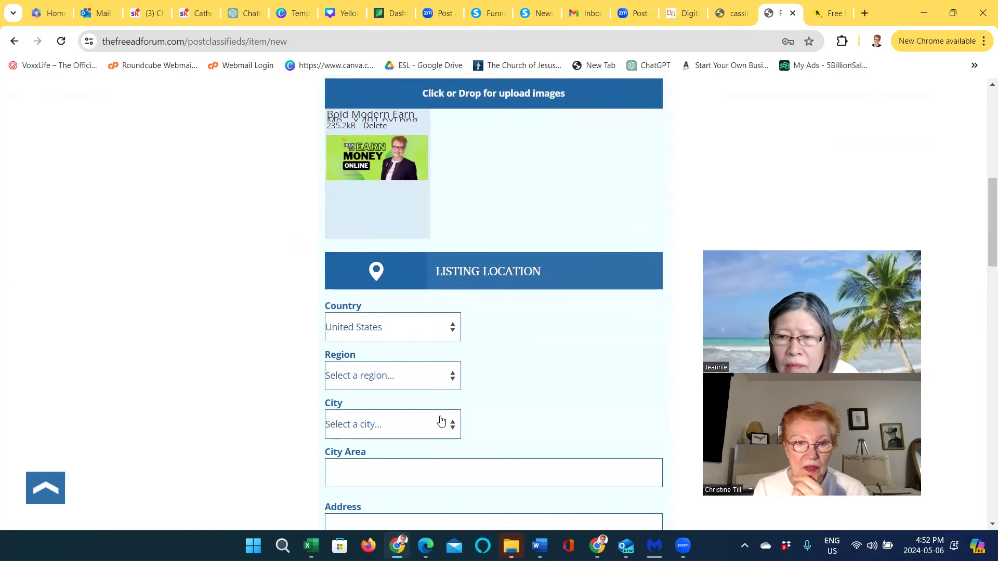
# Set the listing location to Canada, Alberta, Calgary
pyautogui.click(450, 331)
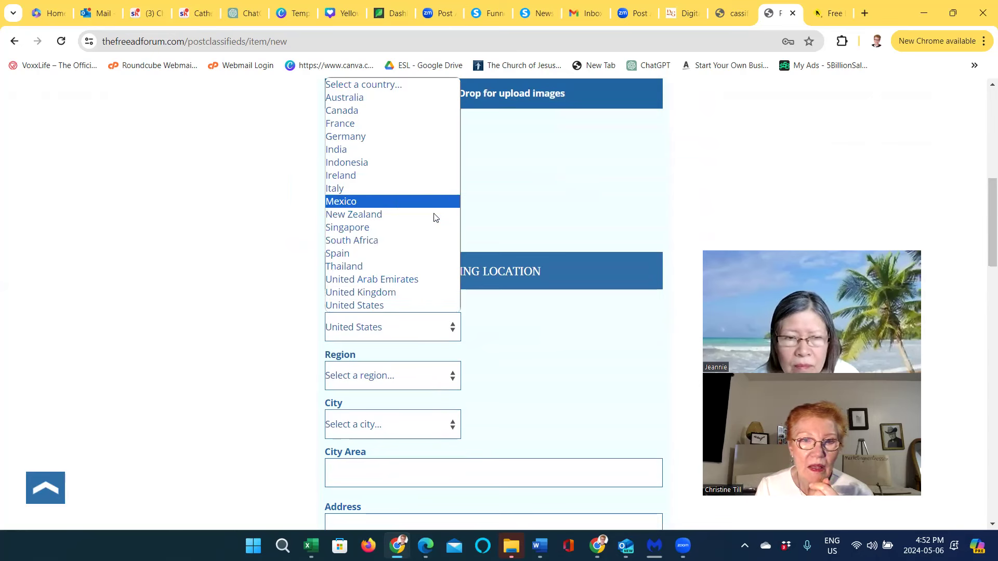
pyautogui.click(437, 371)
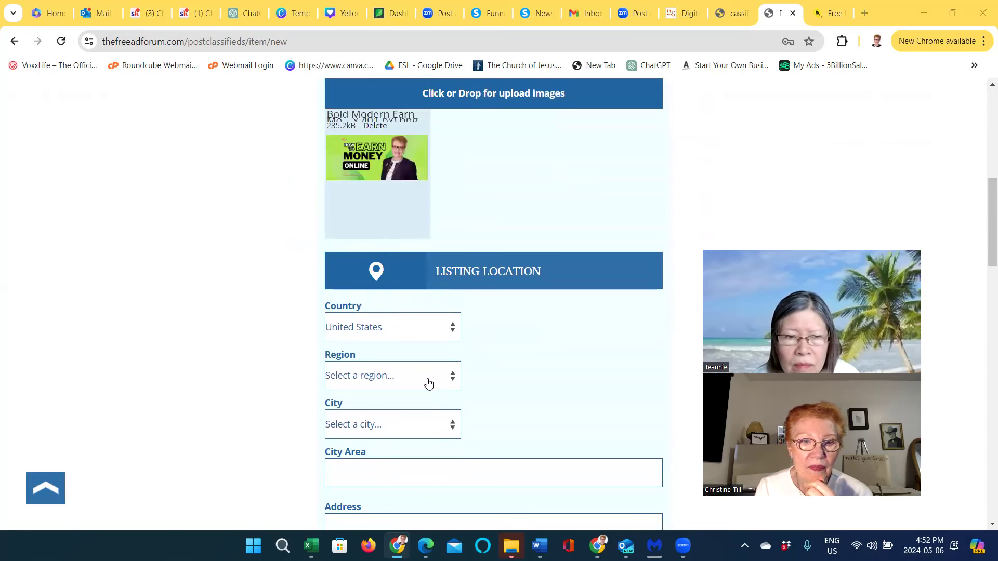
pyautogui.click(451, 382)
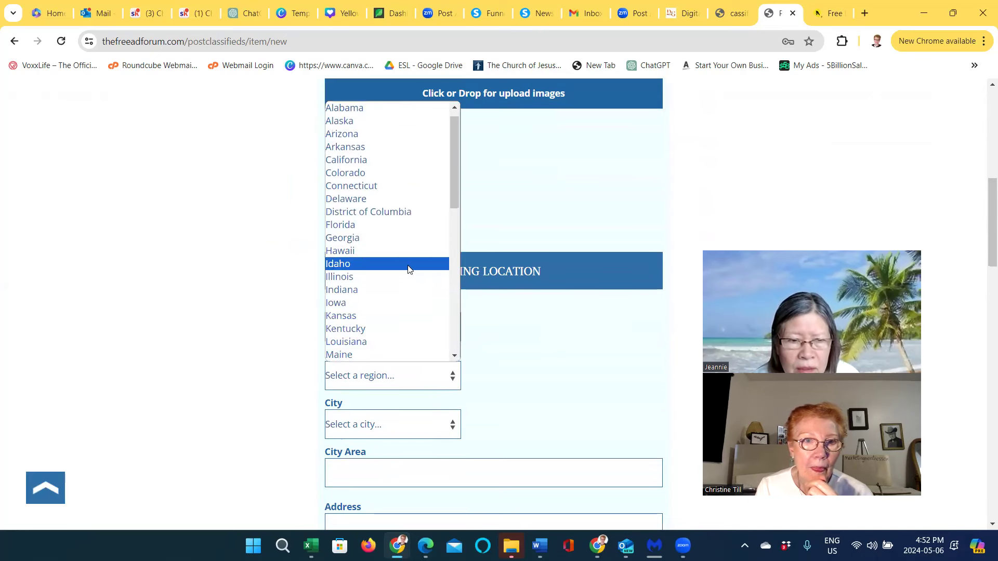
pyautogui.click(312, 301)
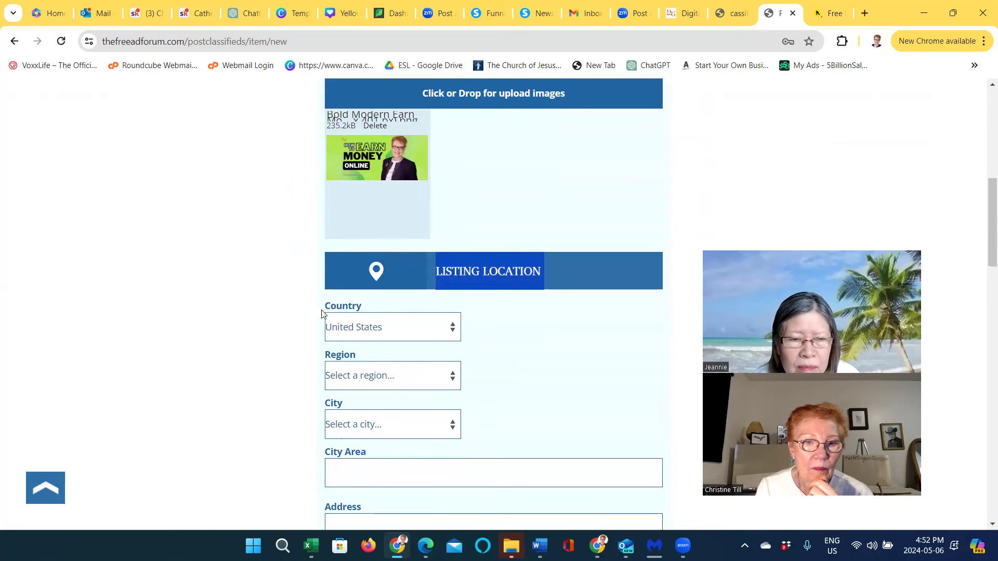
pyautogui.click(451, 331)
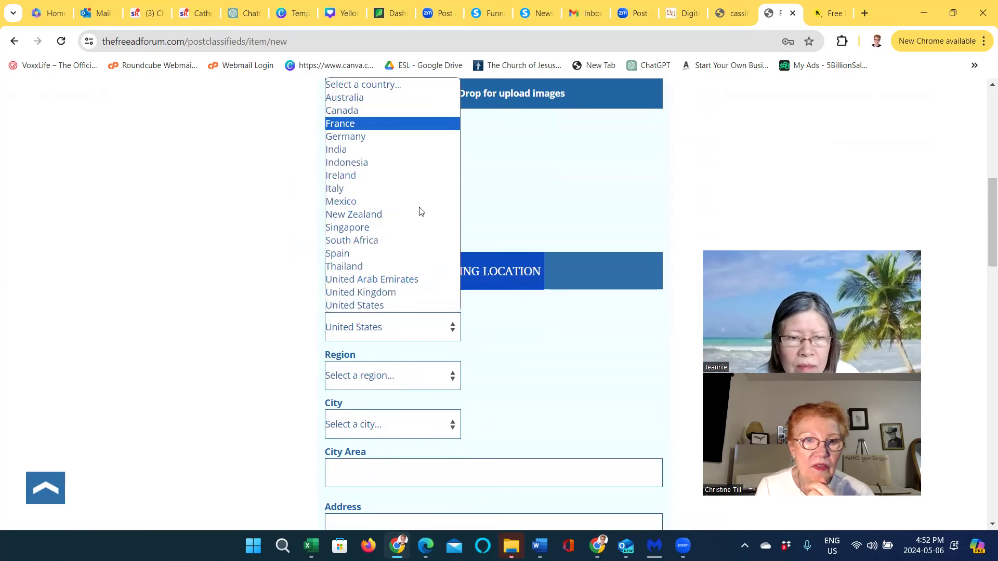
pyautogui.press('Up')
pyautogui.press('Return')
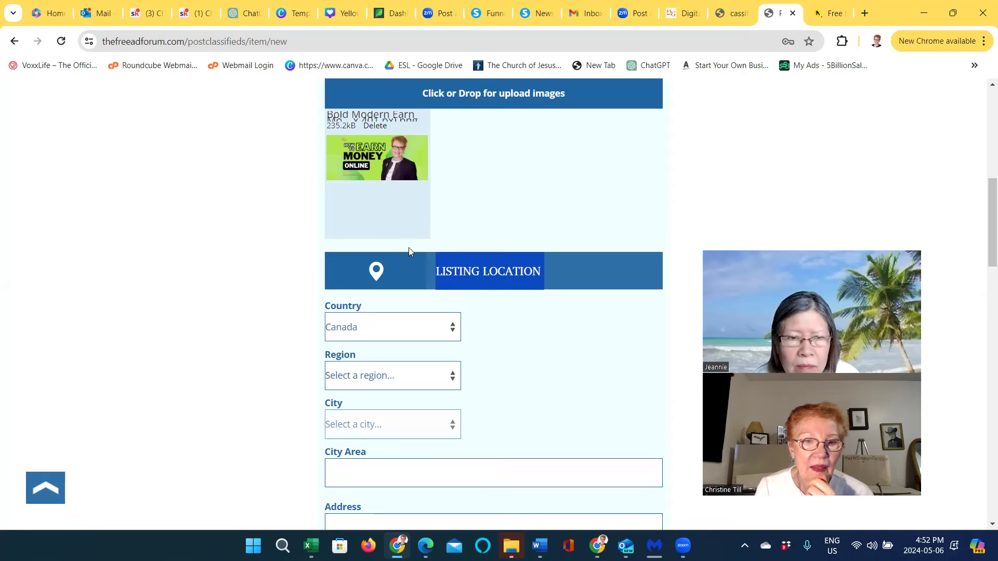
pyautogui.click(452, 377)
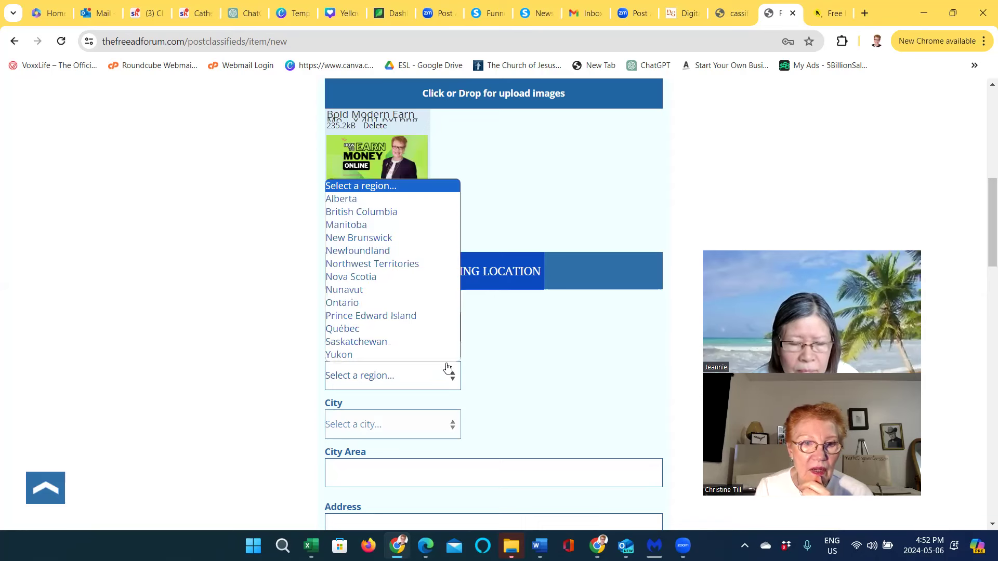
pyautogui.click(377, 205)
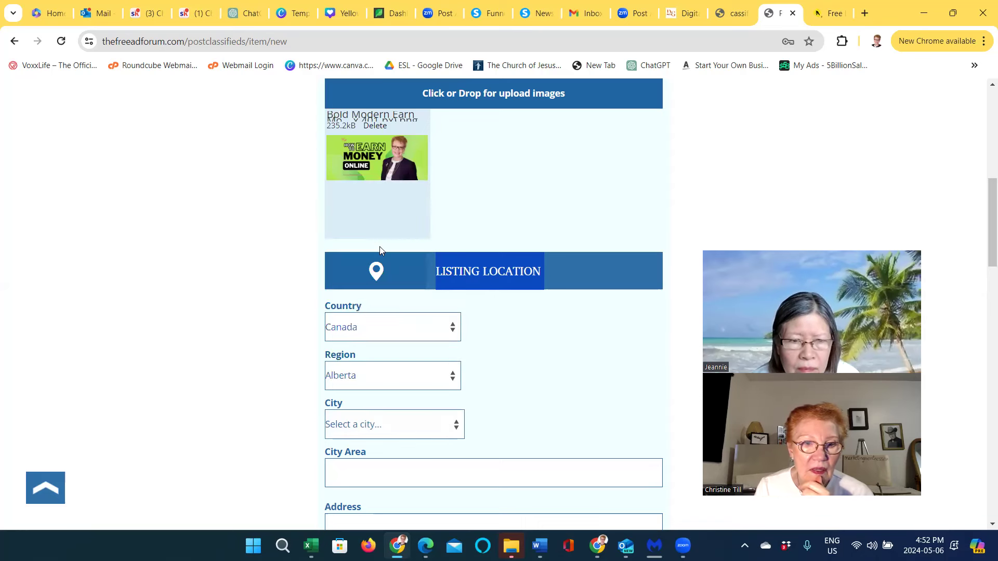
pyautogui.click(458, 426)
pyautogui.scroll(-5, 435, 385)
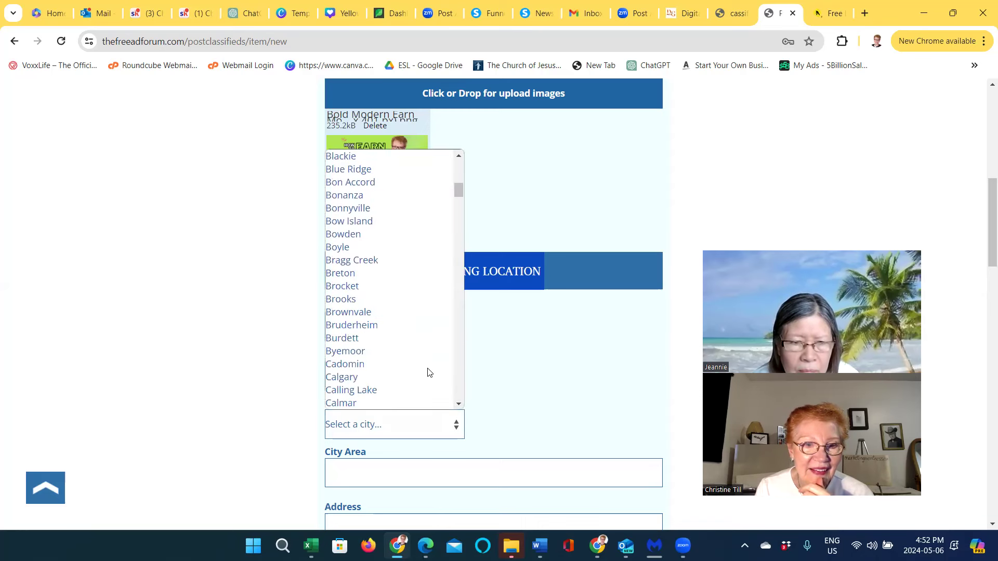
pyautogui.click(362, 377)
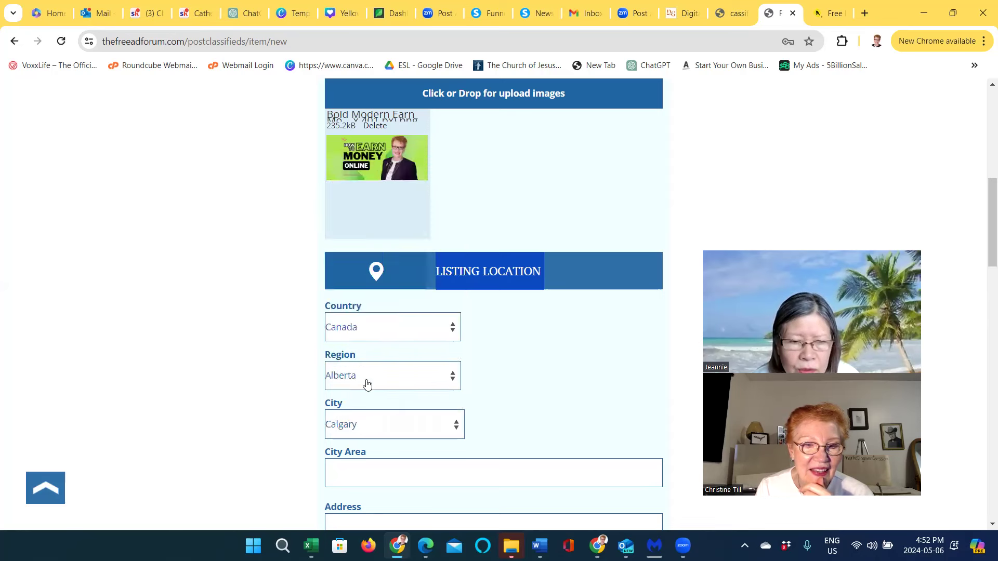
# Fill the city area with Calmar and the website with the saved address
pyautogui.click(372, 474)
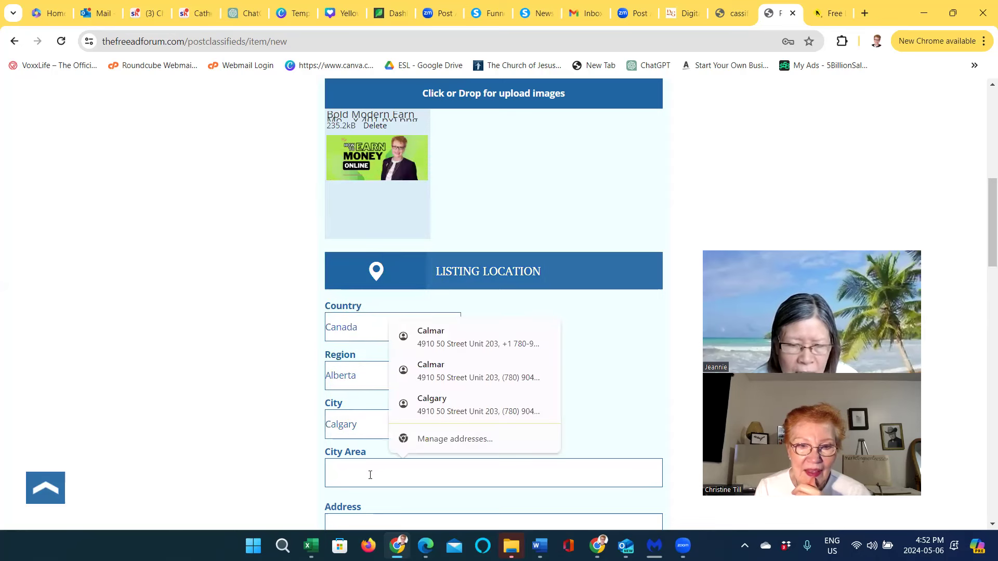
pyautogui.click(448, 344)
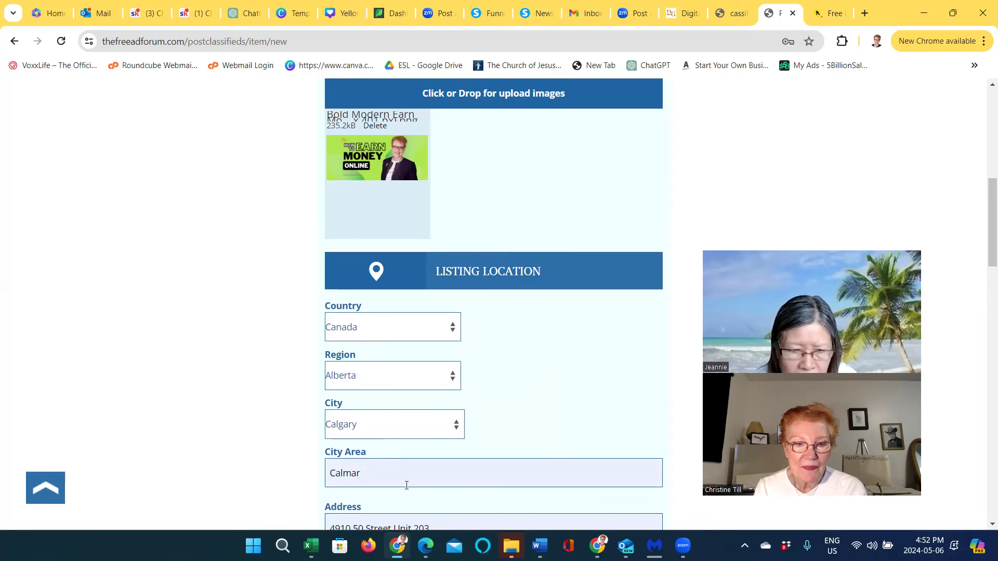
pyautogui.scroll(-3, 406, 486)
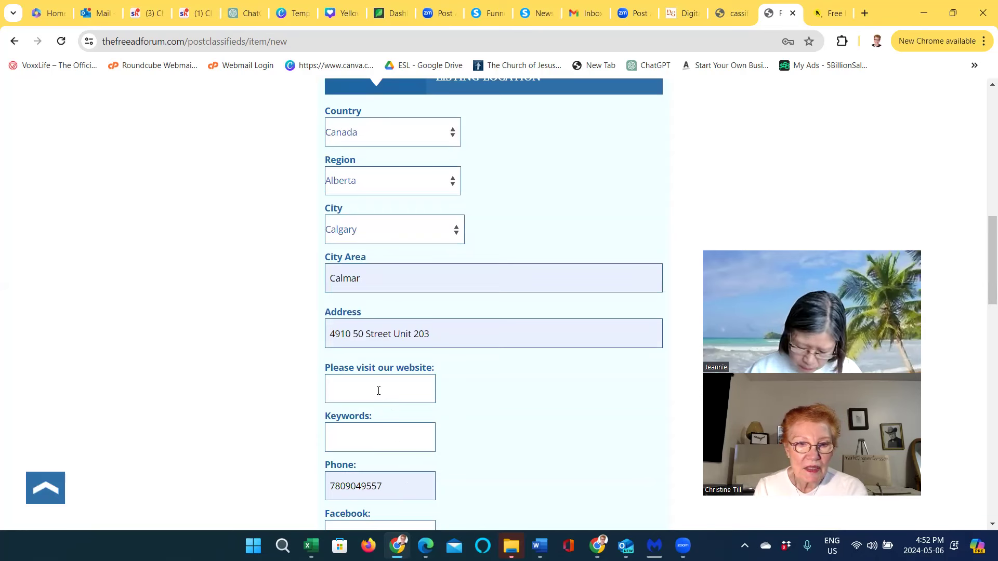
pyautogui.click(378, 391)
pyautogui.click(406, 425)
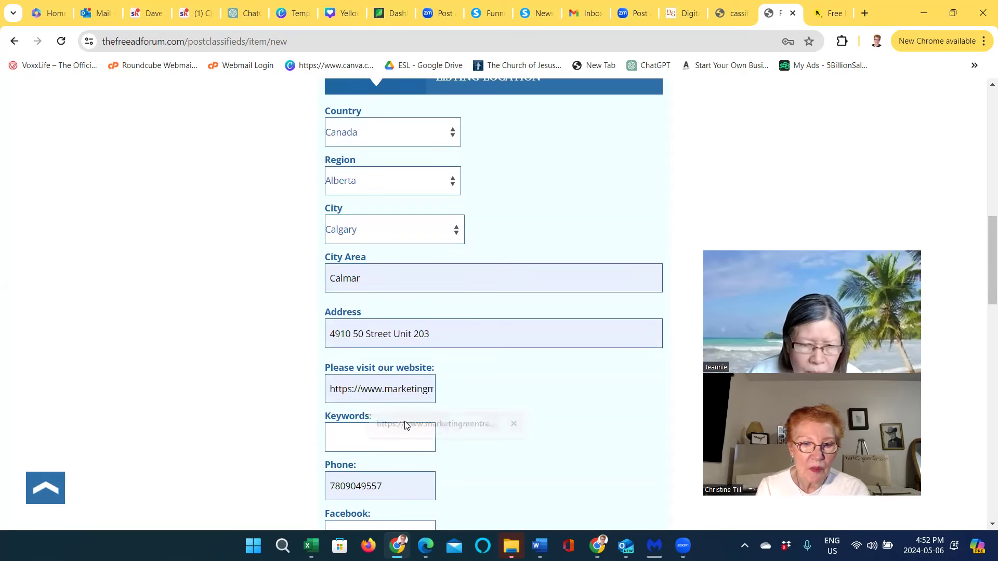
# Enter keywords 'digital, marketing, online, marketing, digital marketing' in the Keywords field
pyautogui.click(356, 436)
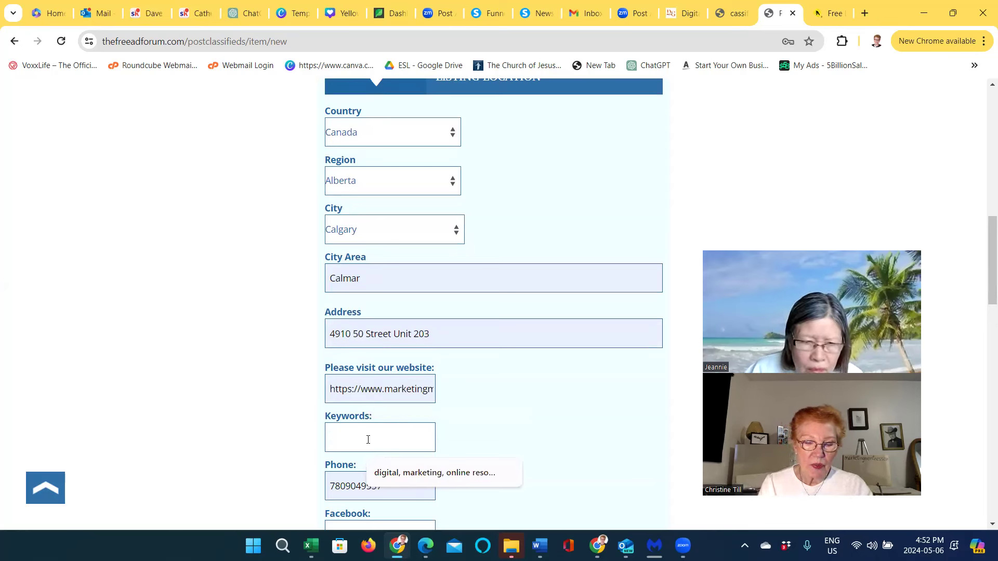
pyautogui.write('digita')
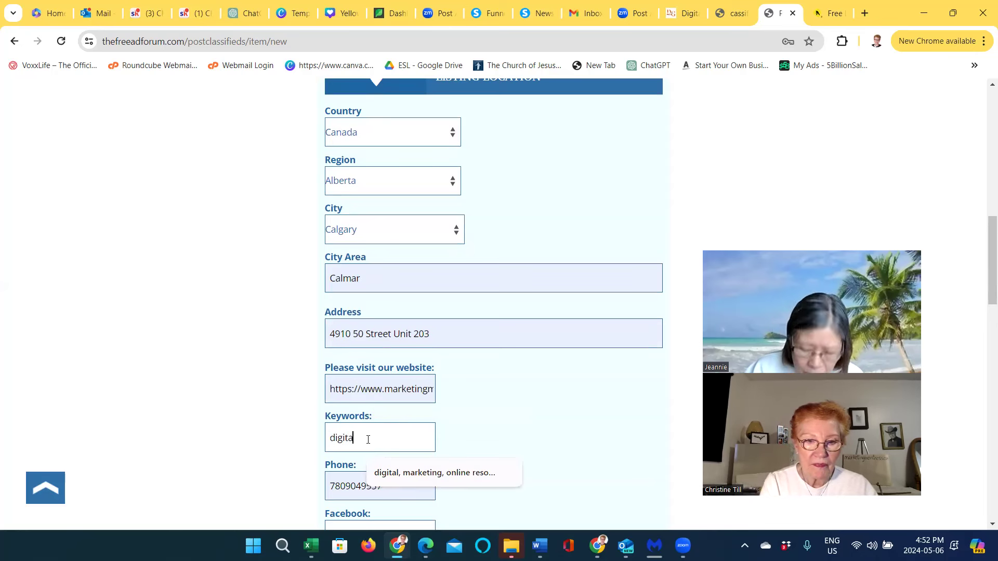
pyautogui.write('l, ma')
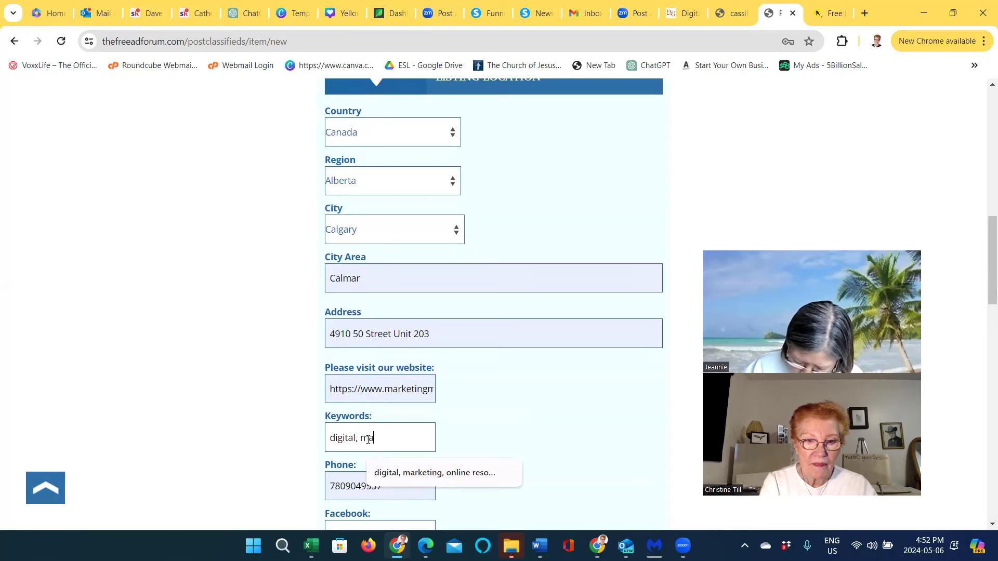
pyautogui.write('rketing, online')
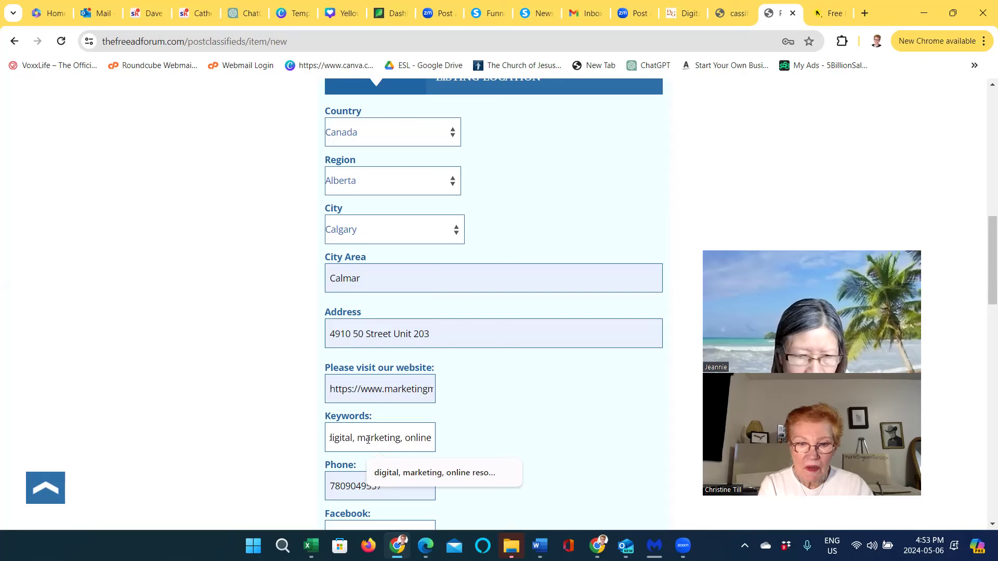
pyautogui.click(470, 472)
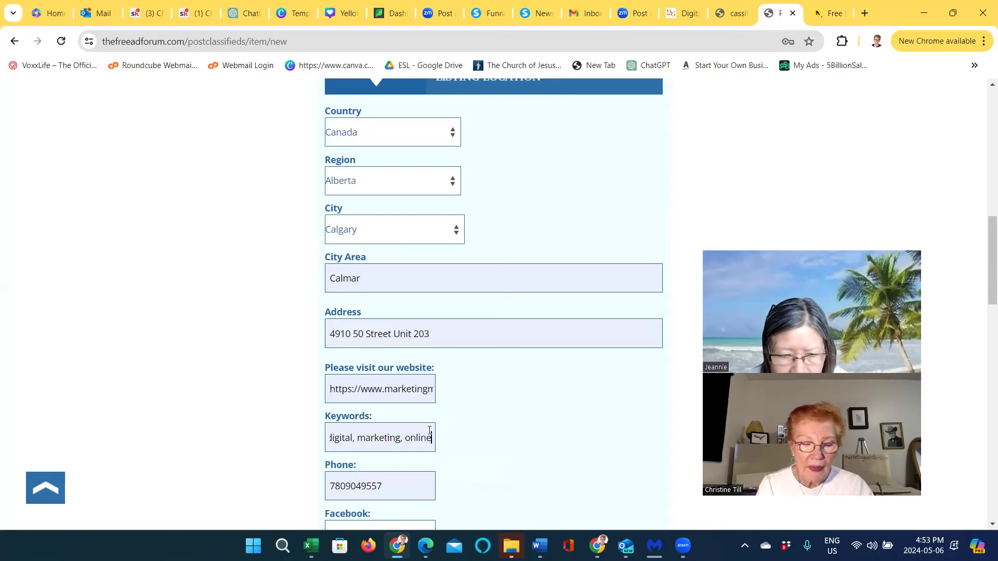
pyautogui.write('marketin')
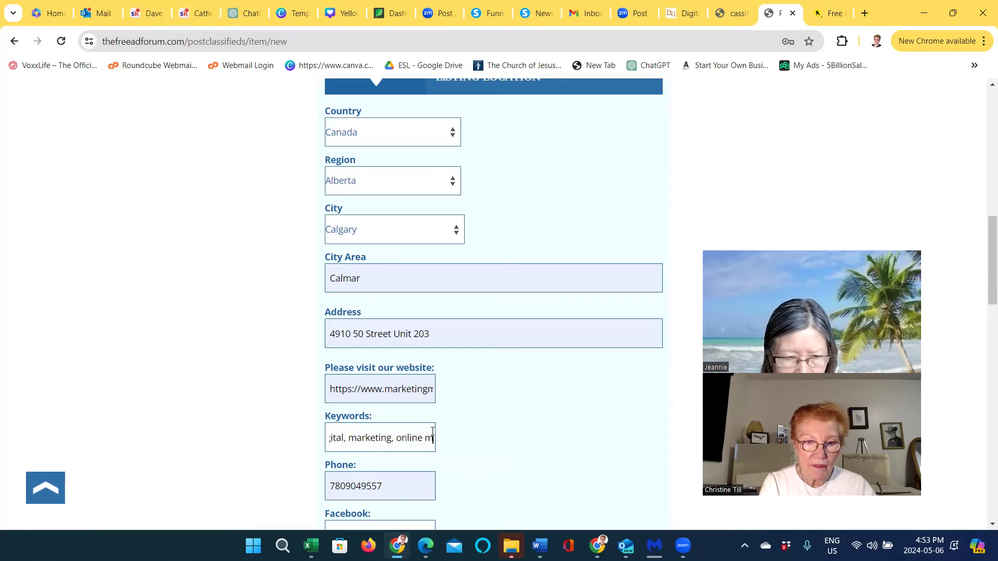
pyautogui.write('g, ')
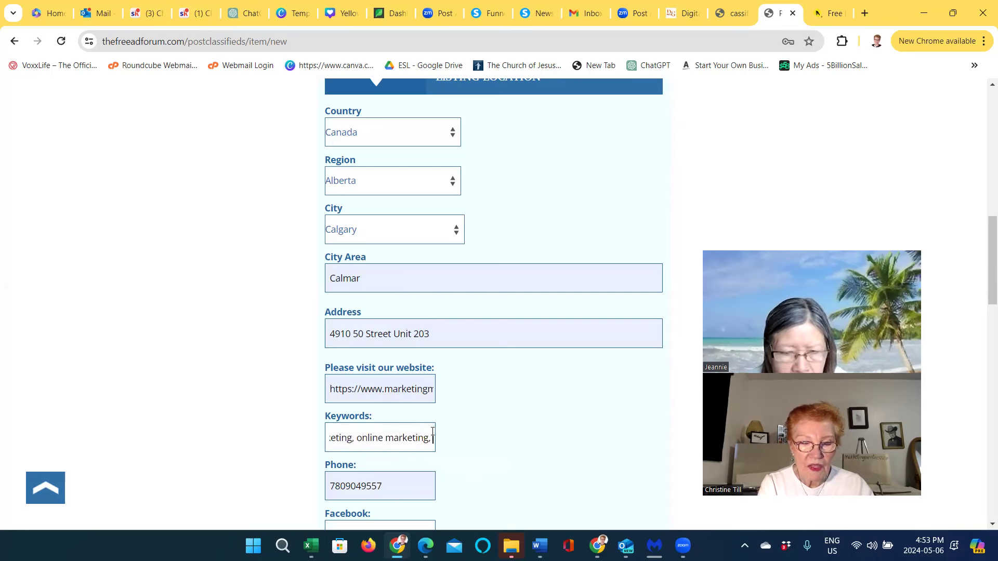
pyautogui.write('digit')
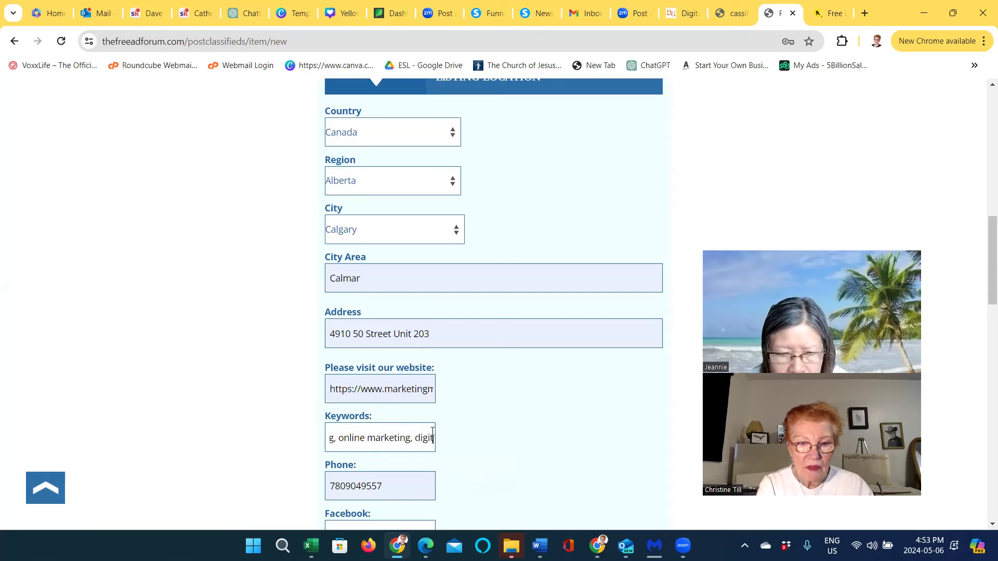
pyautogui.write('al marketing,')
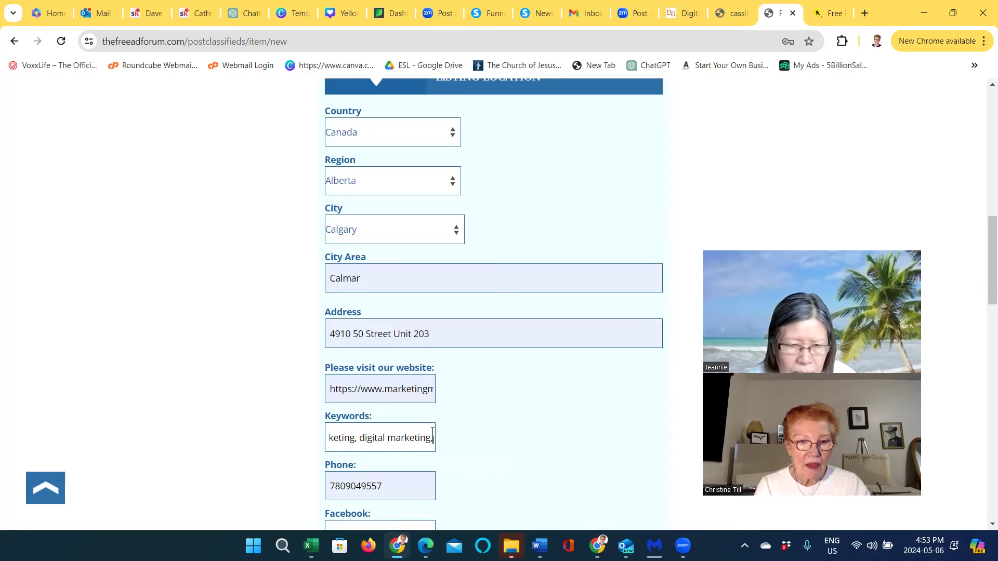
pyautogui.scroll(-1, 407, 483)
pyautogui.scroll(-1, 407, 483)
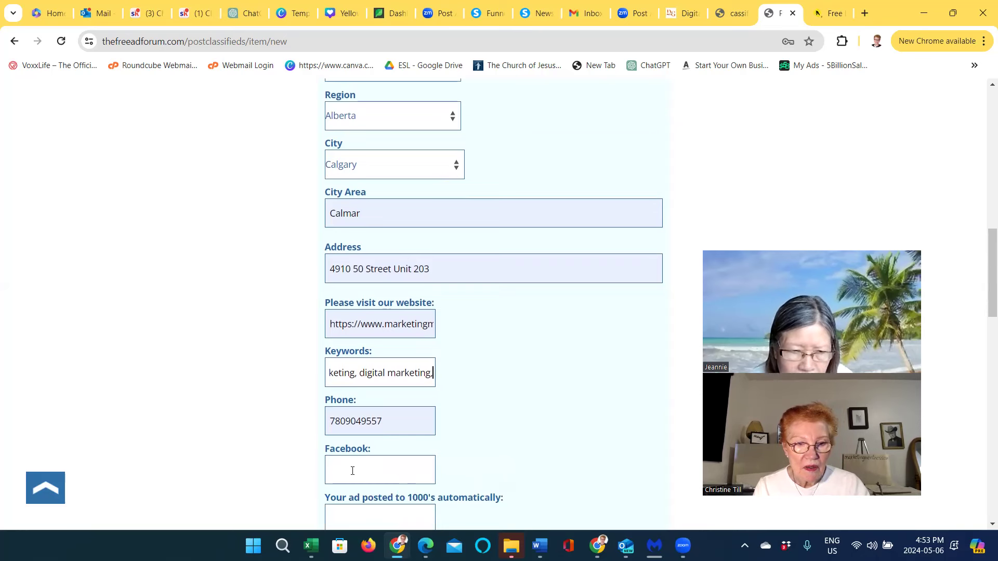
pyautogui.scroll(-1, 353, 470)
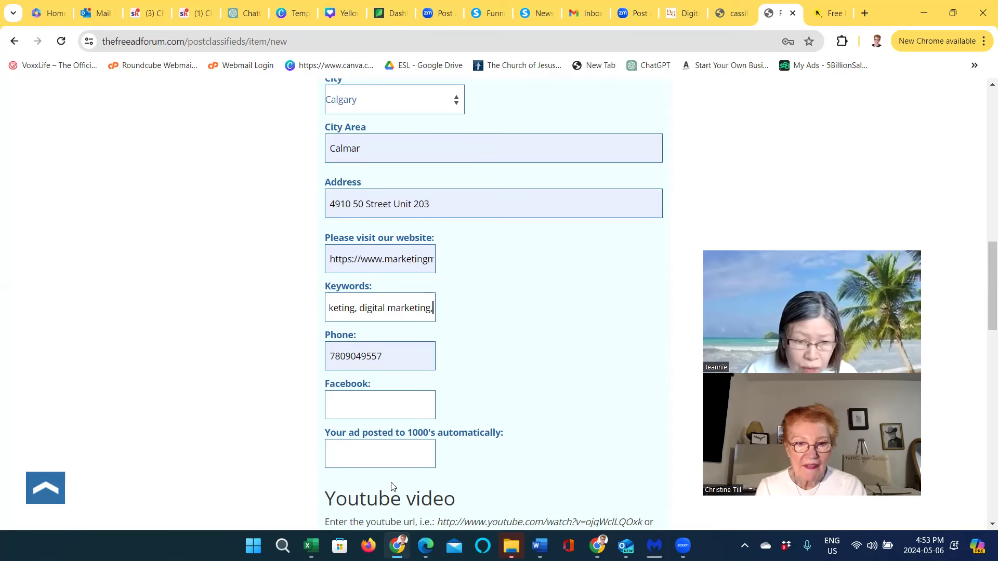
# Fill the 'Your ad posted to 1000's' field with 900
pyautogui.click(399, 455)
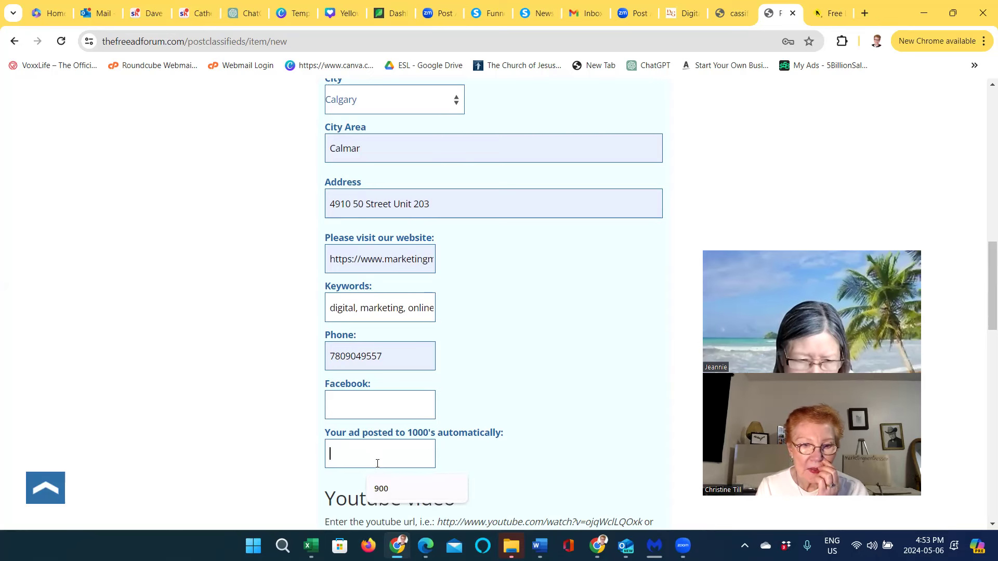
pyautogui.click(383, 489)
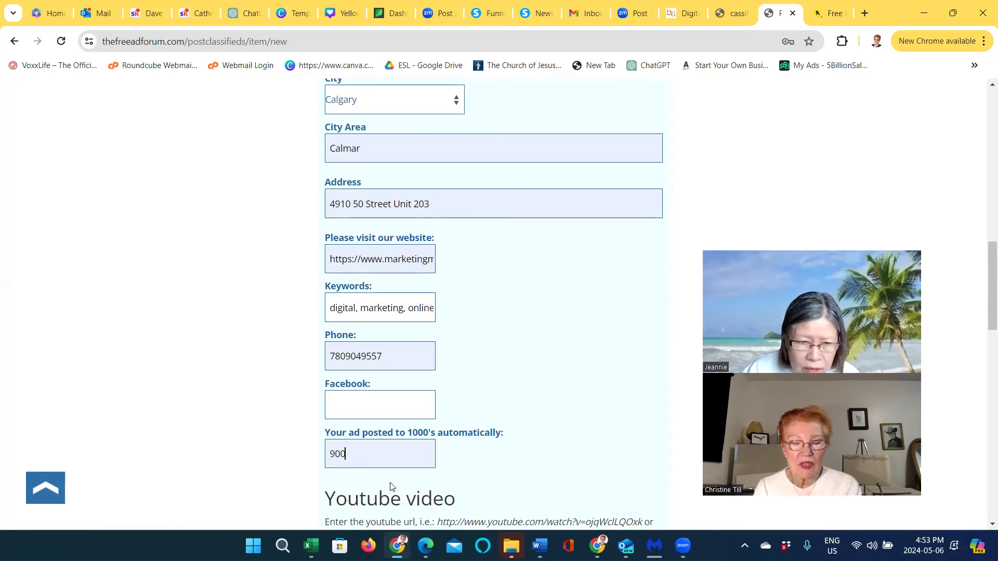
pyautogui.scroll(-4, 387, 486)
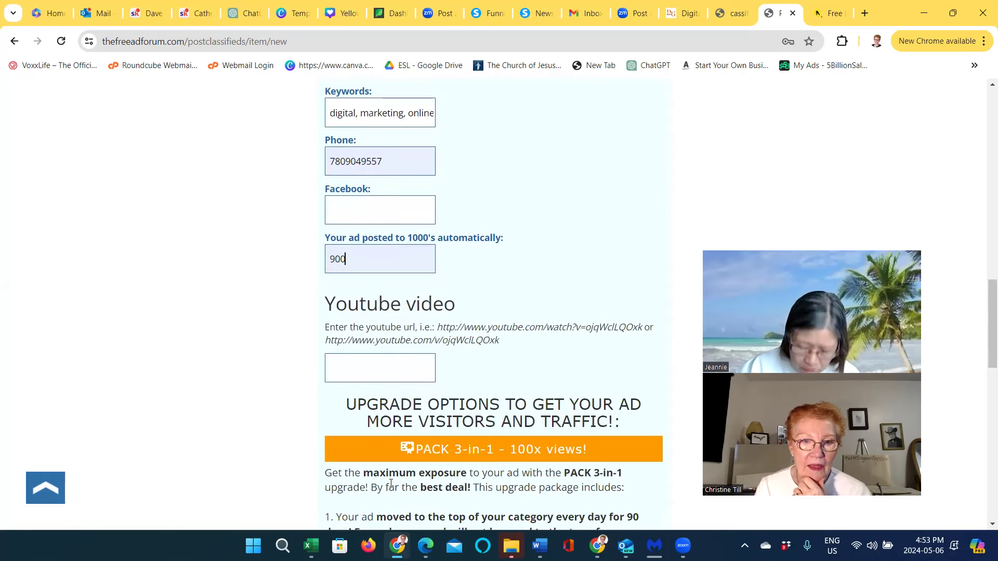
# Copy the YouTube link from the ad description
pyautogui.click(357, 367)
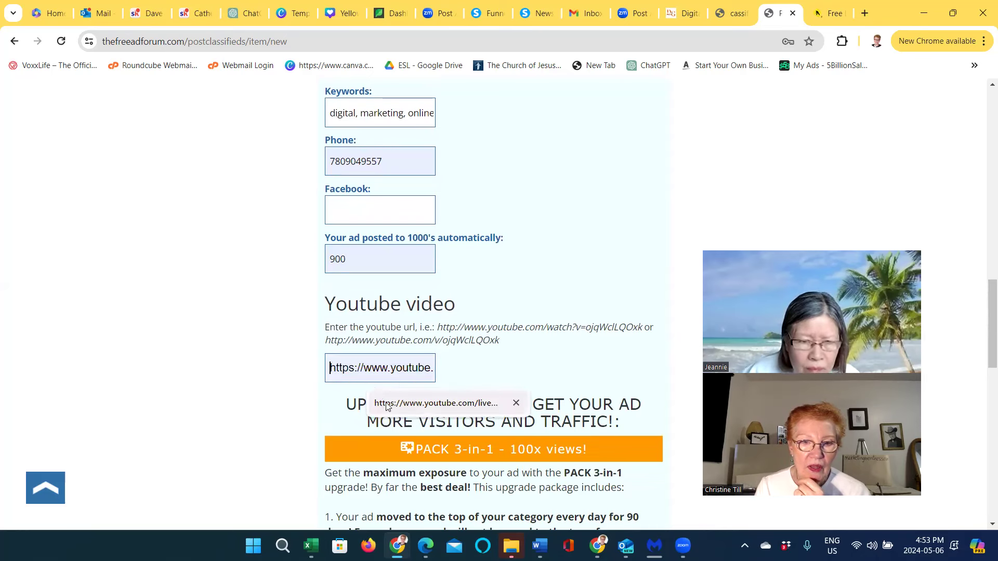
pyautogui.scroll(6, 565, 282)
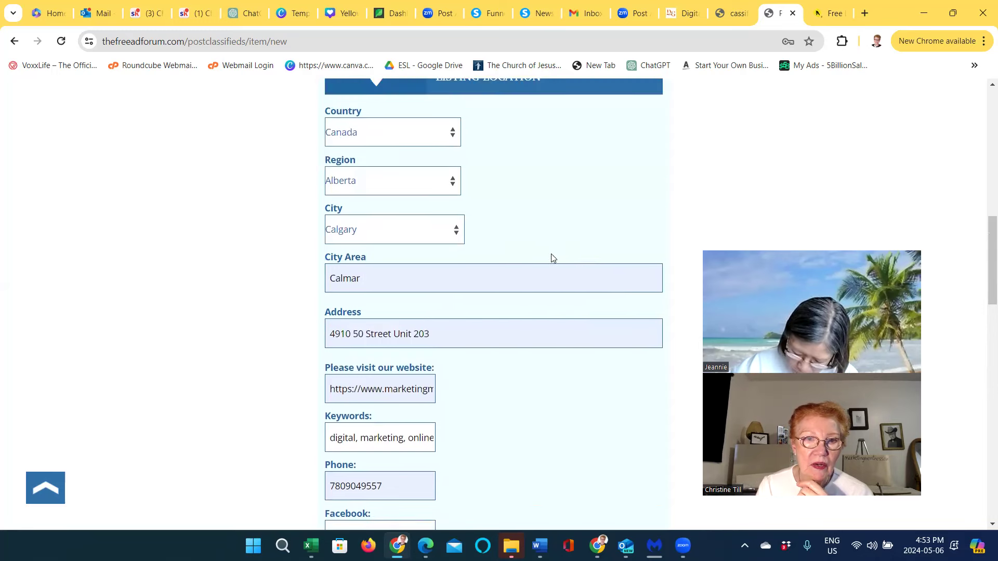
pyautogui.scroll(8, 551, 255)
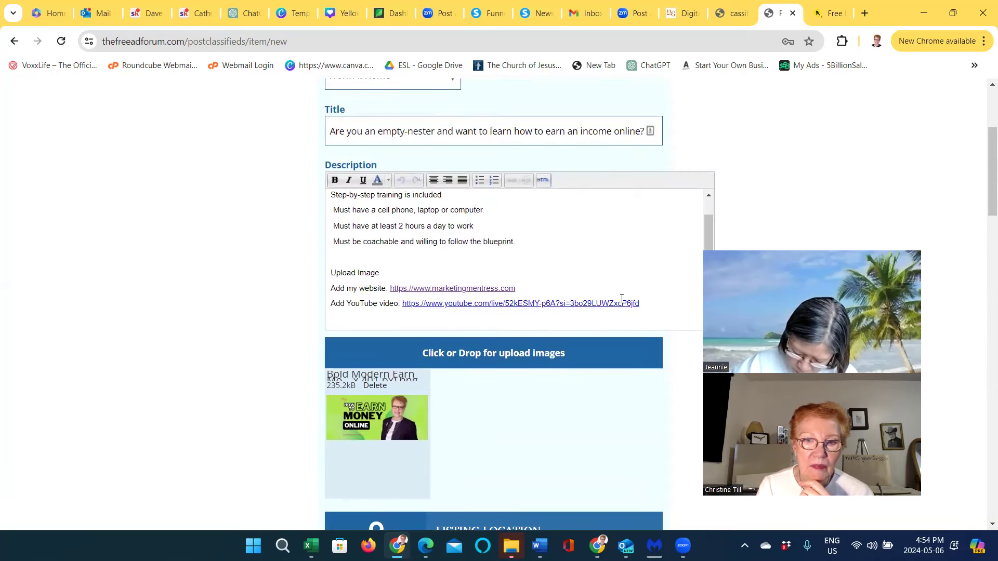
pyautogui.click(641, 304)
pyautogui.moveTo(641, 304); pyautogui.dragTo(402, 304)
pyautogui.click(528, 312)
pyautogui.rightClick(403, 303)
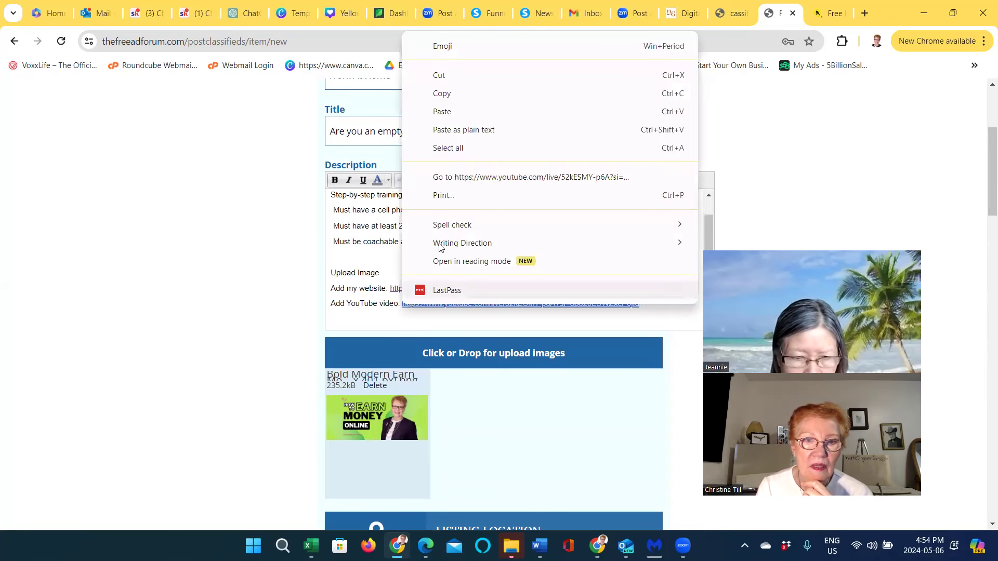
pyautogui.click(443, 95)
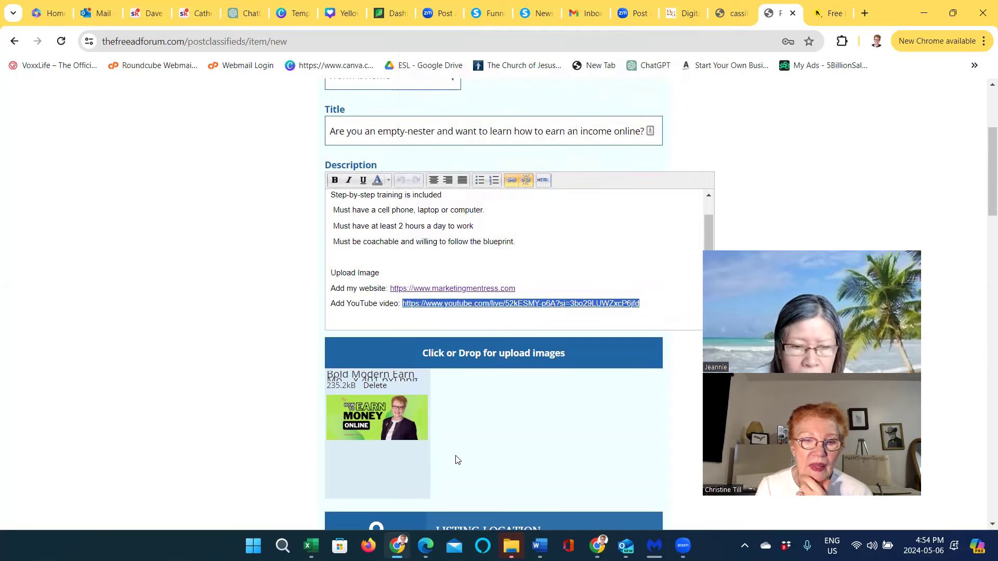
# Paste the YouTube link into the Youtube video field
pyautogui.scroll(-2, 458, 483)
pyautogui.scroll(-7, 459, 483)
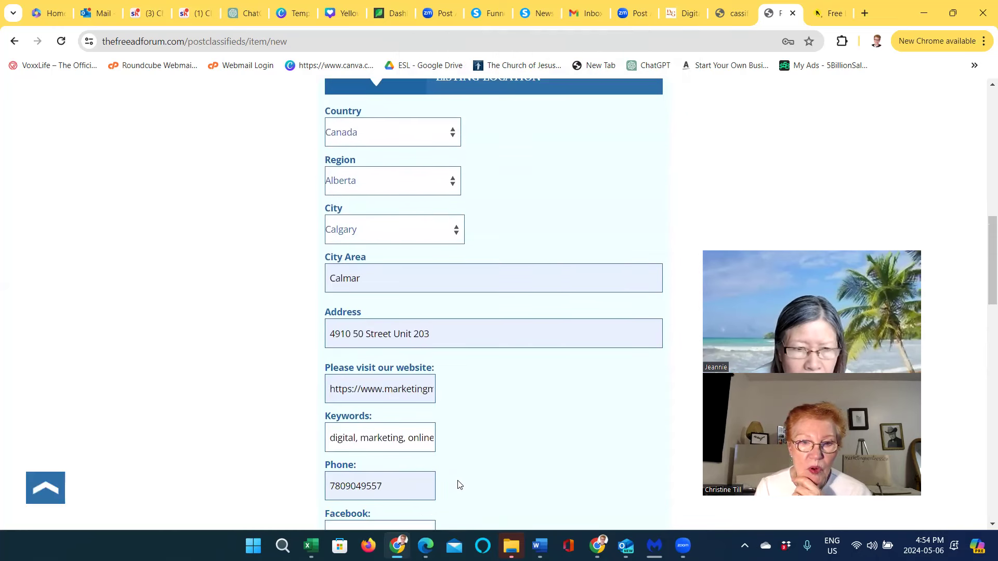
pyautogui.scroll(-2, 459, 485)
pyautogui.scroll(-6, 459, 485)
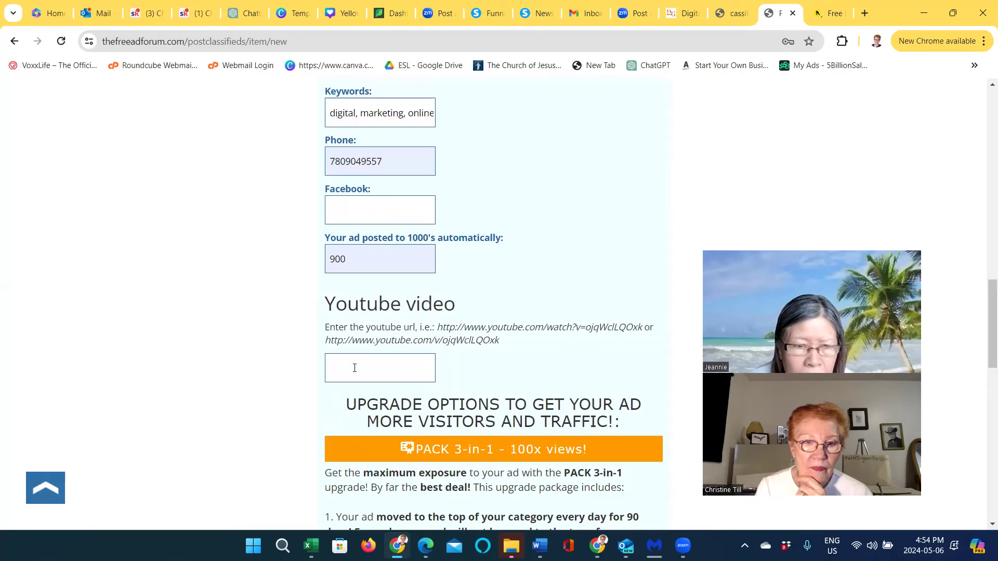
pyautogui.rightClick(341, 372)
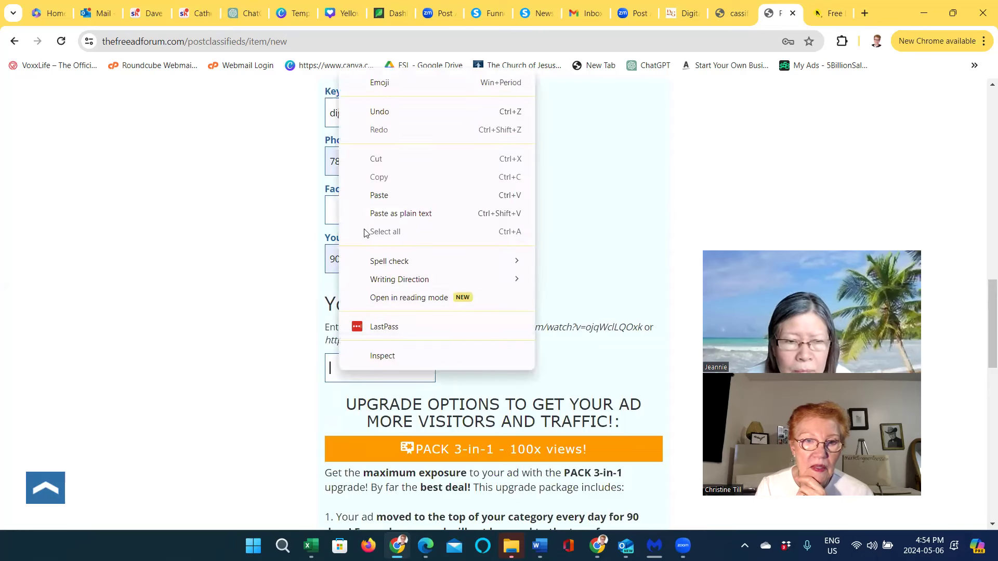
pyautogui.click(379, 196)
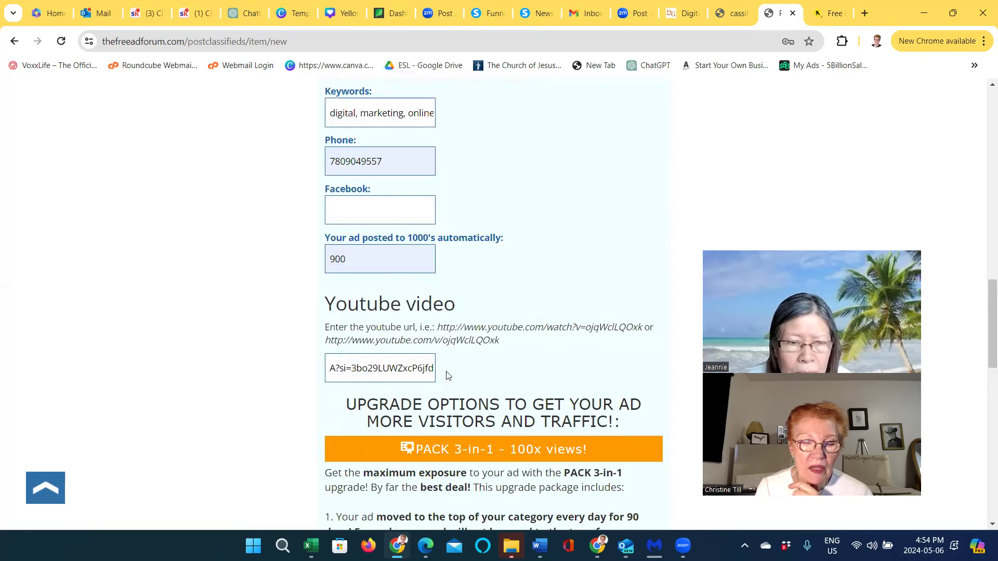
# Choose 'No, thanks… I just want to submit a free ad' instead of the 20USD pack
pyautogui.scroll(-5, 462, 472)
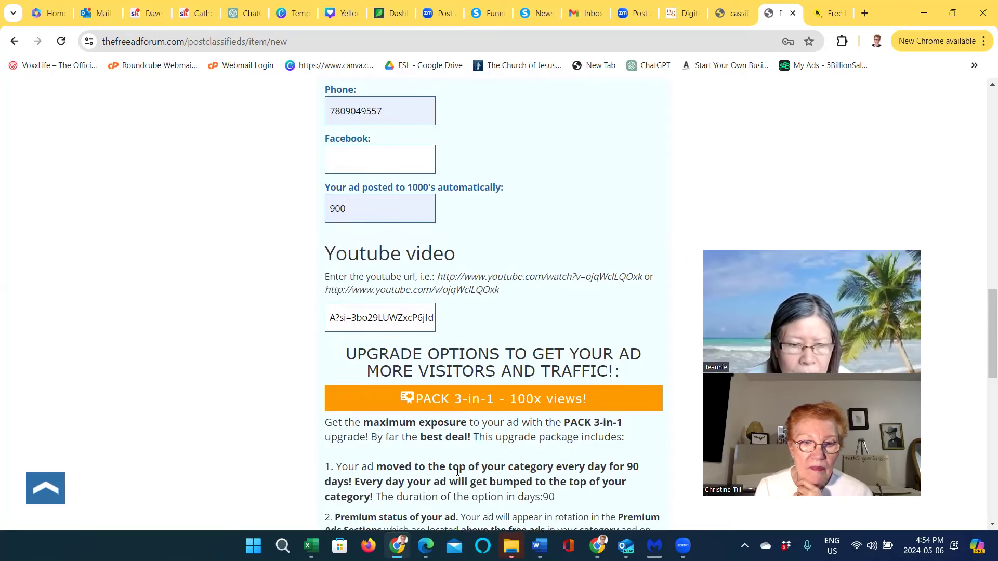
pyautogui.scroll(-1, 457, 473)
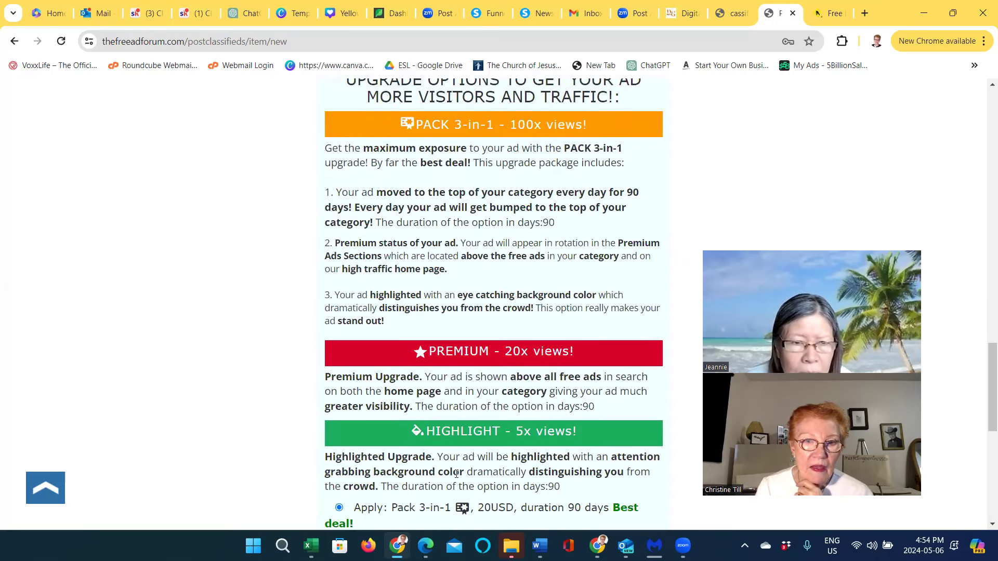
pyautogui.scroll(2, 457, 473)
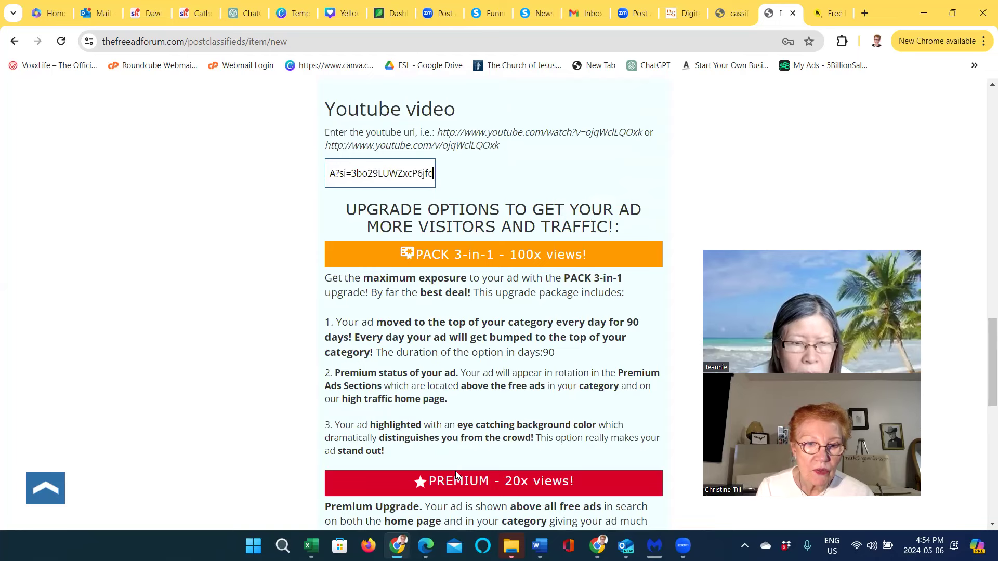
pyautogui.scroll(-3, 457, 452)
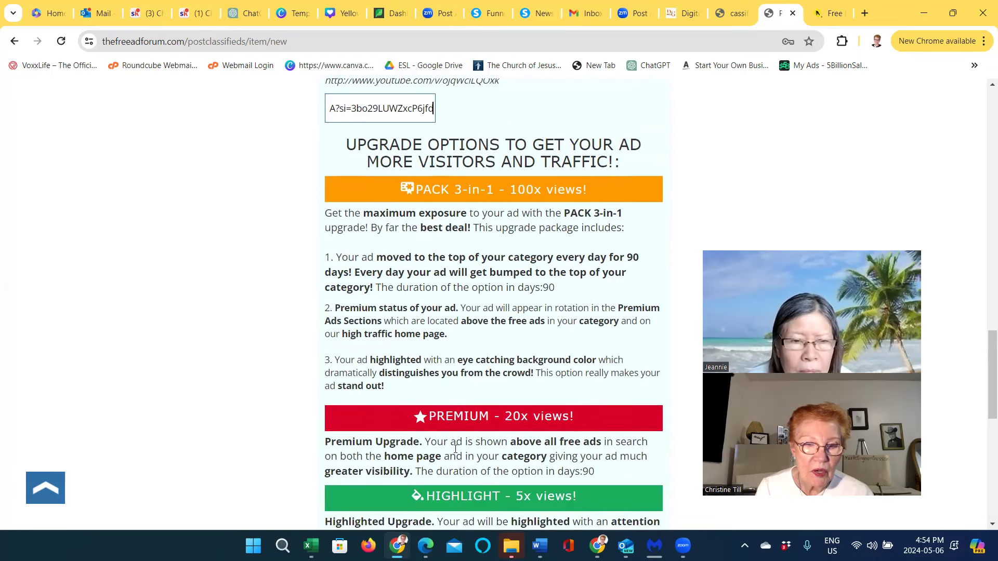
pyautogui.scroll(-1, 456, 457)
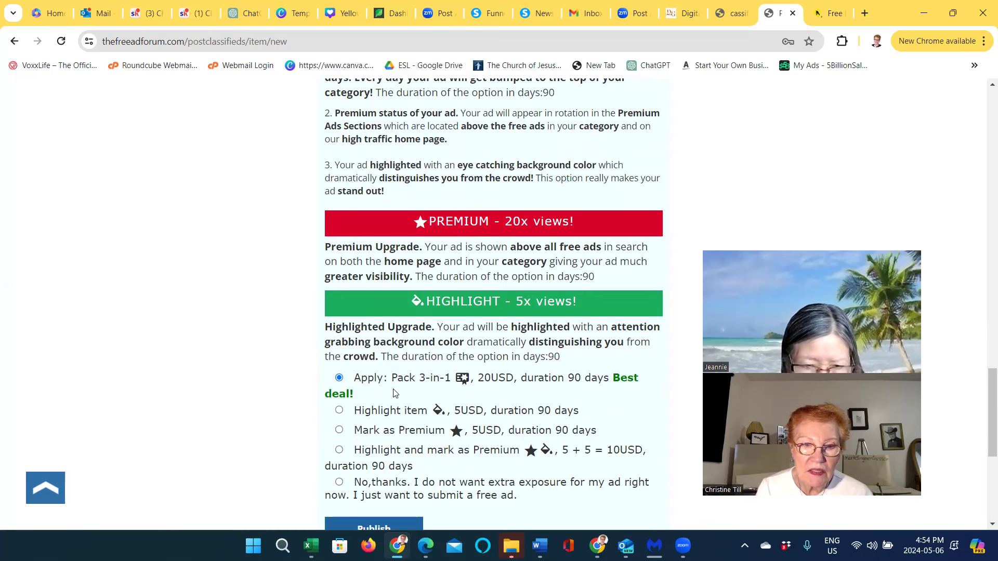
pyautogui.scroll(-1, 370, 396)
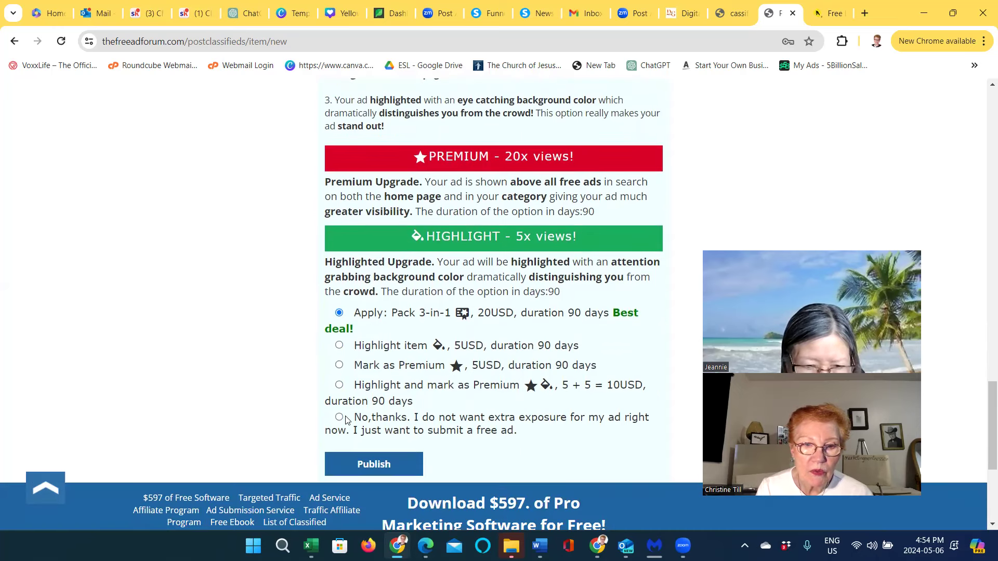
pyautogui.click(339, 418)
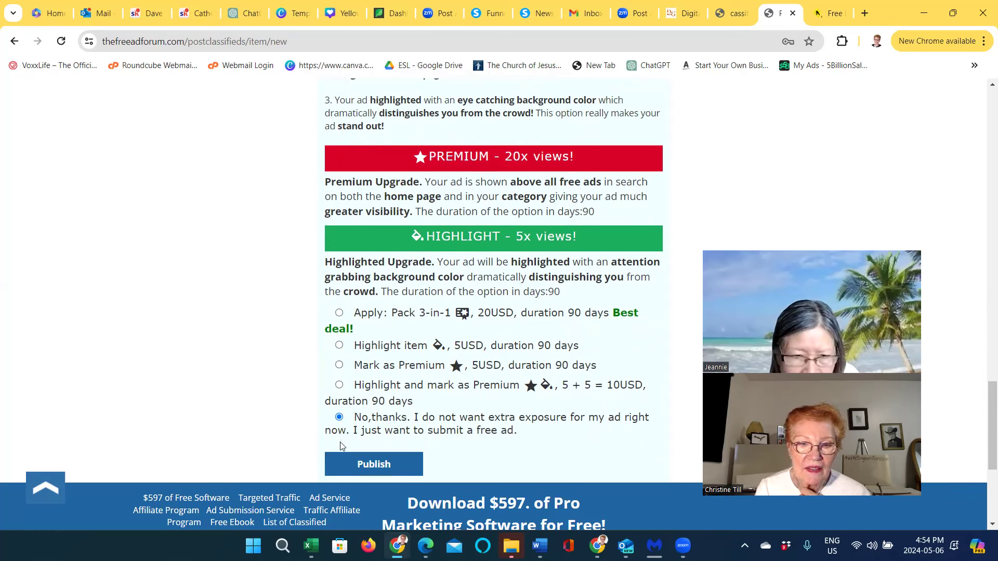
# Publish the free ad and reach the 'successfully posted' confirmation page
pyautogui.click(365, 465)
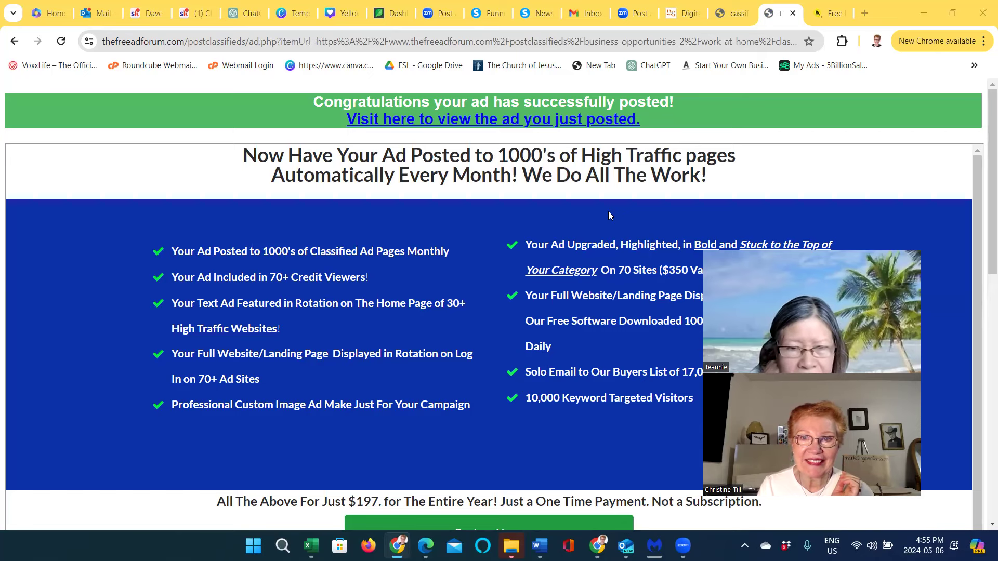
pyautogui.click(543, 46)
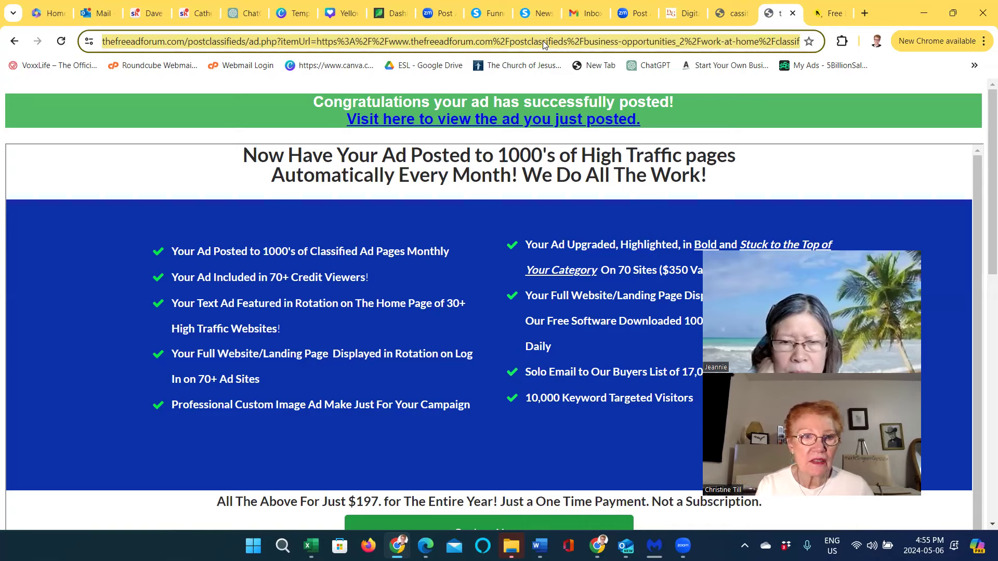
# Go to classifiedz.in and open its Login page
pyautogui.write('h')
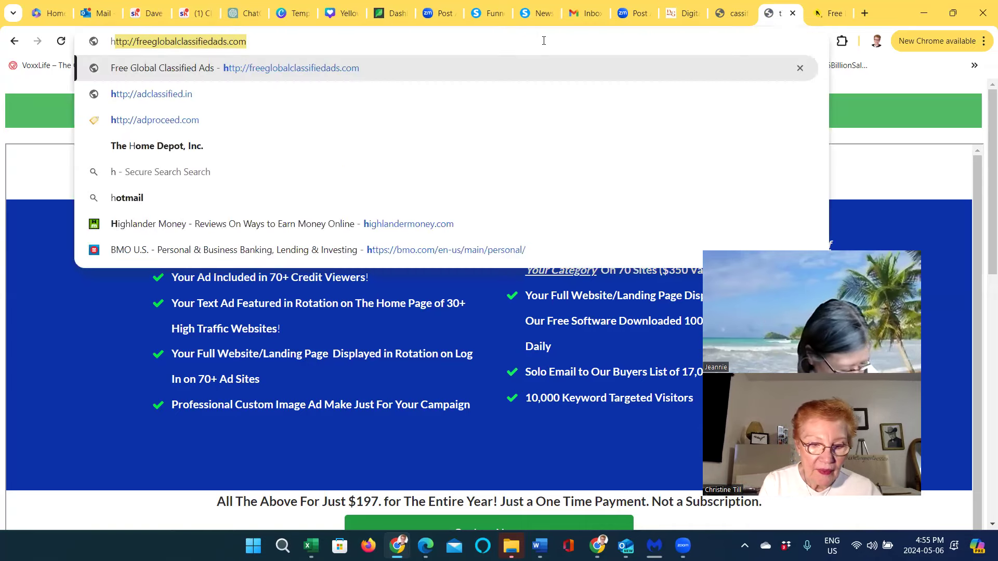
pyautogui.write('ttp://')
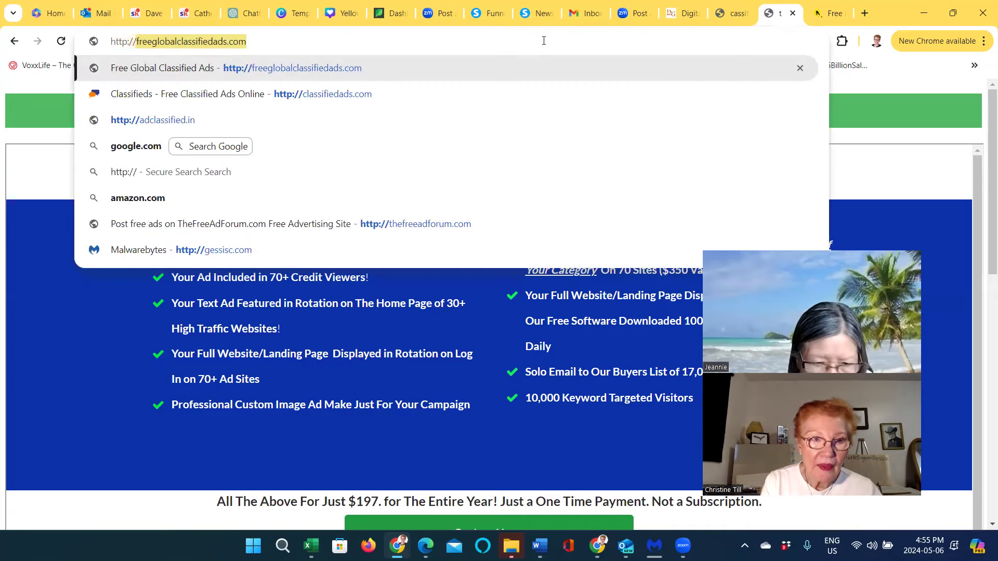
pyautogui.write('class')
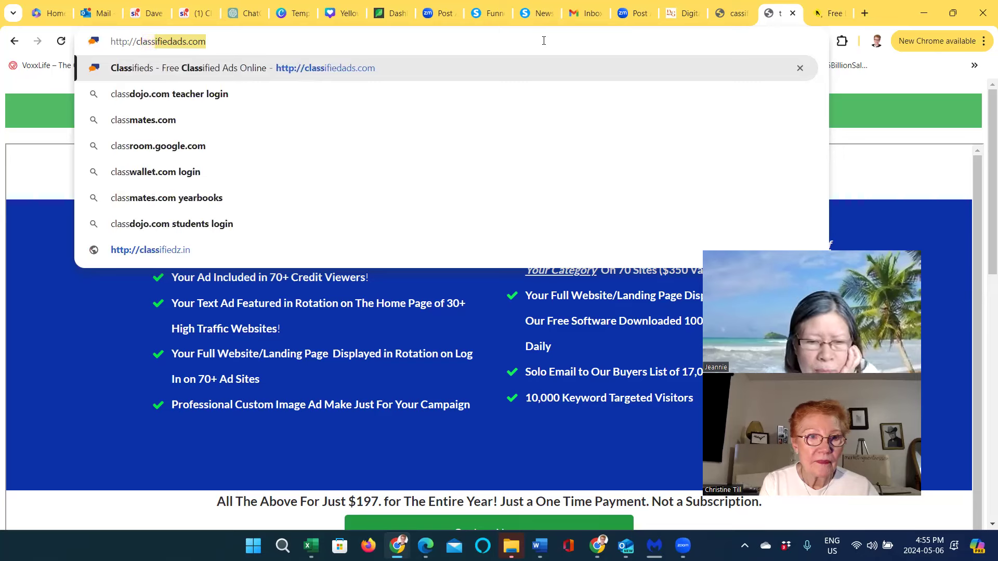
pyautogui.write('ifiedz.')
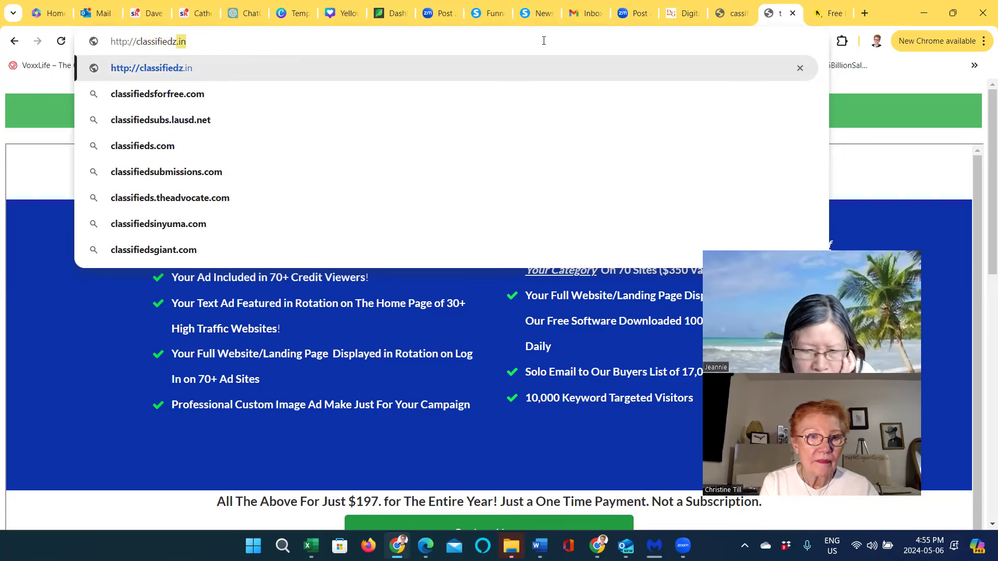
pyautogui.write('in')
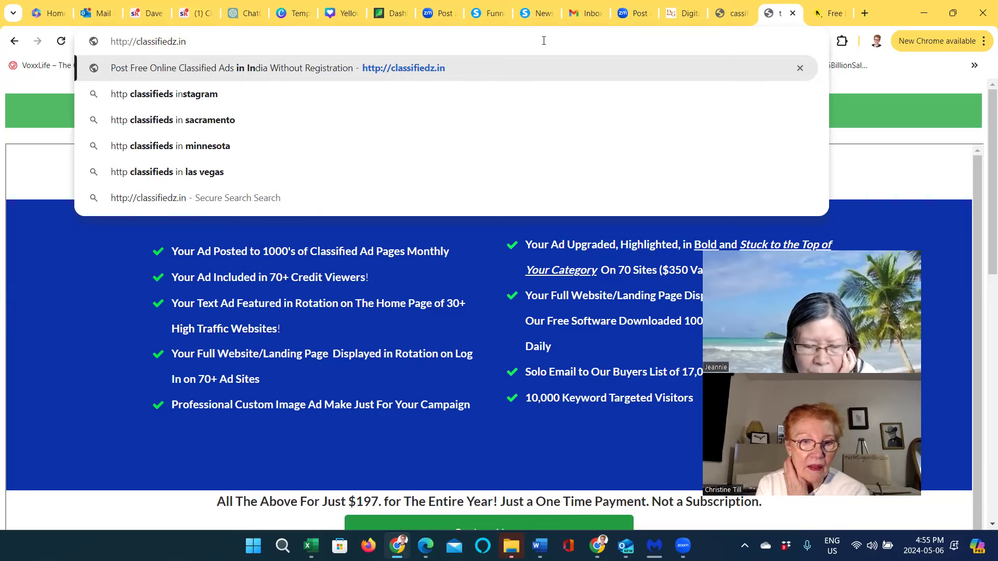
pyautogui.press('Return')
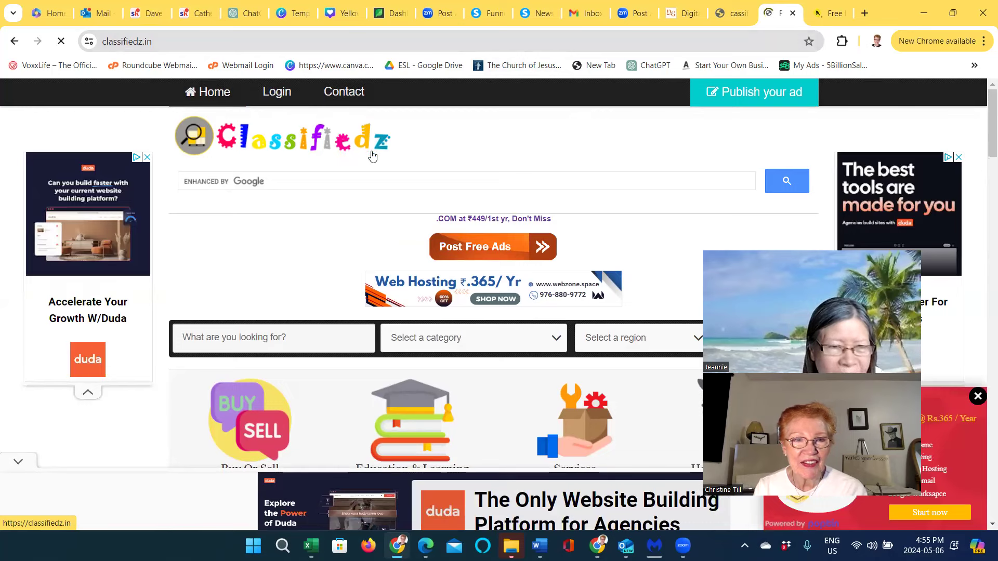
pyautogui.click(278, 93)
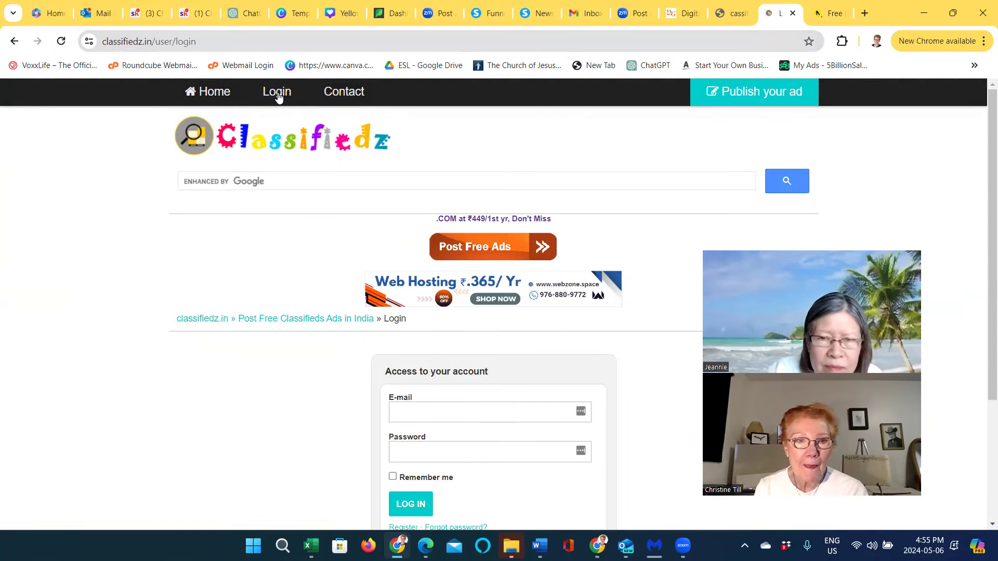
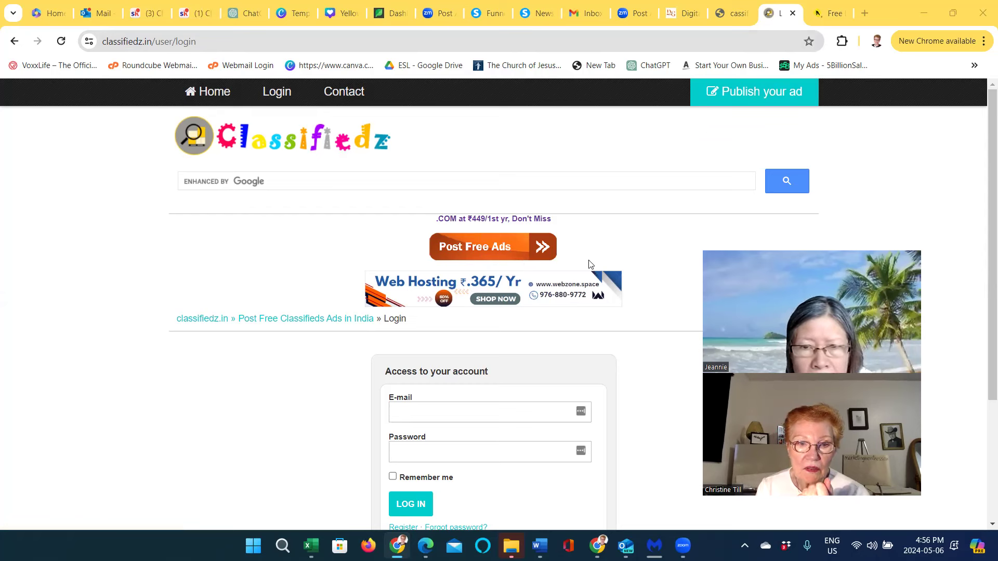
# Fill the login e-mail field with the saved account e-mail from autofill
pyautogui.click(416, 410)
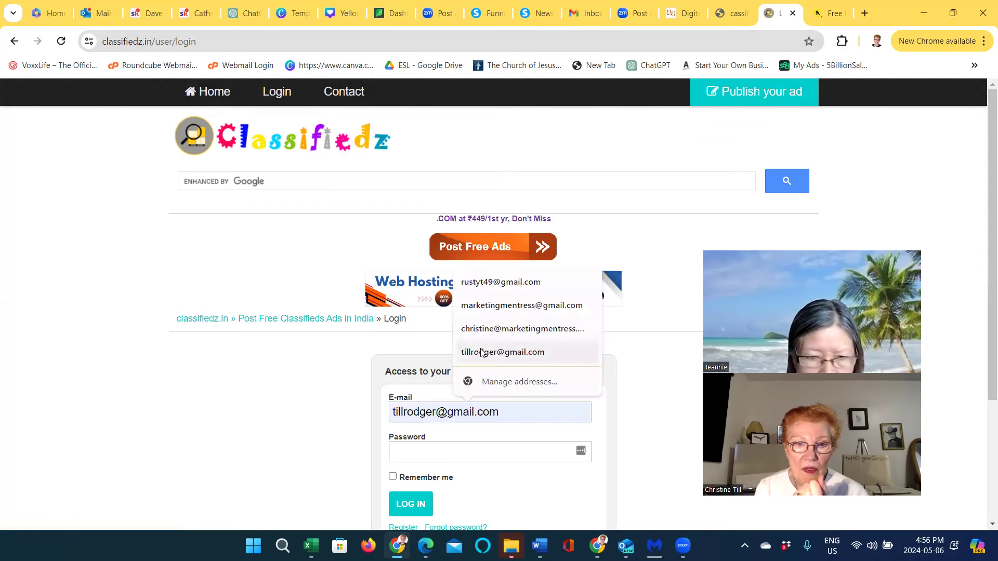
pyautogui.click(503, 306)
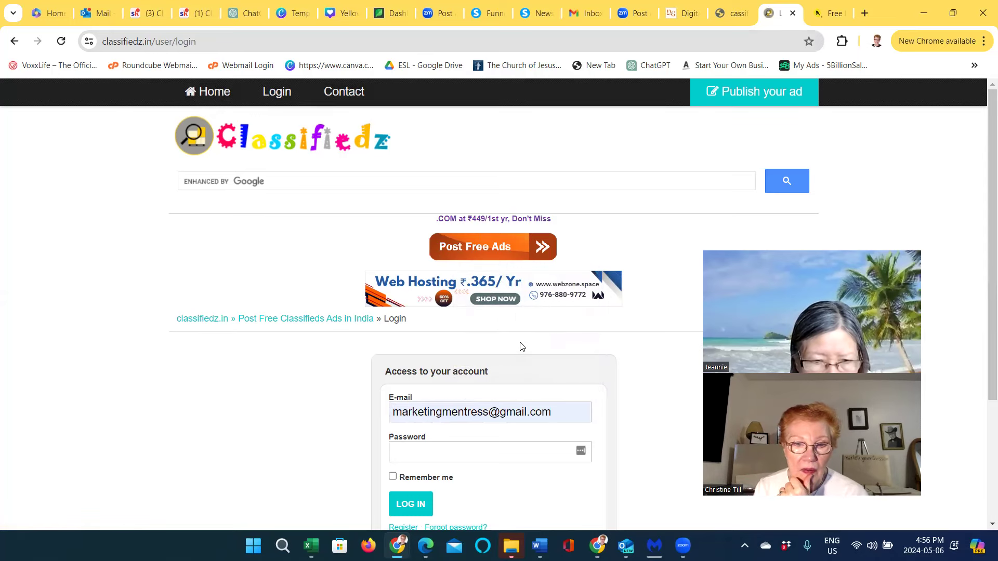
pyautogui.scroll(-3, 522, 346)
pyautogui.scroll(-1, 522, 346)
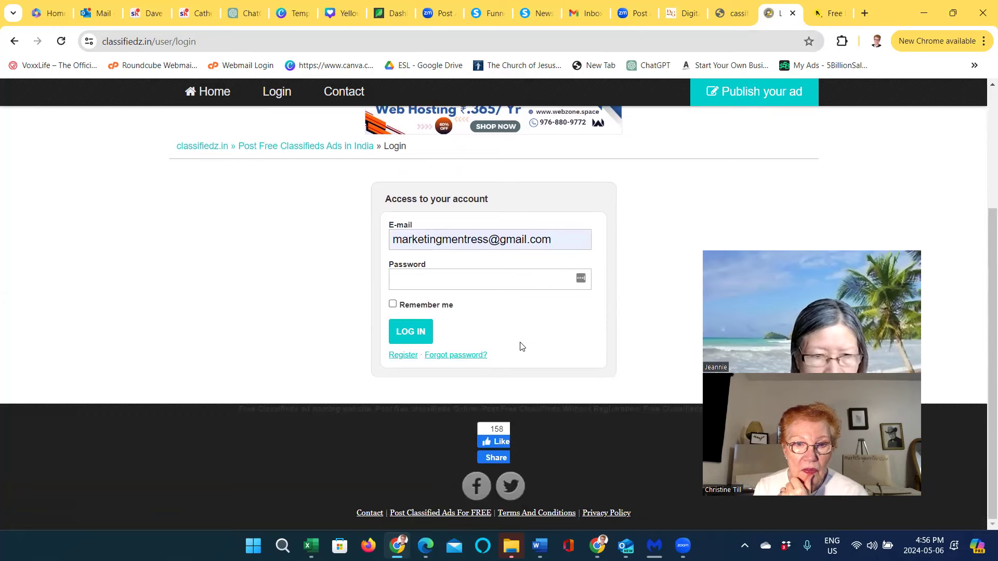
pyautogui.scroll(1, 521, 346)
# Enter the account password, tick Remember me, and submit the login
pyautogui.click(492, 346)
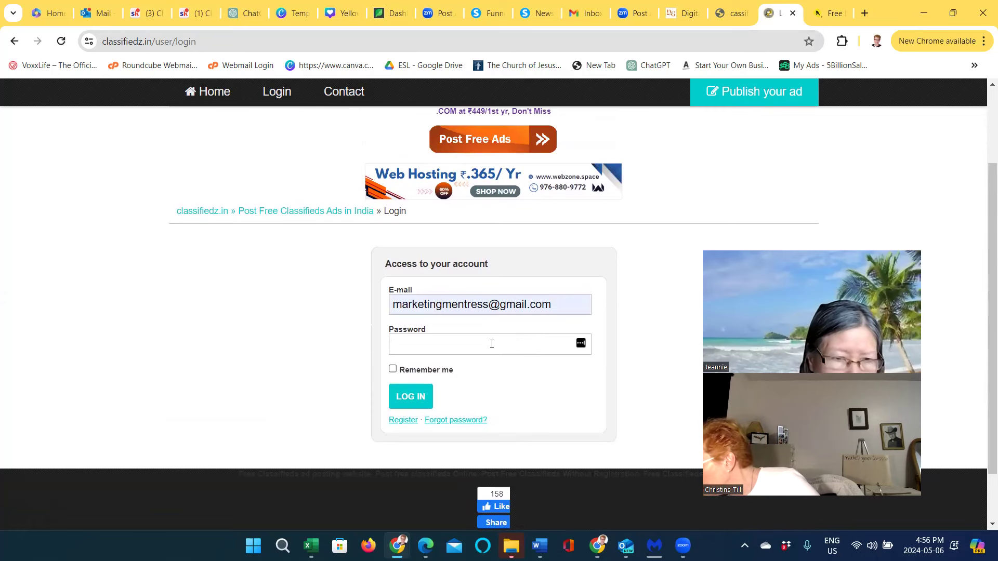
pyautogui.write('••••')
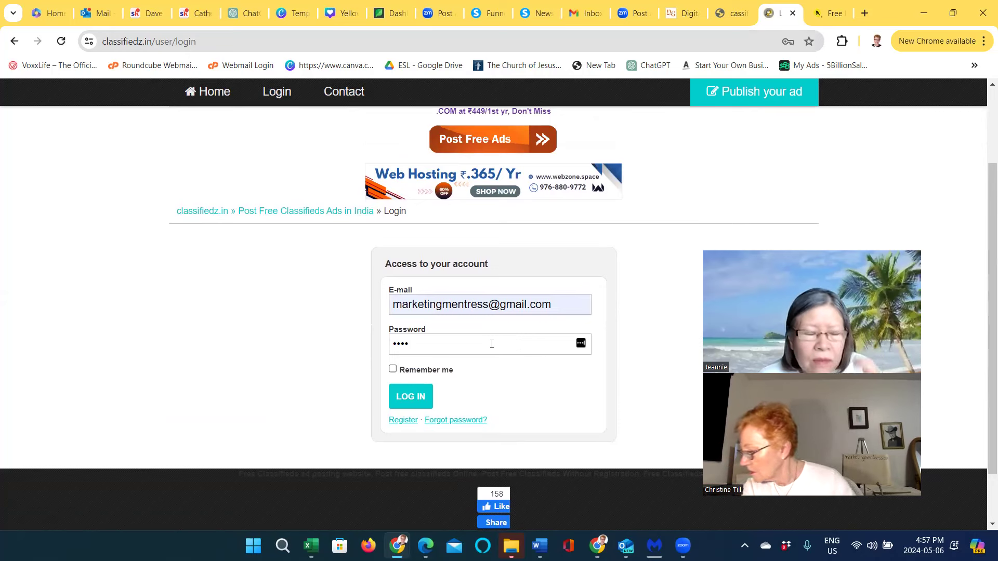
pyautogui.write('••')
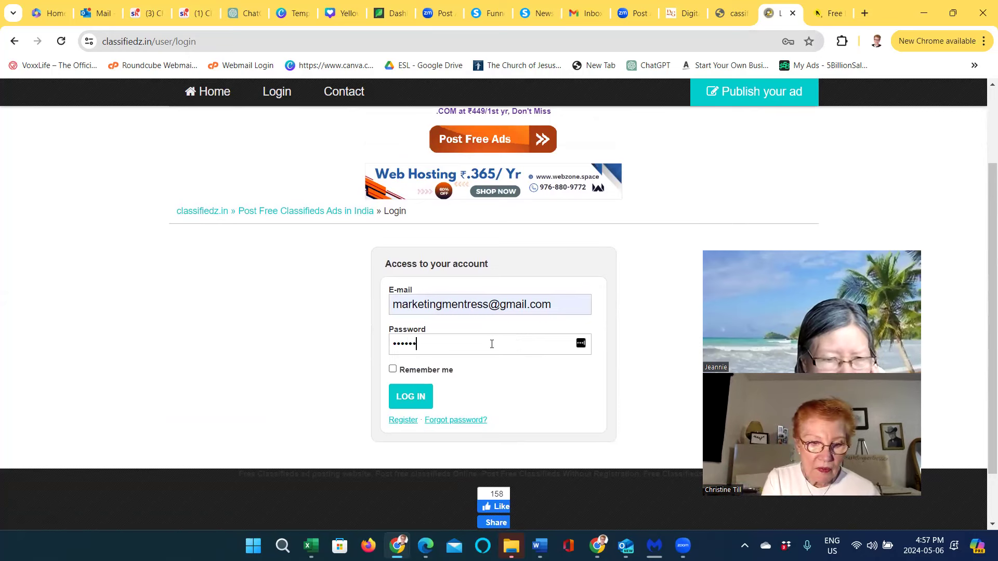
pyautogui.write('•')
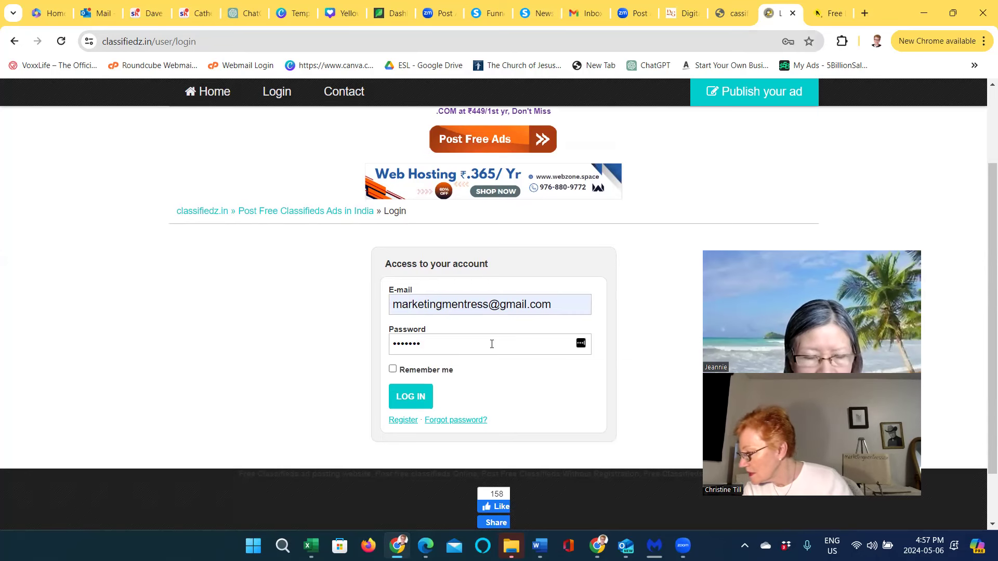
pyautogui.write('••••••')
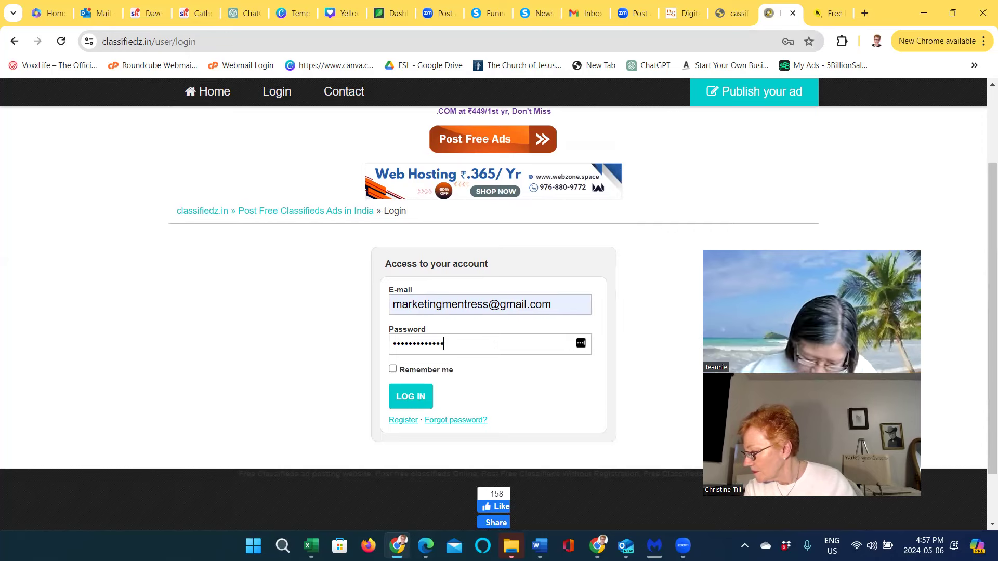
pyautogui.write('•')
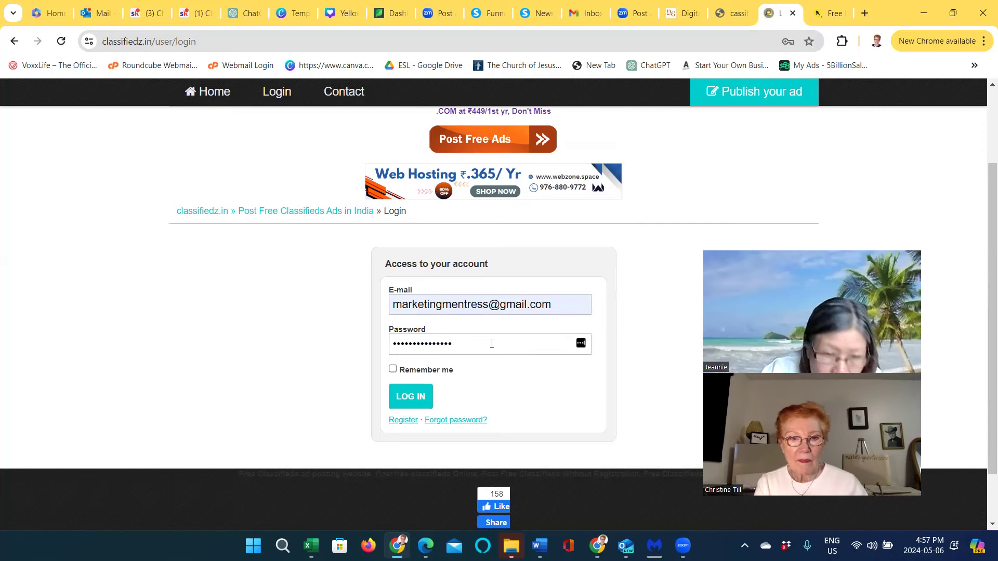
pyautogui.click(393, 369)
pyautogui.click(406, 397)
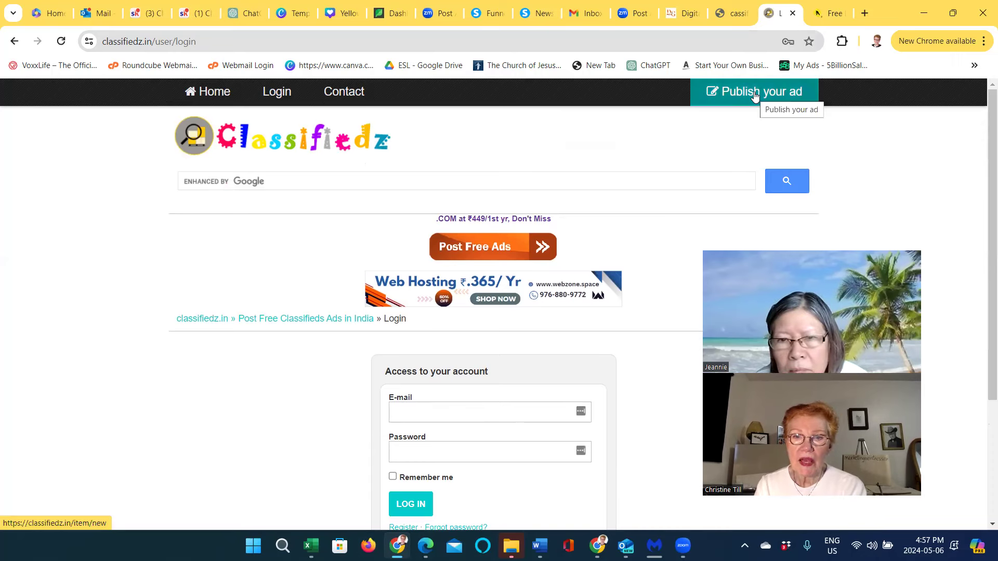
pyautogui.scroll(-3, 624, 282)
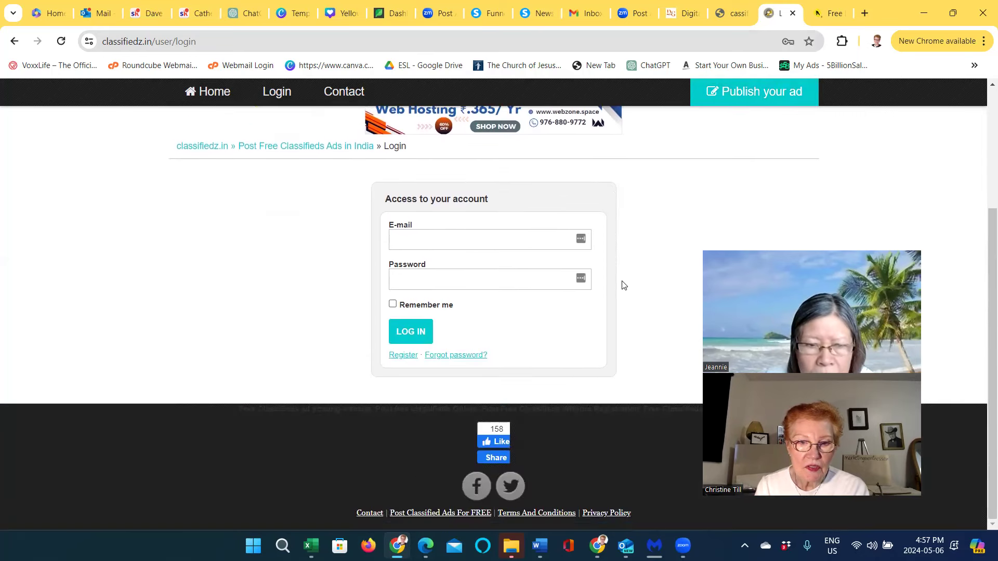
pyautogui.scroll(1, 627, 281)
pyautogui.scroll(3, 629, 276)
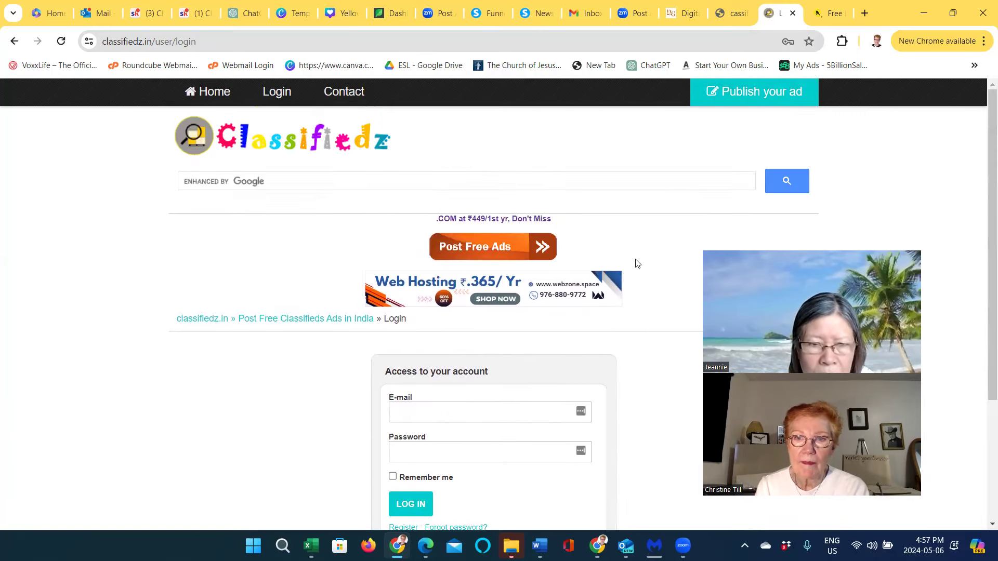
# Start a new ad listing with Services as its category
pyautogui.click(753, 98)
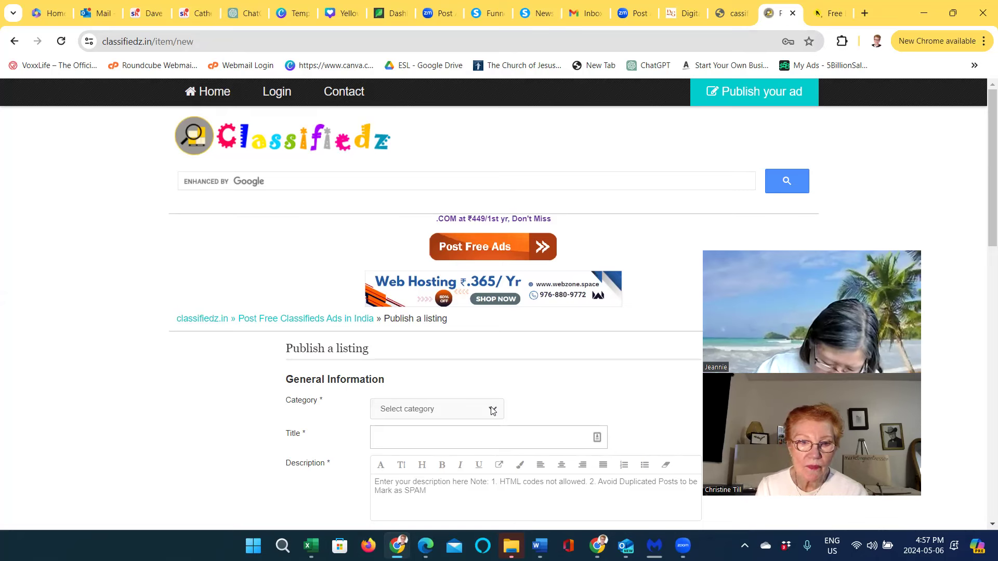
pyautogui.click(493, 410)
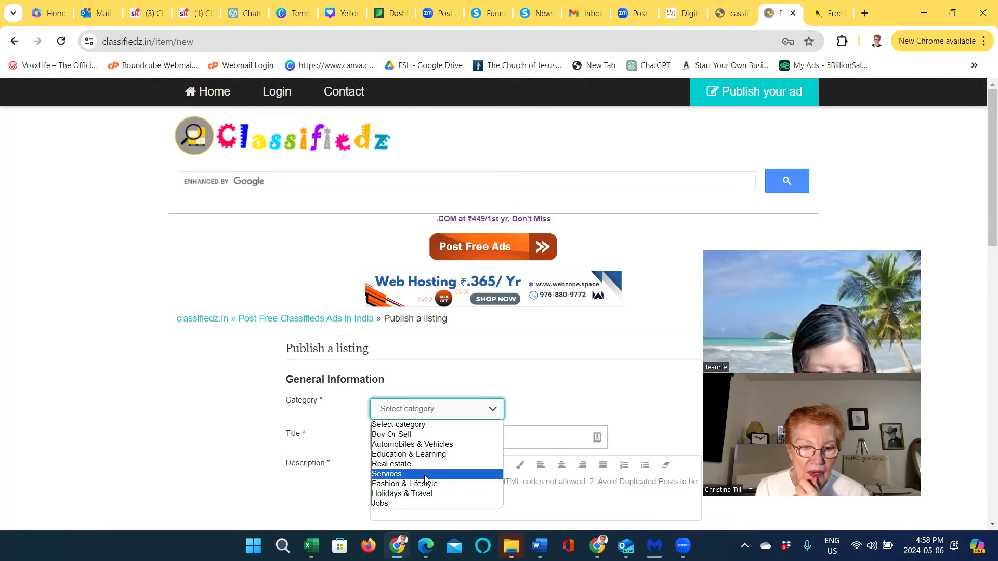
pyautogui.click(425, 474)
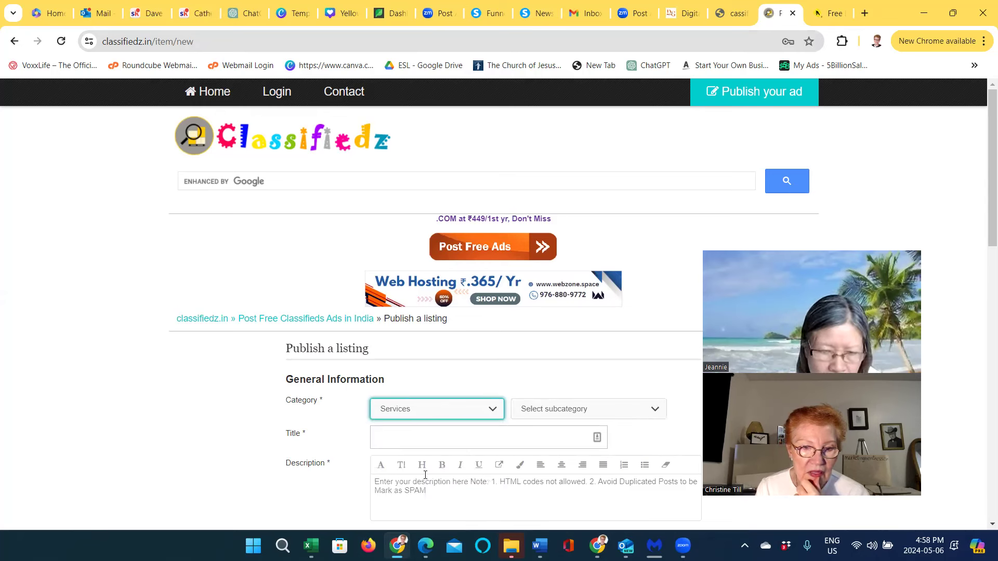
# Fill the title with the saved 'Are you an empty-nester and want to learn' headline
pyautogui.click(442, 446)
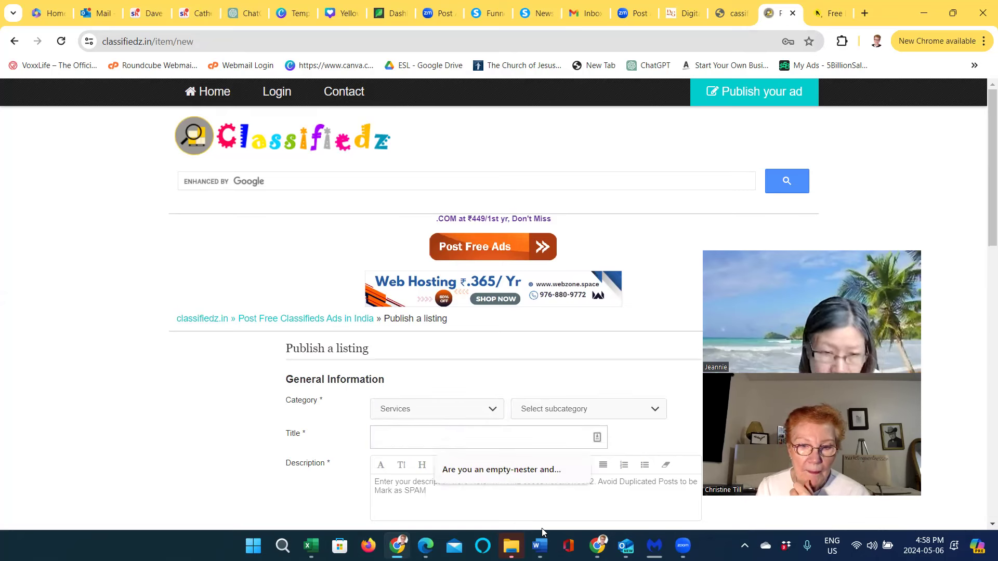
pyautogui.click(505, 473)
pyautogui.click(418, 486)
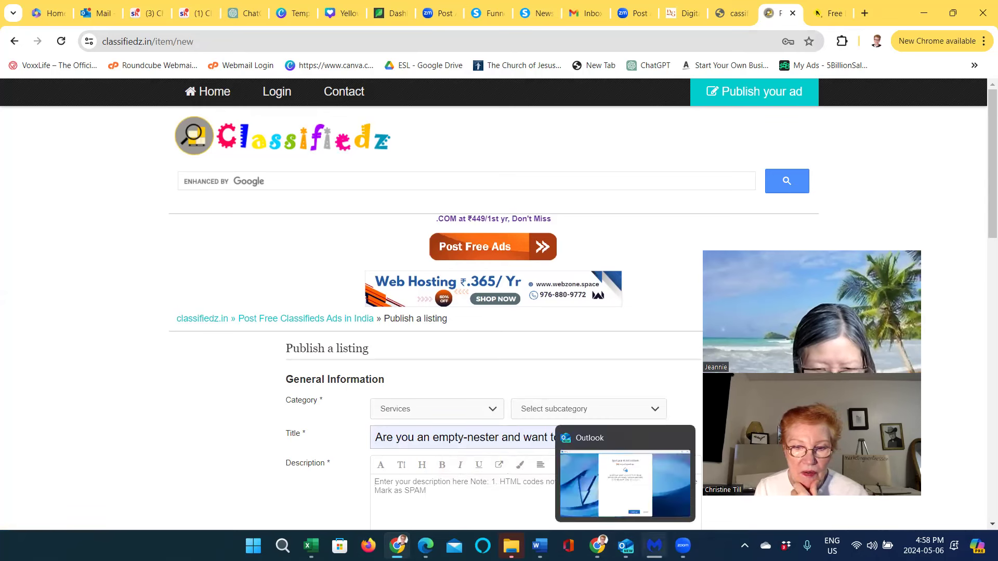
pyautogui.moveTo(683, 545)
pyautogui.moveTo(540, 546)
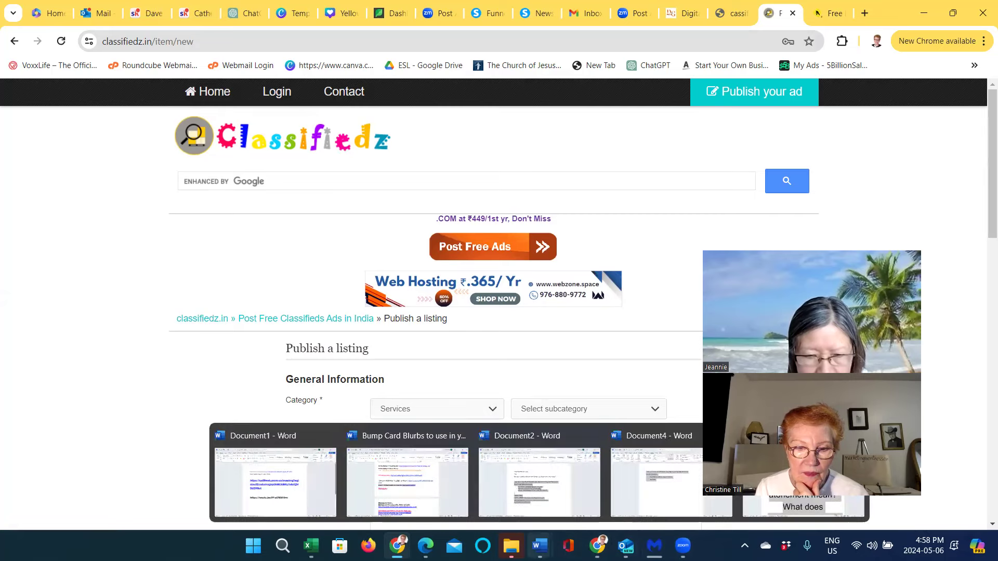
pyautogui.click(553, 504)
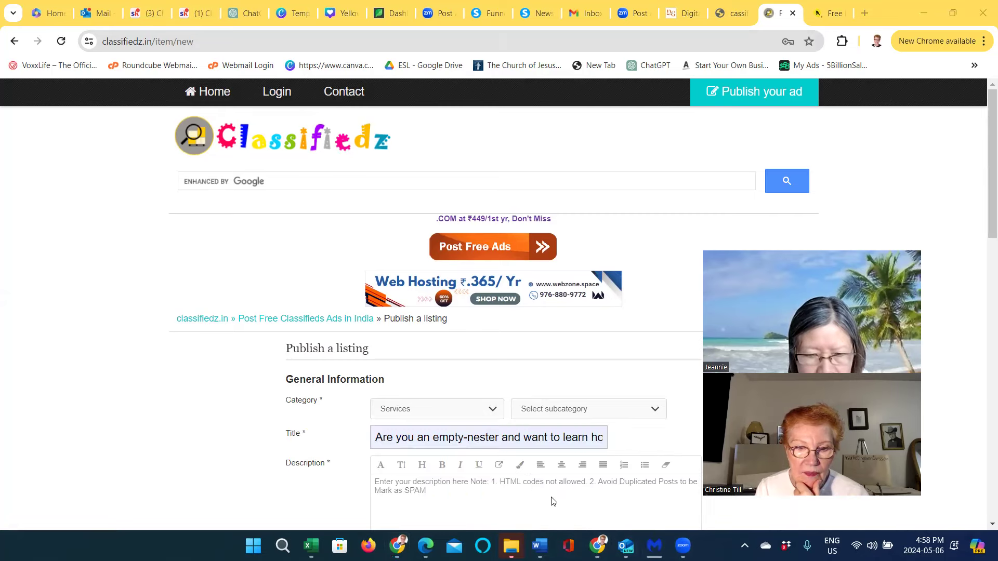
# Copy the selected ad body text from Document2 and minimize Word
pyautogui.rightClick(435, 340)
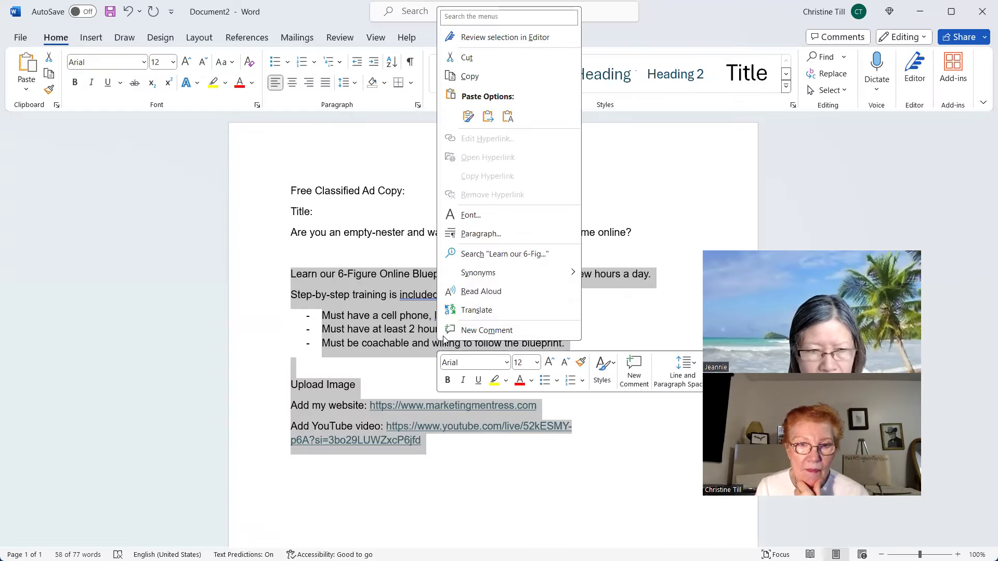
pyautogui.click(473, 78)
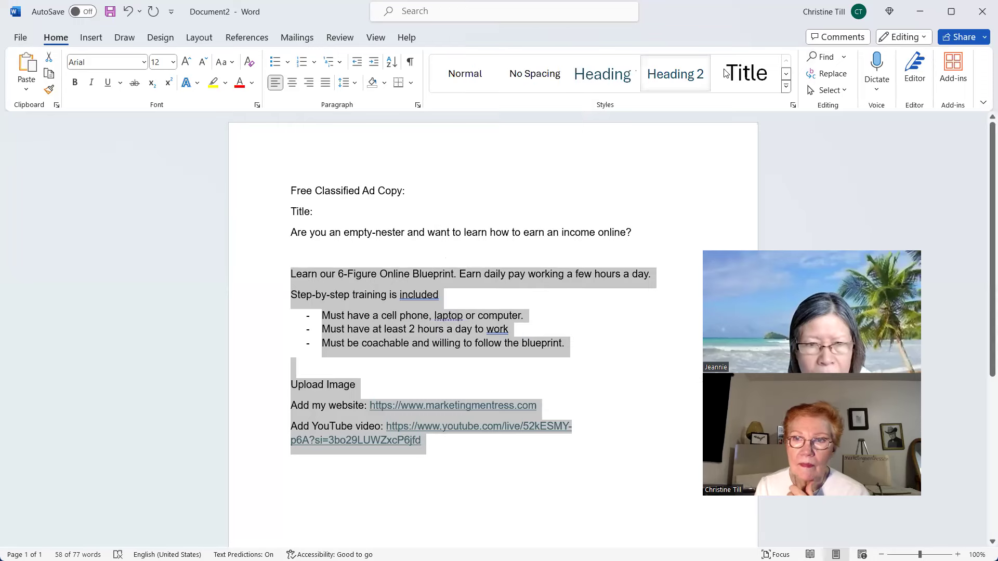
pyautogui.click(920, 13)
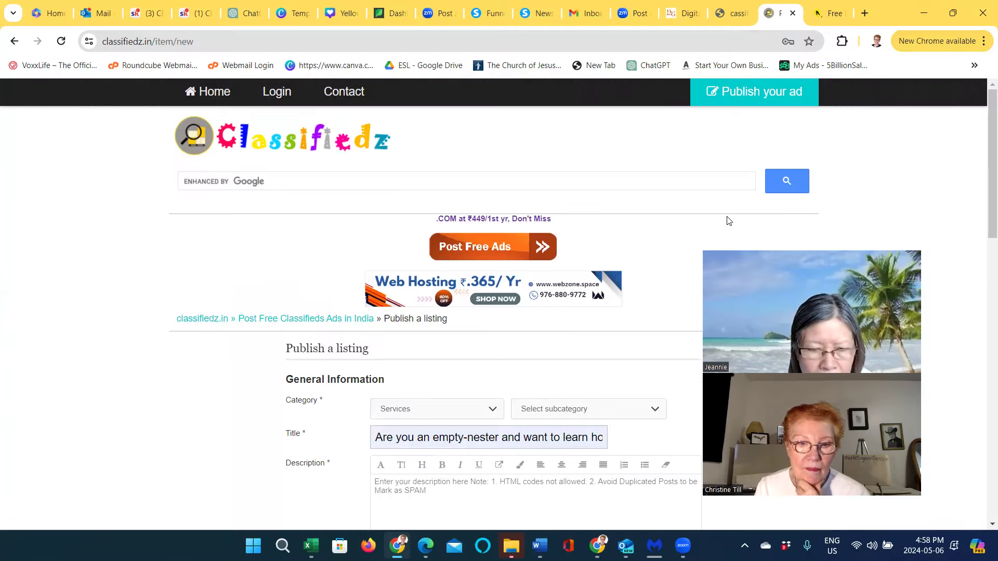
# Paste the copied ad text into the Description box
pyautogui.rightClick(375, 483)
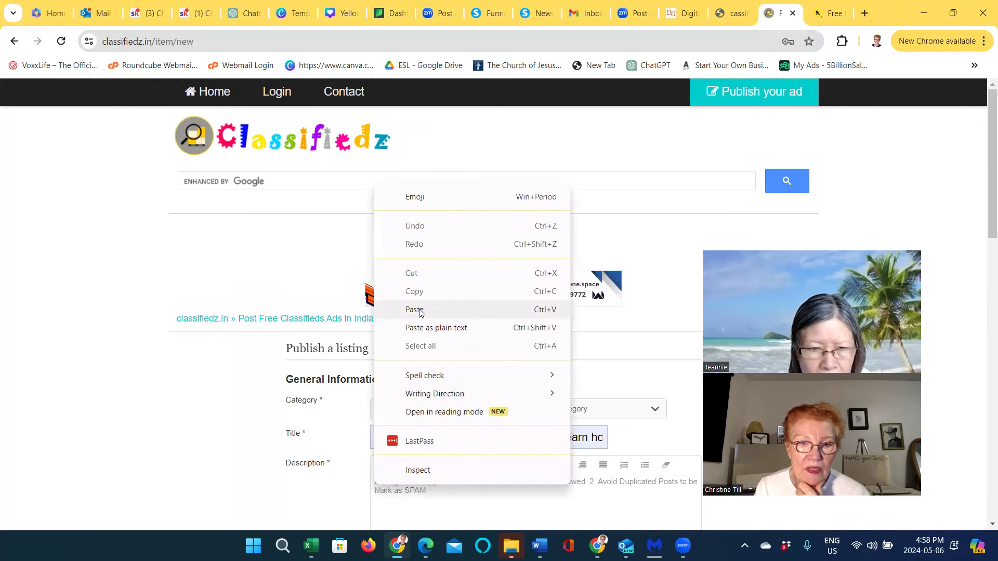
pyautogui.click(414, 310)
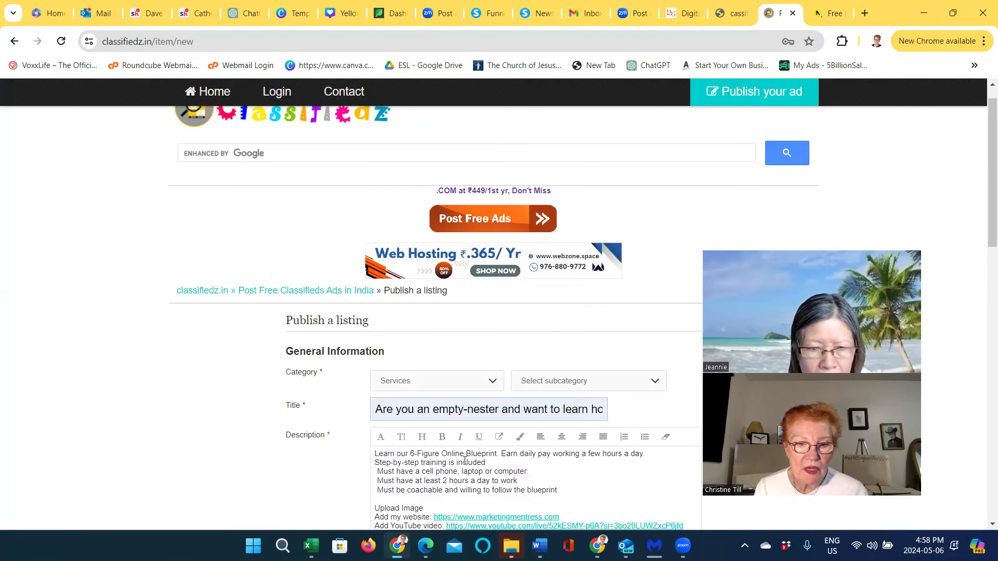
pyautogui.scroll(-4, 464, 475)
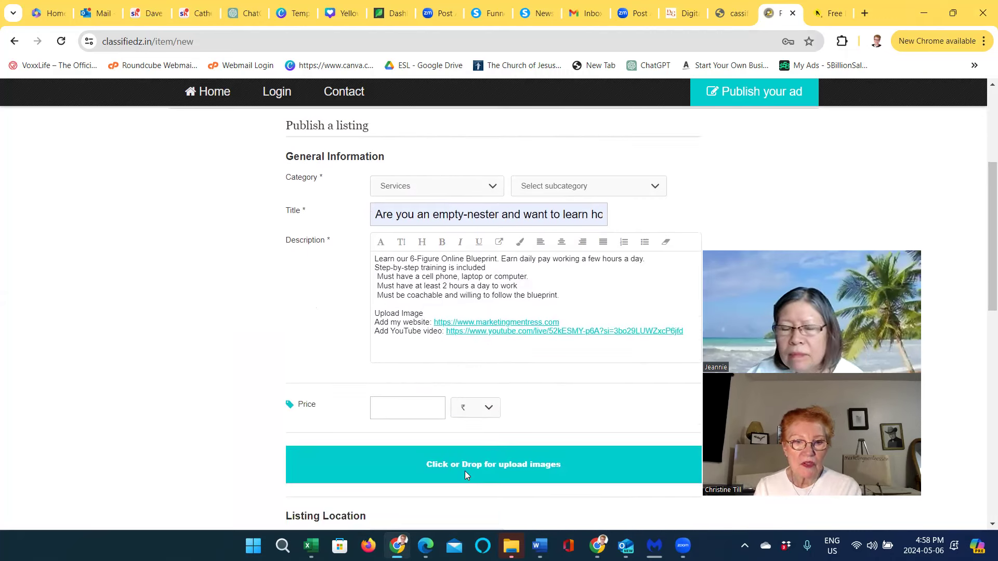
pyautogui.scroll(1, 464, 471)
# Set the price to 900 with Dollar US$ as the currency
pyautogui.click(392, 474)
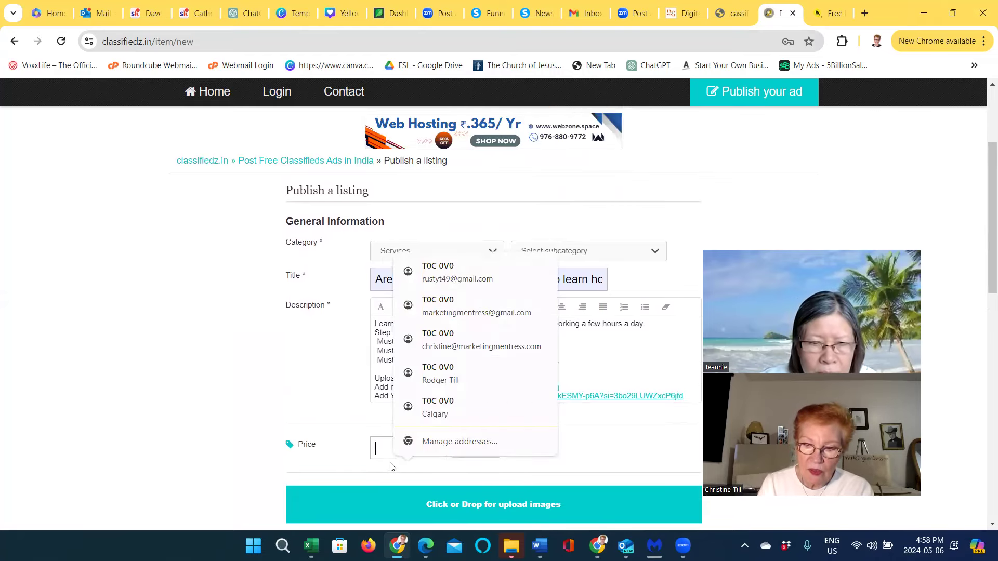
pyautogui.write('900')
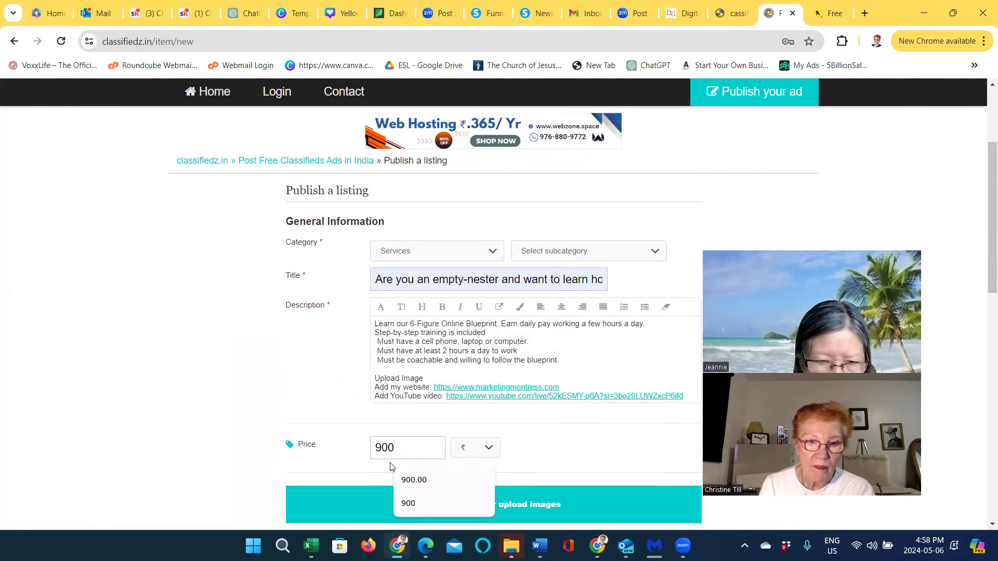
pyautogui.scroll(1, 392, 467)
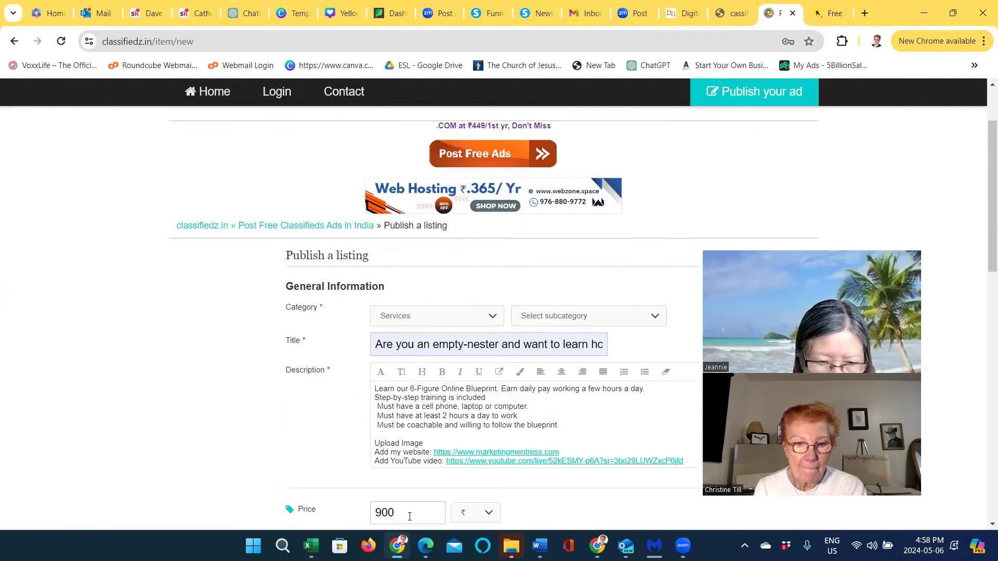
pyautogui.scroll(-2, 409, 516)
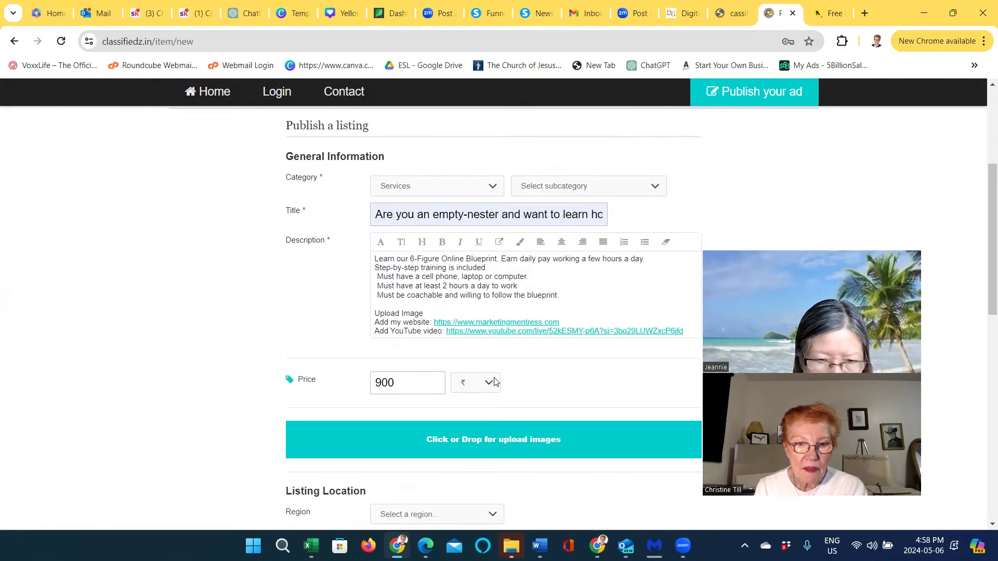
pyautogui.click(489, 383)
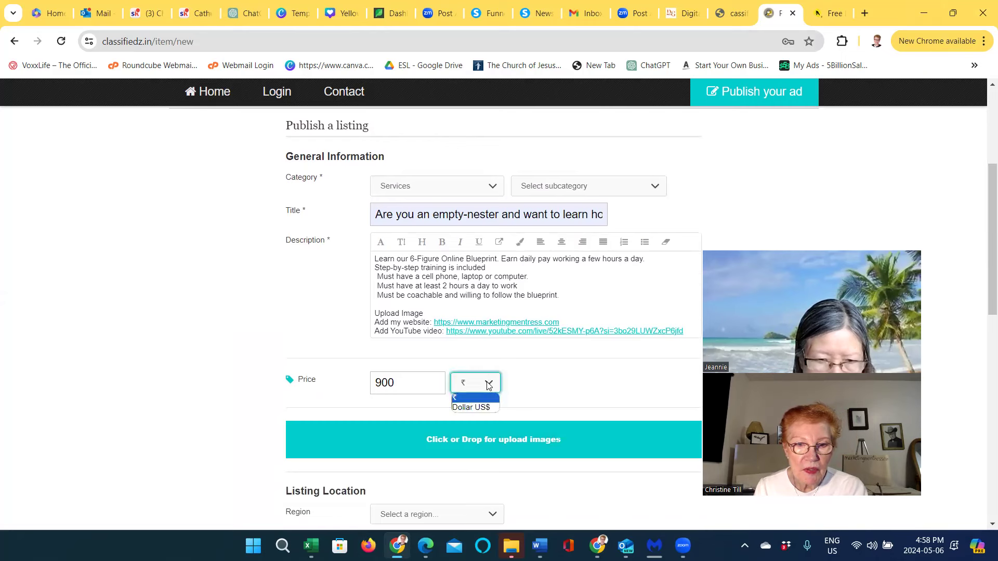
pyautogui.click(478, 407)
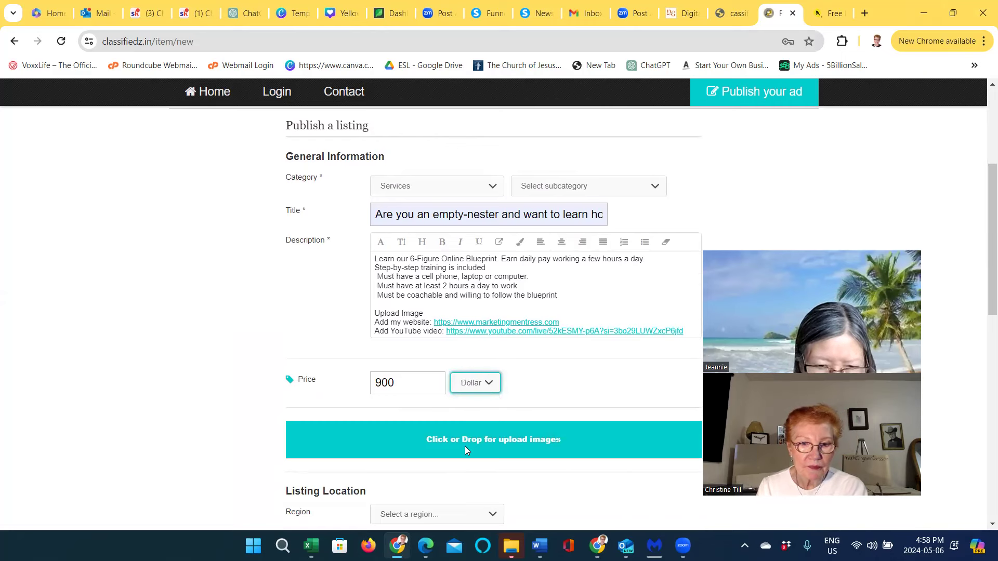
pyautogui.click(495, 438)
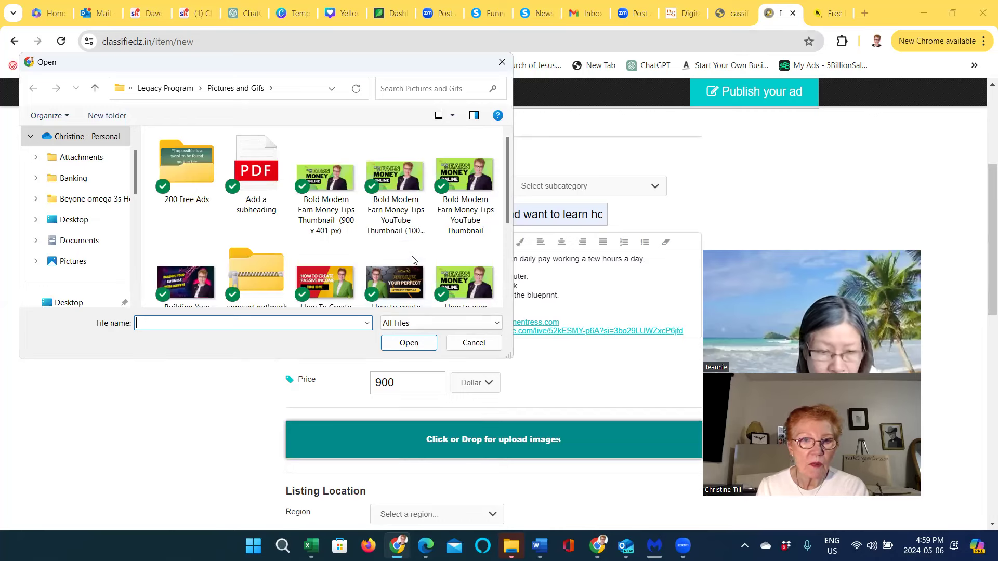
# Attach the Bold Modern Earn Money Tips Thumbnail image to the listing
pyautogui.click(326, 182)
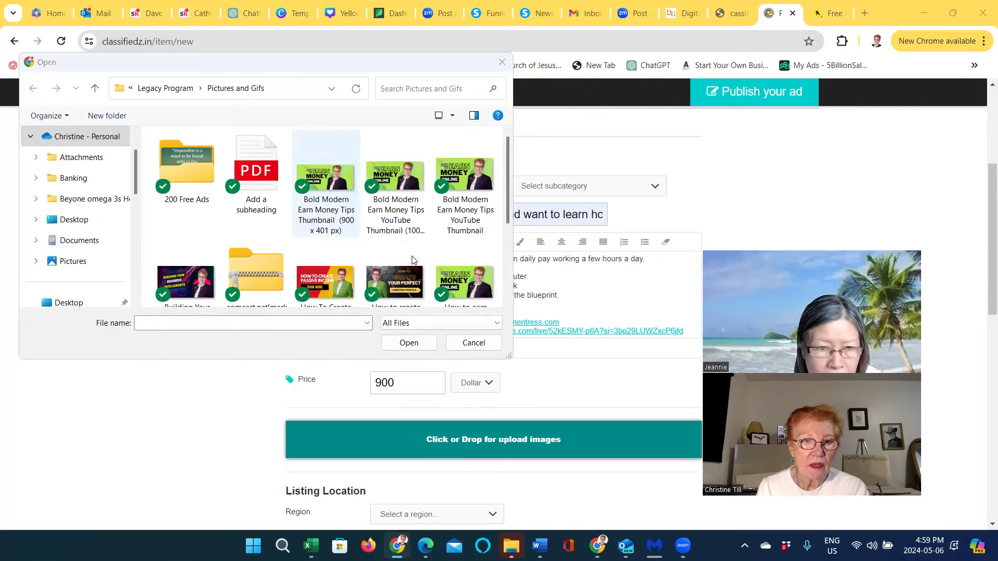
pyautogui.click(385, 344)
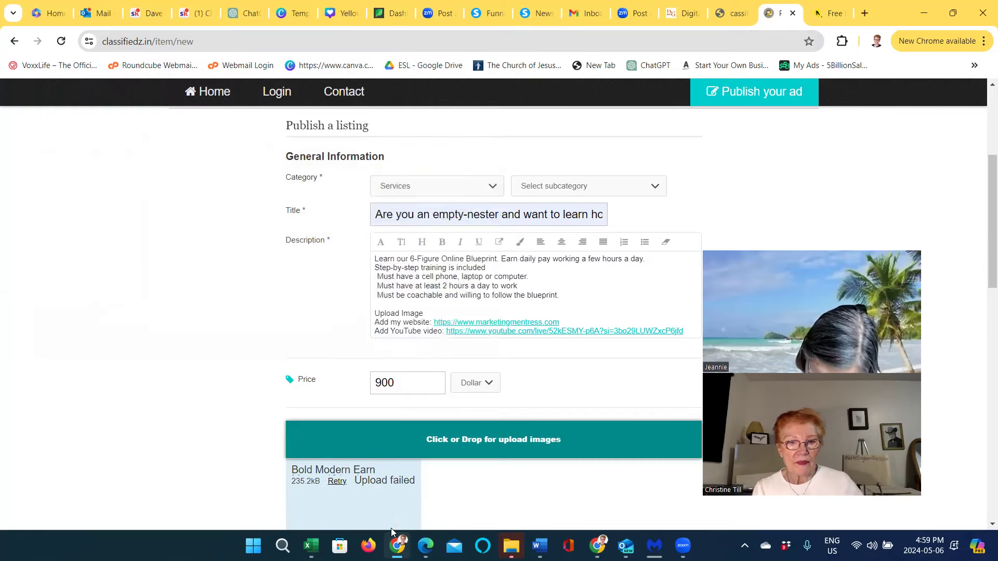
pyautogui.scroll(-5, 411, 481)
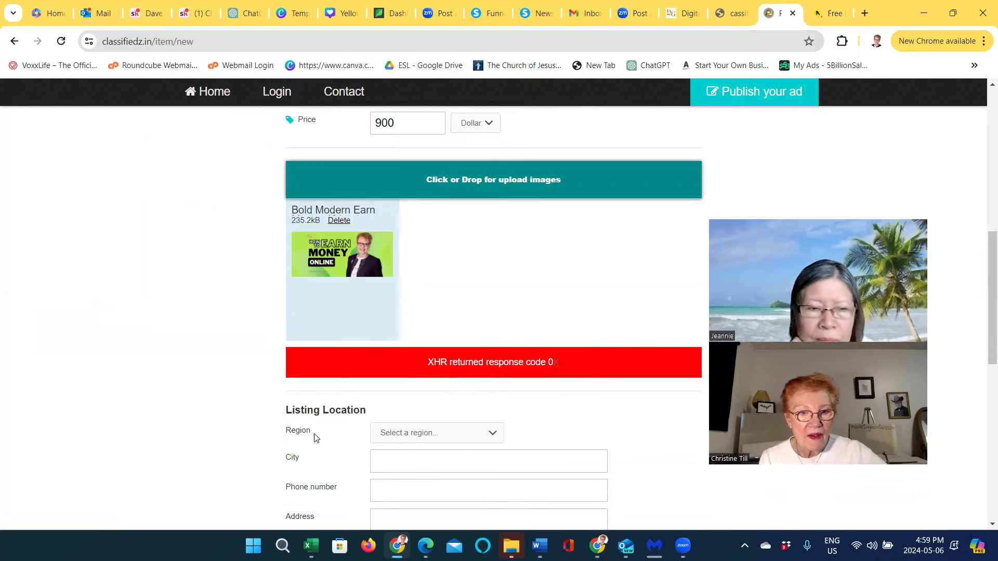
# Set the Region to Delhi, then change it to Punjab
pyautogui.scroll(-1, 316, 438)
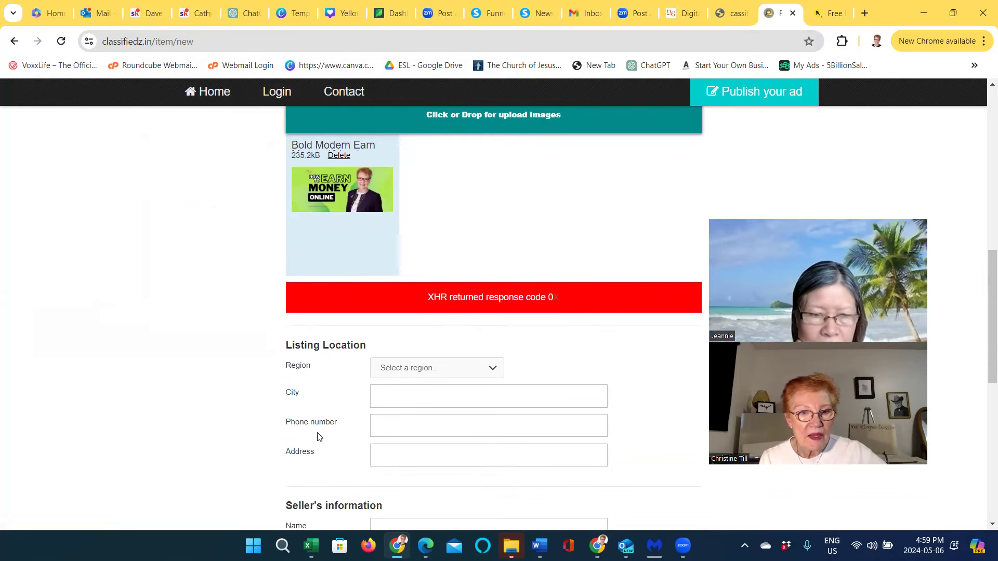
pyautogui.click(493, 370)
pyautogui.scroll(-1, 478, 353)
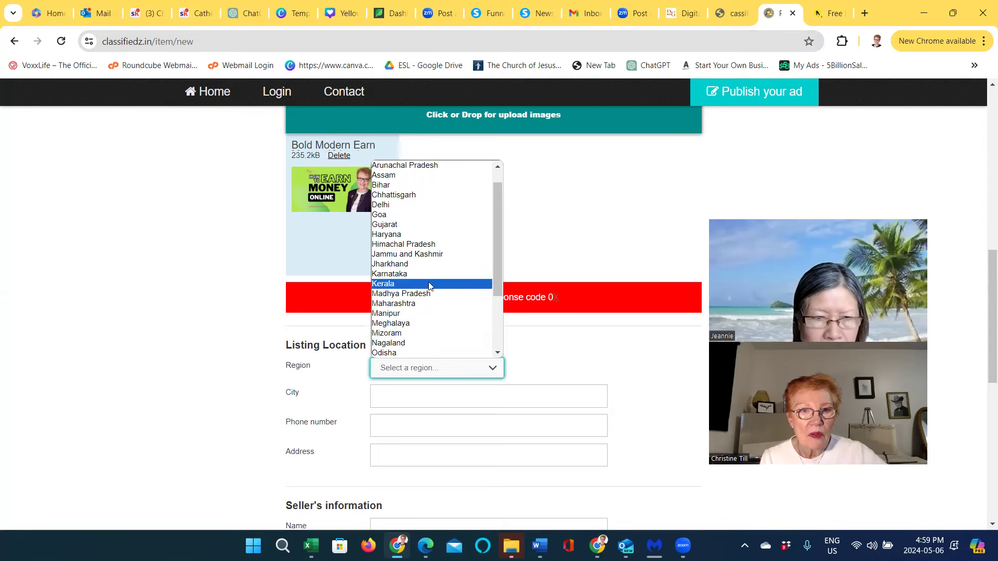
pyautogui.press('Up')
pyautogui.press('Return')
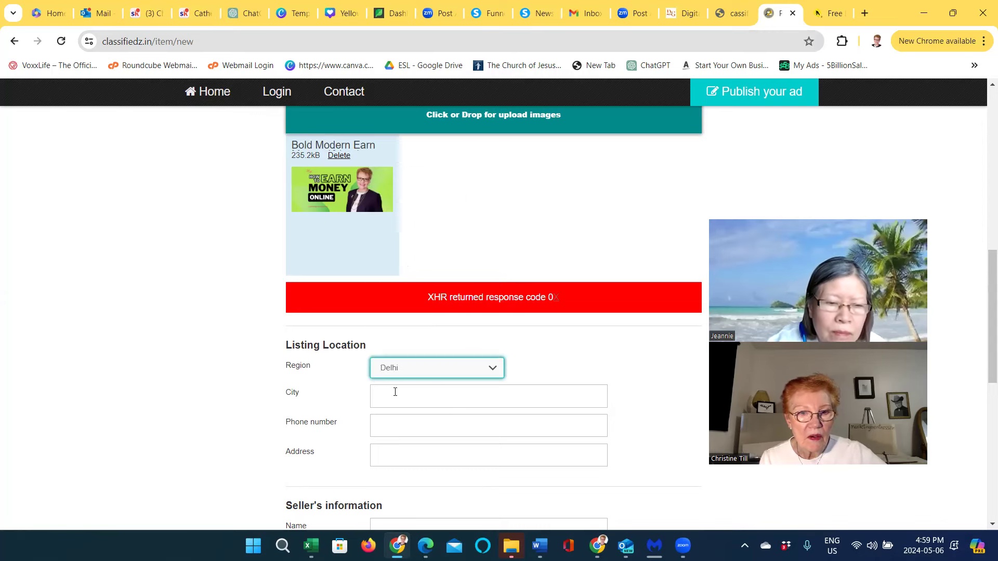
pyautogui.click(494, 368)
pyautogui.scroll(-1, 454, 318)
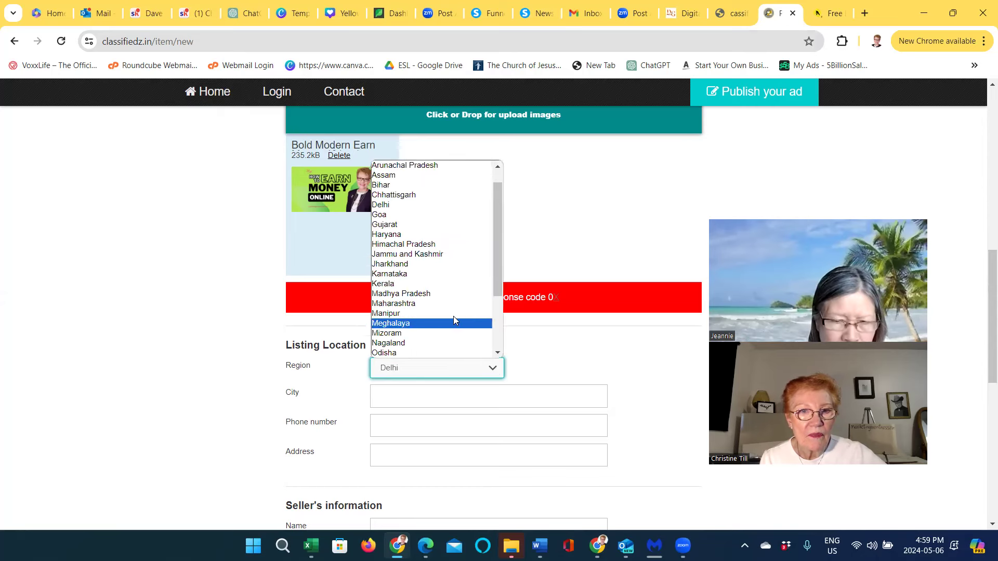
pyautogui.press('Up')
pyautogui.press('Up')
pyautogui.press('Up')
pyautogui.press('Up')
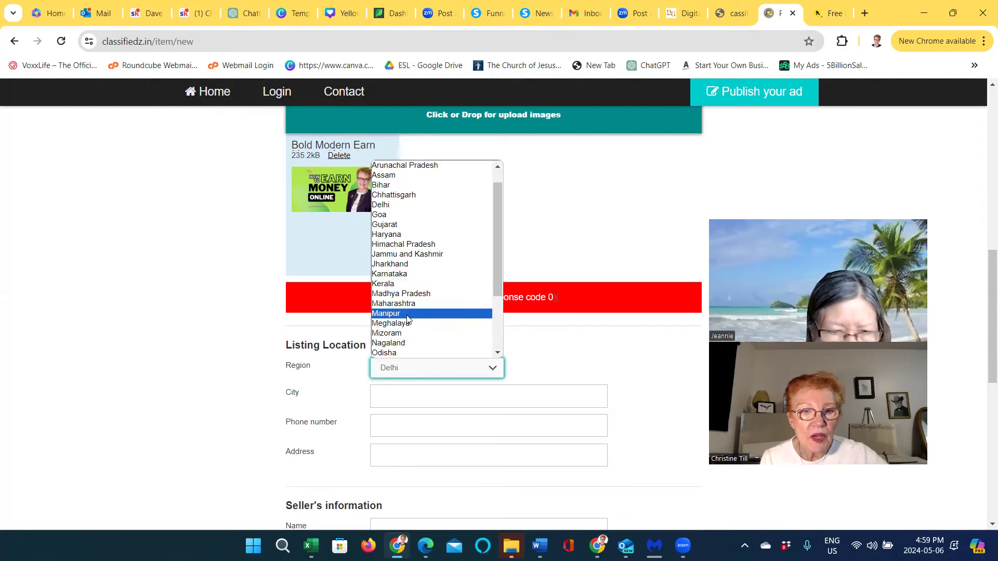
pyautogui.scroll(-3, 408, 320)
pyautogui.press('Up')
pyautogui.press('Up')
pyautogui.press('Up')
pyautogui.press('Up')
pyautogui.press('Return')
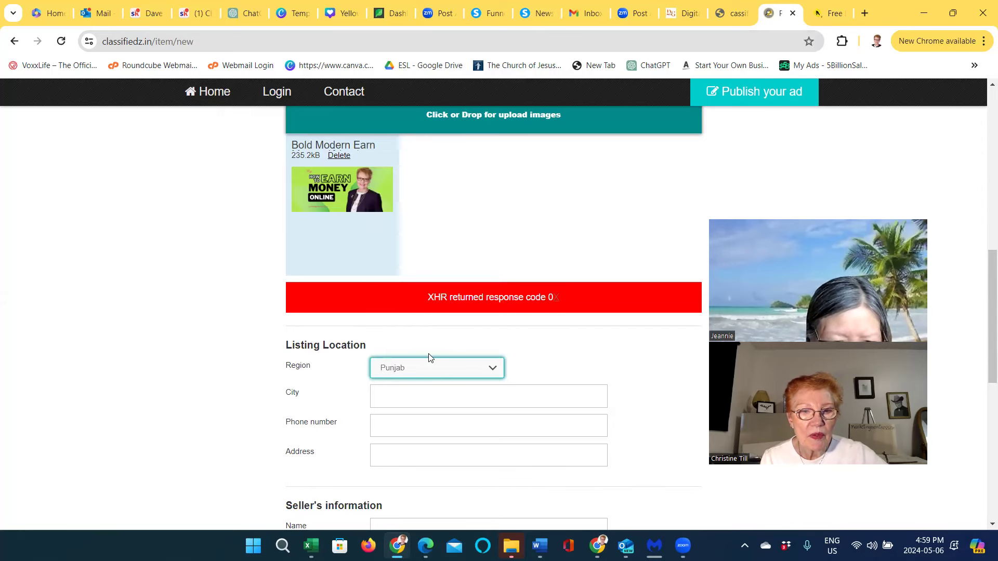
# Recheck the Punjab region selection before entering the city
pyautogui.click(390, 400)
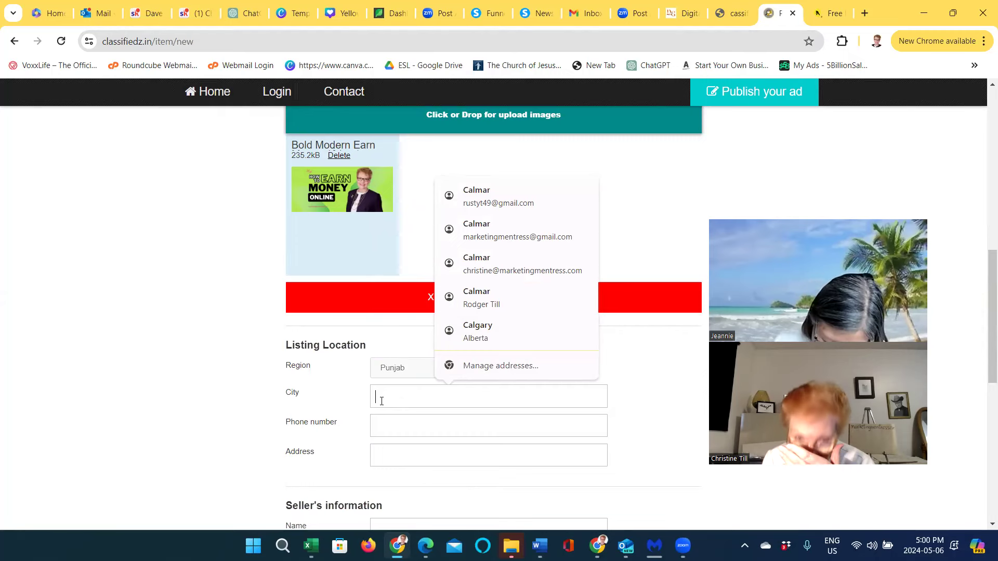
pyautogui.click(409, 369)
pyautogui.scroll(-1, 413, 355)
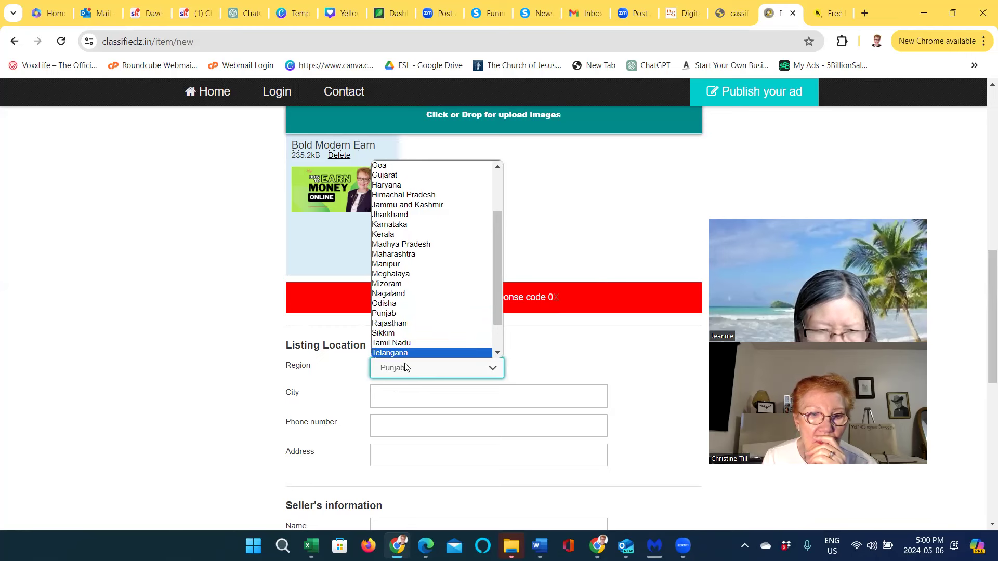
pyautogui.click(394, 387)
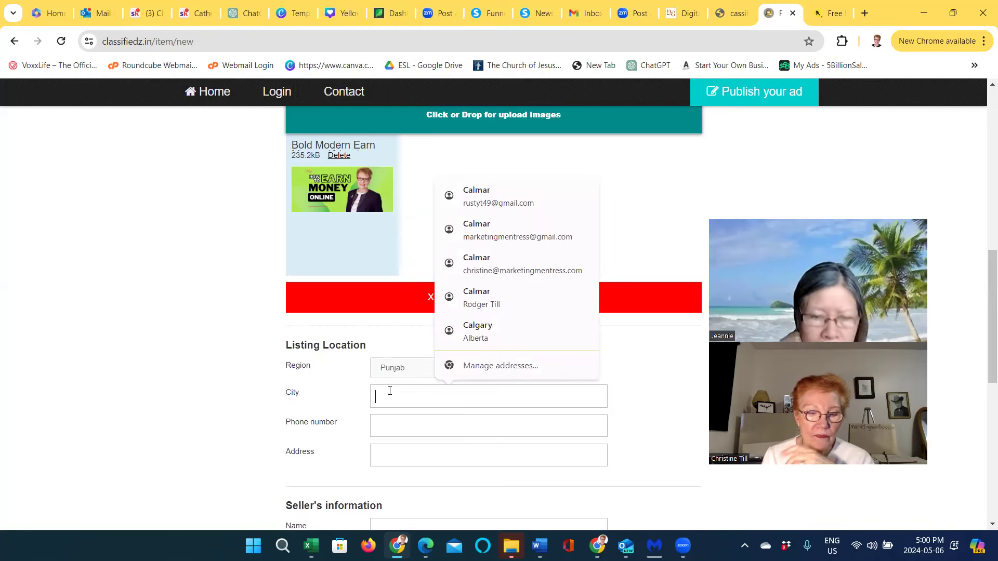
# Enter Delhi as the city, autofill the seller's contact details, and tick I'm not a robot
pyautogui.write('Delhi')
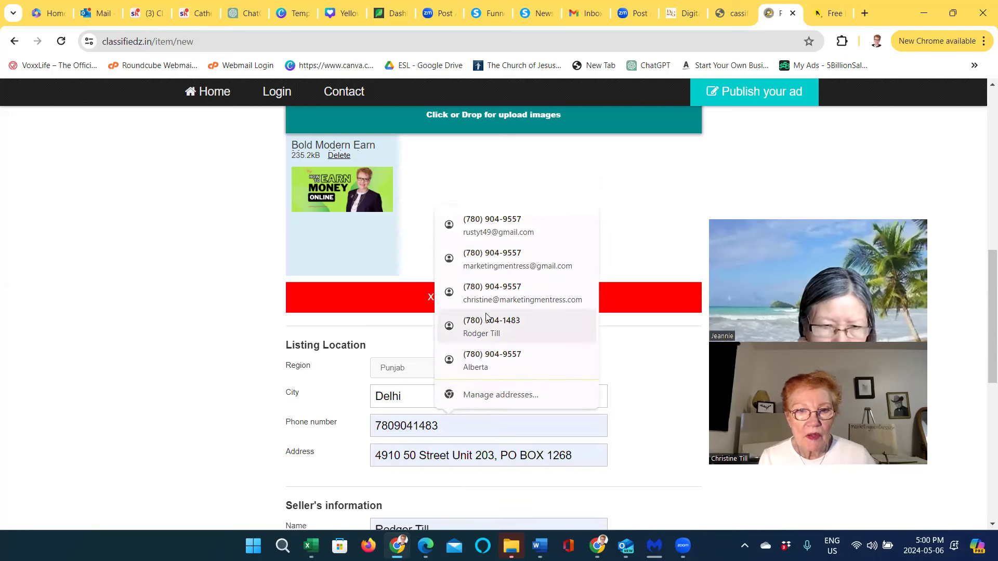
pyautogui.click(486, 262)
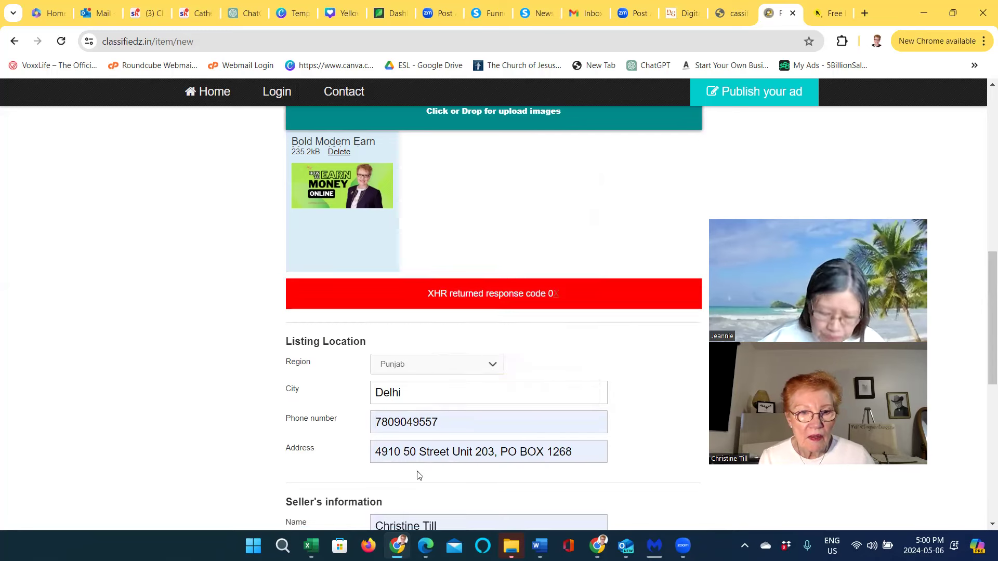
pyautogui.scroll(-3, 419, 473)
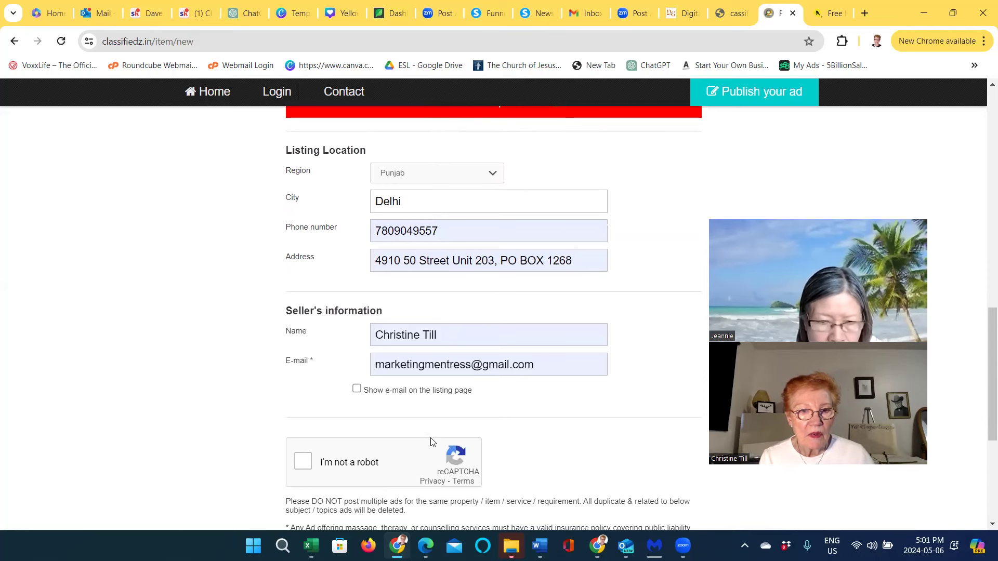
pyautogui.click(304, 462)
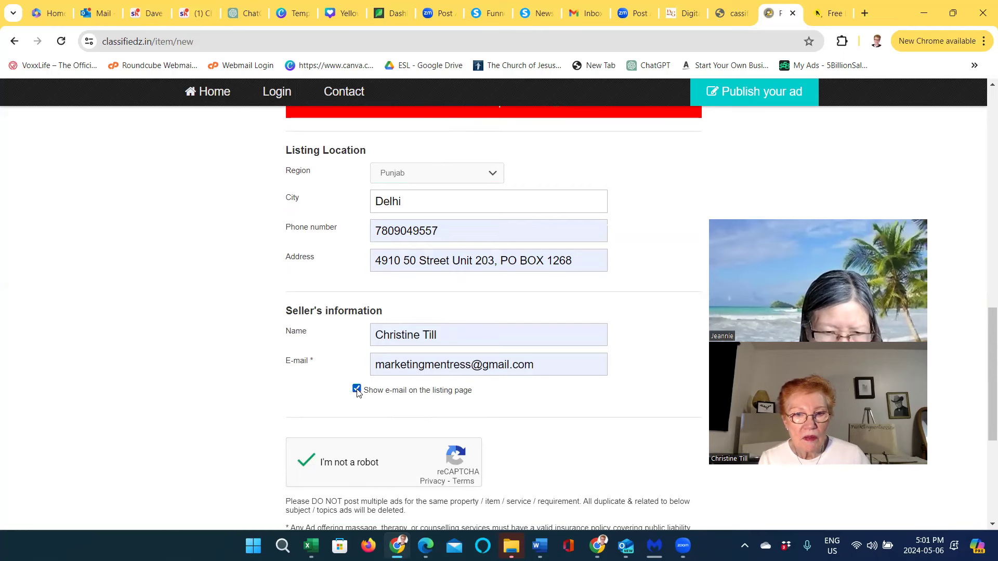
# Review the filled listing form and submit it with PUBLISH
pyautogui.scroll(-5, 385, 437)
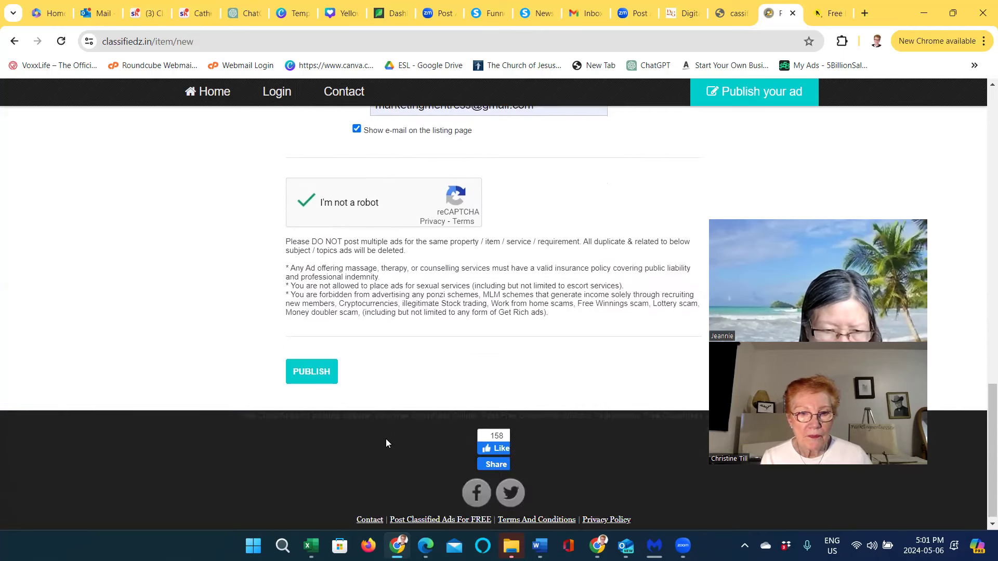
pyautogui.scroll(1, 377, 427)
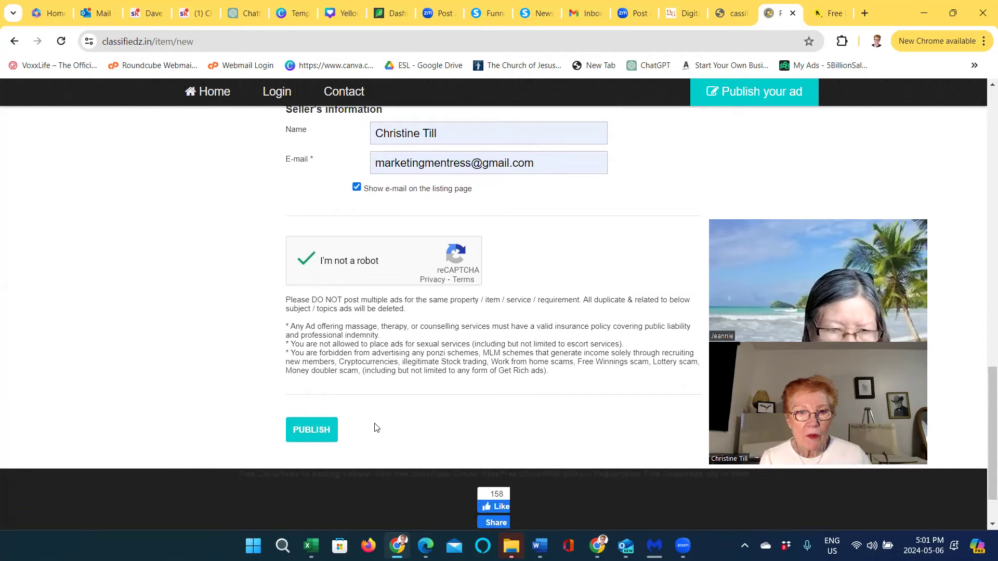
pyautogui.scroll(14, 377, 427)
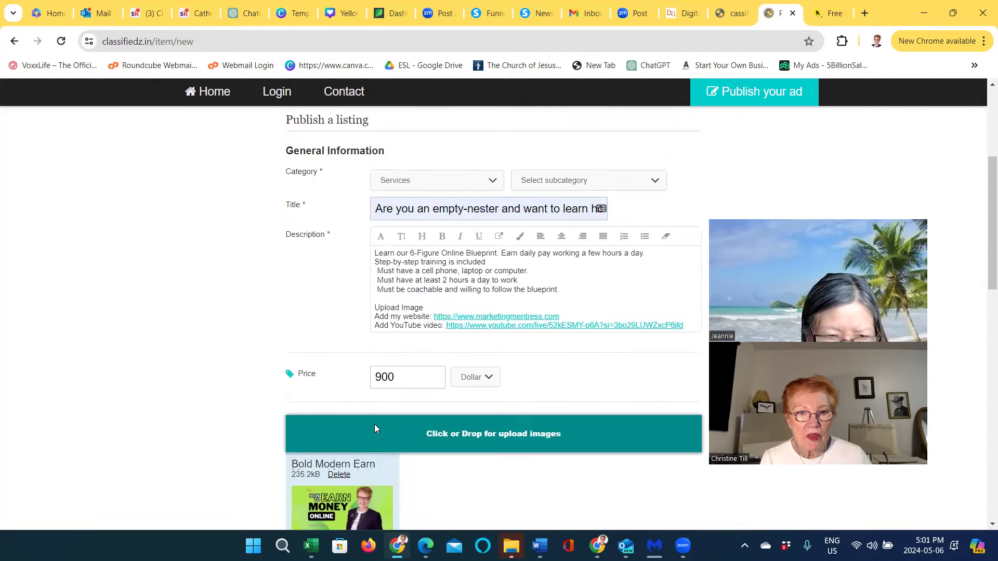
pyautogui.scroll(1, 374, 426)
pyautogui.scroll(2, 377, 428)
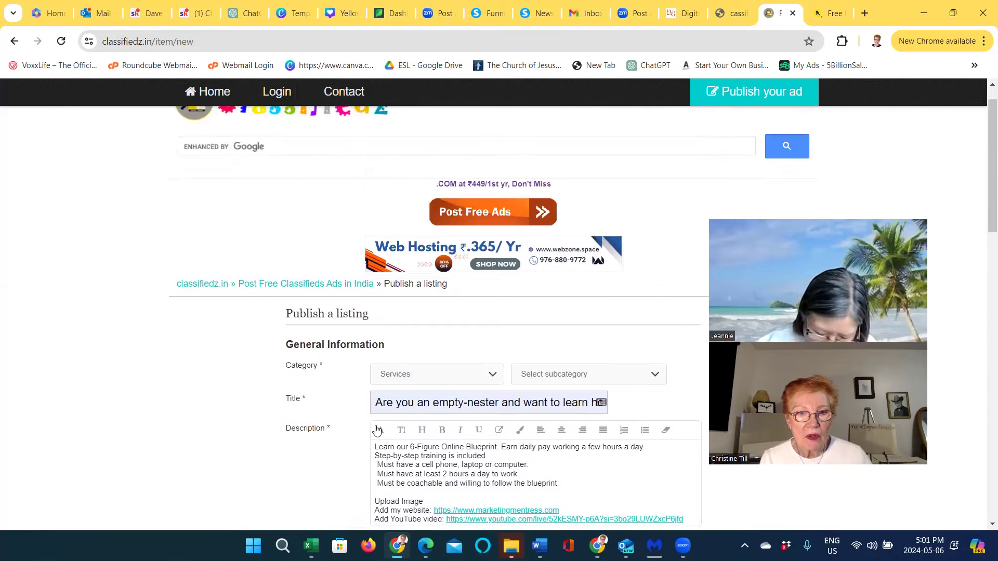
pyautogui.scroll(-7, 378, 428)
pyautogui.scroll(-11, 376, 431)
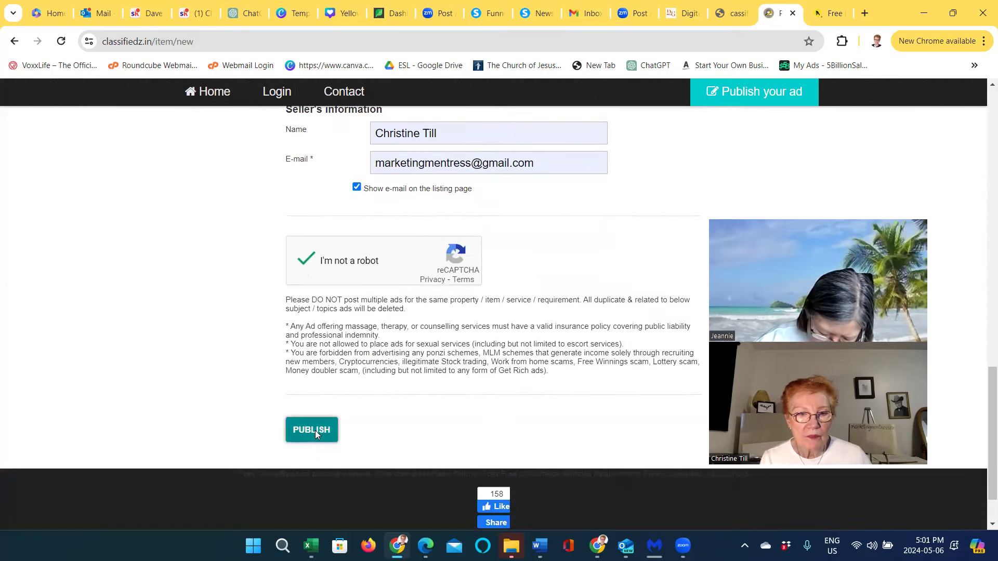
pyautogui.click(315, 430)
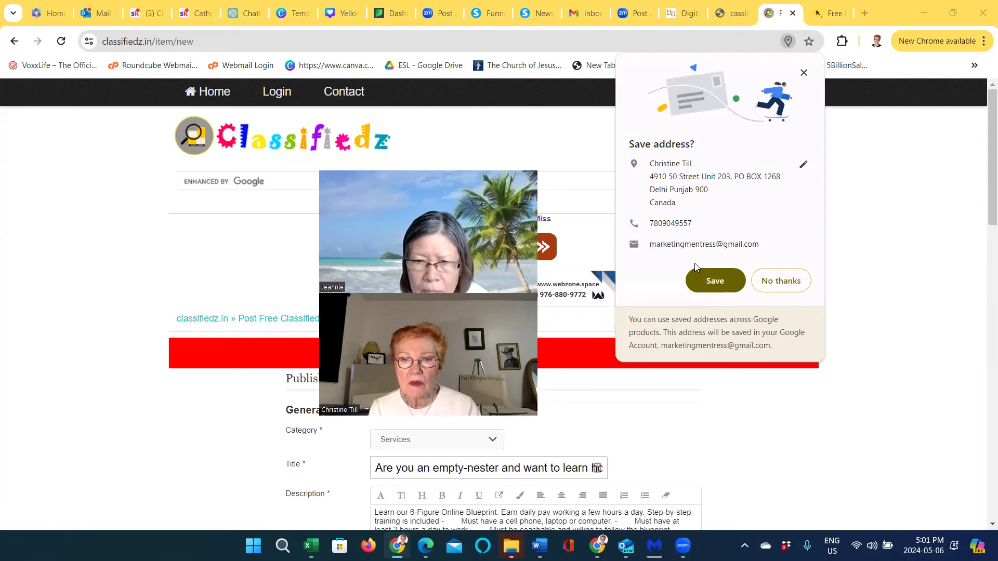
# Save the contact address to Chrome after the 'Category invalid.' rejection
pyautogui.click(716, 284)
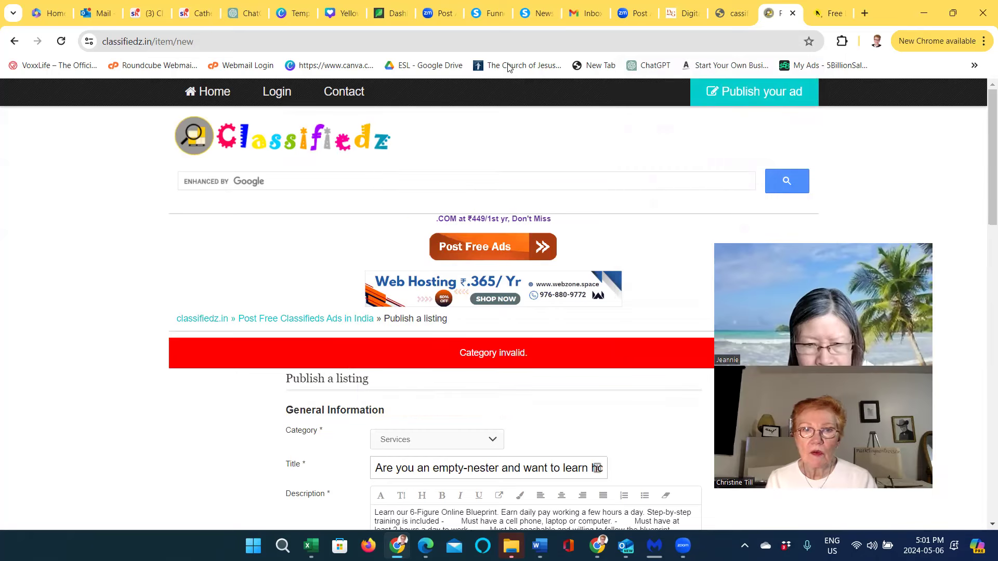
pyautogui.click(216, 43)
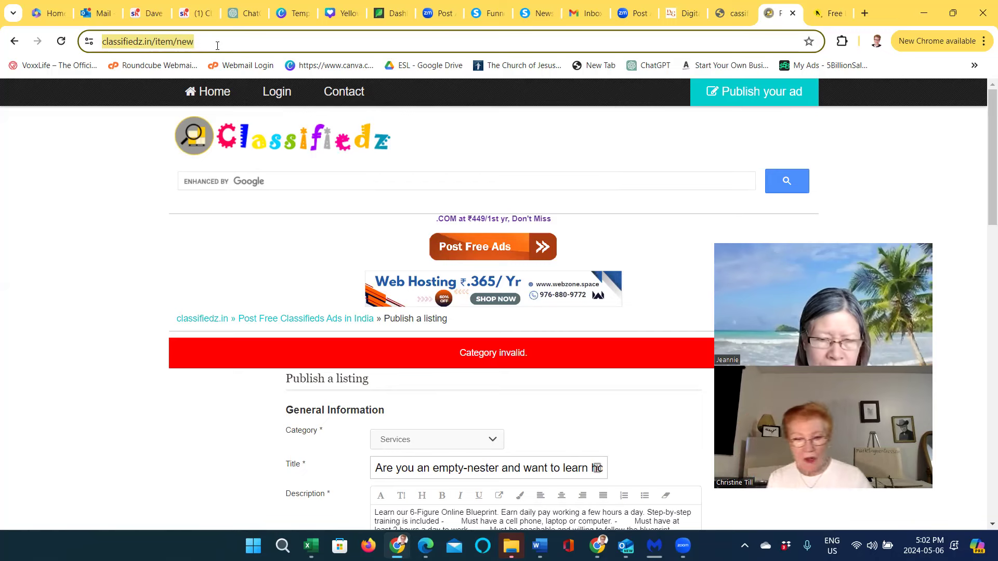
# Load the adproceed.com site in Chrome
pyautogui.write('adpr')
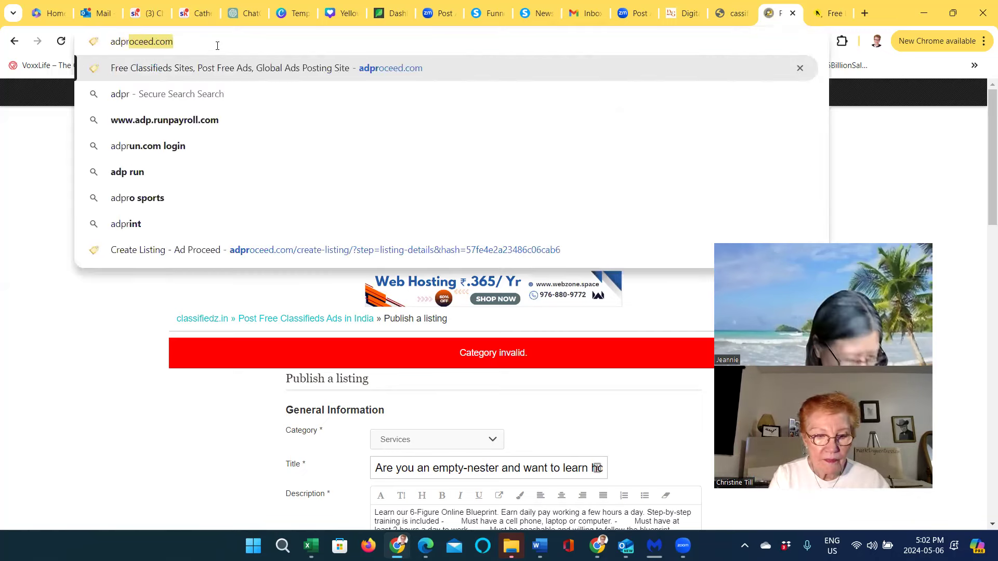
pyautogui.write('oceed.com')
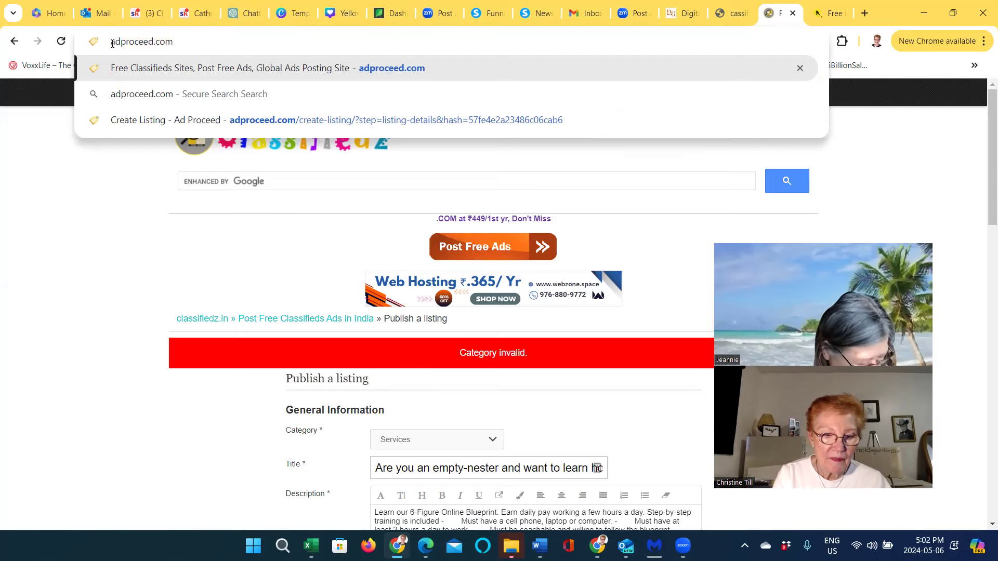
pyautogui.write('http://')
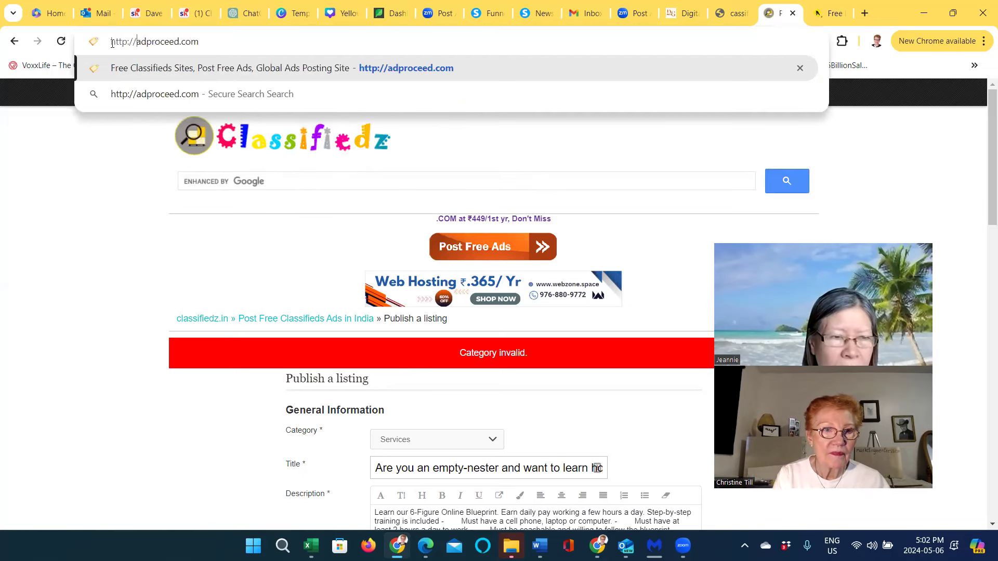
pyautogui.click(427, 69)
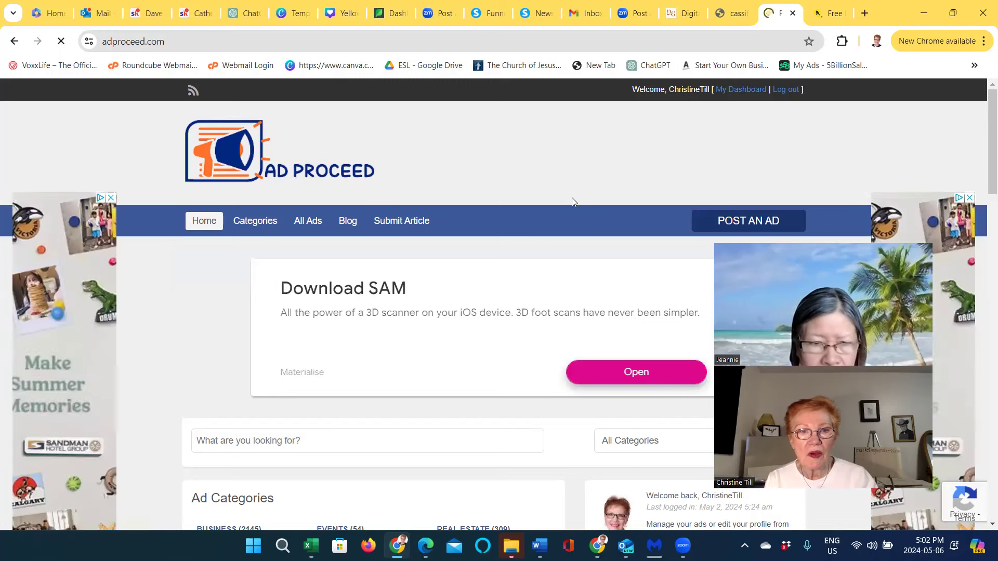
# Start a new ad on Ad Proceed, dismissing the full-page advertisement to reach the submission form
pyautogui.click(743, 224)
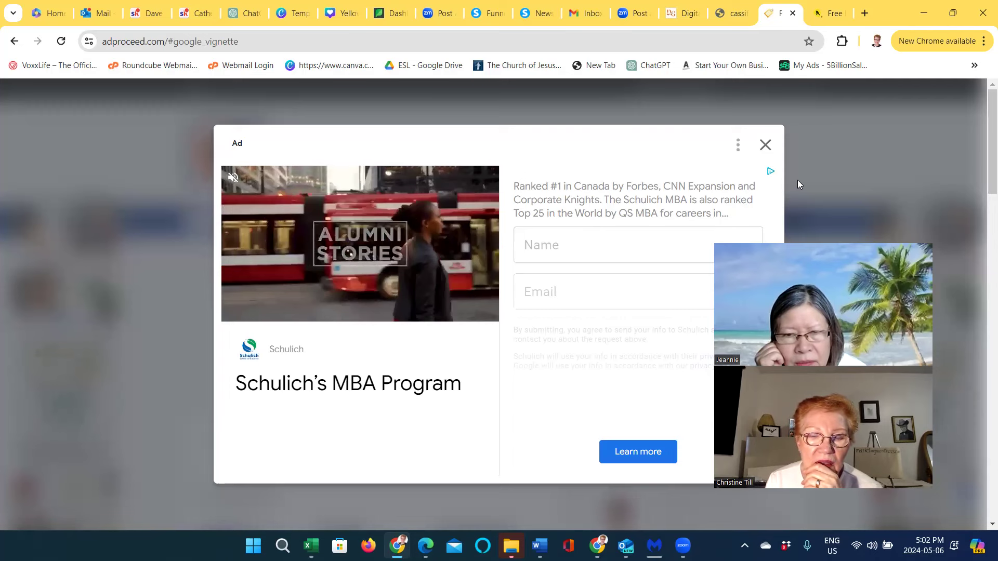
pyautogui.click(765, 145)
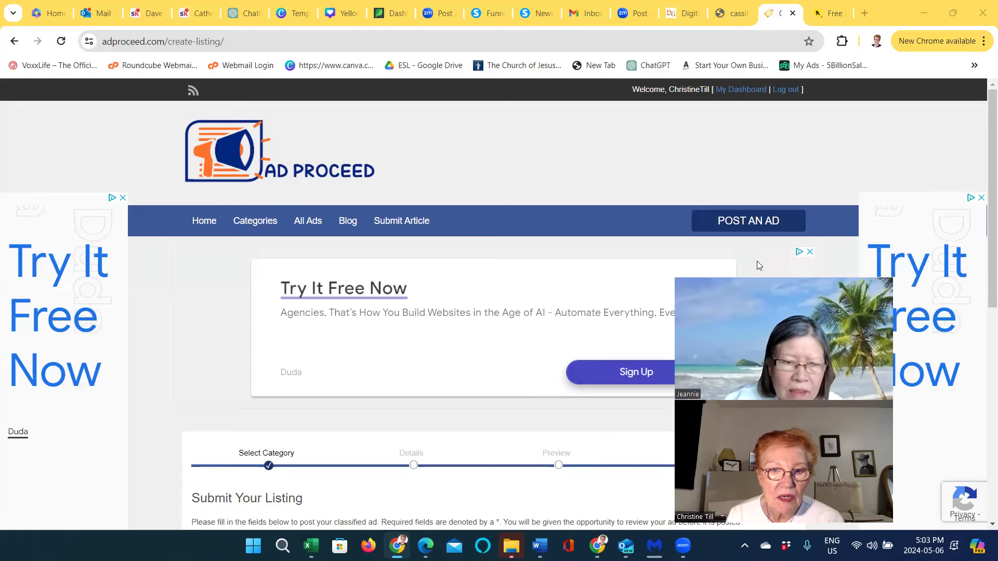
pyautogui.click(724, 222)
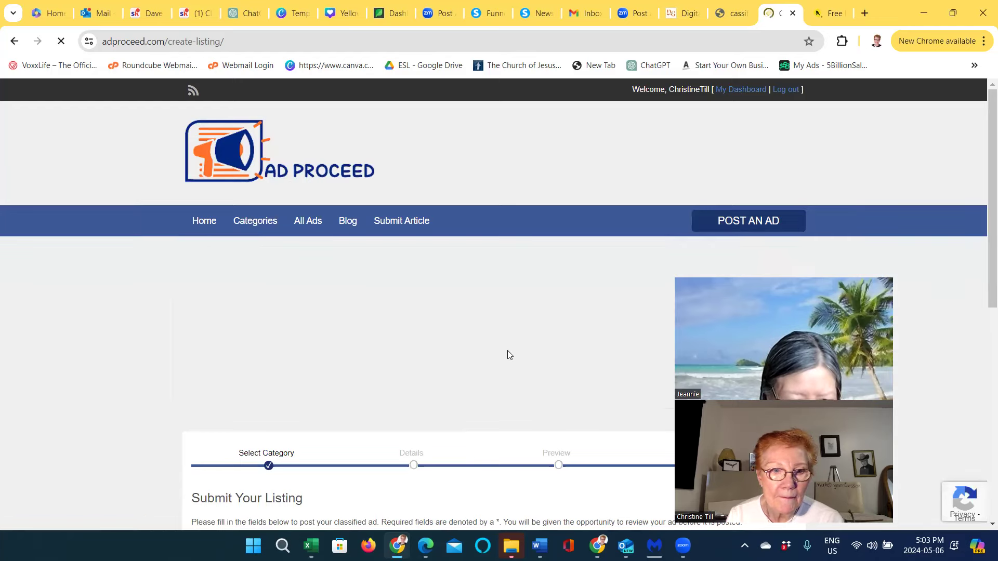
# Choose BUSINESS as the listing category and proceed to the details form
pyautogui.scroll(-5, 507, 346)
pyautogui.scroll(-1, 510, 346)
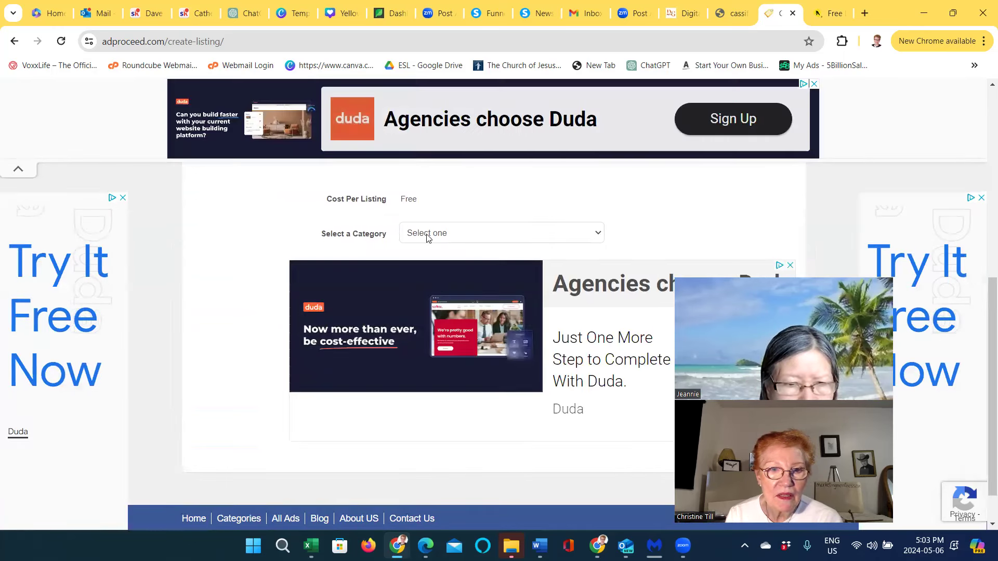
pyautogui.click(598, 235)
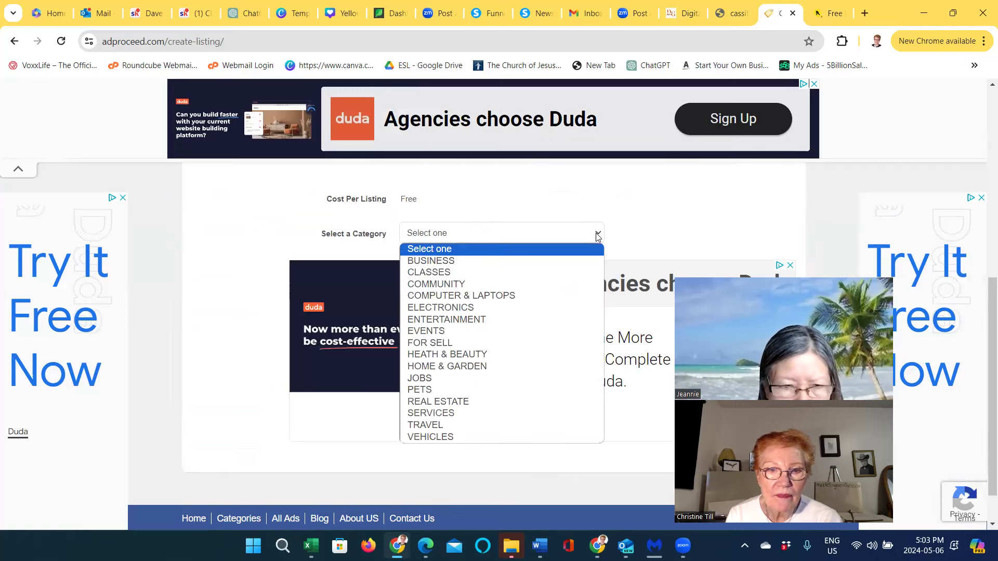
pyautogui.click(452, 262)
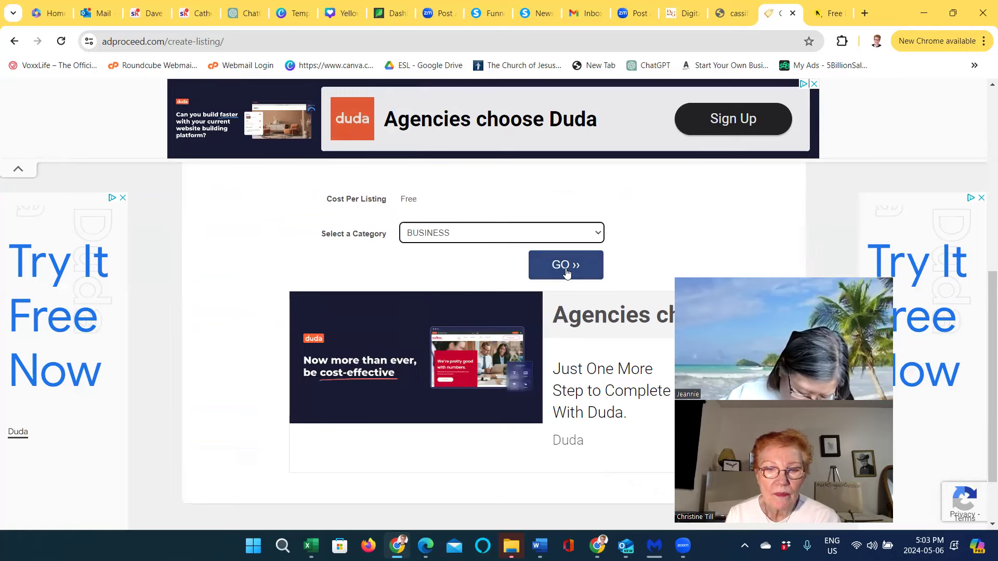
pyautogui.click(565, 270)
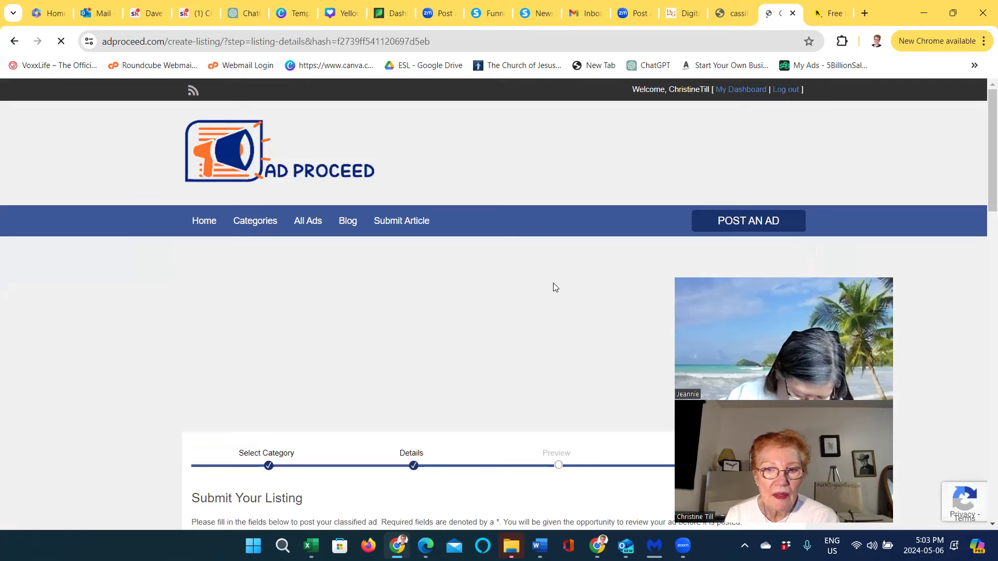
# Fill the title with the saved empty-nester headline and set the price to 900
pyautogui.scroll(-6, 553, 283)
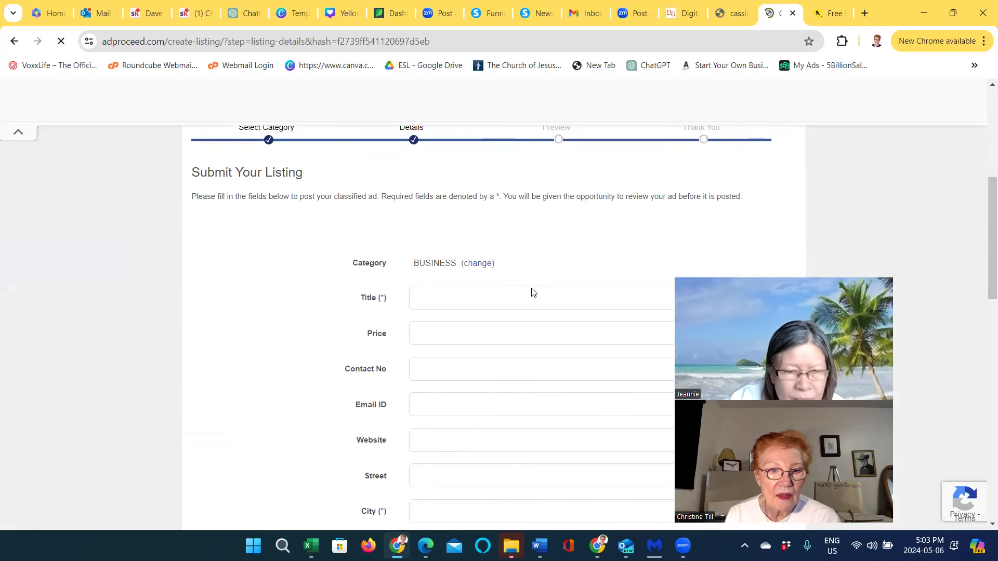
pyautogui.scroll(-1, 532, 293)
pyautogui.click(421, 234)
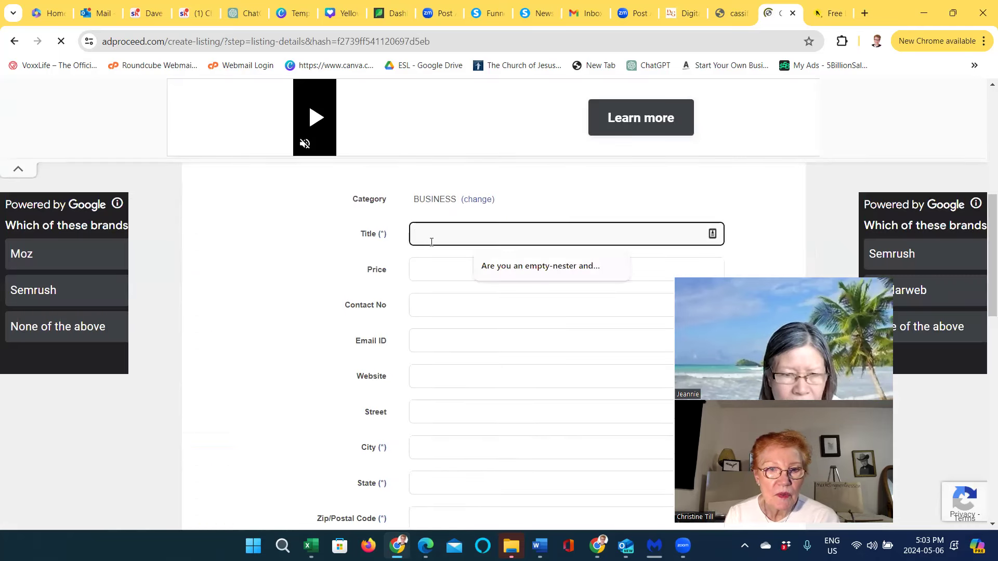
pyautogui.click(502, 269)
pyautogui.click(426, 271)
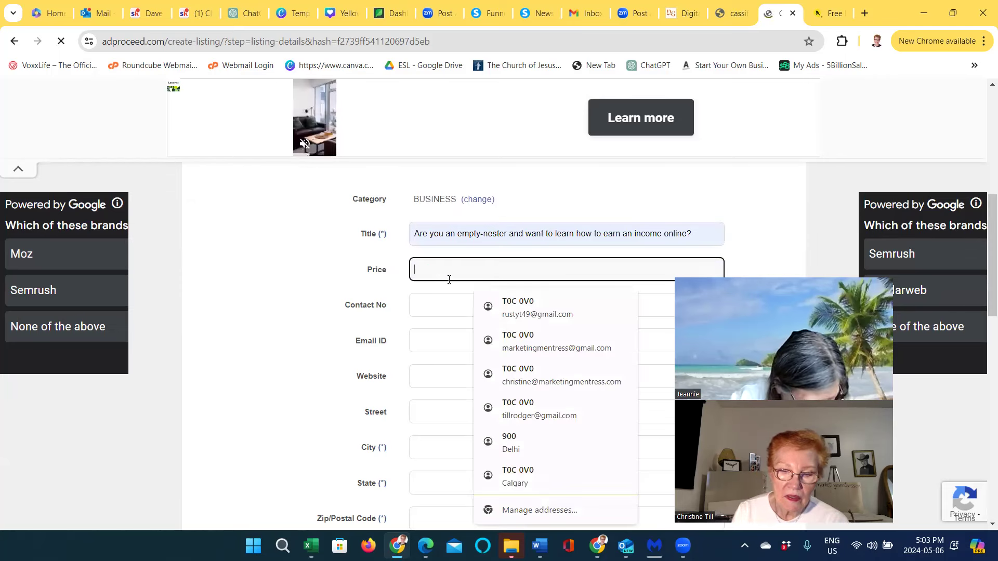
pyautogui.write('900')
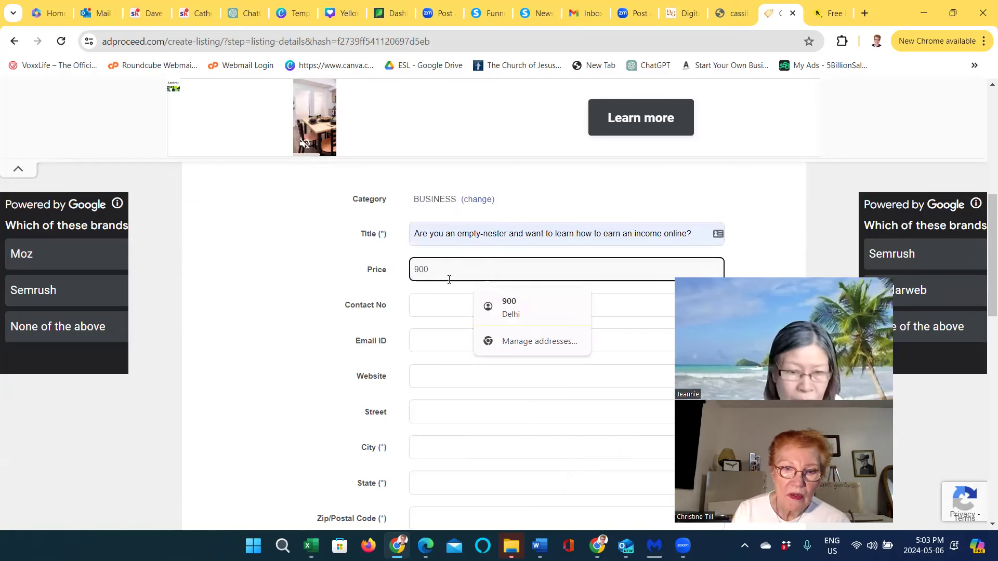
# Autofill the contact number, e-mail, street address with Canada, and the saved website
pyautogui.click(456, 310)
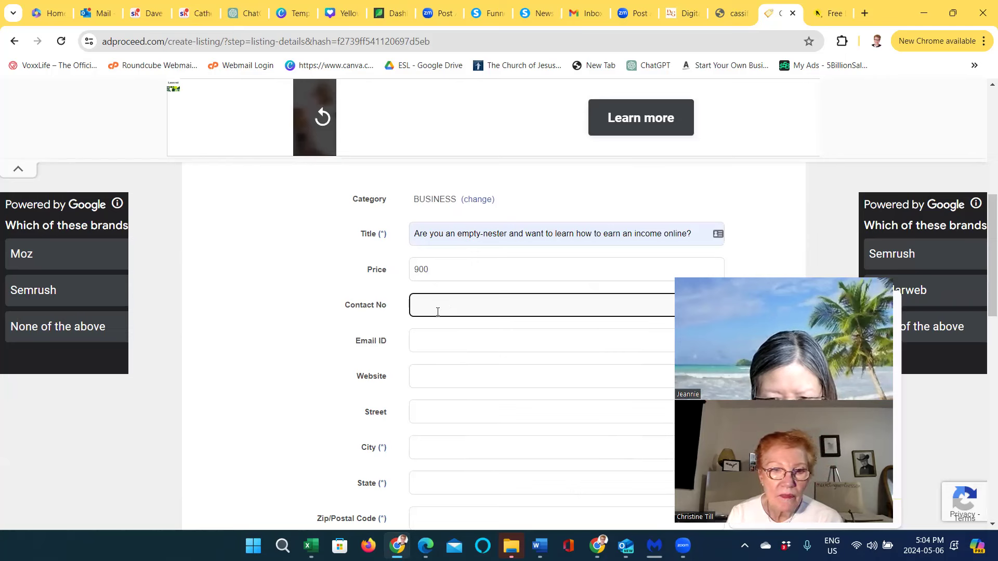
pyautogui.click(419, 342)
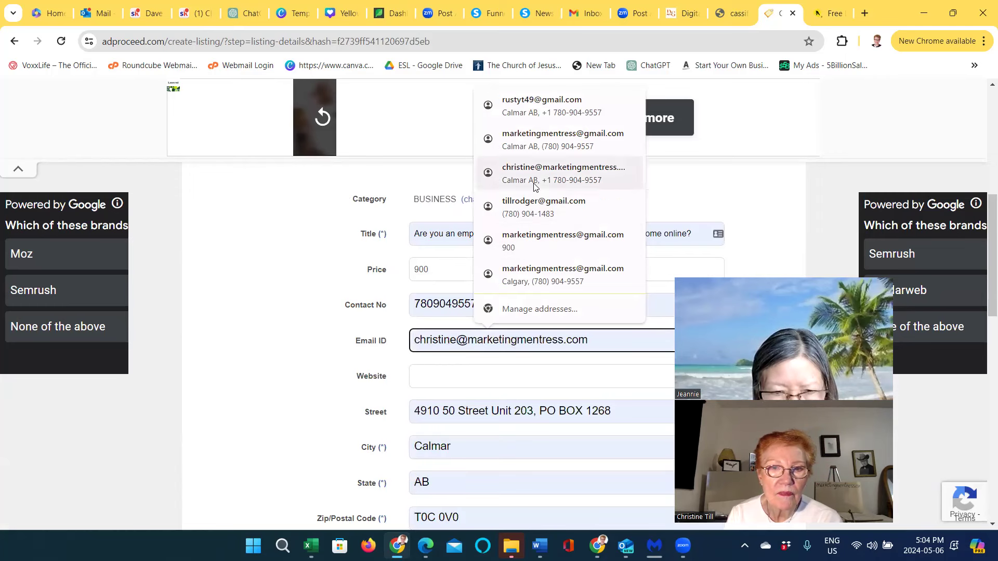
pyautogui.press('Return')
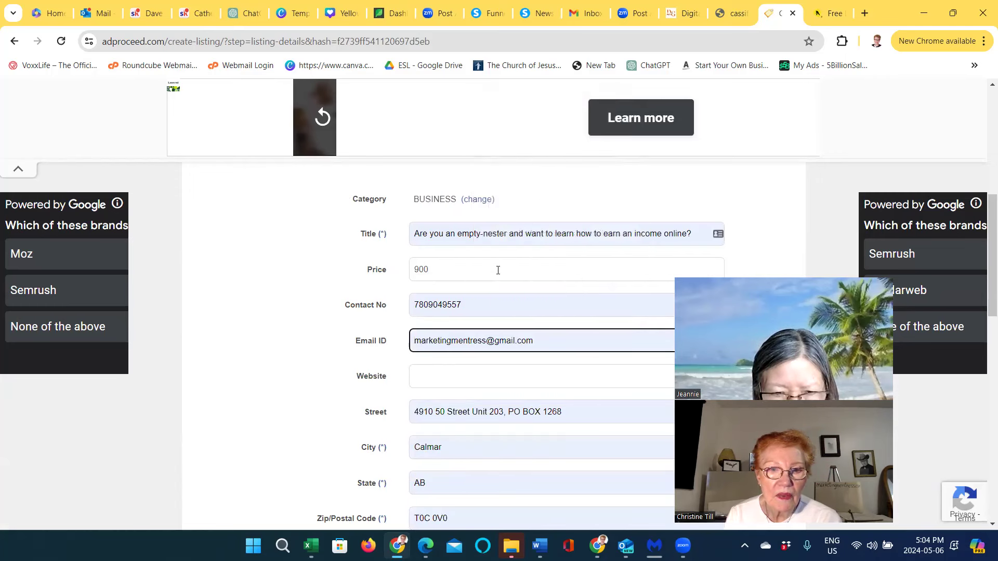
pyautogui.click(421, 379)
pyautogui.click(527, 414)
pyautogui.scroll(-3, 479, 458)
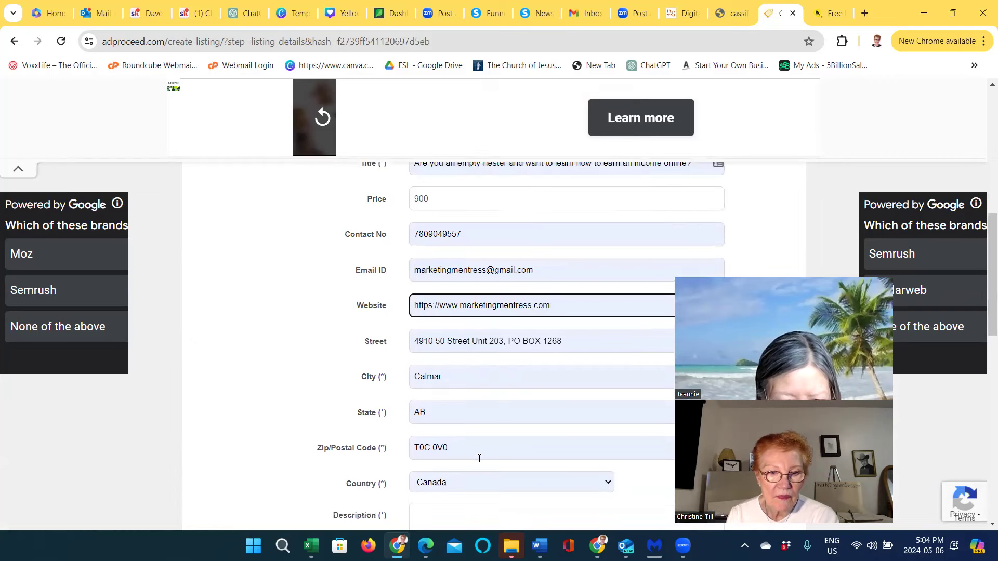
pyautogui.click(446, 399)
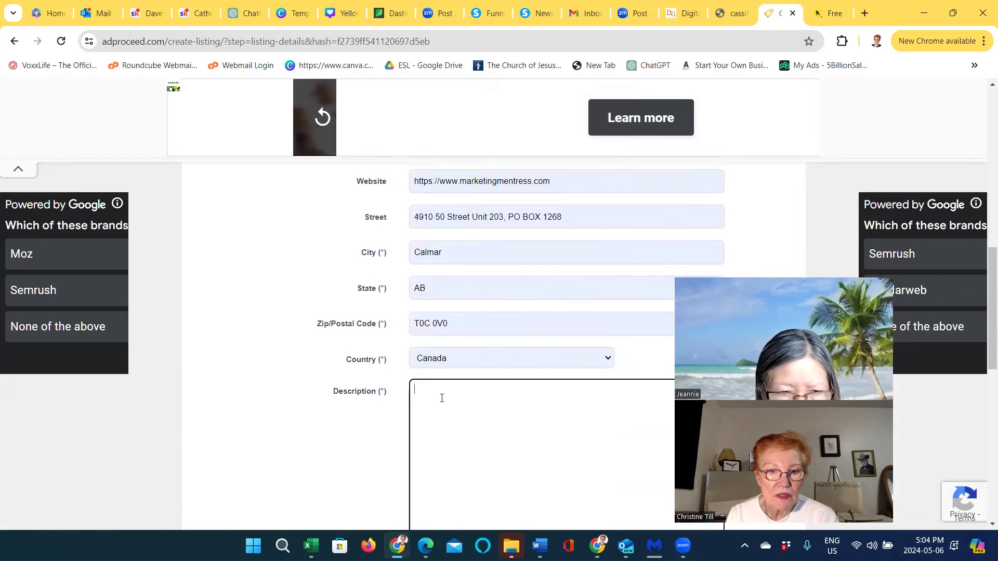
# Copy the selected ad body text from Word's Document2, then minimize Word
pyautogui.click(542, 545)
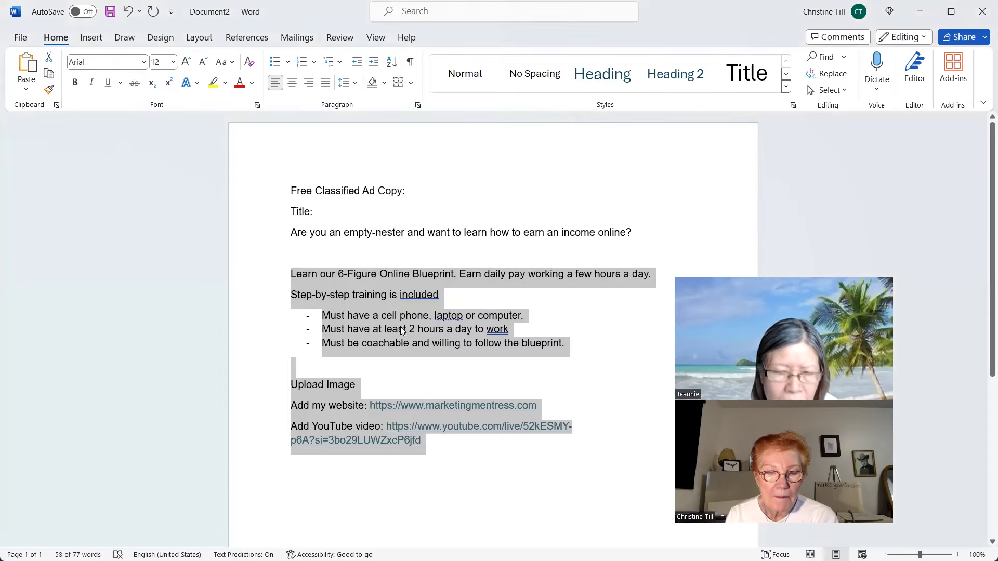
pyautogui.rightClick(401, 327)
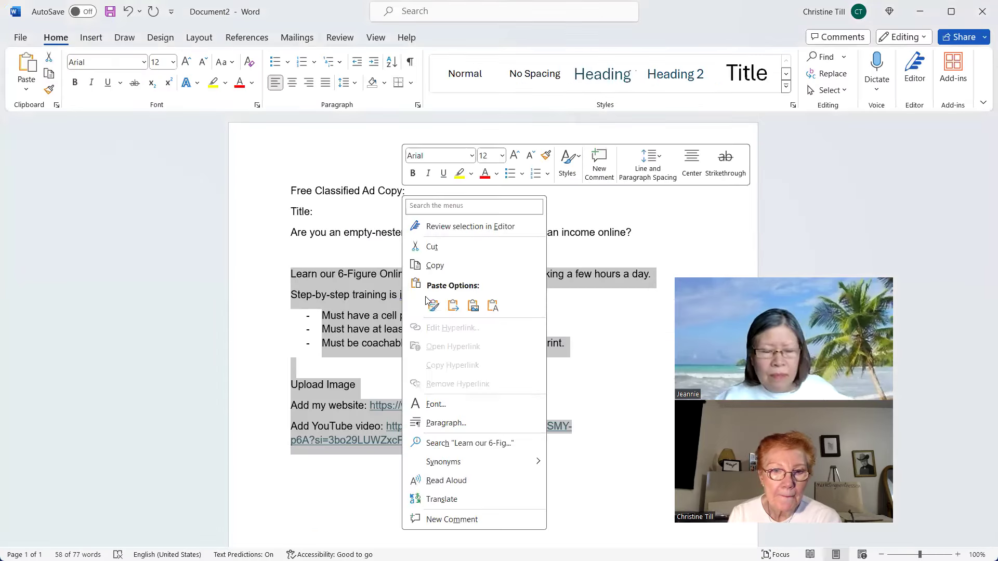
pyautogui.click(434, 266)
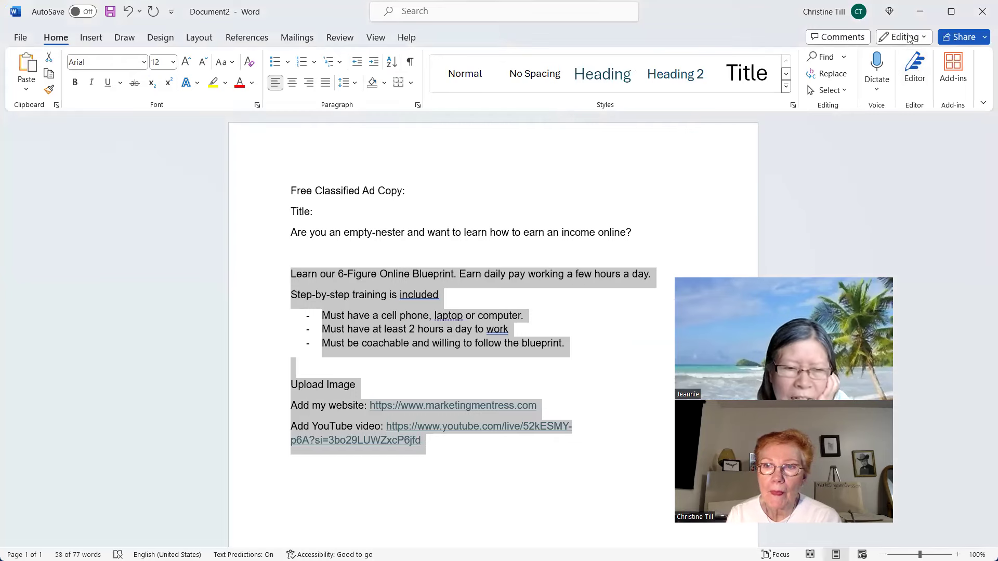
pyautogui.click(921, 11)
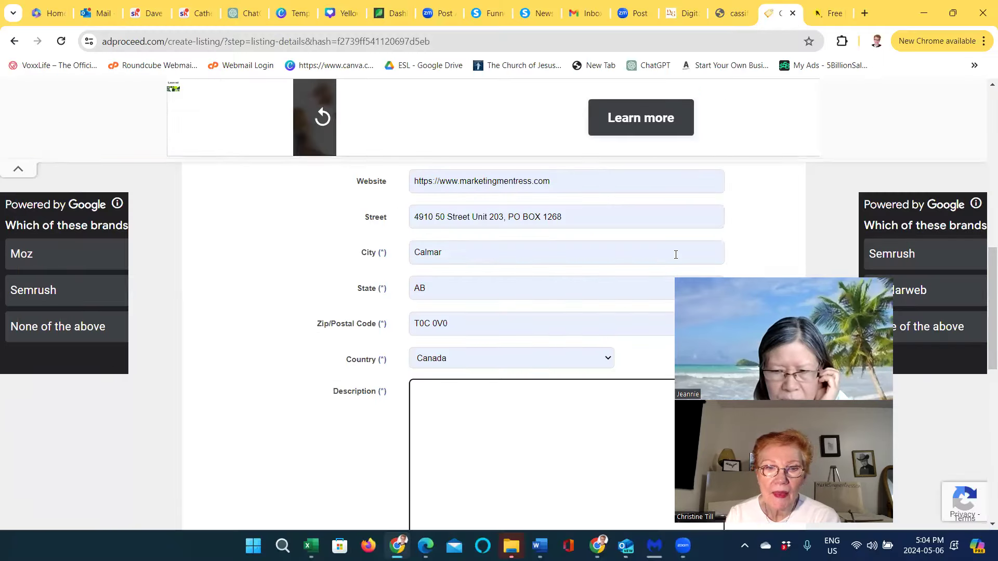
# Paste the copied ad text into the Description box
pyautogui.rightClick(420, 394)
pyautogui.click(457, 223)
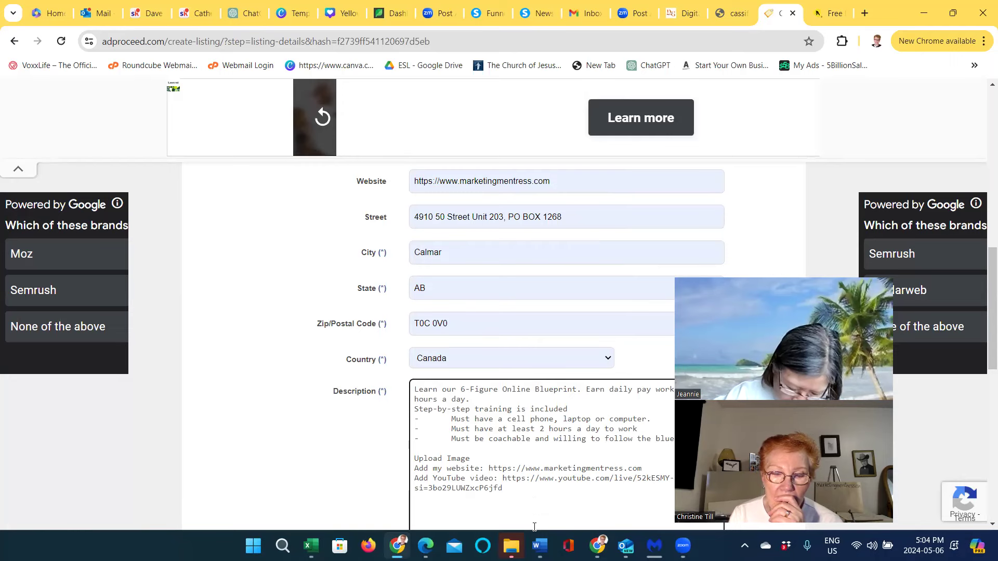
pyautogui.scroll(-6, 534, 522)
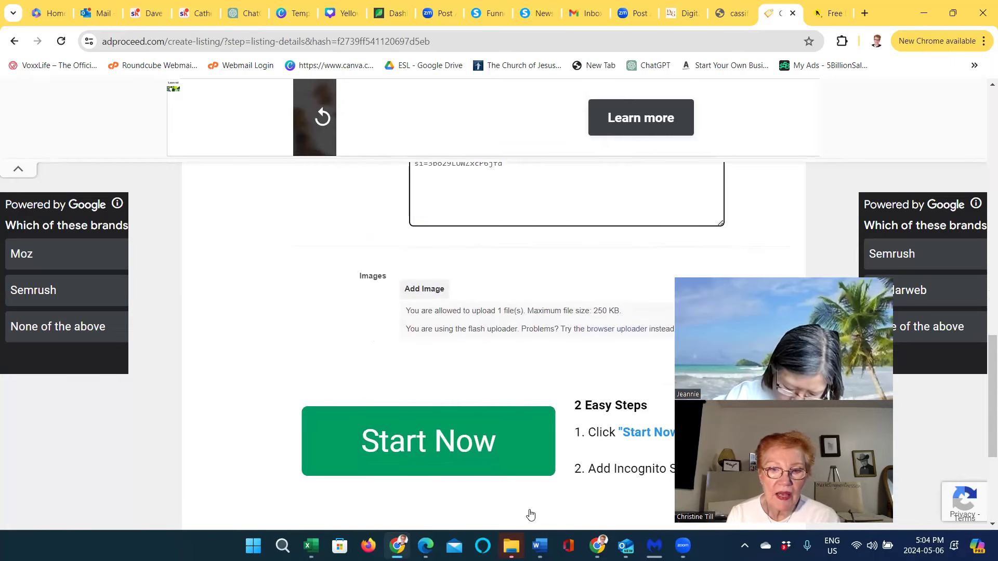
pyautogui.scroll(2, 529, 510)
# Attach the Bold Modern Earn Money Tips Thumbnail image to the listing
pyautogui.click(425, 420)
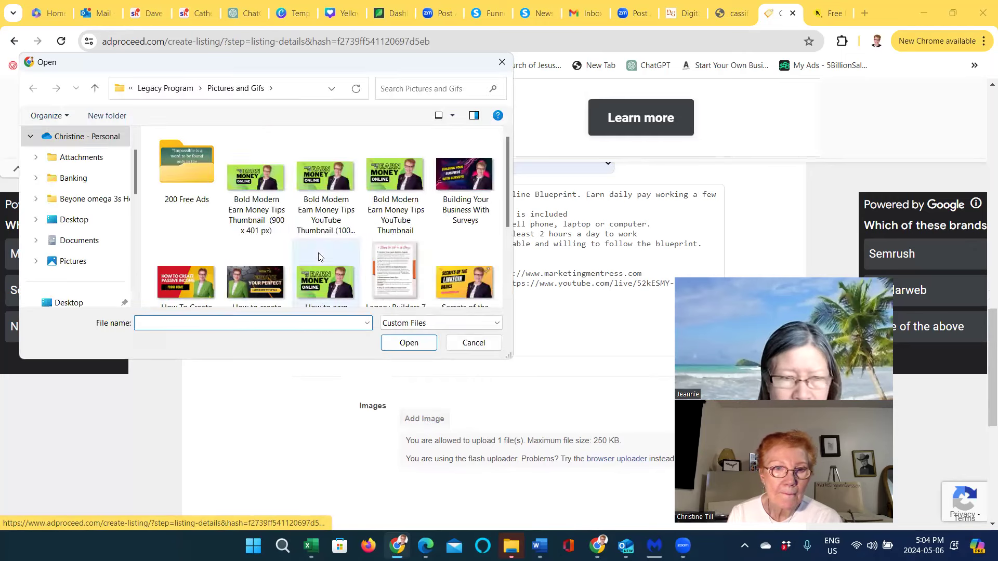
pyautogui.click(245, 184)
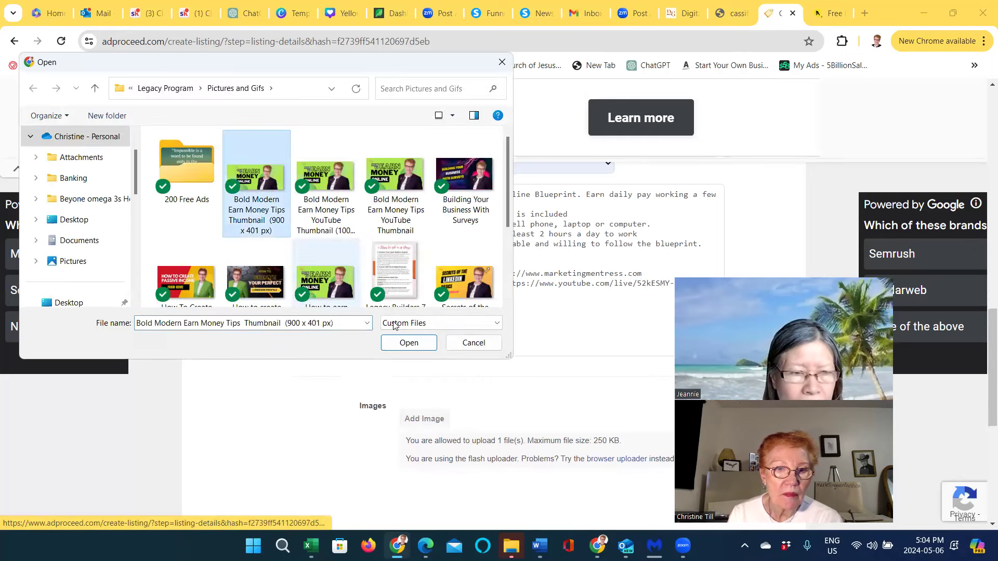
pyautogui.click(424, 343)
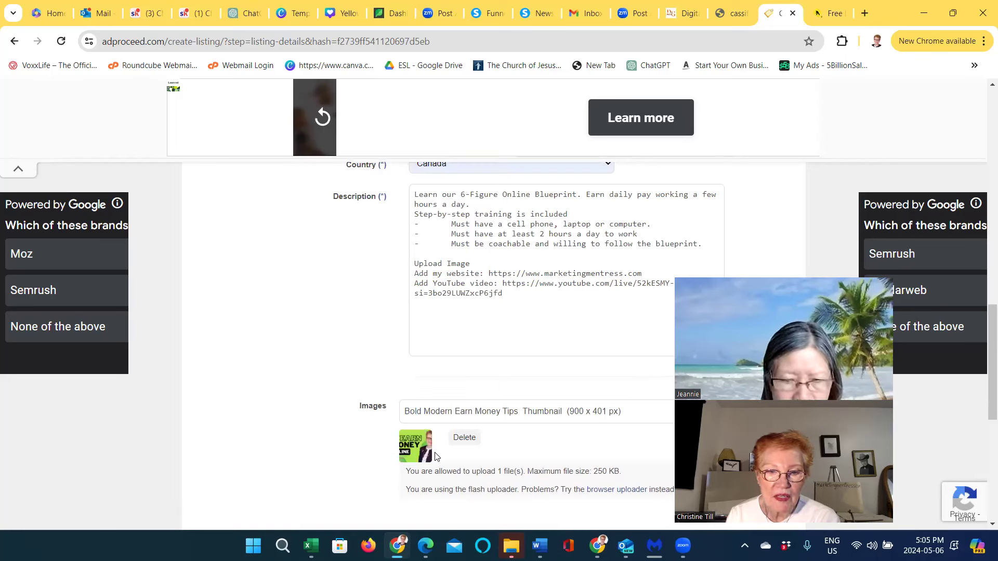
# Pass the I'm not a robot reCAPTCHA check and continue to the review page
pyautogui.scroll(-5, 436, 456)
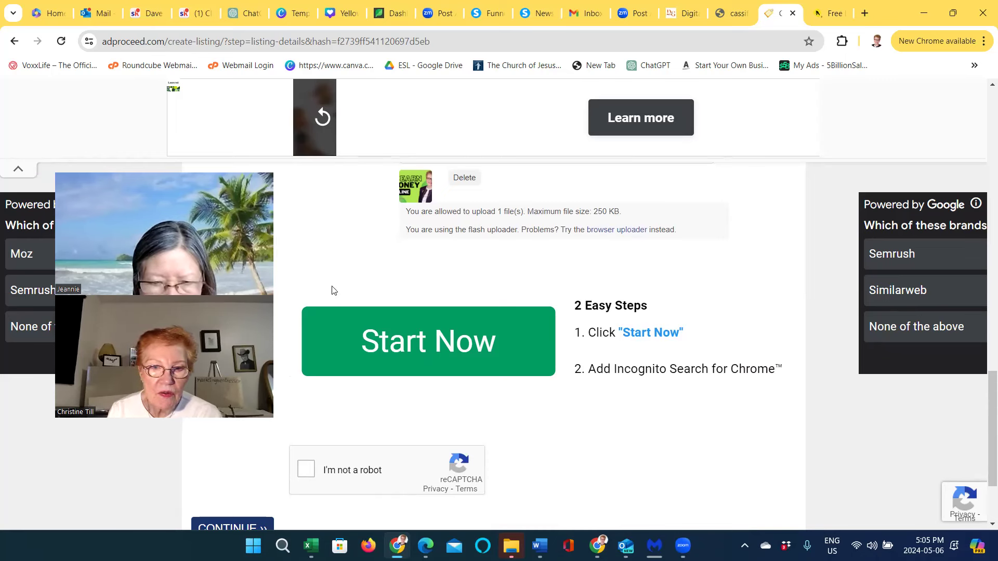
pyautogui.click(306, 468)
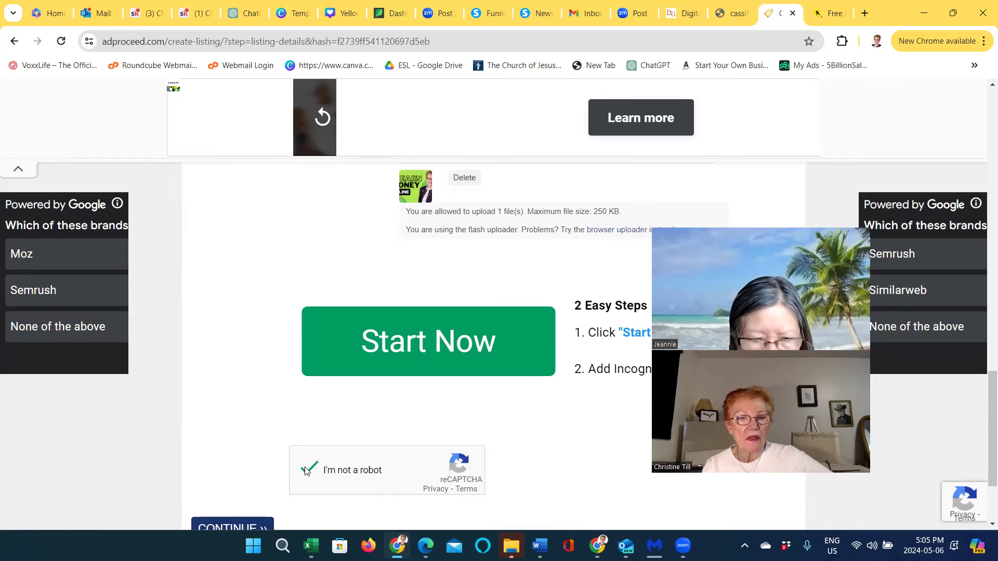
pyautogui.scroll(-2, 327, 439)
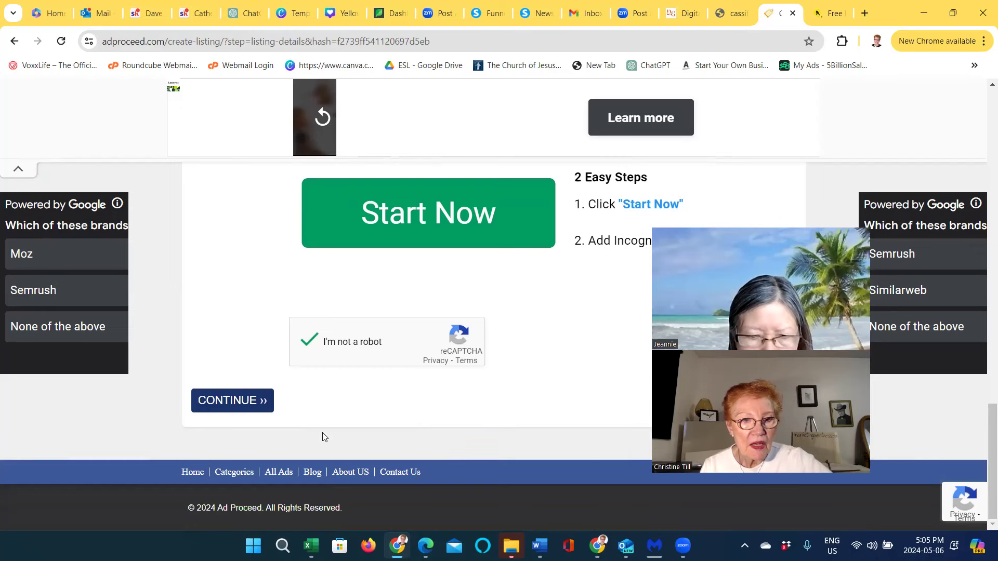
pyautogui.click(240, 404)
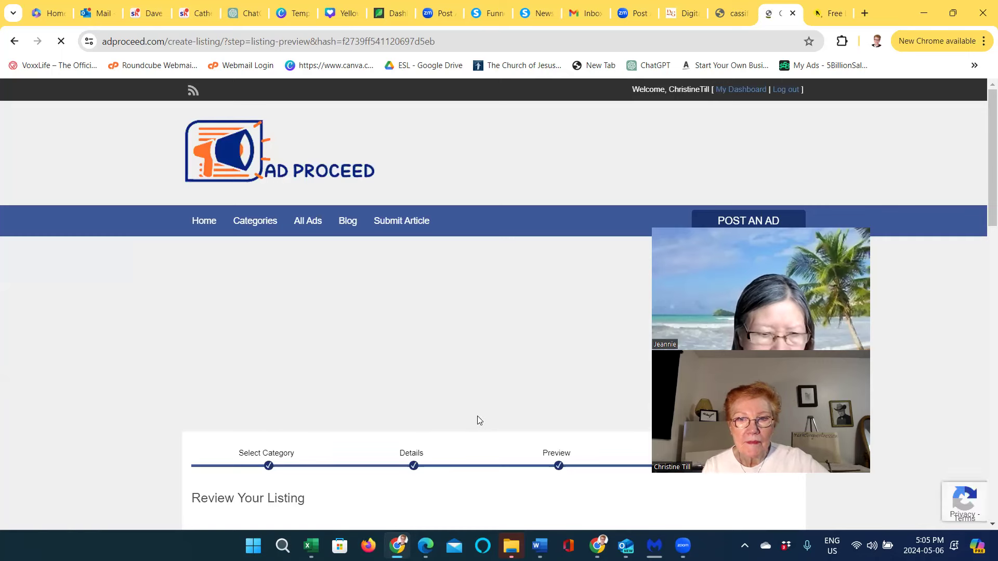
pyautogui.scroll(-12, 478, 435)
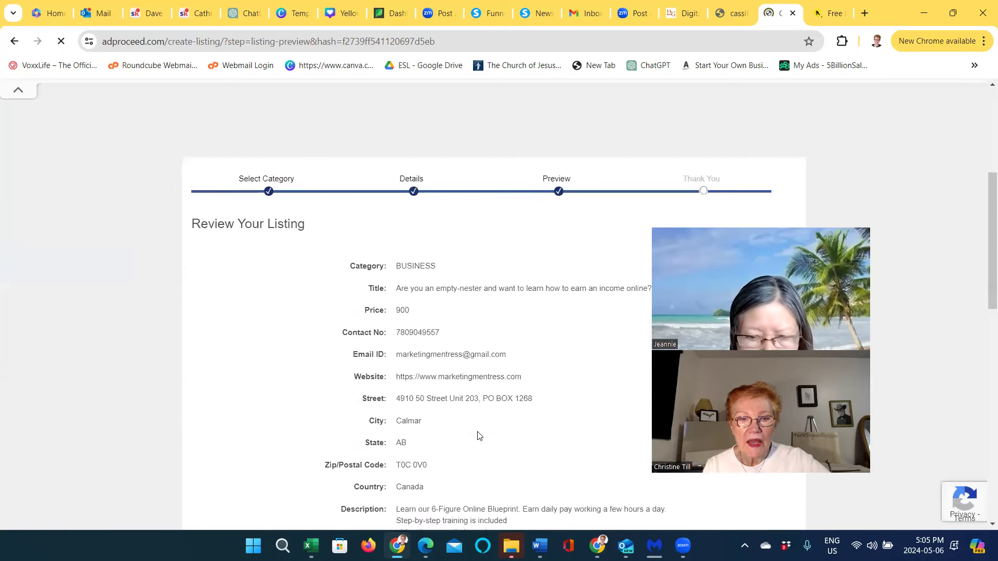
pyautogui.scroll(-4, 477, 436)
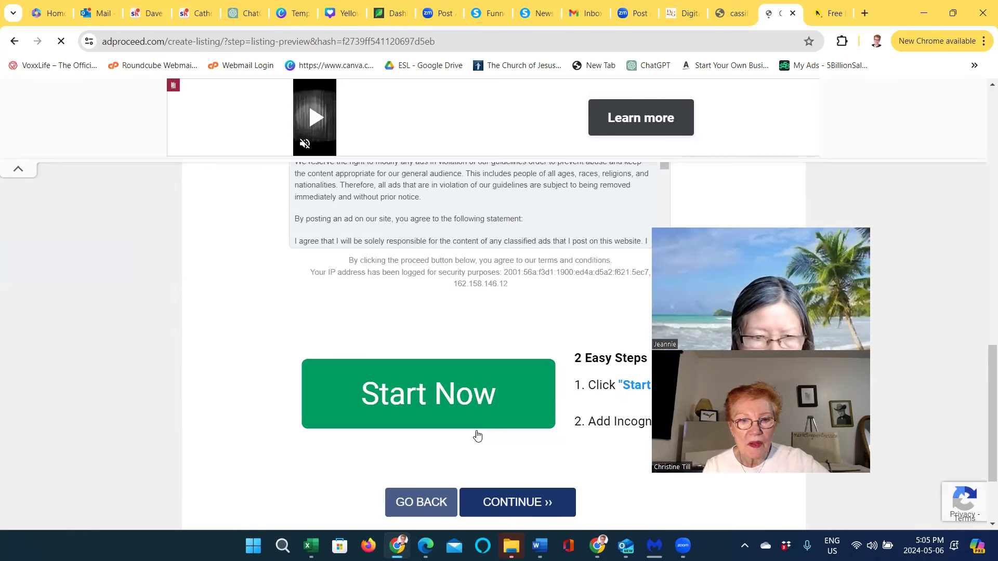
pyautogui.scroll(7, 478, 435)
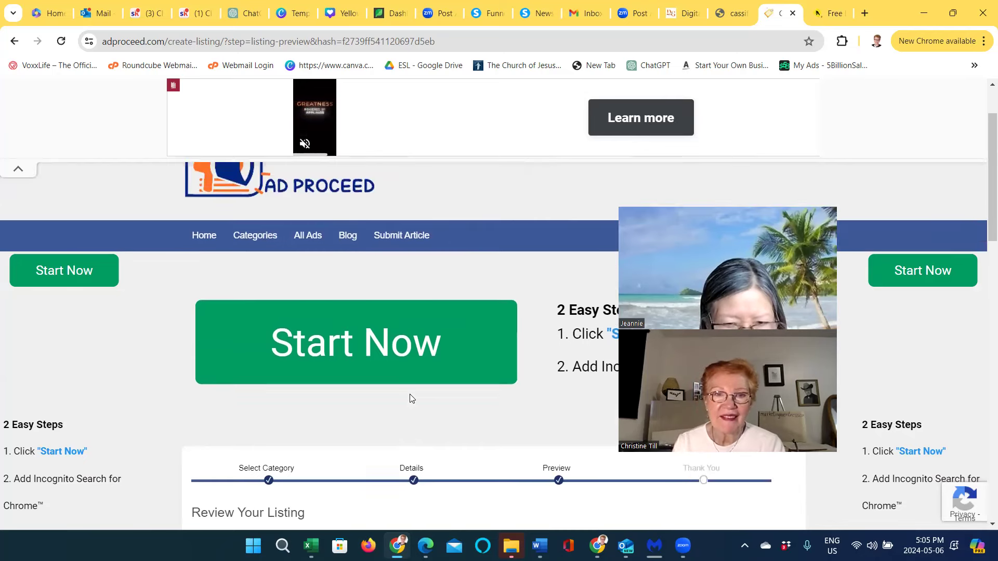
pyautogui.scroll(2, 411, 399)
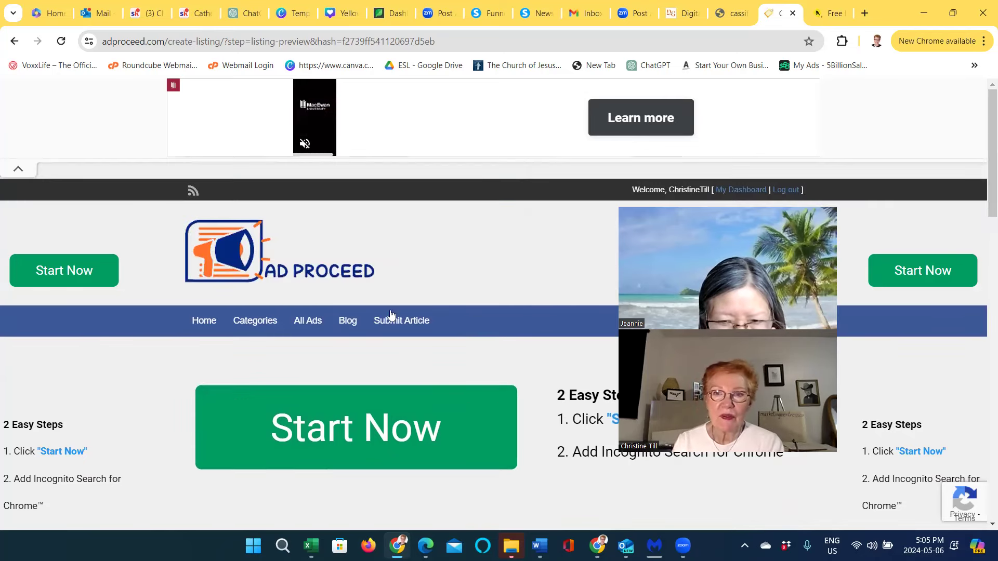
pyautogui.click(266, 31)
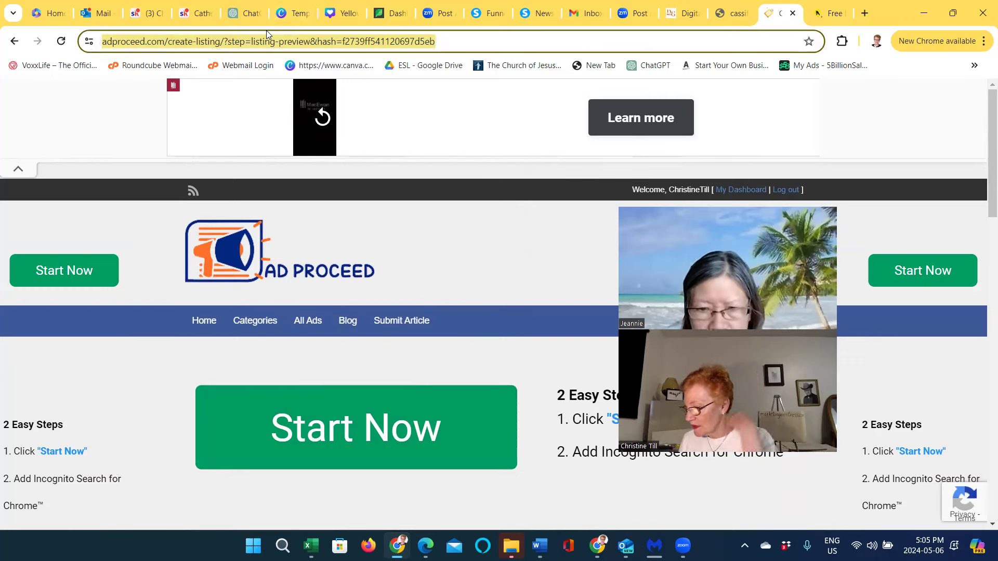